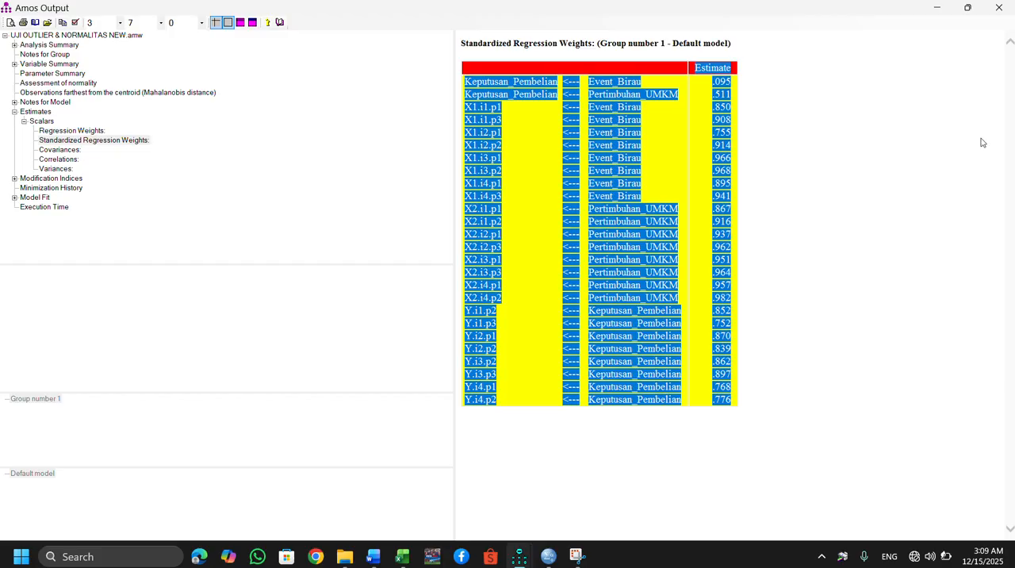
Examine the indicator estimates in the Standardized Regression Weights table, starting from the X1.i1.p1 row.
{"action": "left_click", "coordinate": [854, 266]}
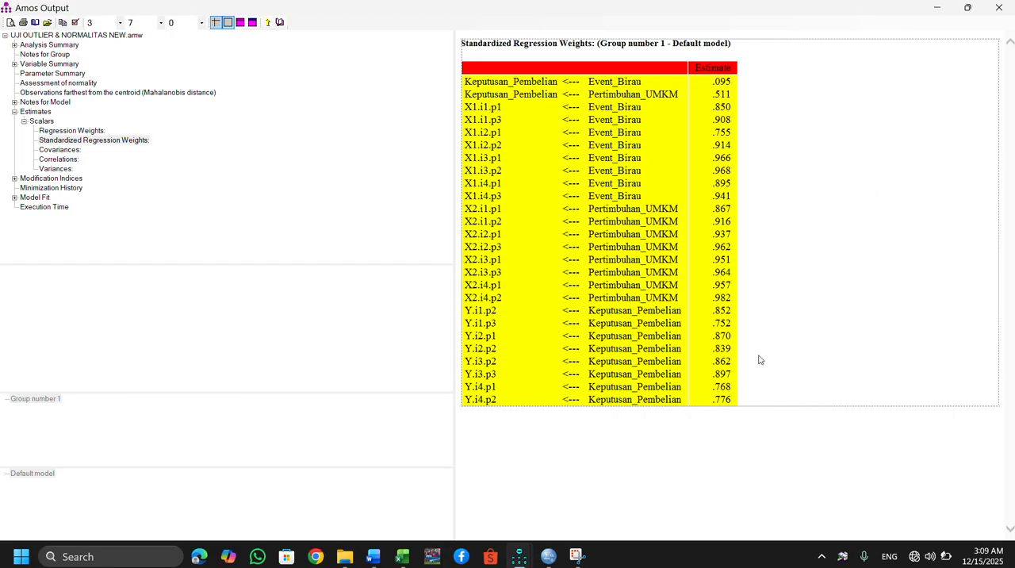
{"action": "left_click", "coordinate": [739, 400]}
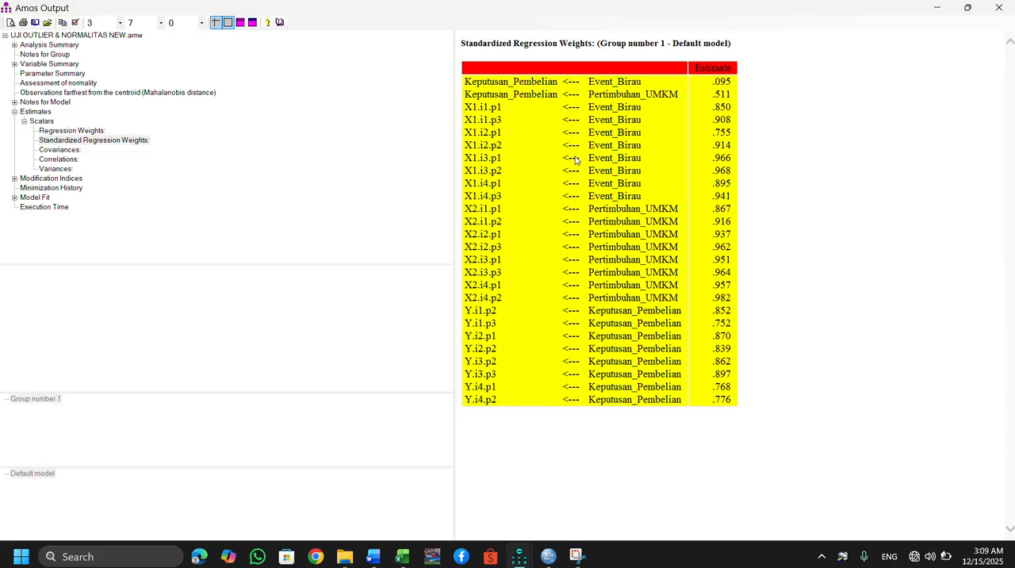
{"action": "left_click", "coordinate": [468, 107]}
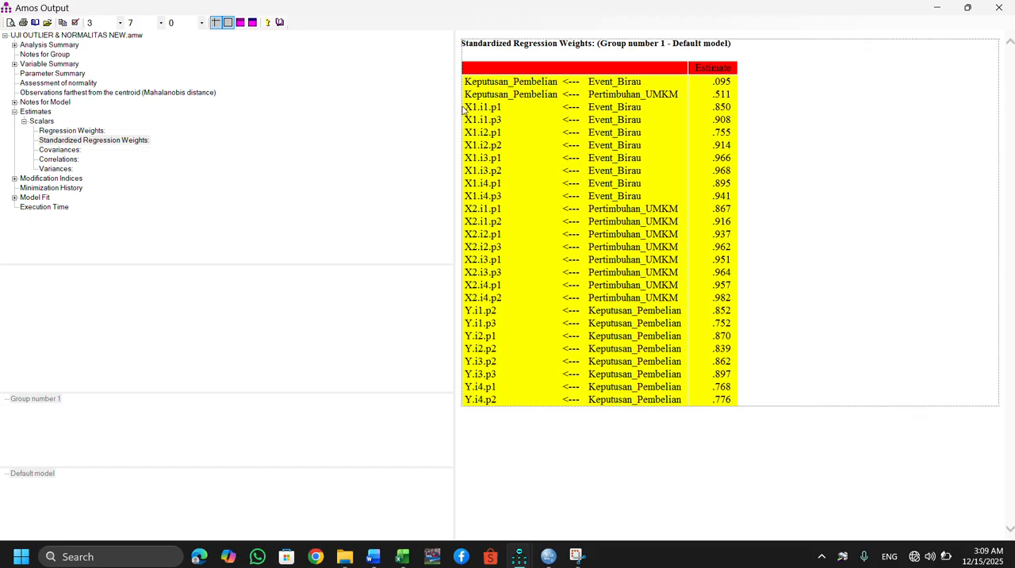
{"action": "left_click_drag", "start_coordinate": [464, 110], "coordinate": [729, 110]}
Switch to Excel and create a new blank workbook.
{"action": "mouse_move", "coordinate": [403, 511]}
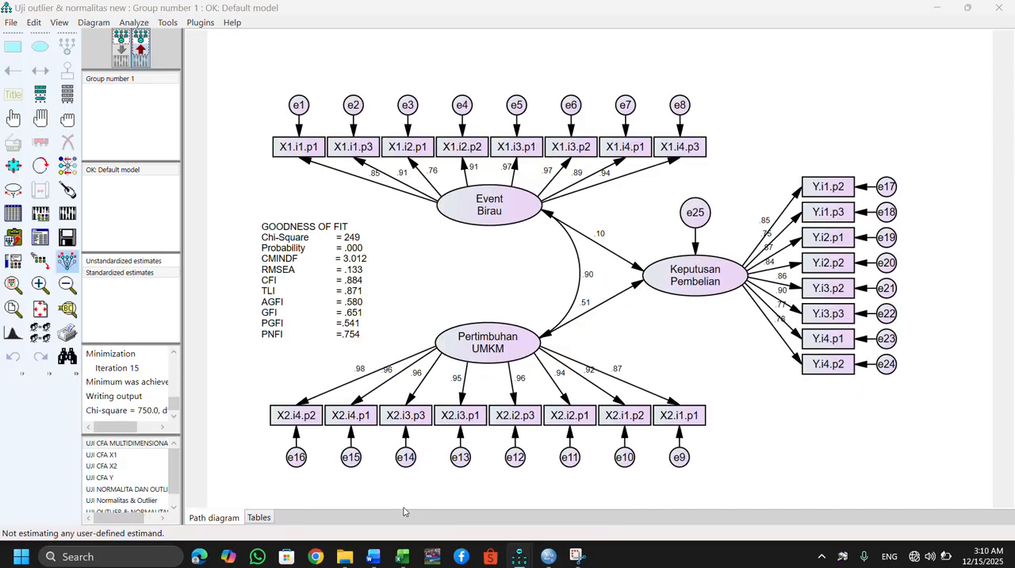
{"action": "mouse_move", "coordinate": [402, 556]}
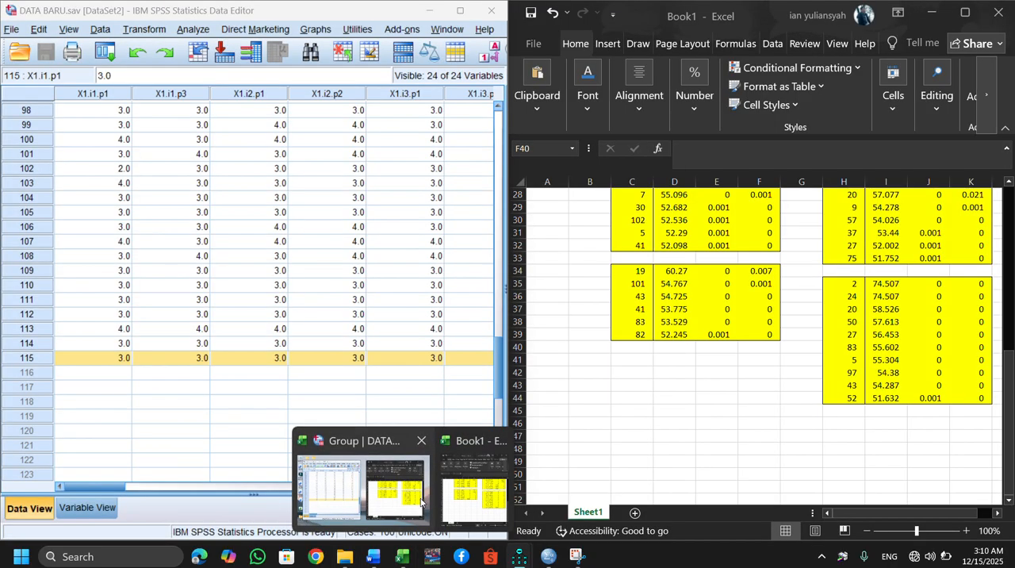
{"action": "left_click", "coordinate": [412, 501]}
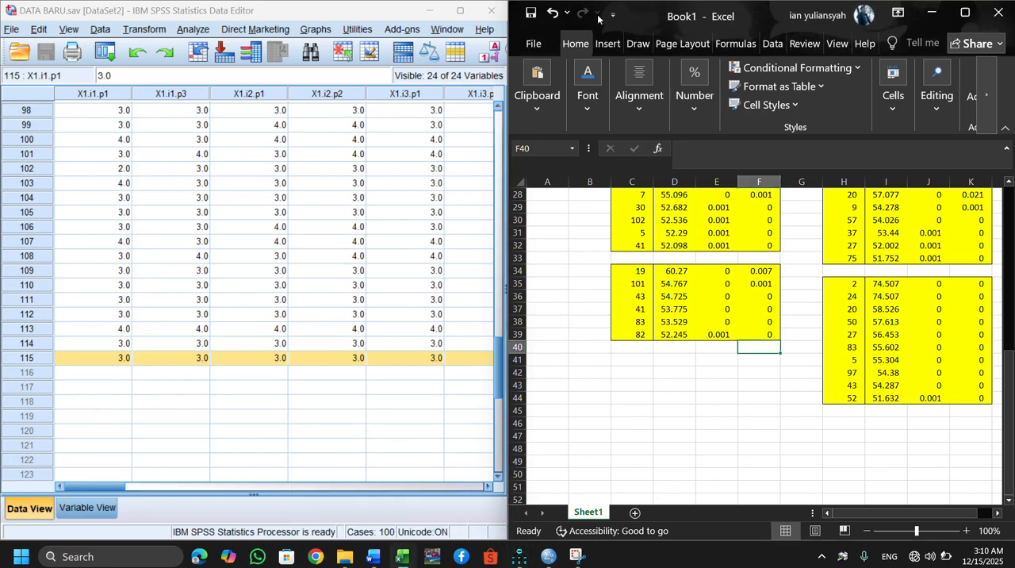
{"action": "left_click", "coordinate": [542, 48]}
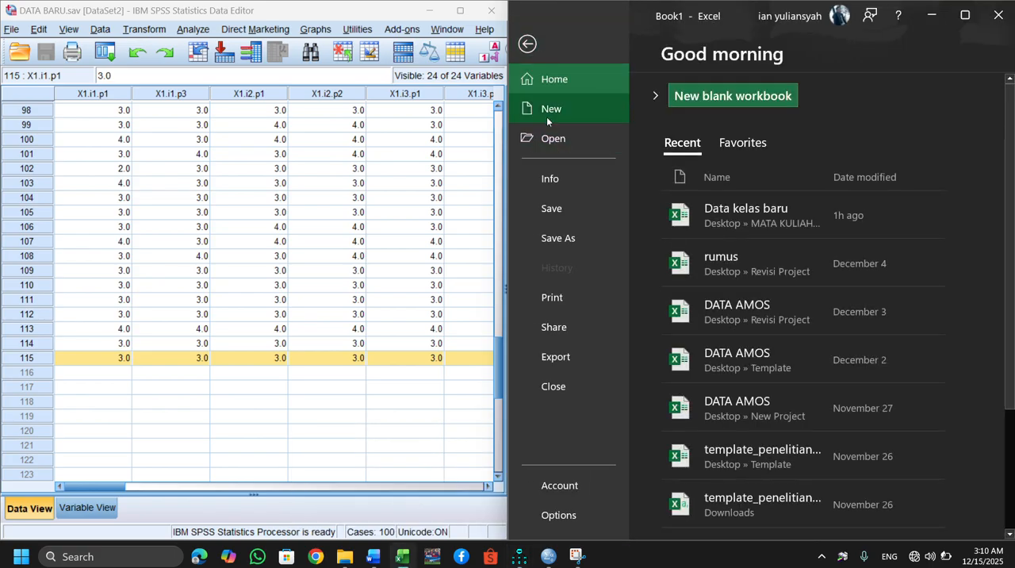
{"action": "left_click", "coordinate": [547, 117]}
{"action": "left_click", "coordinate": [697, 165]}
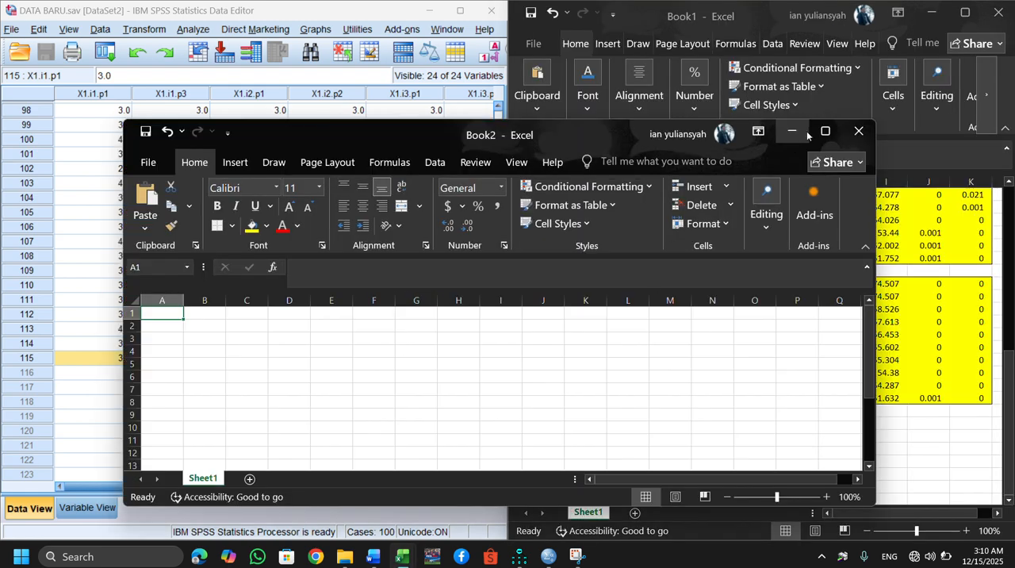
Close the Book1 workbook and maximize the new blank workbook's window.
{"action": "left_click", "coordinate": [998, 22]}
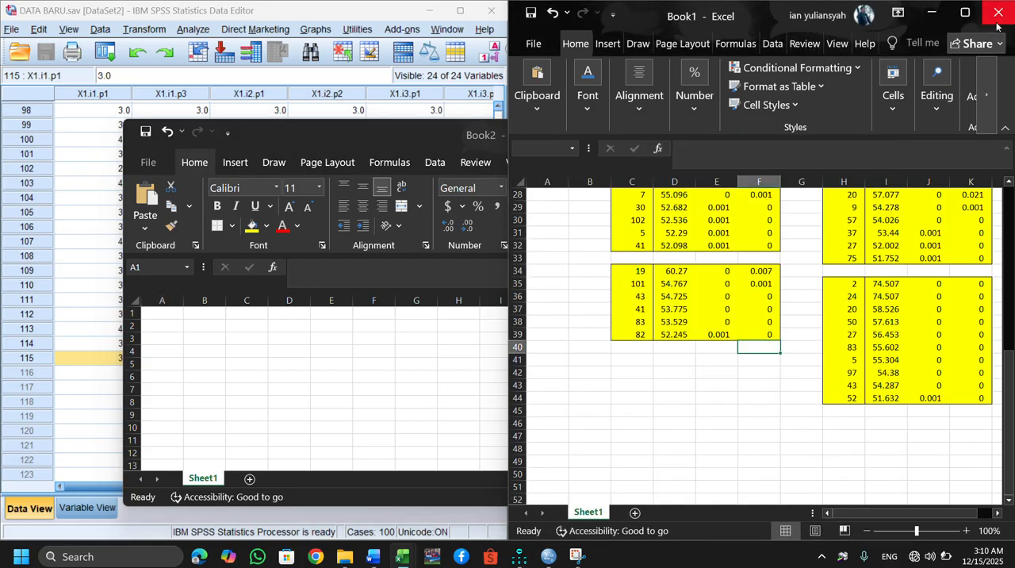
{"action": "left_click", "coordinate": [818, 375]}
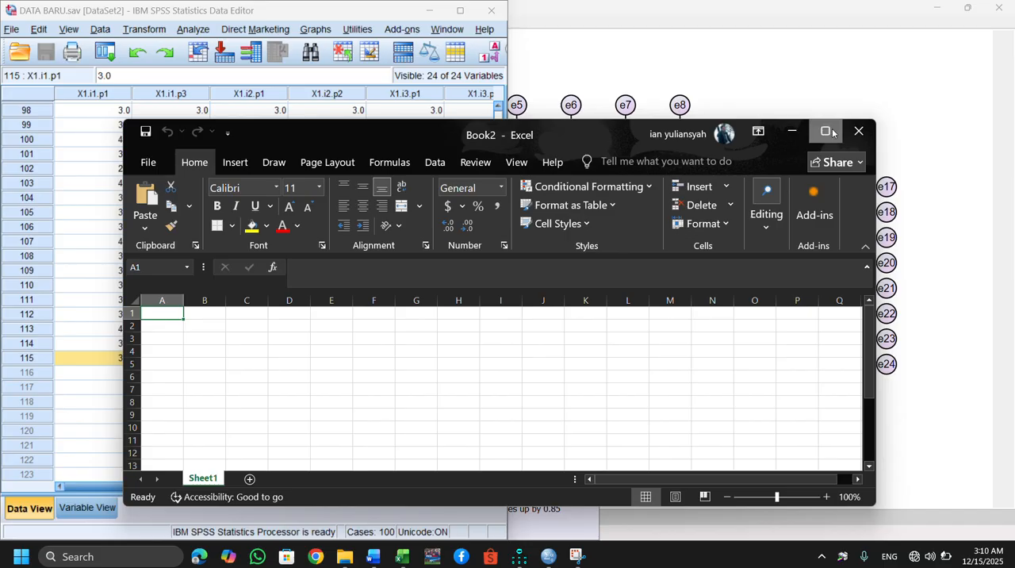
{"action": "left_click", "coordinate": [829, 132]}
Paste the copied Standardized Regression Weights table at cell F2 of the blank workbook and undo the paste.
{"action": "left_click", "coordinate": [266, 203]}
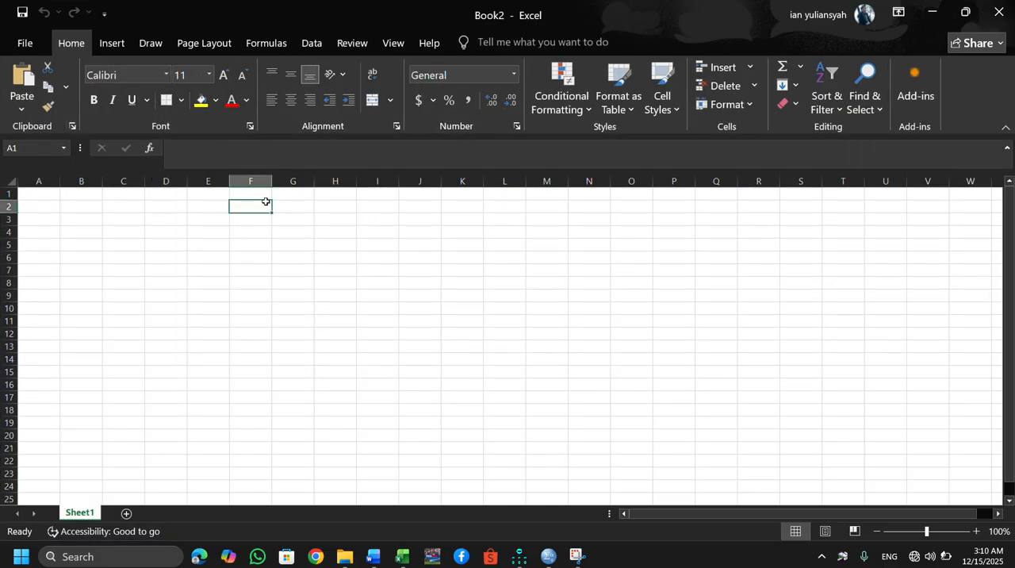
{"action": "key", "text": "ctrl+v"}
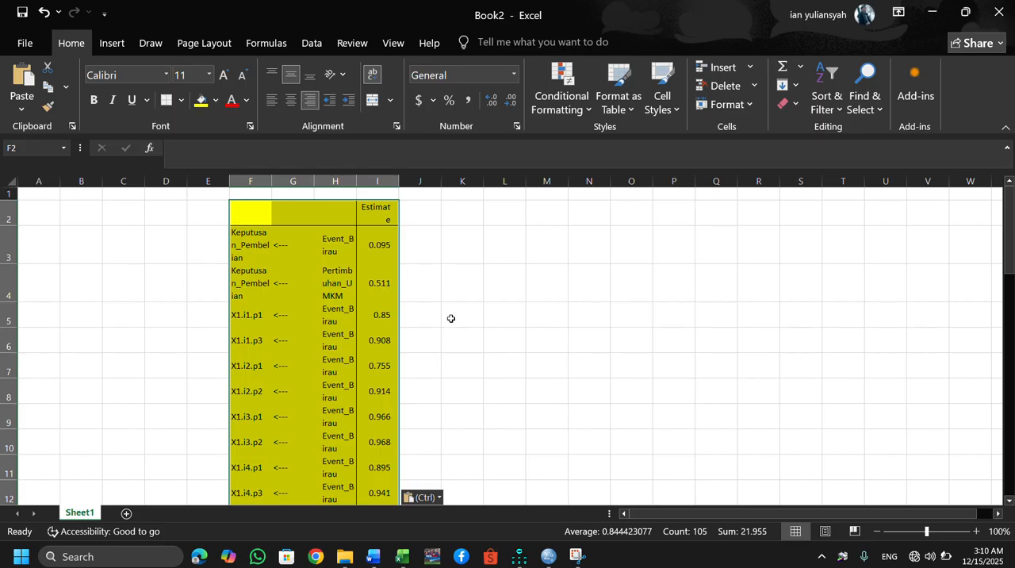
{"action": "key", "text": "Escape"}
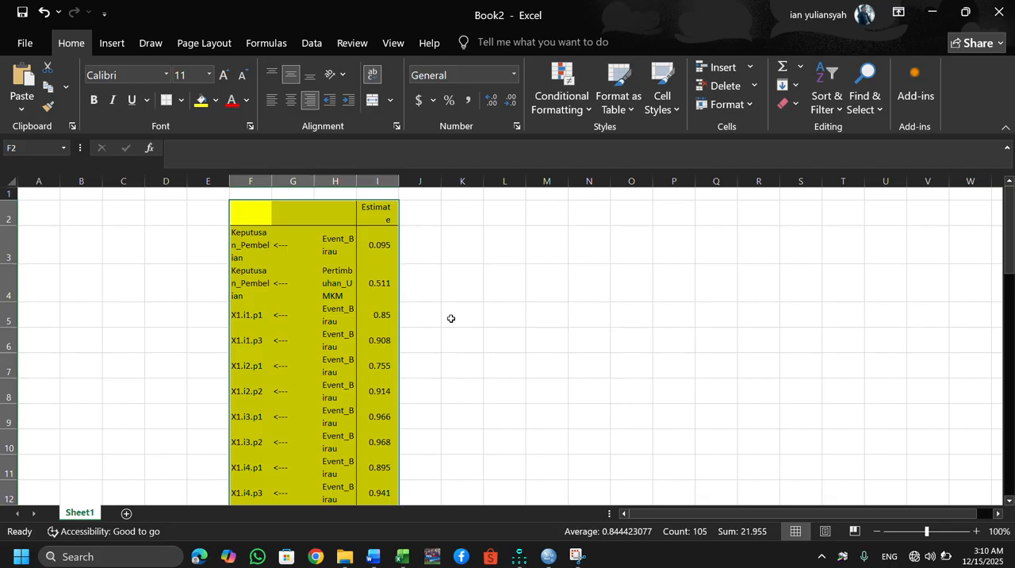
{"action": "key", "text": "ctrl+z"}
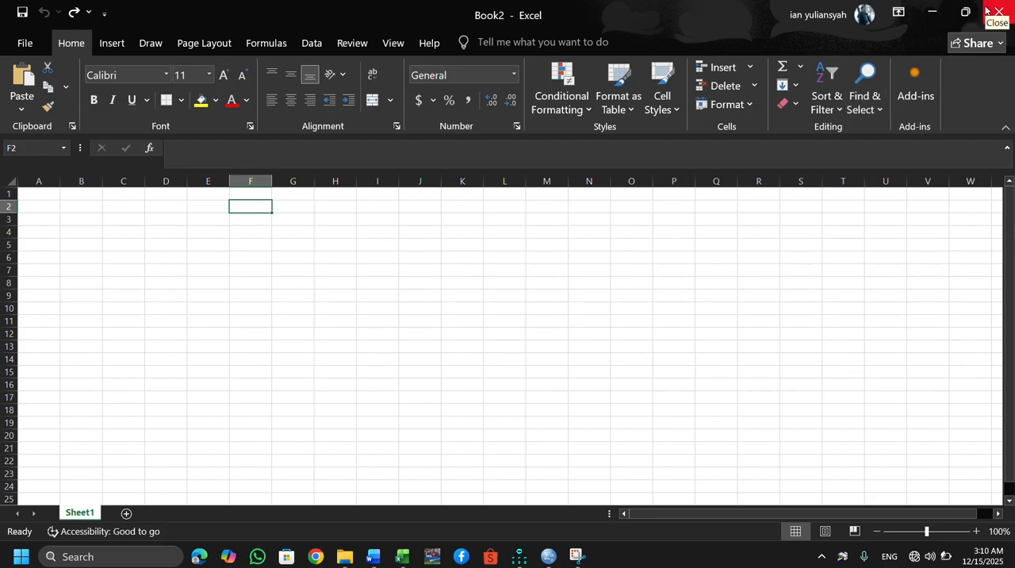
Close the new Book2 workbook without saving it.
{"action": "mouse_move", "coordinate": [966, 8]}
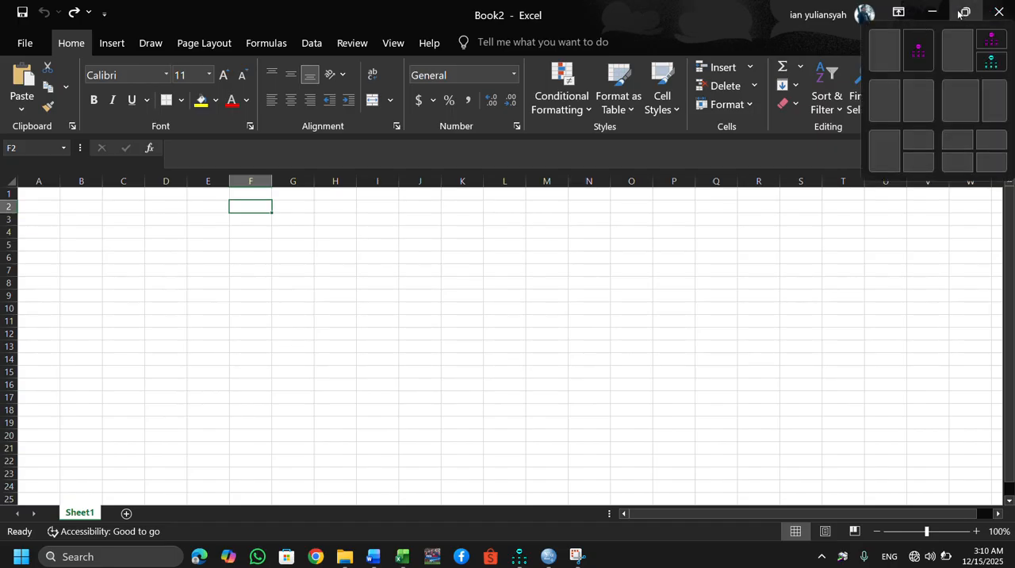
{"action": "left_click", "coordinate": [998, 11]}
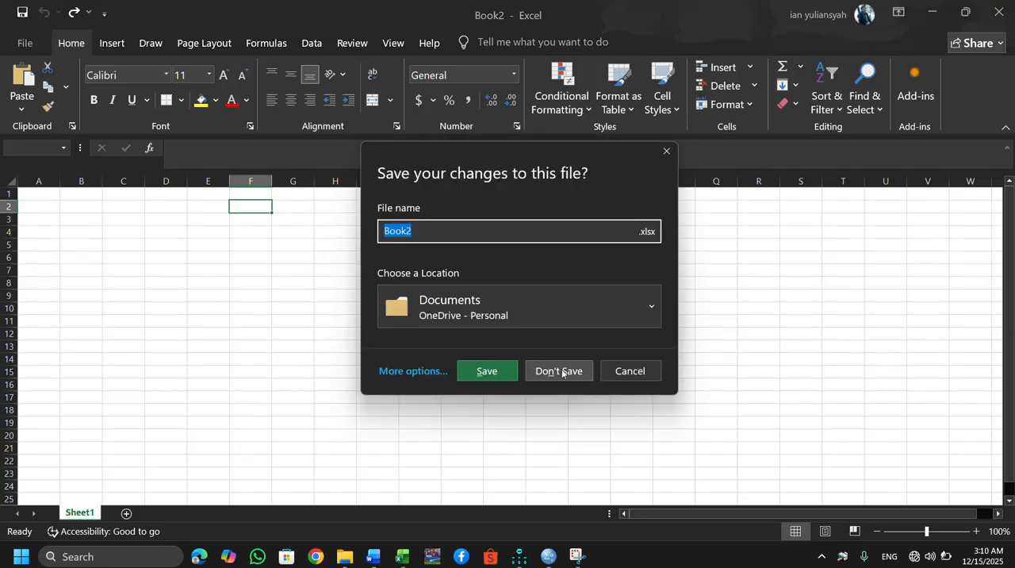
{"action": "left_click", "coordinate": [560, 370]}
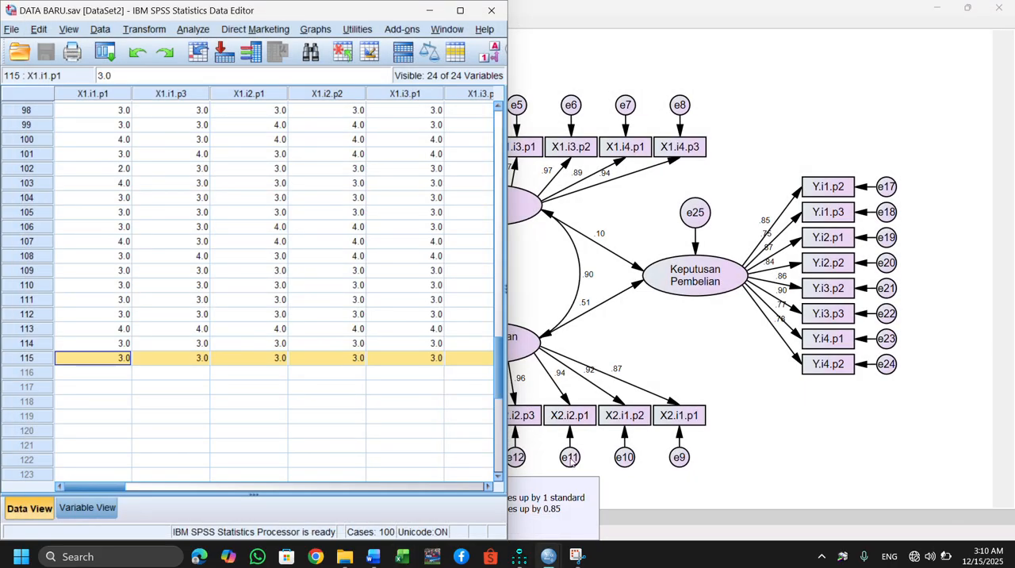
Switch to File Explorer and look through the files in the "Pengolahan data even birau" folder.
{"action": "mouse_move", "coordinate": [344, 556]}
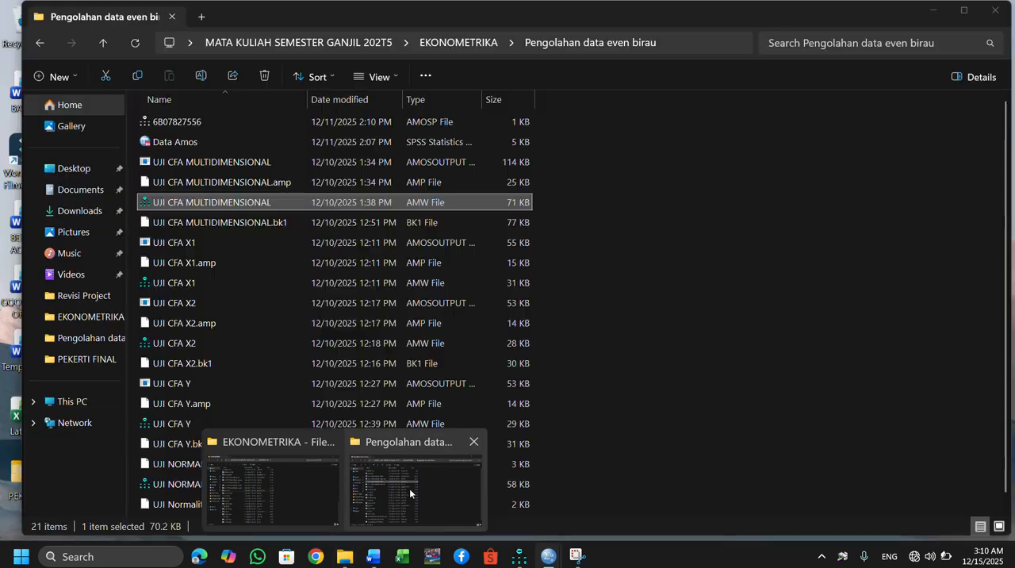
{"action": "left_click", "coordinate": [409, 489]}
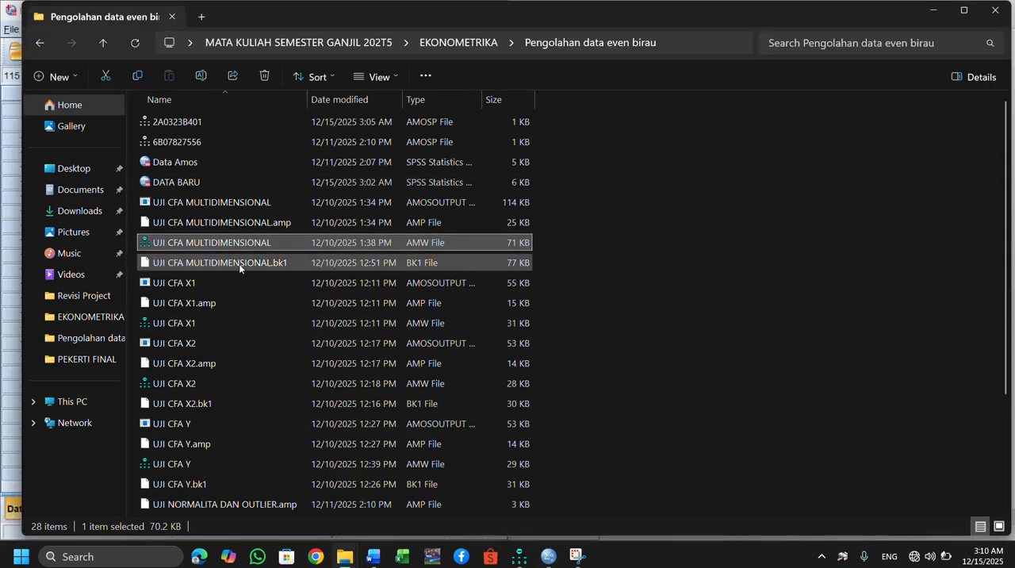
{"action": "key", "text": "Down"}
{"action": "key", "text": "Down"}
{"action": "key", "text": "Down"}
{"action": "key", "text": "Down"}
{"action": "key", "text": "Down"}
{"action": "key", "text": "Down"}
{"action": "key", "text": "Down"}
{"action": "key", "text": "Down"}
{"action": "key", "text": "Down"}
{"action": "key", "text": "Down"}
{"action": "key", "text": "Down"}
{"action": "key", "text": "Down"}
{"action": "key", "text": "Down"}
{"action": "key", "text": "Down"}
{"action": "key", "text": "Down"}
{"action": "key", "text": "Down"}
{"action": "key", "text": "Down"}
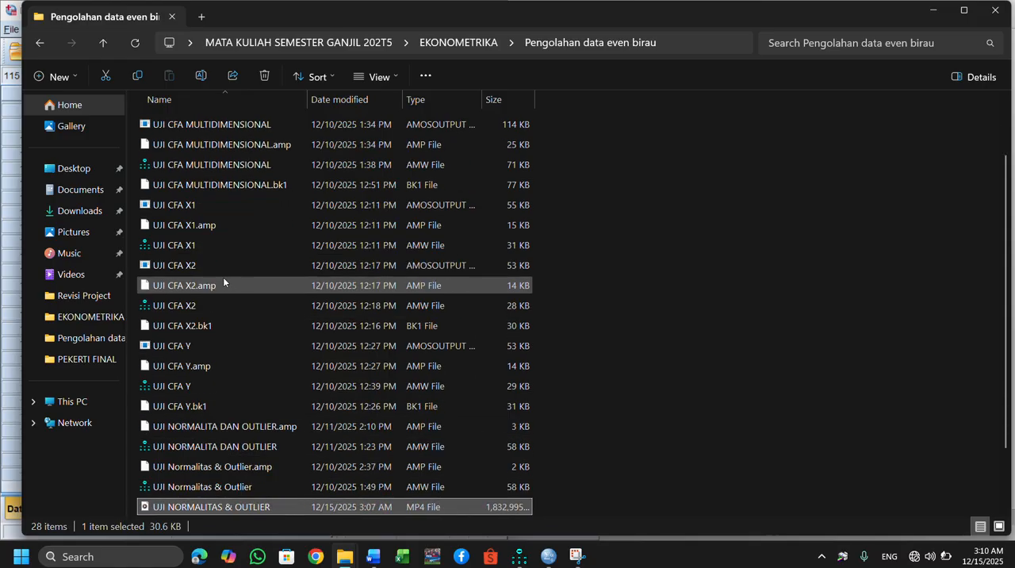
{"action": "key", "text": "Down"}
{"action": "key", "text": "Down"}
{"action": "key", "text": "Down"}
{"action": "key", "text": "Down"}
{"action": "key", "text": "Up"}
{"action": "key", "text": "Up"}
{"action": "key", "text": "Up"}
{"action": "key", "text": "Up"}
{"action": "key", "text": "Up"}
{"action": "key", "text": "Up"}
{"action": "key", "text": "Up"}
{"action": "key", "text": "Up"}
{"action": "key", "text": "Up"}
{"action": "key", "text": "Up"}
{"action": "key", "text": "Up"}
{"action": "key", "text": "Up"}
{"action": "key", "text": "Up"}
{"action": "key", "text": "Up"}
{"action": "key", "text": "Up"}
{"action": "key", "text": "Up"}
{"action": "key", "text": "Up"}
{"action": "key", "text": "Up"}
{"action": "key", "text": "Up"}
{"action": "key", "text": "Up"}
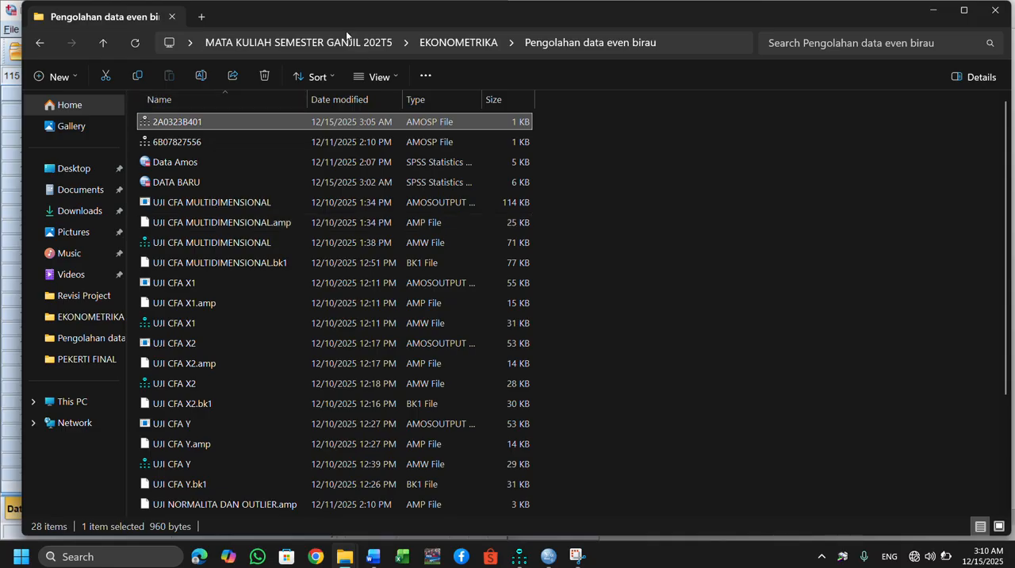
Go up to the EKONOMETRIKA folder and look through its file list from beginning to end and back.
{"action": "left_click", "coordinate": [458, 42]}
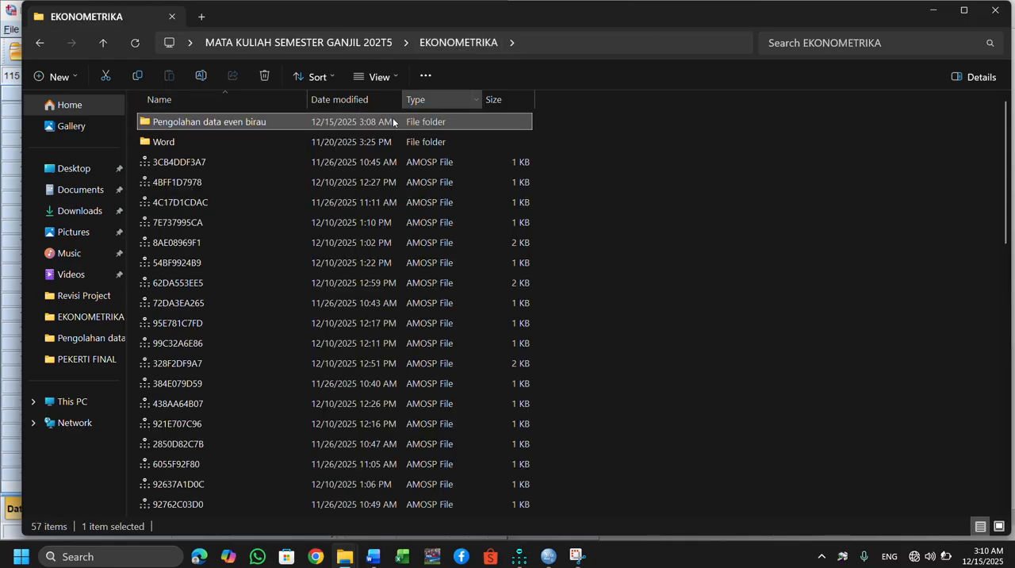
{"action": "key", "text": "Down"}
{"action": "key", "text": "Down"}
{"action": "key", "text": "Down"}
{"action": "key", "text": "Down"}
{"action": "key", "text": "Down"}
{"action": "key", "text": "Down"}
{"action": "key", "text": "Down"}
{"action": "key", "text": "Down"}
{"action": "key", "text": "Down"}
{"action": "key", "text": "Down"}
{"action": "key", "text": "Down"}
{"action": "key", "text": "Down"}
{"action": "key", "text": "Down"}
{"action": "key", "text": "Down"}
{"action": "key", "text": "Down"}
{"action": "key", "text": "Down"}
{"action": "key", "text": "Down"}
{"action": "key", "text": "Down"}
{"action": "key", "text": "Down"}
{"action": "key", "text": "Down"}
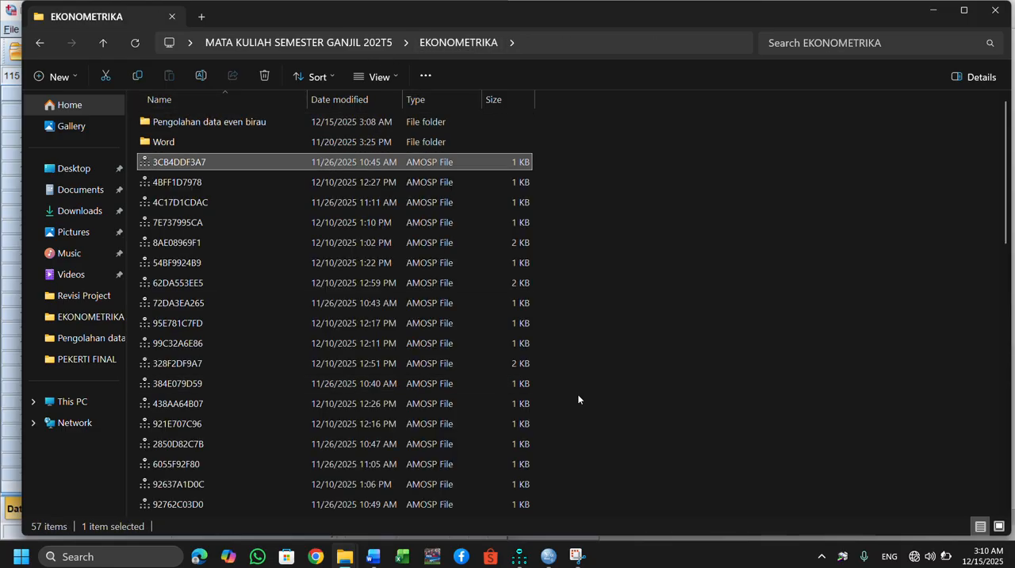
{"action": "key", "text": "Down"}
{"action": "key", "text": "Down"}
{"action": "key", "text": "Down"}
{"action": "key", "text": "Down"}
{"action": "key", "text": "Down"}
{"action": "key", "text": "Down"}
{"action": "key", "text": "Down"}
{"action": "key", "text": "Down"}
{"action": "key", "text": "Down"}
{"action": "key", "text": "Down"}
{"action": "key", "text": "Down"}
{"action": "key", "text": "Down"}
{"action": "key", "text": "Down"}
{"action": "key", "text": "Down"}
{"action": "key", "text": "Down"}
{"action": "key", "text": "Down"}
{"action": "key", "text": "Down"}
{"action": "key", "text": "Down"}
{"action": "key", "text": "Down"}
{"action": "key", "text": "Down"}
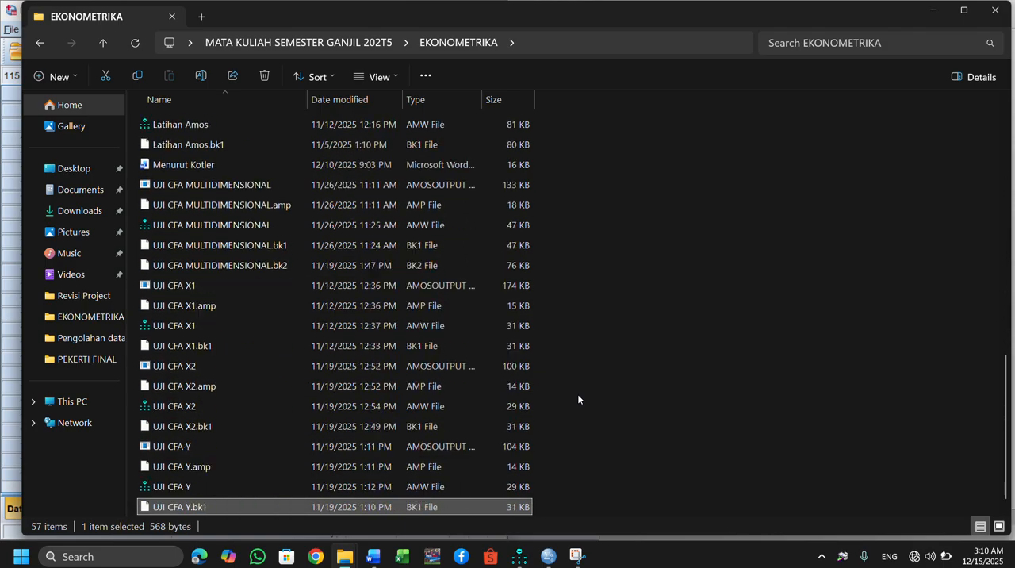
{"action": "key", "text": "Down"}
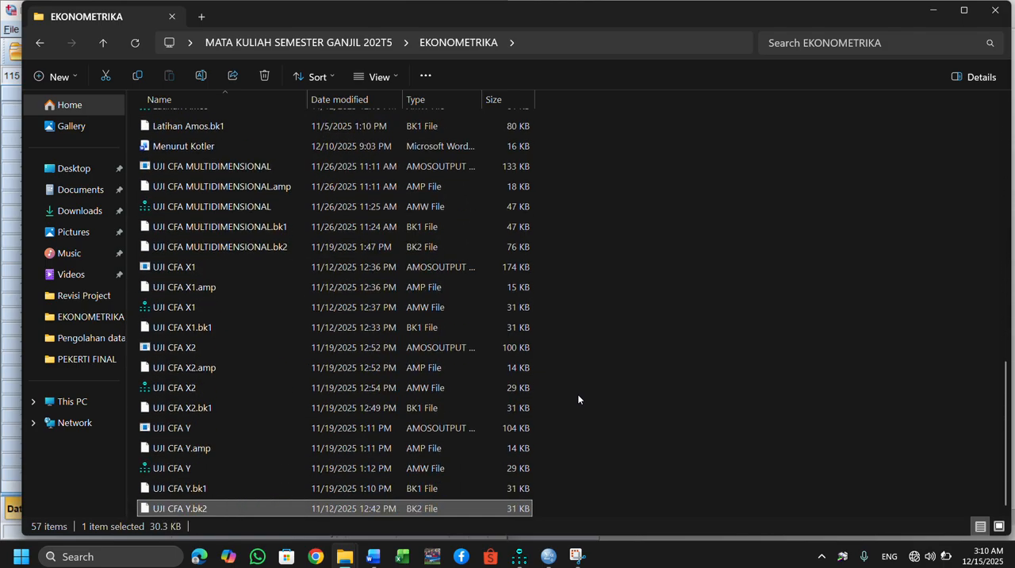
{"action": "key", "text": "Up"}
{"action": "key", "text": "Up"}
{"action": "key", "text": "Up"}
{"action": "key", "text": "Up"}
{"action": "key", "text": "Up"}
{"action": "key", "text": "Up"}
{"action": "key", "text": "Up"}
{"action": "key", "text": "Up"}
{"action": "key", "text": "Up"}
{"action": "key", "text": "Up"}
{"action": "key", "text": "Up"}
{"action": "key", "text": "Up"}
{"action": "key", "text": "Up"}
{"action": "key", "text": "Up"}
{"action": "key", "text": "Up"}
{"action": "key", "text": "Up"}
{"action": "key", "text": "Up"}
{"action": "key", "text": "Up"}
{"action": "key", "text": "Up"}
{"action": "key", "text": "Up"}
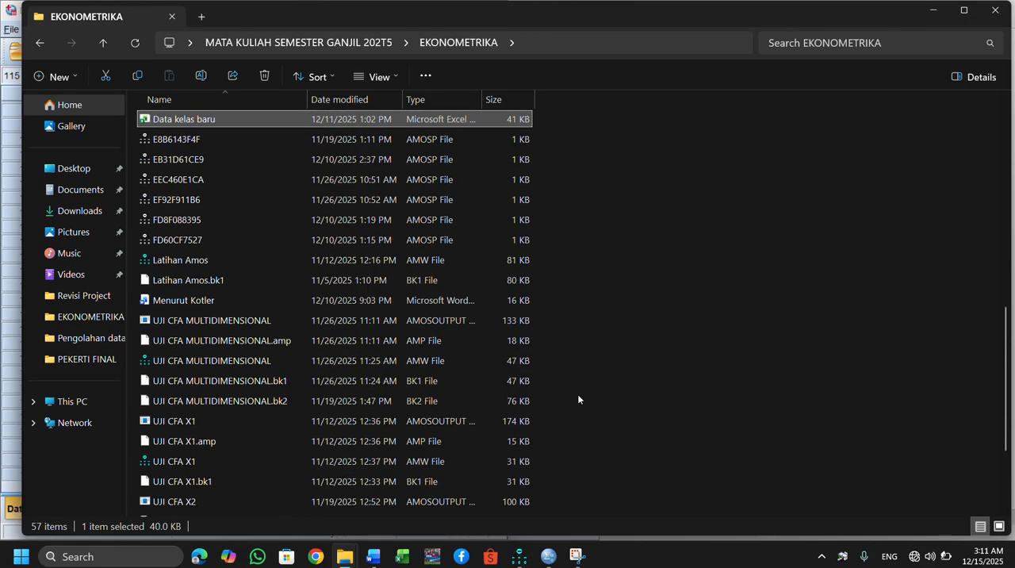
{"action": "key", "text": "Up"}
{"action": "key", "text": "Up"}
{"action": "key", "text": "Up"}
{"action": "key", "text": "Up"}
{"action": "key", "text": "Up"}
{"action": "key", "text": "Up"}
{"action": "key", "text": "Up"}
{"action": "key", "text": "Up"}
{"action": "key", "text": "Up"}
{"action": "key", "text": "Up"}
{"action": "key", "text": "Up"}
{"action": "key", "text": "Up"}
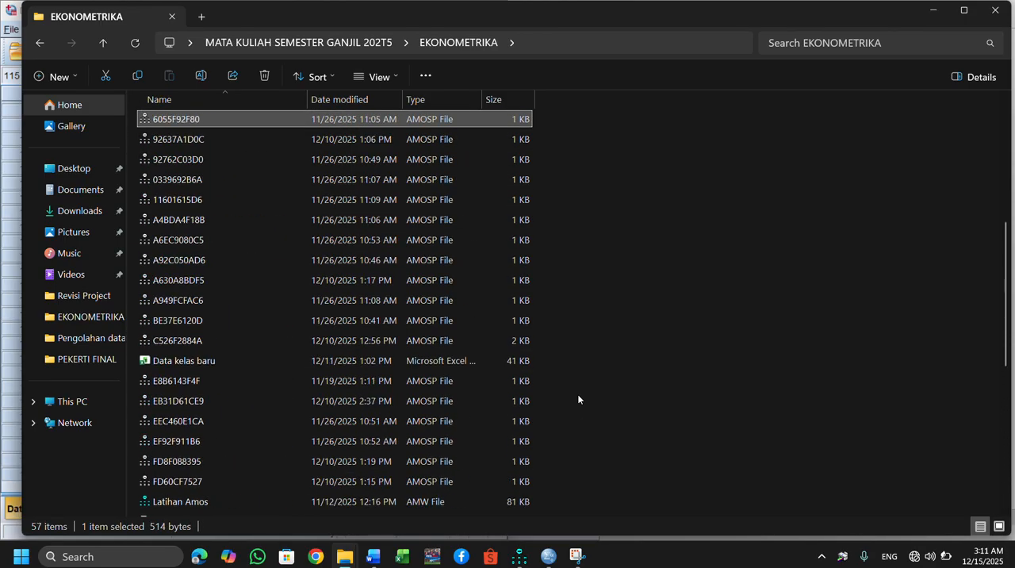
{"action": "key", "text": "Up"}
{"action": "key", "text": "Up"}
{"action": "key", "text": "Up"}
{"action": "key", "text": "Up"}
{"action": "key", "text": "Up"}
{"action": "key", "text": "Up"}
{"action": "key", "text": "Up"}
{"action": "key", "text": "Up"}
{"action": "key", "text": "Up"}
{"action": "key", "text": "Up"}
{"action": "key", "text": "Up"}
{"action": "key", "text": "Up"}
{"action": "key", "text": "Up"}
{"action": "key", "text": "Up"}
{"action": "key", "text": "Up"}
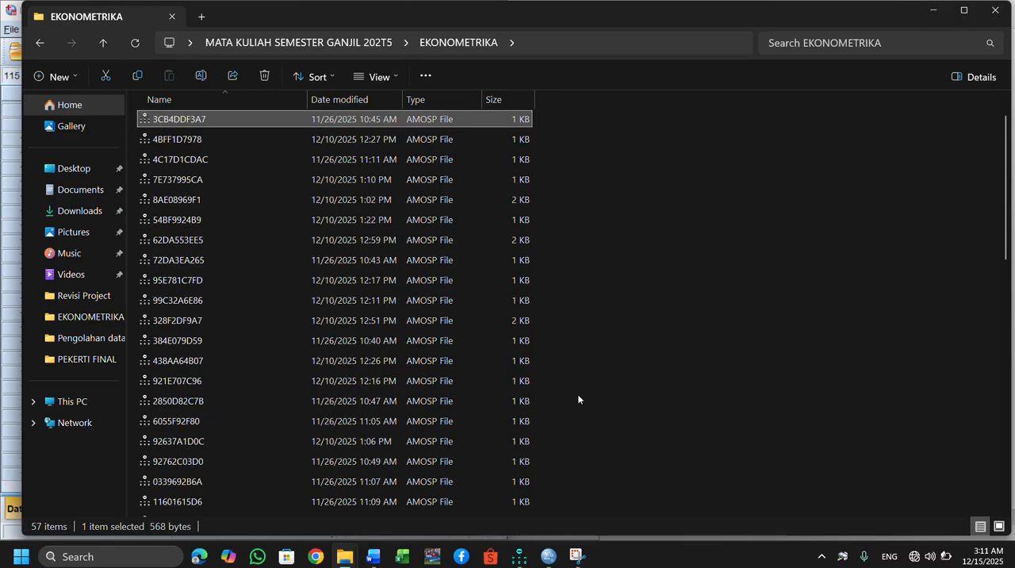
{"action": "key", "text": "Up"}
{"action": "key", "text": "Up"}
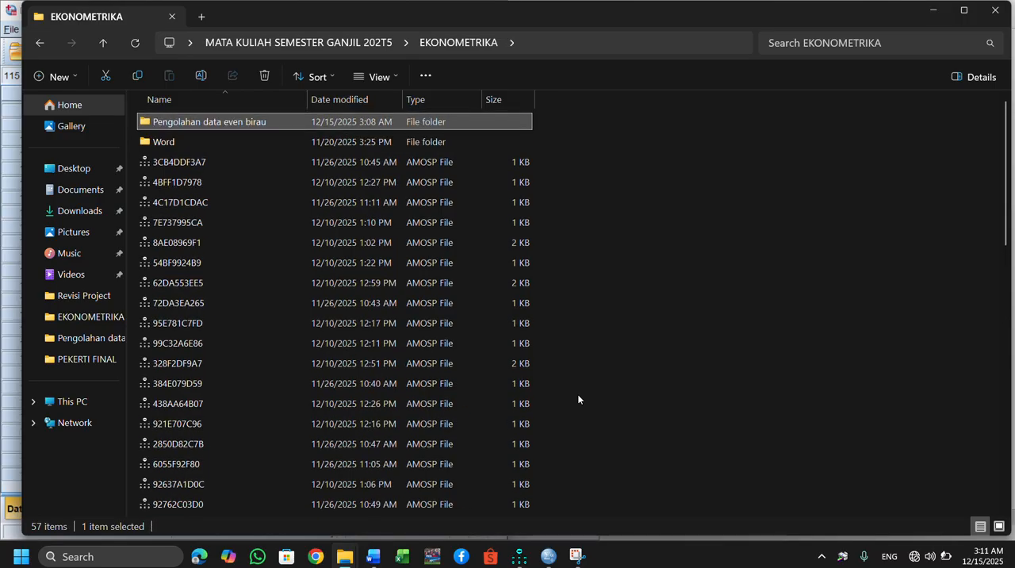
Go up to the MATA KULIAH SEMESTER GANJIL 202T5 folder, reopen EKONOMETRIKA and look through its whole file list.
{"action": "left_click", "coordinate": [331, 47]}
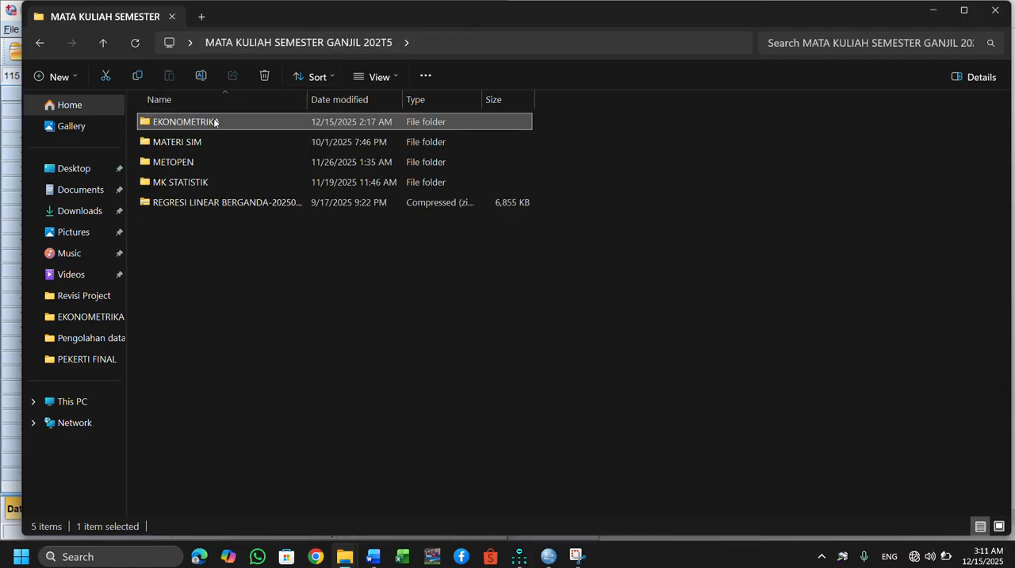
{"action": "double_click", "coordinate": [196, 122]}
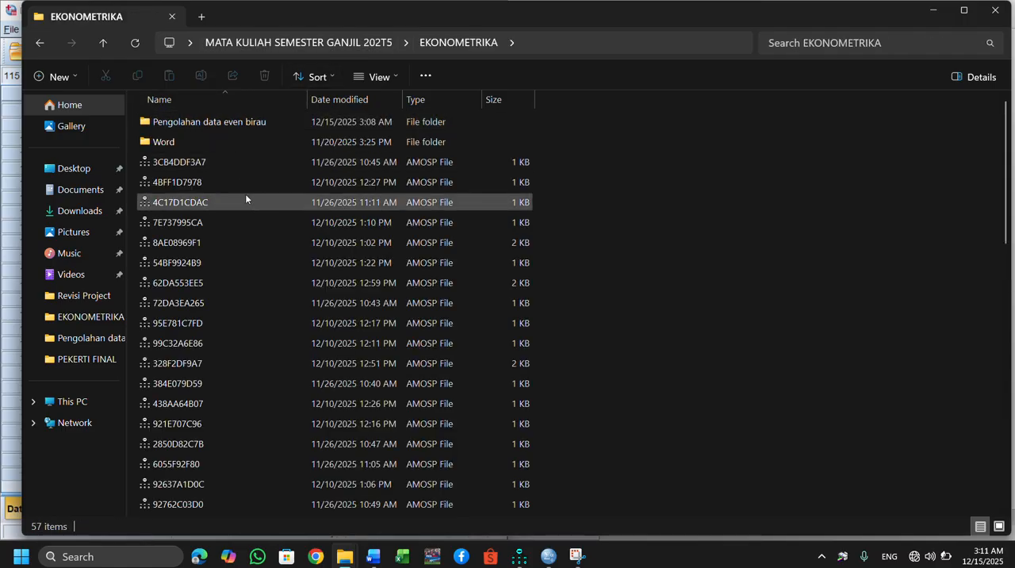
{"action": "left_click", "coordinate": [198, 247]}
{"action": "key", "text": "Down"}
{"action": "key", "text": "Down"}
{"action": "key", "text": "Down"}
{"action": "key", "text": "Down"}
{"action": "key", "text": "Down"}
{"action": "key", "text": "Down"}
{"action": "key", "text": "Down"}
{"action": "key", "text": "Down"}
{"action": "key", "text": "Down"}
{"action": "key", "text": "Down"}
{"action": "key", "text": "Down"}
{"action": "key", "text": "Down"}
{"action": "key", "text": "Down"}
{"action": "key", "text": "Down"}
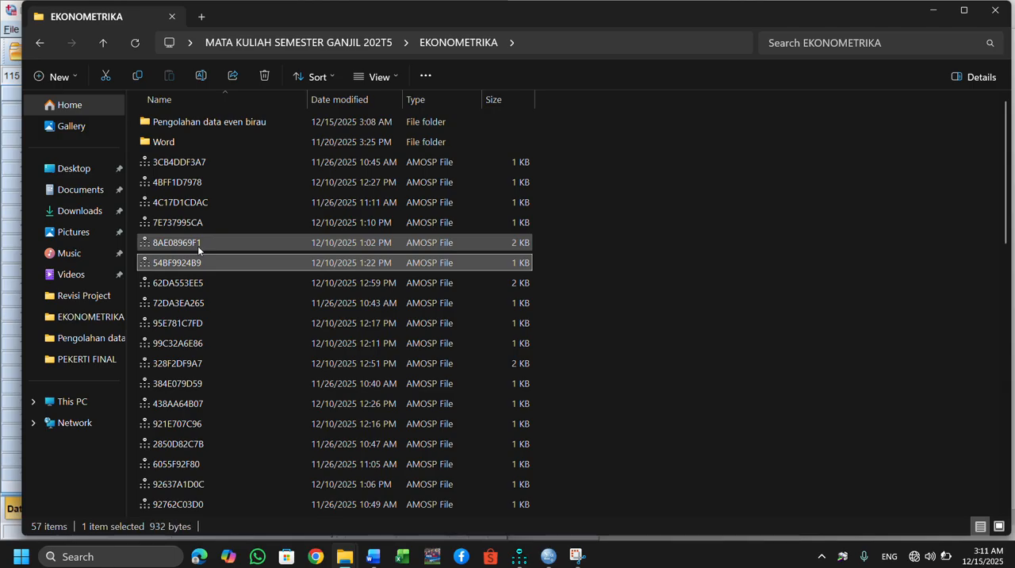
{"action": "key", "text": "Down"}
{"action": "key", "text": "Down"}
{"action": "key", "text": "Down"}
{"action": "key", "text": "Down"}
{"action": "key", "text": "Down"}
{"action": "key", "text": "Down"}
{"action": "key", "text": "Down"}
{"action": "key", "text": "Down"}
{"action": "key", "text": "Down"}
{"action": "key", "text": "Down"}
{"action": "key", "text": "Down"}
{"action": "key", "text": "Down"}
{"action": "key", "text": "Down"}
{"action": "key", "text": "Down"}
{"action": "key", "text": "Down"}
{"action": "key", "text": "Down"}
{"action": "key", "text": "Down"}
{"action": "key", "text": "Down"}
{"action": "key", "text": "Down"}
{"action": "key", "text": "Down"}
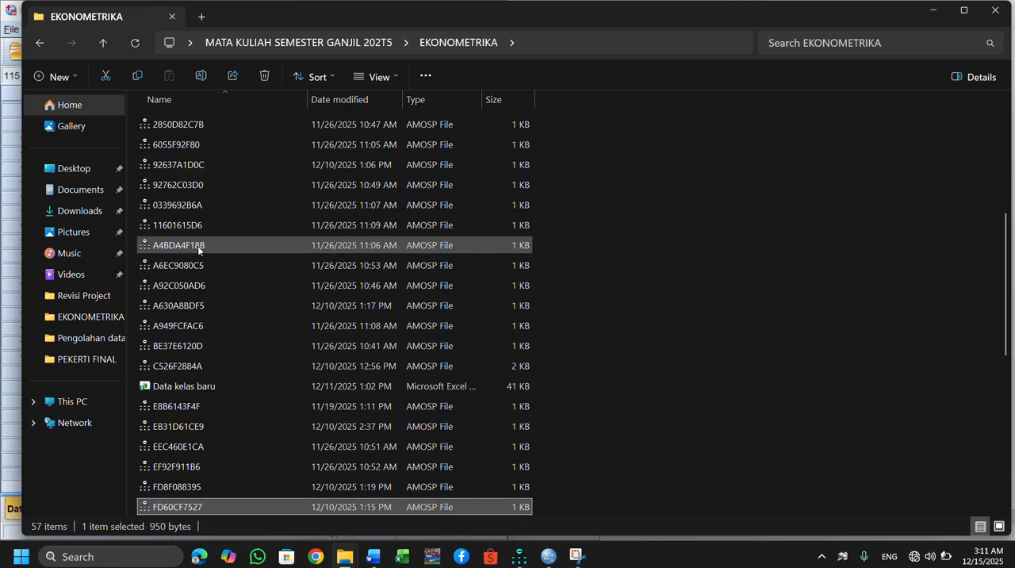
{"action": "key", "text": "Down"}
{"action": "key", "text": "Down"}
{"action": "key", "text": "Down"}
{"action": "key", "text": "Down"}
{"action": "key", "text": "Down"}
{"action": "key", "text": "Down"}
{"action": "key", "text": "Down"}
{"action": "key", "text": "Down"}
{"action": "key", "text": "Down"}
{"action": "key", "text": "Down"}
{"action": "key", "text": "Down"}
{"action": "key", "text": "Down"}
{"action": "key", "text": "Down"}
{"action": "key", "text": "Down"}
{"action": "key", "text": "Down"}
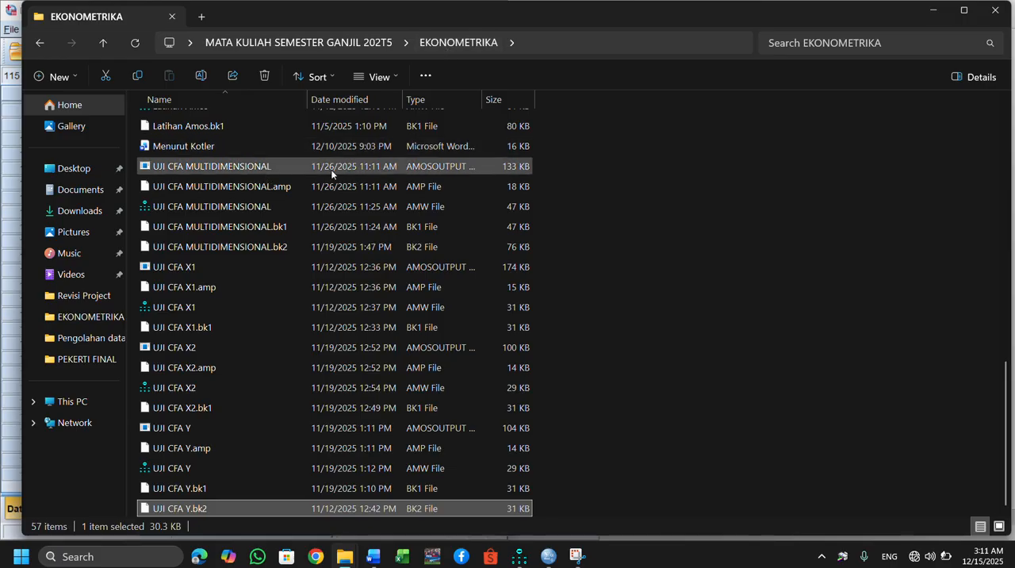
{"action": "key", "text": "Up"}
{"action": "key", "text": "Up"}
{"action": "key", "text": "Up"}
{"action": "key", "text": "Up"}
{"action": "key", "text": "Up"}
{"action": "key", "text": "Up"}
{"action": "key", "text": "Up"}
{"action": "key", "text": "Up"}
{"action": "key", "text": "Up"}
{"action": "key", "text": "Up"}
{"action": "key", "text": "Up"}
{"action": "key", "text": "Up"}
{"action": "key", "text": "Up"}
{"action": "key", "text": "Up"}
{"action": "key", "text": "Up"}
{"action": "key", "text": "Up"}
{"action": "key", "text": "Up"}
{"action": "key", "text": "Up"}
{"action": "key", "text": "Up"}
{"action": "key", "text": "Up"}
{"action": "key", "text": "Up"}
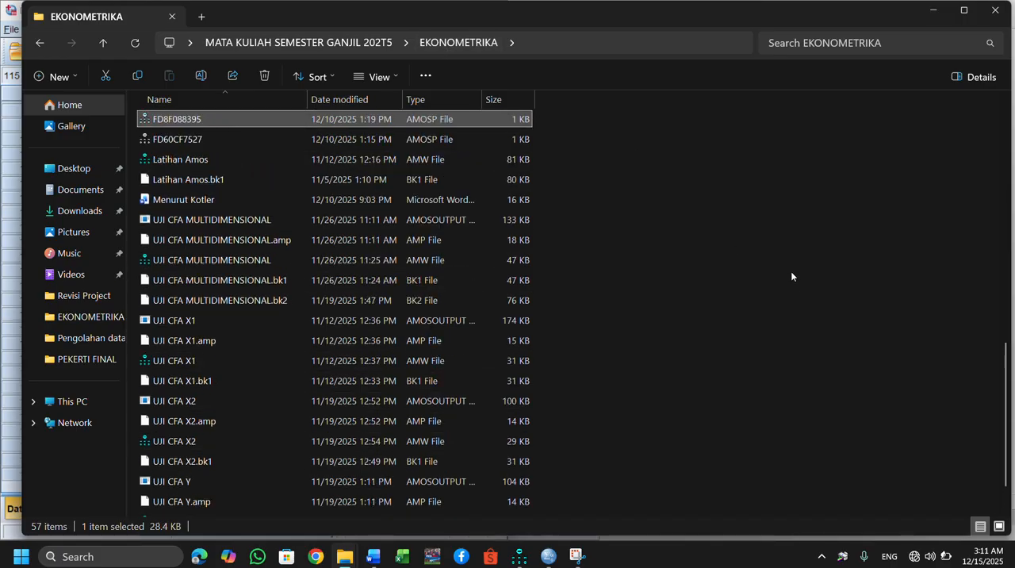
{"action": "key", "text": "Up"}
{"action": "key", "text": "Up"}
{"action": "key", "text": "Up"}
{"action": "key", "text": "Up"}
{"action": "key", "text": "Up"}
{"action": "key", "text": "Up"}
{"action": "key", "text": "Up"}
{"action": "key", "text": "Up"}
{"action": "key", "text": "Up"}
{"action": "key", "text": "Up"}
{"action": "key", "text": "Up"}
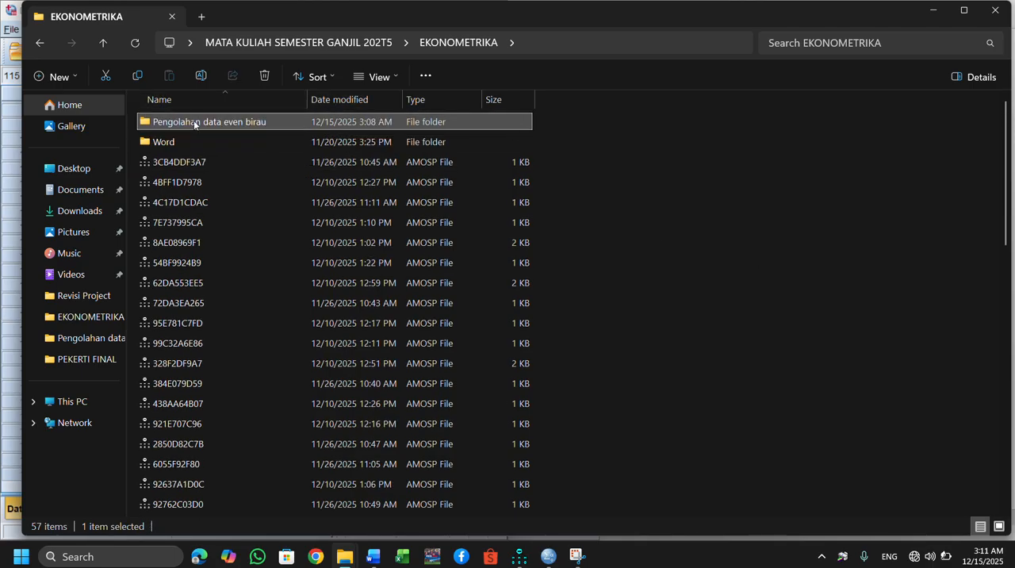
Open the "Pengolahan data even birau" folder and look through its files from beginning to end and back.
{"action": "double_click", "coordinate": [188, 122]}
{"action": "key", "text": "Down"}
{"action": "key", "text": "Down"}
{"action": "key", "text": "Down"}
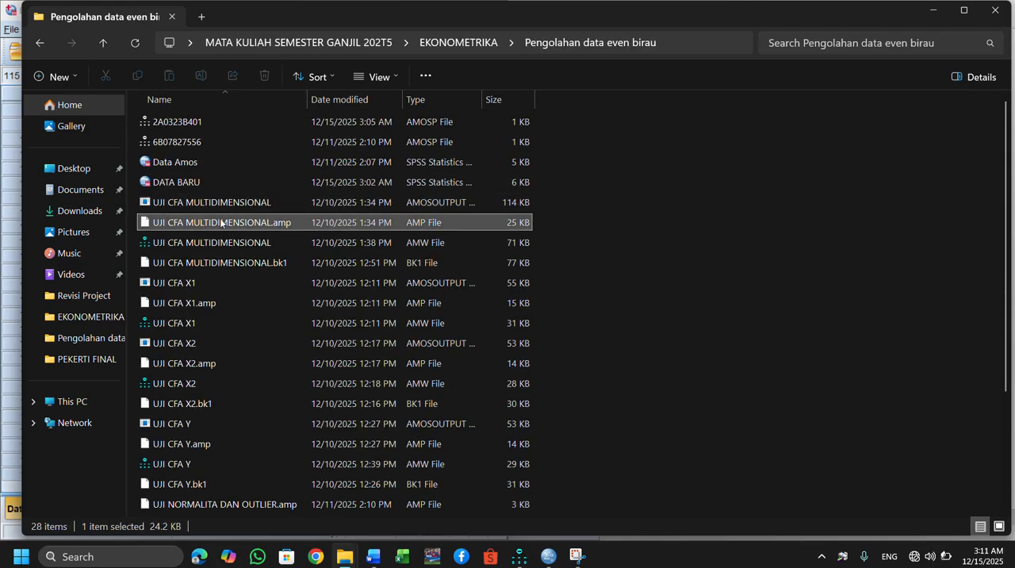
{"action": "key", "text": "Down"}
{"action": "key", "text": "Down"}
{"action": "key", "text": "Down"}
{"action": "key", "text": "Down"}
{"action": "key", "text": "Down"}
{"action": "key", "text": "Down"}
{"action": "key", "text": "Down"}
{"action": "key", "text": "Down"}
{"action": "key", "text": "Down"}
{"action": "key", "text": "Down"}
{"action": "key", "text": "Down"}
{"action": "key", "text": "Down"}
{"action": "key", "text": "Down"}
{"action": "key", "text": "Down"}
{"action": "key", "text": "Down"}
{"action": "key", "text": "Down"}
{"action": "key", "text": "Down"}
{"action": "key", "text": "Down"}
{"action": "key", "text": "Down"}
{"action": "key", "text": "Down"}
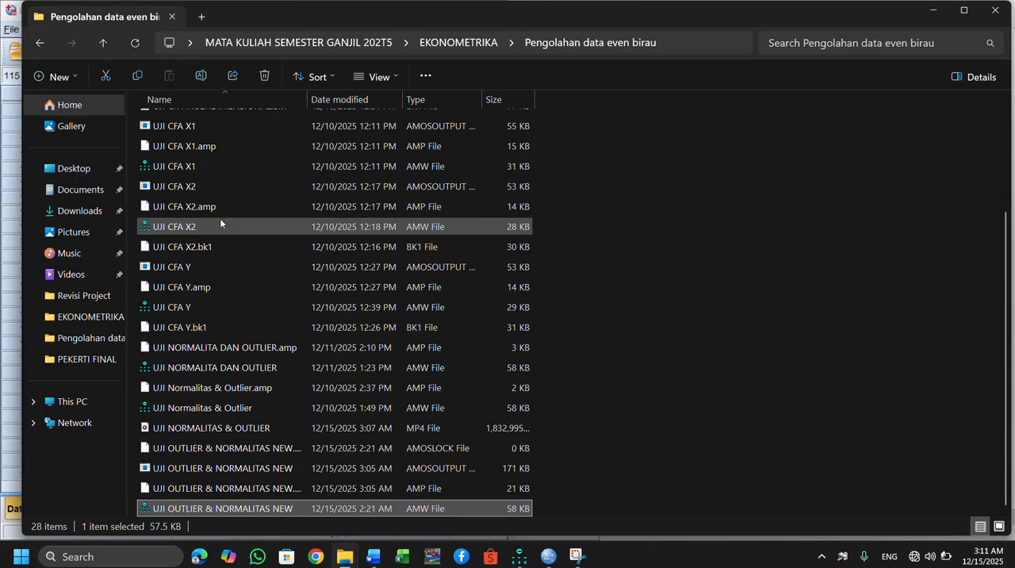
{"action": "key", "text": "Up"}
{"action": "key", "text": "Up"}
{"action": "key", "text": "Up"}
{"action": "key", "text": "Up"}
{"action": "key", "text": "Up"}
{"action": "key", "text": "Home"}
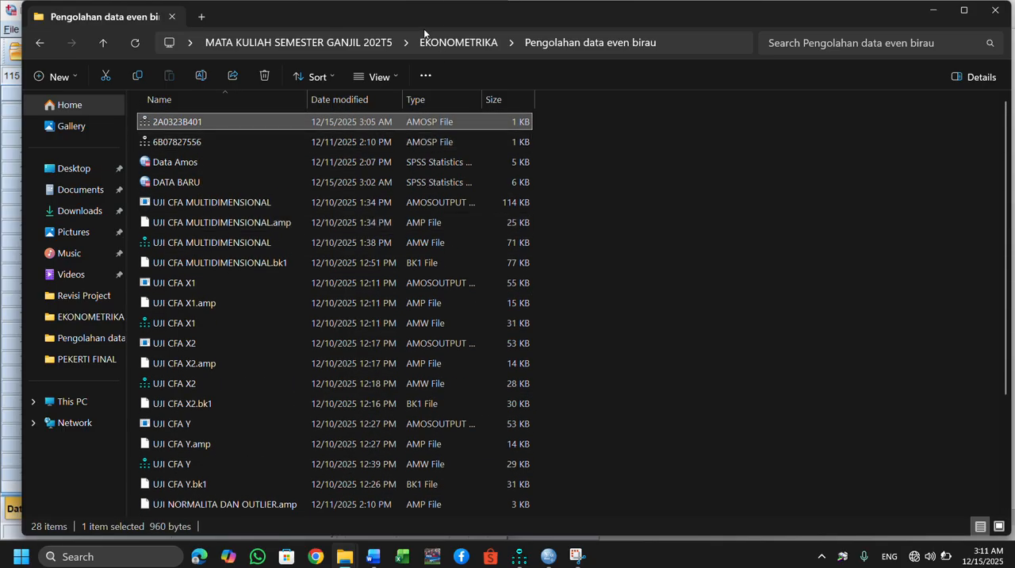
Leave File Explorer and bring up the Amos Output window to examine the Standardized Regression Weights table.
{"action": "key", "text": "alt+Tab"}
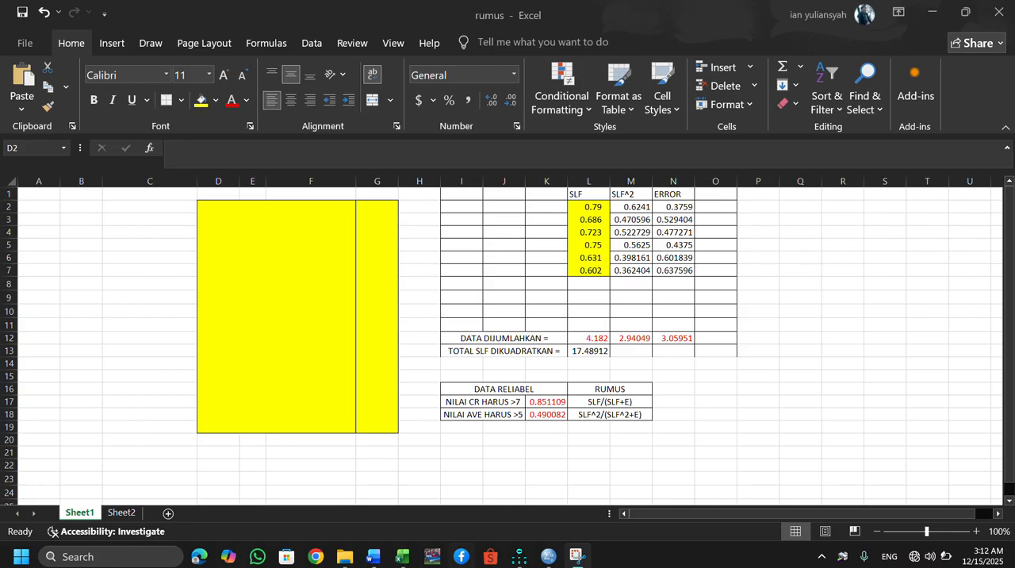
{"action": "mouse_move", "coordinate": [577, 555]}
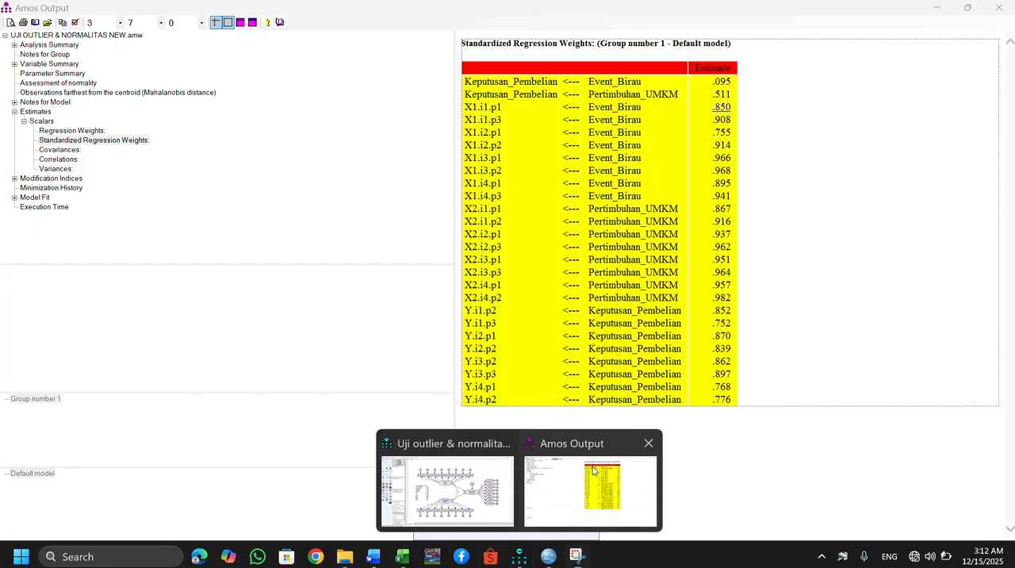
{"action": "left_click", "coordinate": [594, 469]}
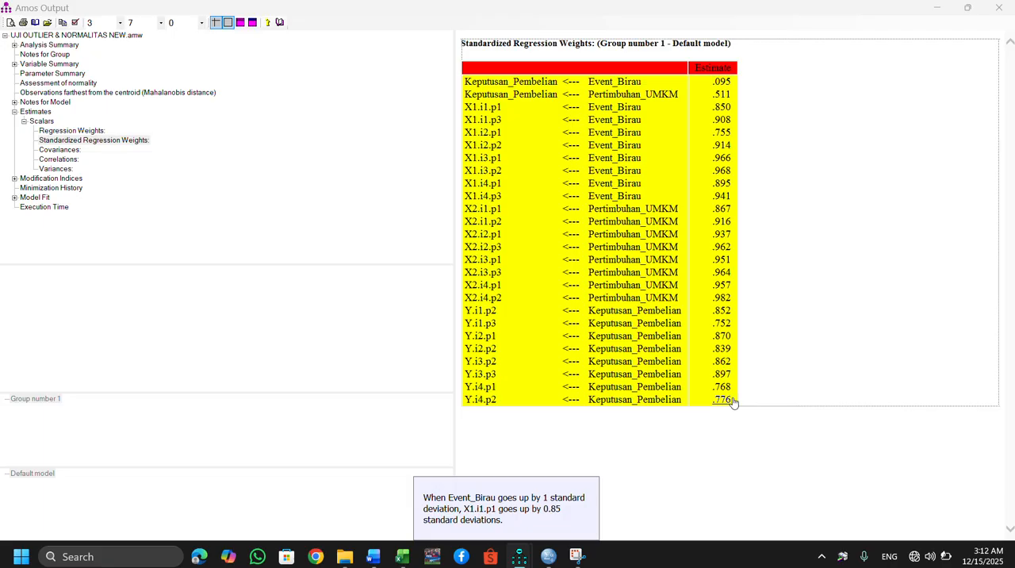
Switch to the rumus workbook in Excel, paste the copied weights table at cell D2 of Sheet1 and undo the paste.
{"action": "mouse_move", "coordinate": [401, 557]}
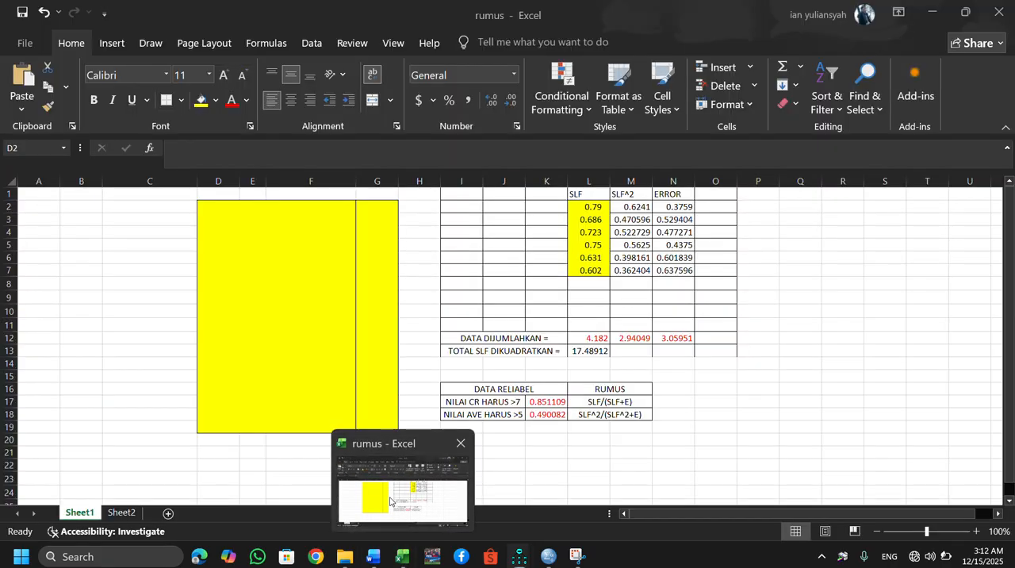
{"action": "left_click", "coordinate": [390, 501]}
{"action": "left_click", "coordinate": [231, 205]}
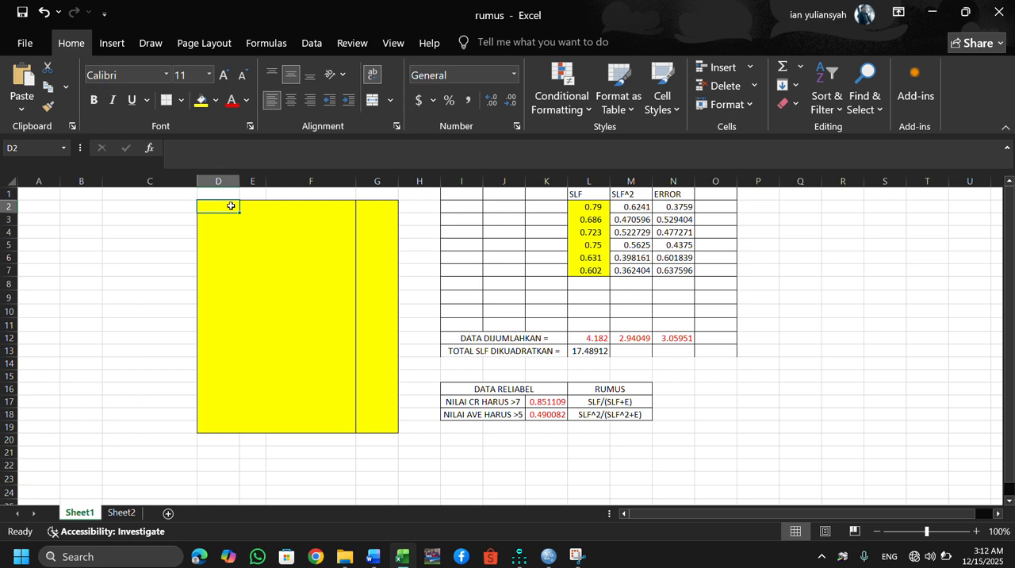
{"action": "key", "text": "ctrl+v"}
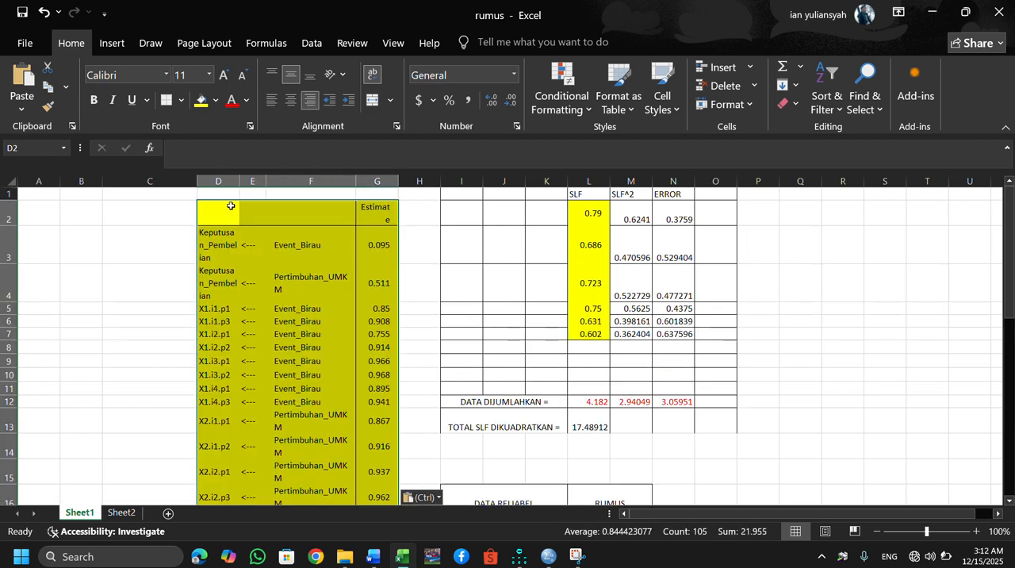
{"action": "key", "text": "ctrl+z"}
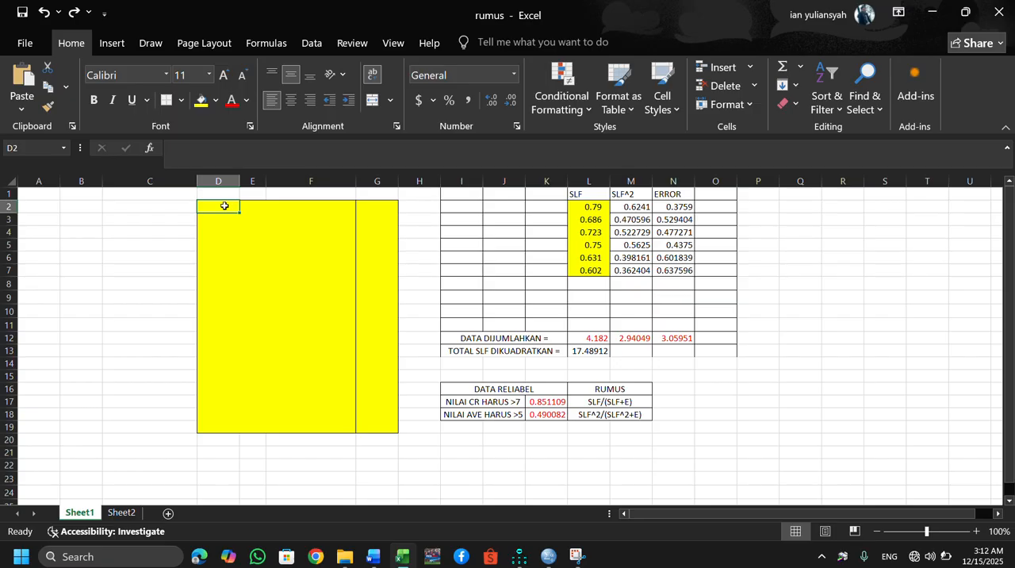
Paste the weights table at cell C2 of Sheet1 and undo the paste.
{"action": "left_click", "coordinate": [166, 205]}
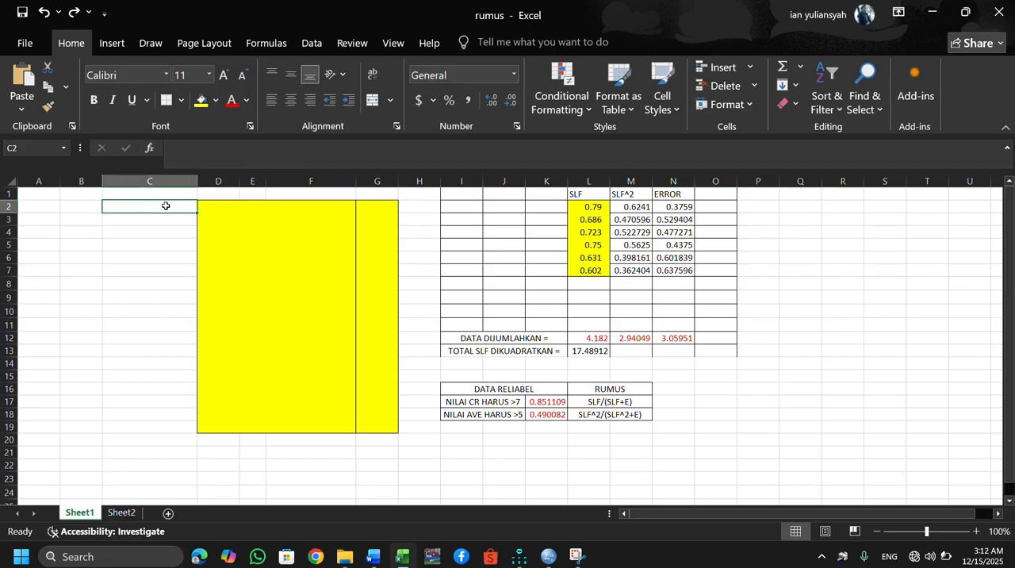
{"action": "key", "text": "ctrl+v"}
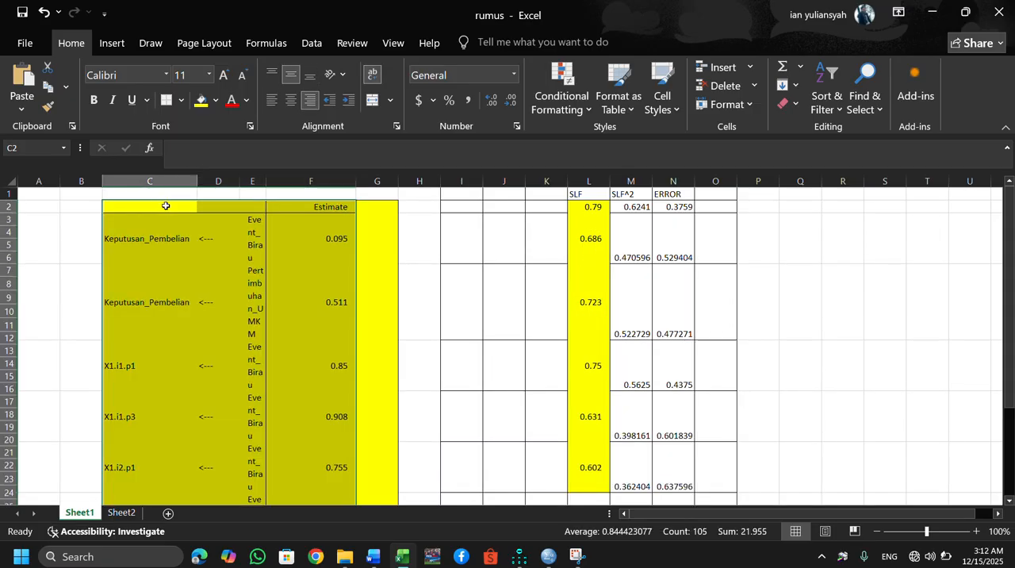
{"action": "key", "text": "ctrl+z"}
Select cell D2 of Sheet1 and preview pasting the weights table there with its source formatting kept.
{"action": "left_click", "coordinate": [221, 210]}
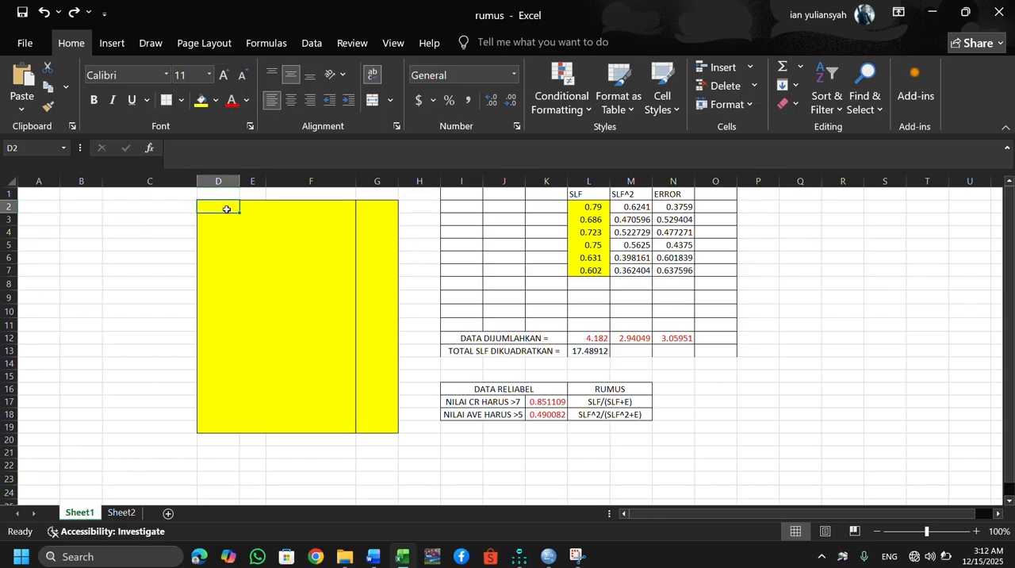
{"action": "right_click", "coordinate": [227, 210]}
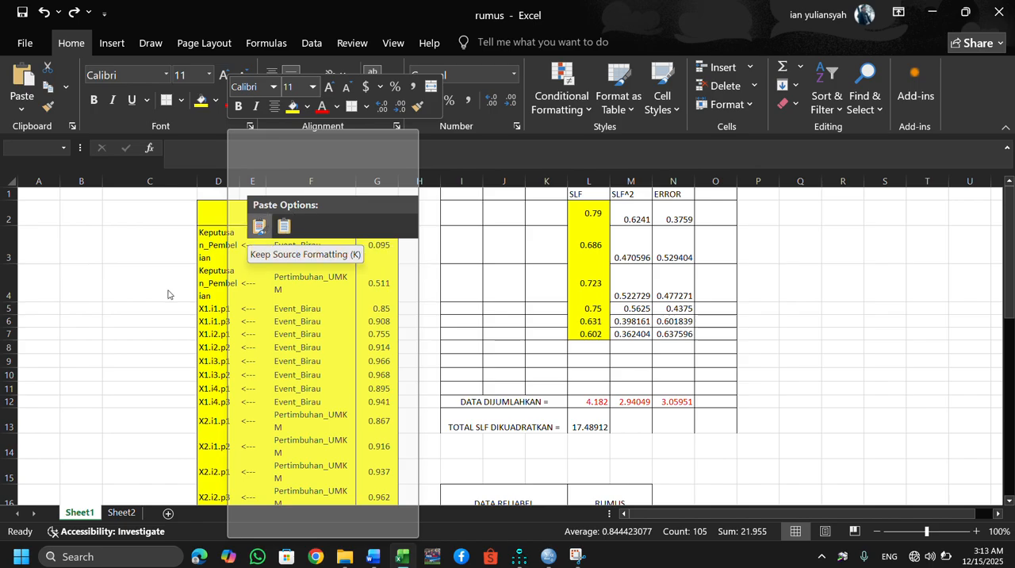
{"action": "left_click", "coordinate": [126, 515]}
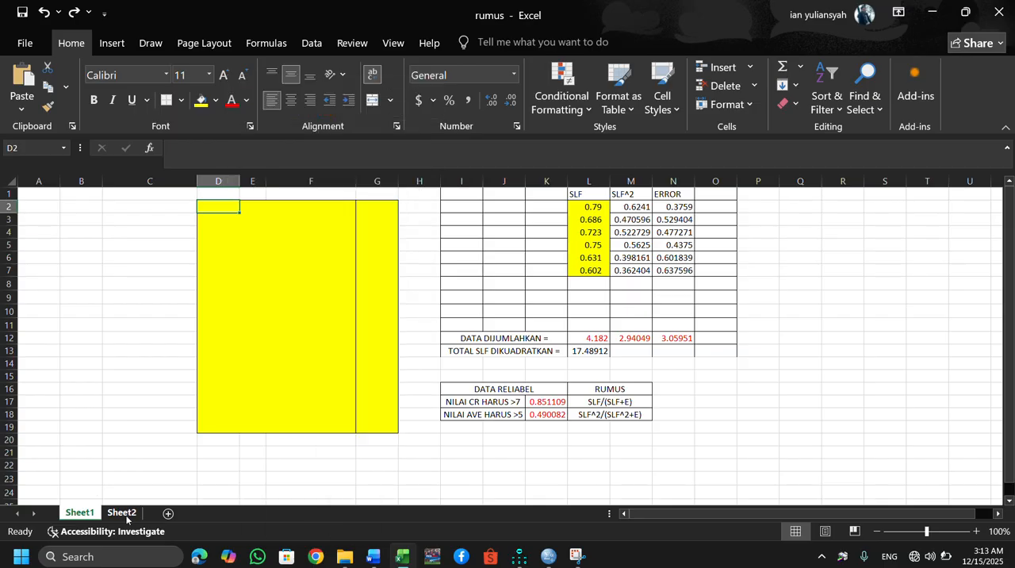
Clear the old weights in E9:H26 on Sheet2 and paste the copied Amos table at cell E9.
{"action": "left_click", "coordinate": [122, 513]}
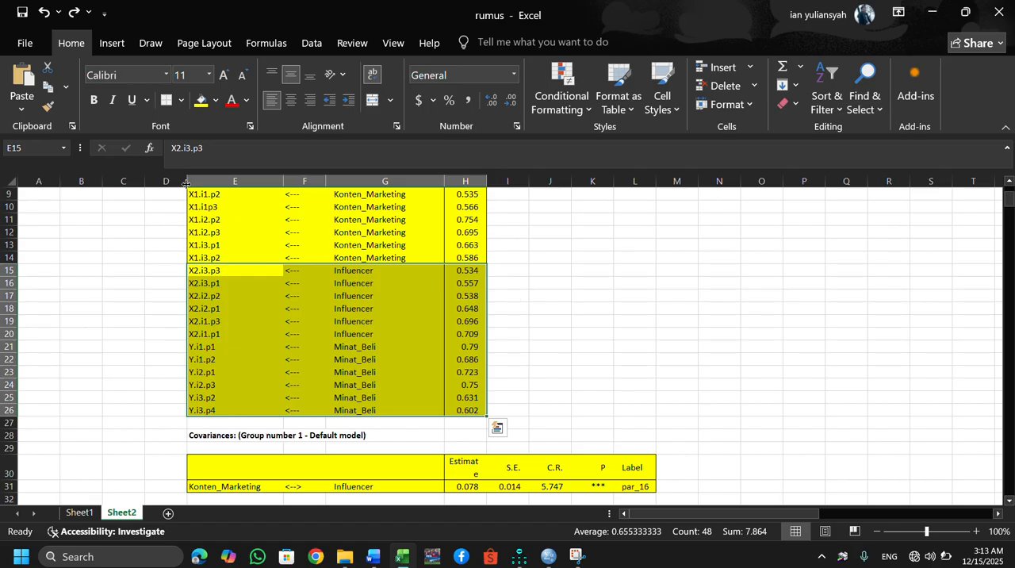
{"action": "left_click_drag", "start_coordinate": [196, 189], "coordinate": [463, 409]}
{"action": "key", "text": "Delete"}
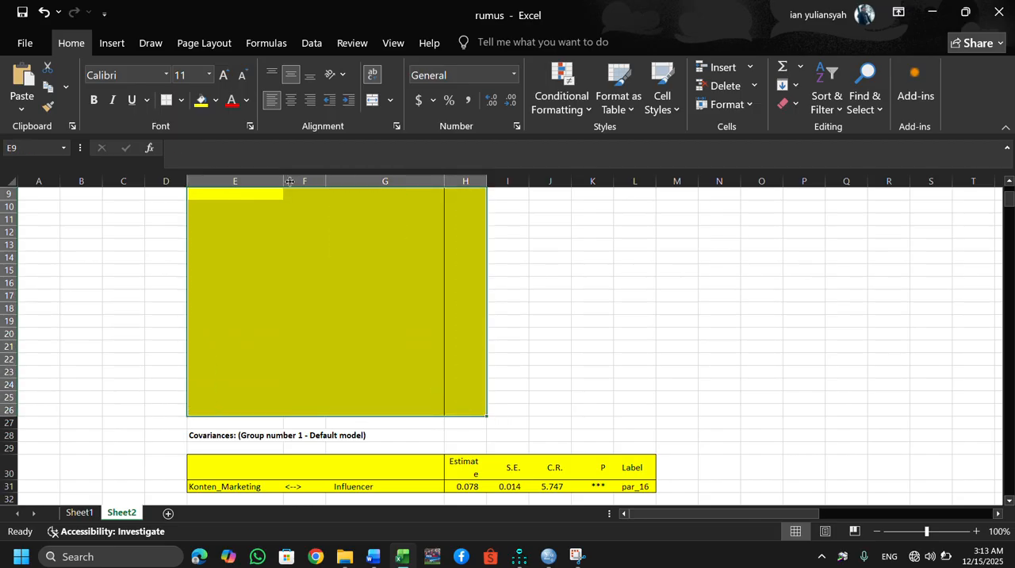
{"action": "left_click", "coordinate": [250, 198]}
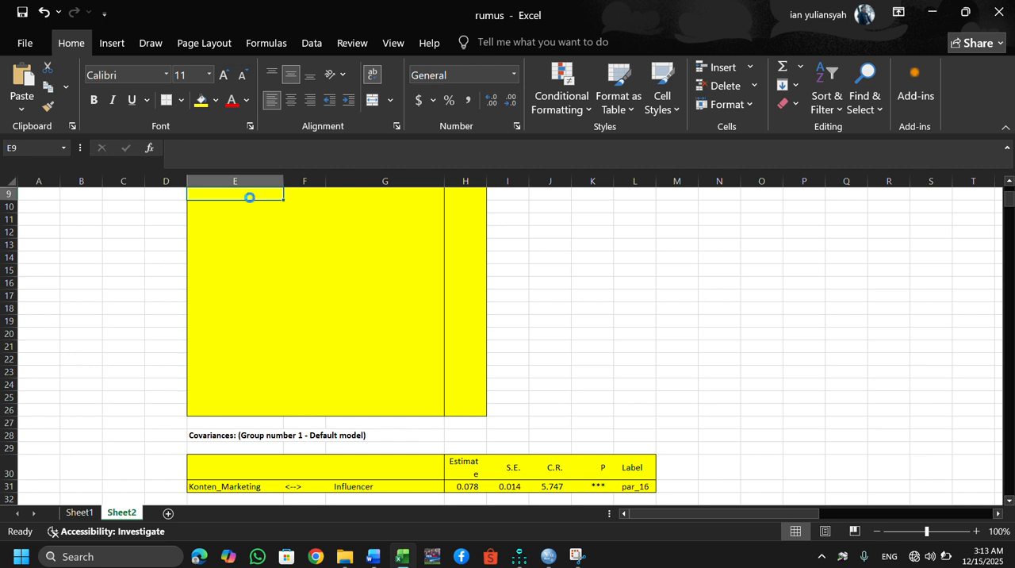
{"action": "key", "text": "ctrl+v"}
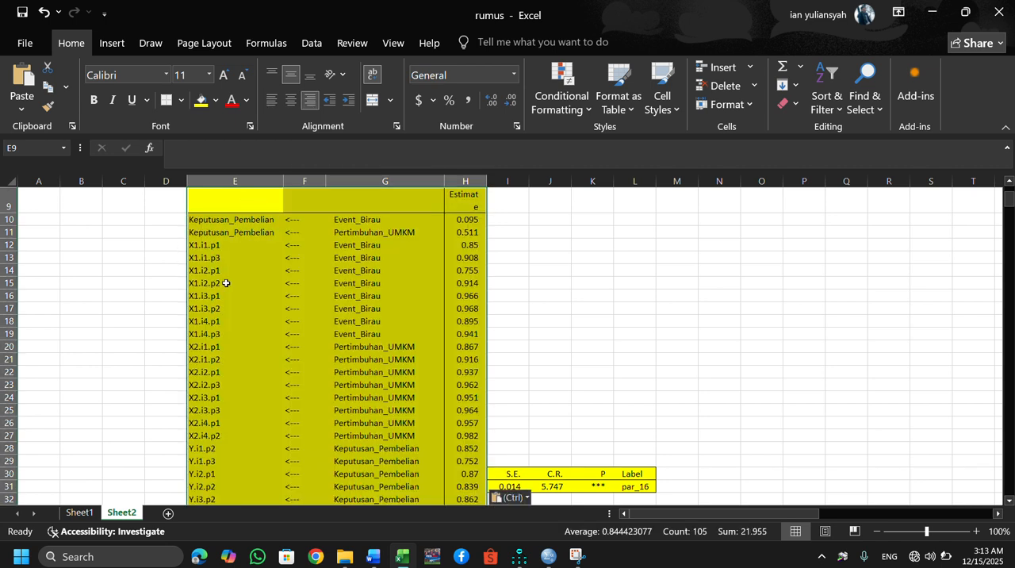
Copy the indicator rows E12:H35, from X1.i1.p1 to Y.i4.p2, on Sheet2 and paste them at cell D2 of Sheet1.
{"action": "left_click", "coordinate": [141, 279]}
{"action": "key", "text": "Down"}
{"action": "key", "text": "Down"}
{"action": "key", "text": "Down"}
{"action": "key", "text": "Down"}
{"action": "key", "text": "Down"}
{"action": "key", "text": "Down"}
{"action": "key", "text": "Down"}
{"action": "key", "text": "Down"}
{"action": "key", "text": "Down"}
{"action": "key", "text": "Down"}
{"action": "key", "text": "Down"}
{"action": "key", "text": "Down"}
{"action": "key", "text": "Down"}
{"action": "key", "text": "Down"}
{"action": "key", "text": "Down"}
{"action": "key", "text": "Down"}
{"action": "key", "text": "Down"}
{"action": "key", "text": "Down"}
{"action": "key", "text": "Down"}
{"action": "key", "text": "Down"}
{"action": "key", "text": "Down"}
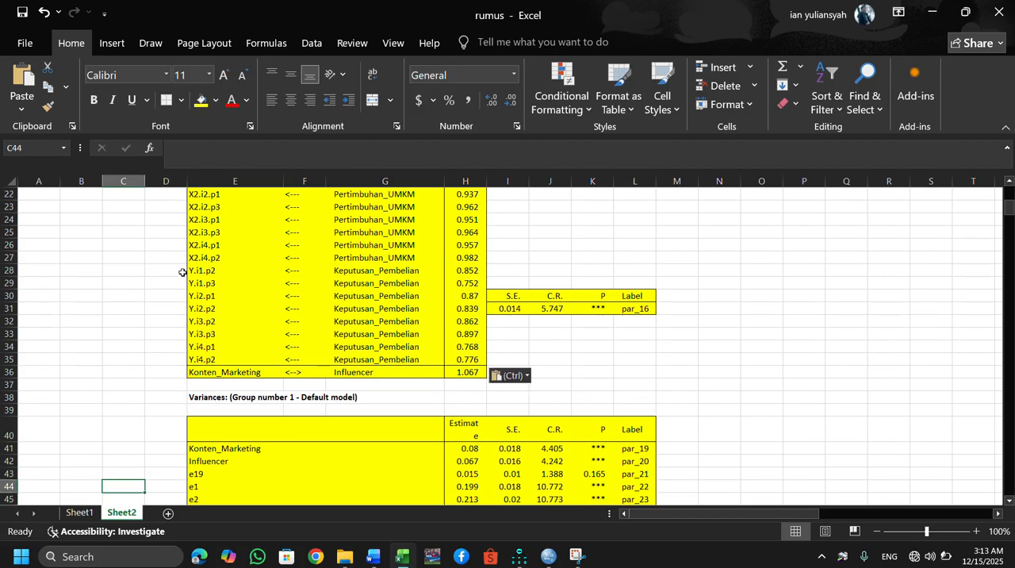
{"action": "left_click_drag", "start_coordinate": [486, 357], "coordinate": [216, 261]}
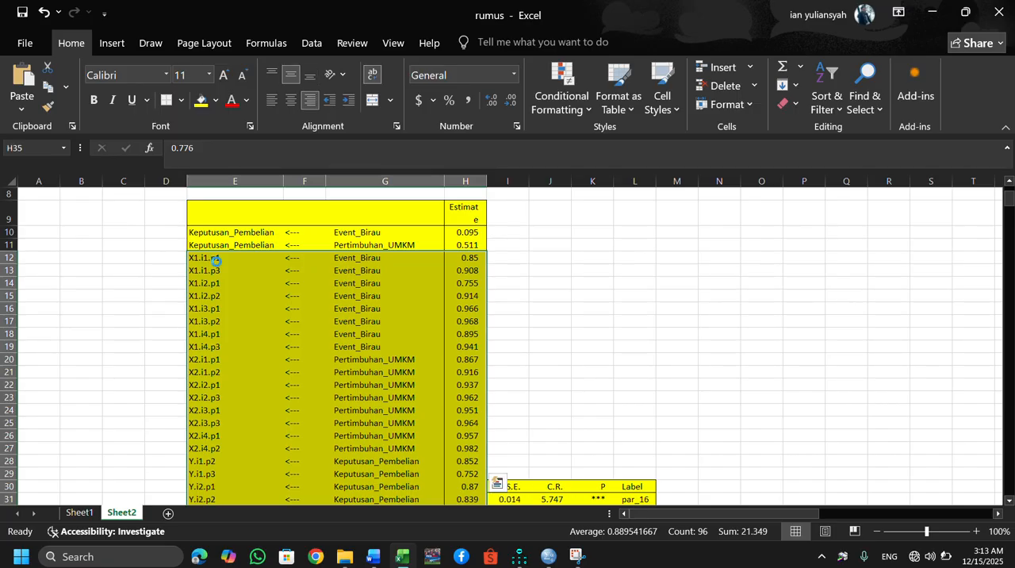
{"action": "key", "text": "ctrl+c"}
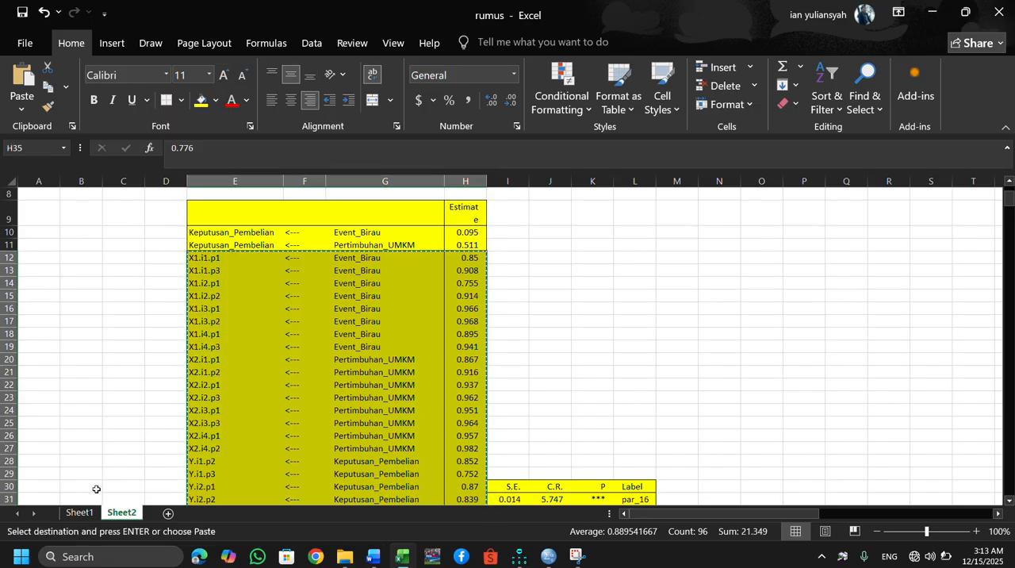
{"action": "left_click", "coordinate": [79, 512]}
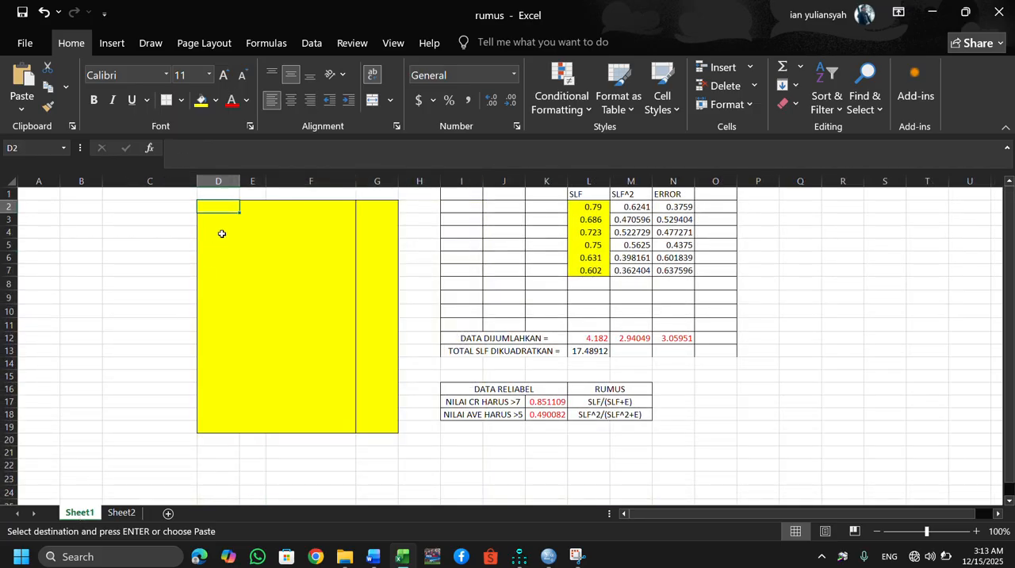
{"action": "key", "text": "ctrl+v"}
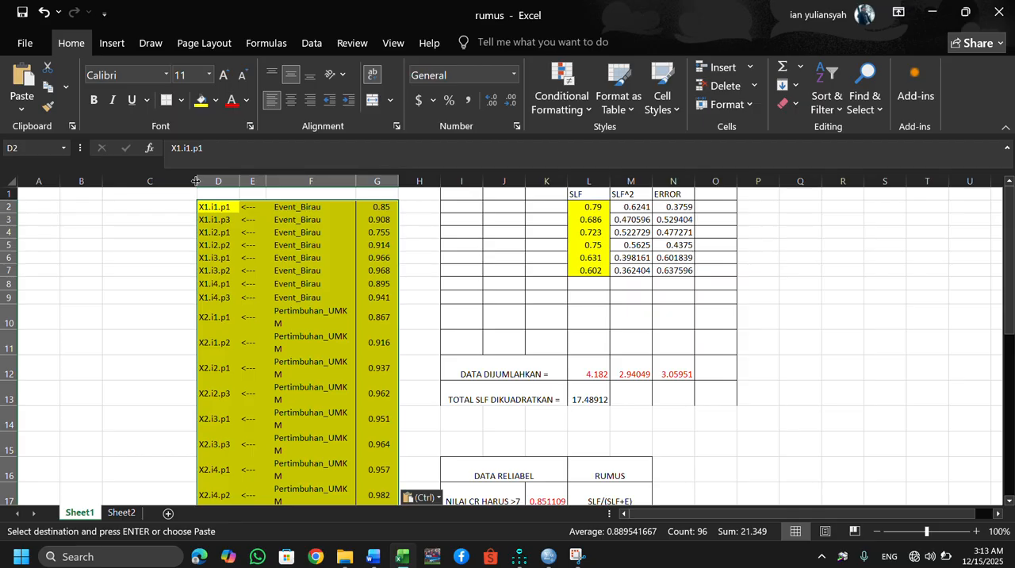
Narrow column C on Sheet1 and widen column F so that Pertimbuhan_UMKM fits on one line.
{"action": "left_click_drag", "start_coordinate": [195, 181], "coordinate": [160, 182]}
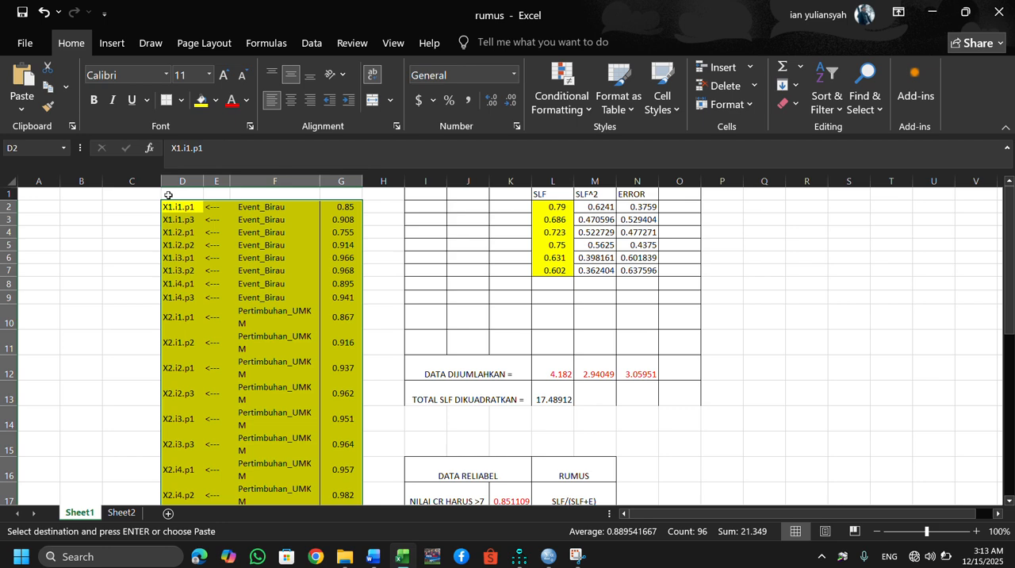
{"action": "left_click_drag", "start_coordinate": [159, 185], "coordinate": [139, 194]}
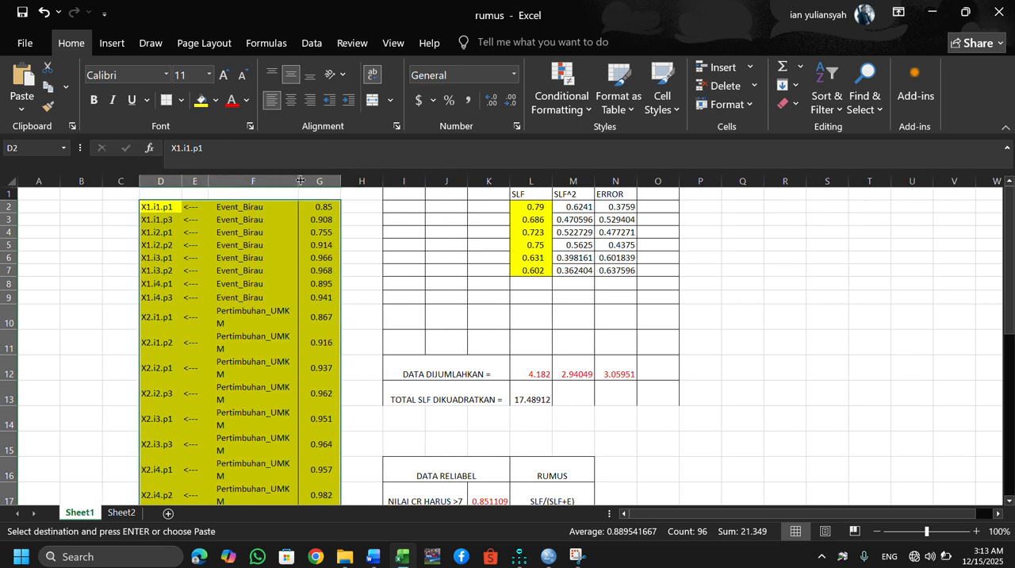
{"action": "left_click_drag", "start_coordinate": [298, 180], "coordinate": [335, 182]}
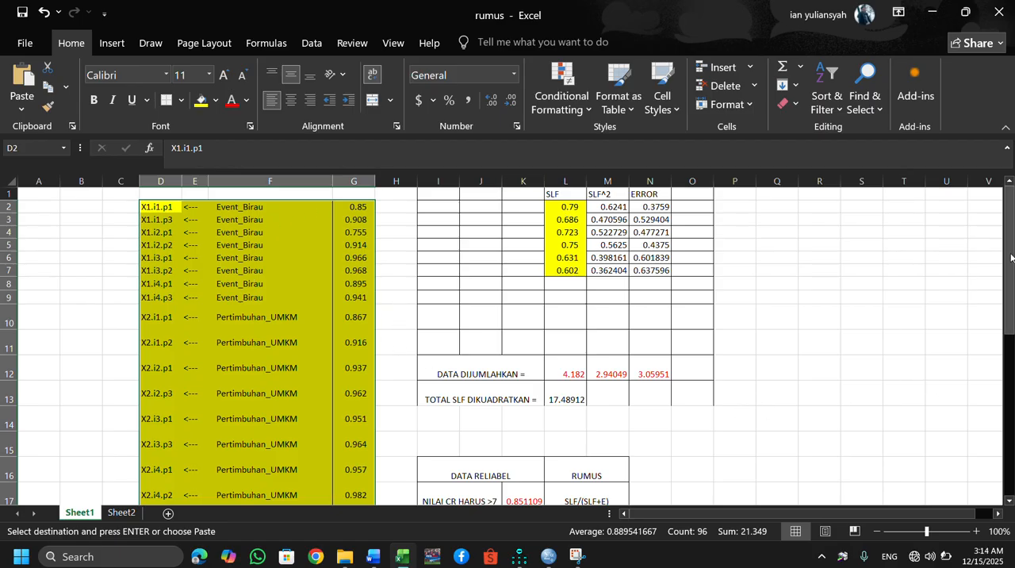
{"action": "mouse_move", "coordinate": [1008, 254]}
{"action": "left_mouse_down"}
{"action": "mouse_move", "coordinate": [1009, 338]}
{"action": "mouse_move", "coordinate": [1008, 253]}
{"action": "left_mouse_up"}
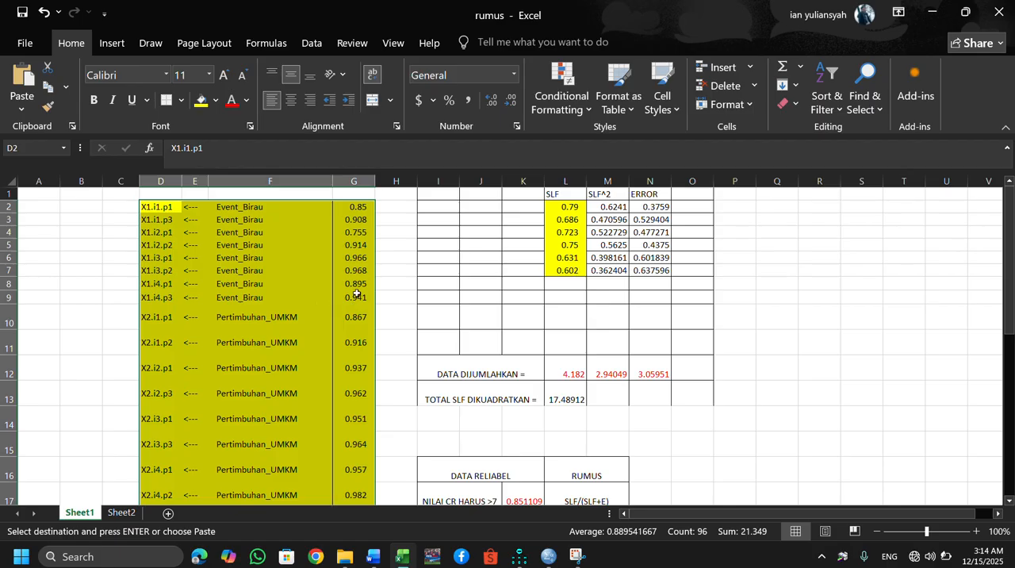
Clear the old SLF values in L2:L7 and paste the Event_Birau weights from G2:G9 at cell L2.
{"action": "left_click_drag", "start_coordinate": [353, 297], "coordinate": [362, 210]}
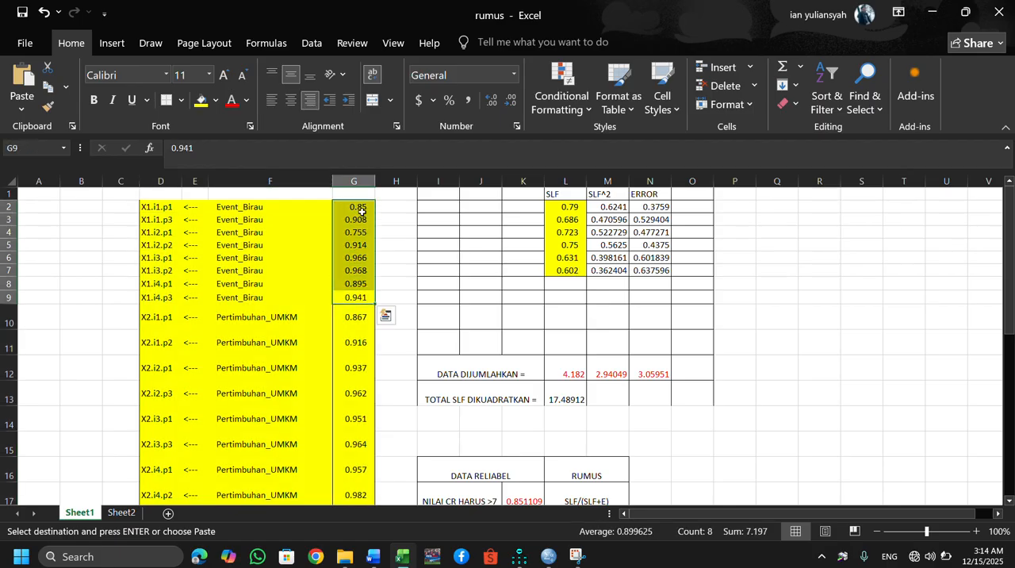
{"action": "key", "text": "ctrl+c"}
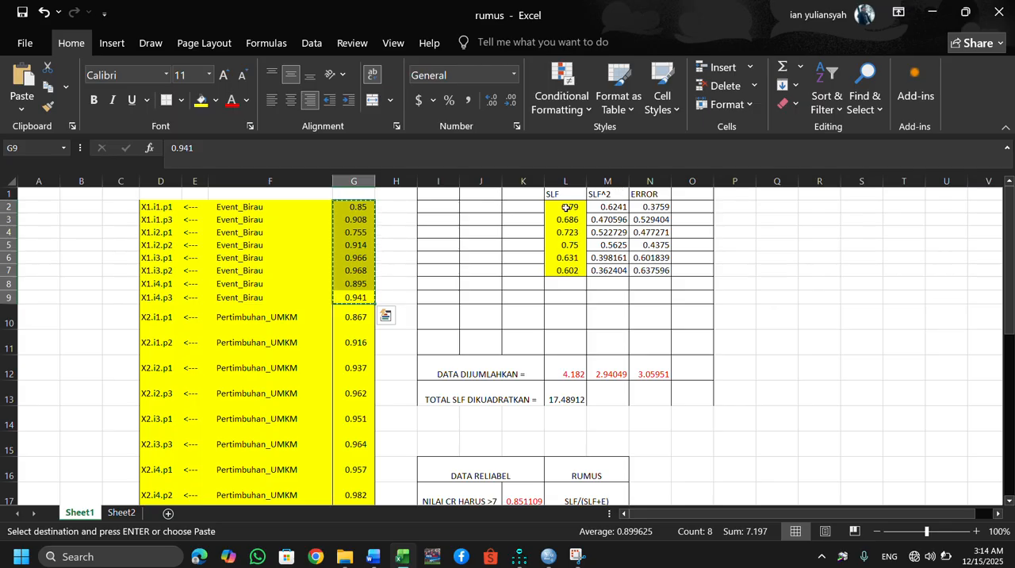
{"action": "left_click_drag", "start_coordinate": [566, 208], "coordinate": [569, 271]}
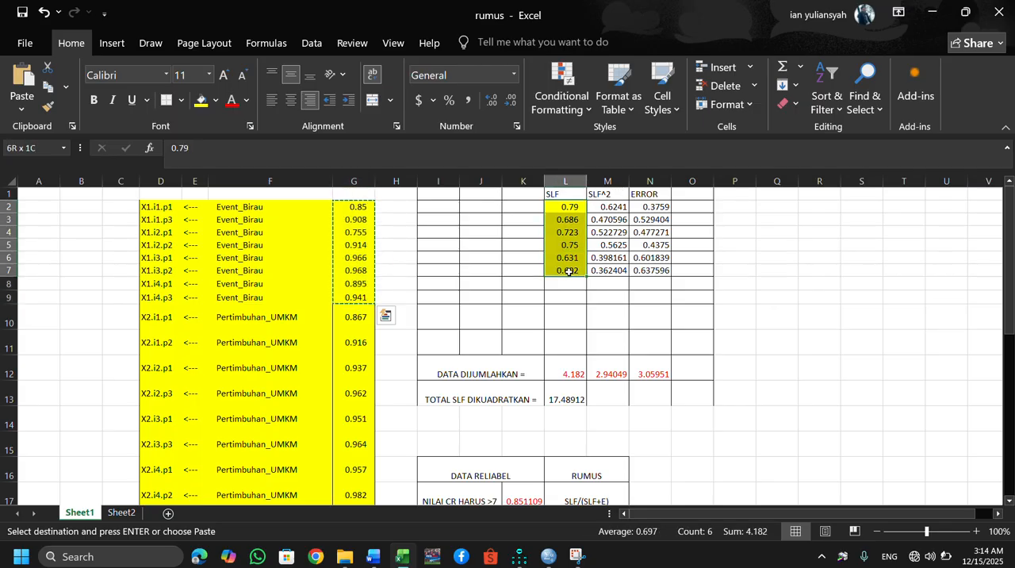
{"action": "key", "text": "Delete"}
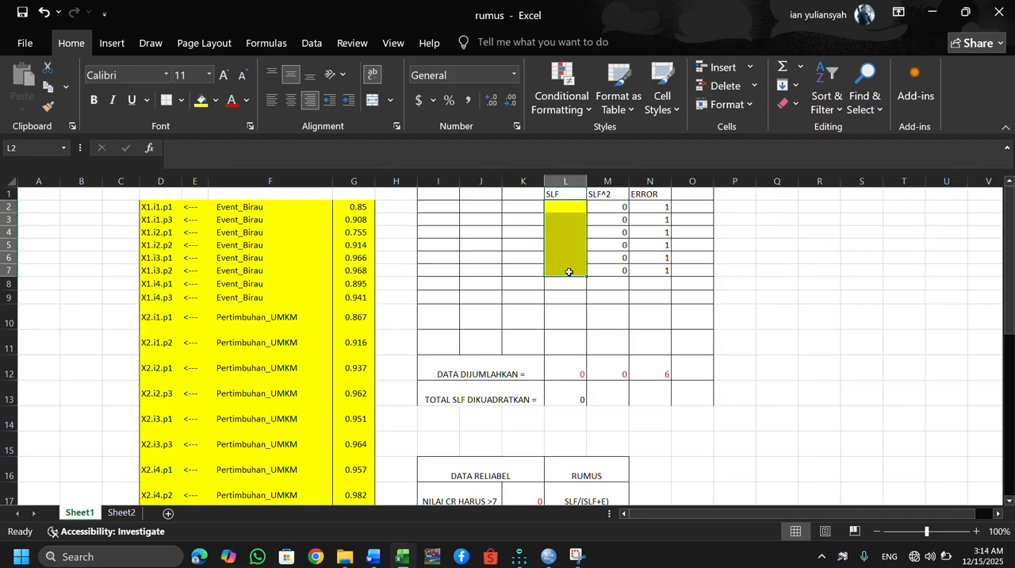
{"action": "left_click_drag", "start_coordinate": [355, 207], "coordinate": [362, 295]}
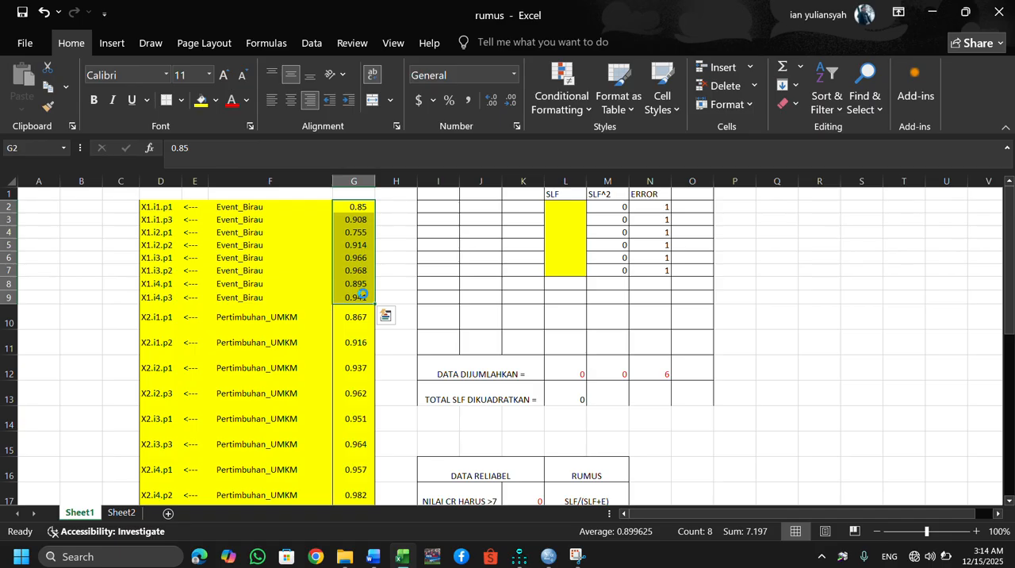
{"action": "key", "text": "ctrl+c"}
{"action": "left_click", "coordinate": [565, 207]}
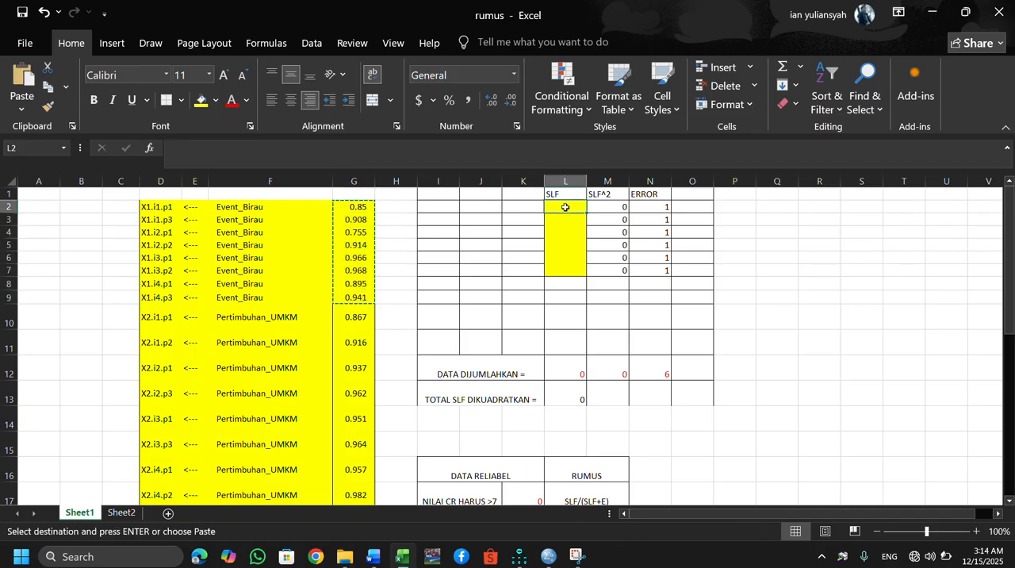
{"action": "key", "text": "ctrl+v"}
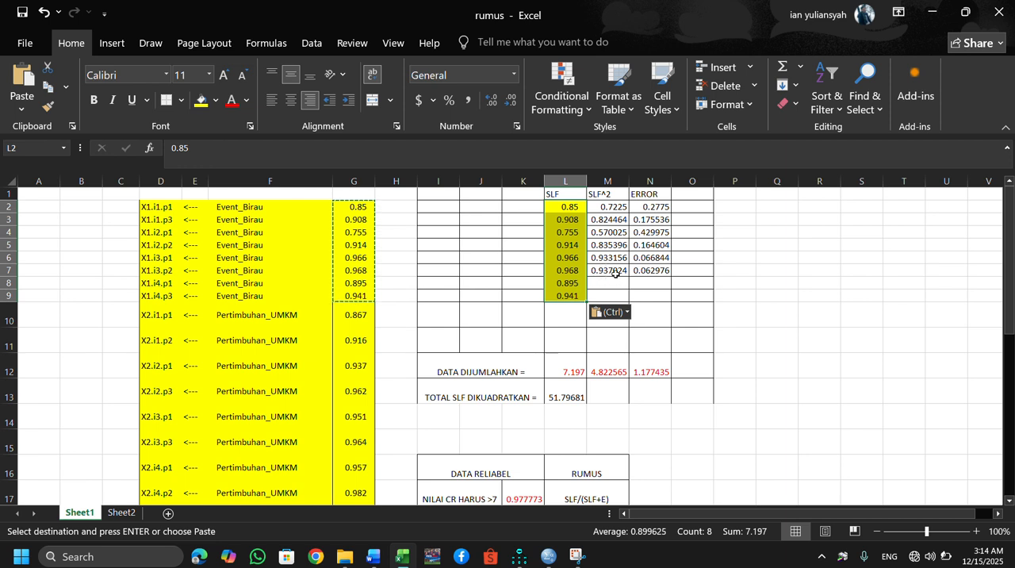
Extend the SLF^2 and ERROR formulas from row 7 down to row 9.
{"action": "left_click", "coordinate": [616, 272]}
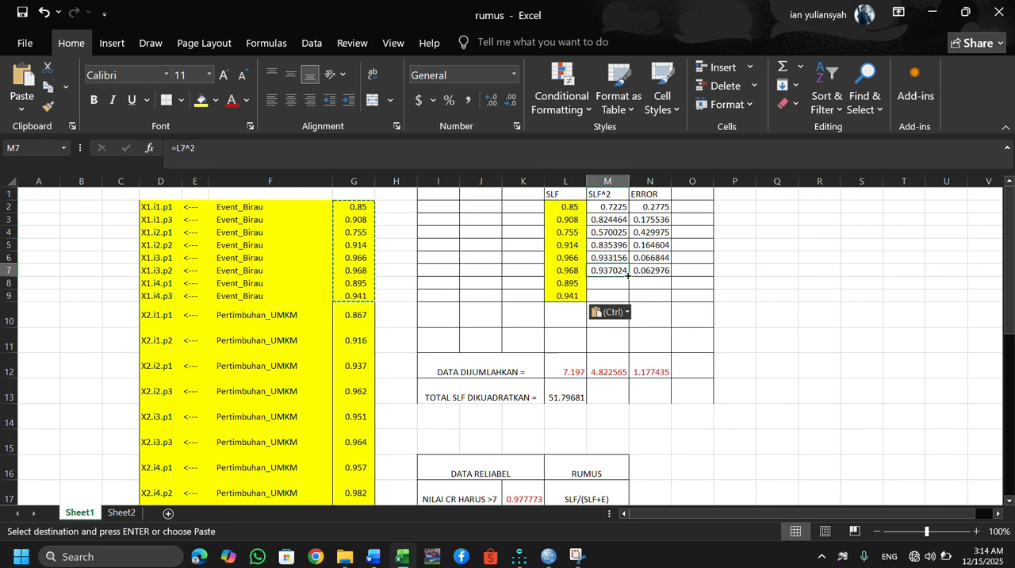
{"action": "left_click_drag", "start_coordinate": [627, 274], "coordinate": [627, 300]}
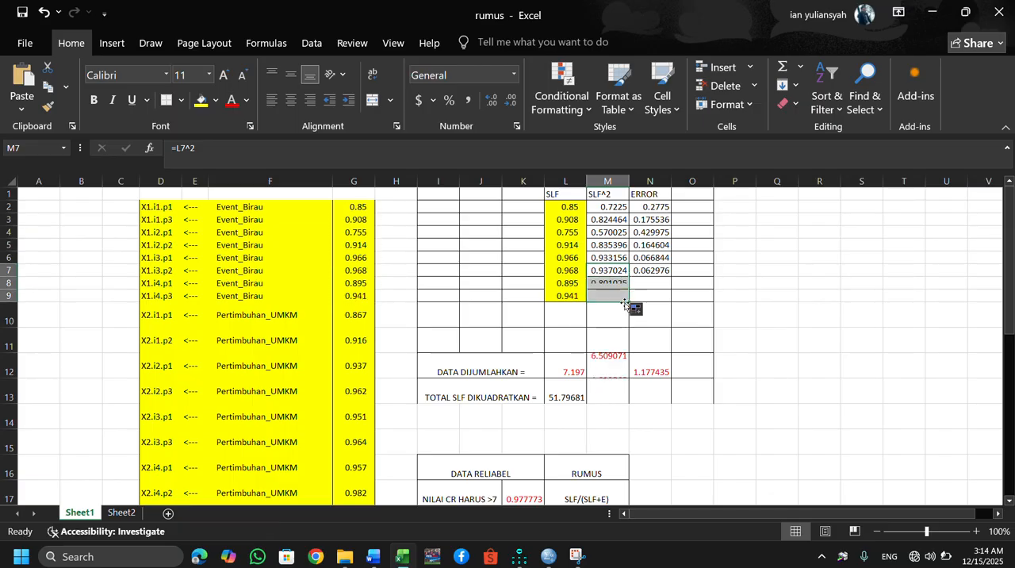
{"action": "left_click", "coordinate": [654, 271]}
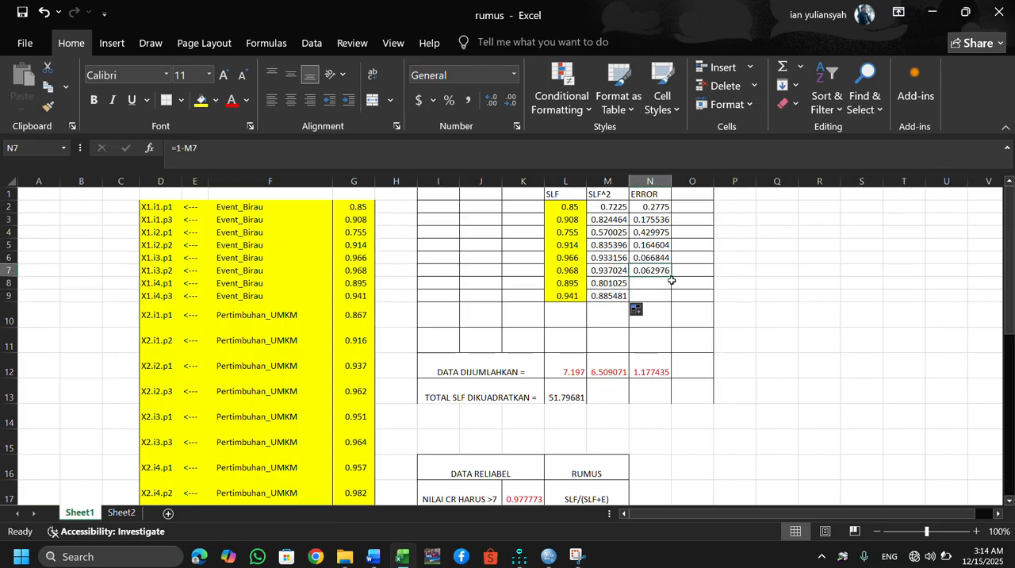
{"action": "left_click_drag", "start_coordinate": [672, 275], "coordinate": [671, 301]}
{"action": "left_click", "coordinate": [772, 283]}
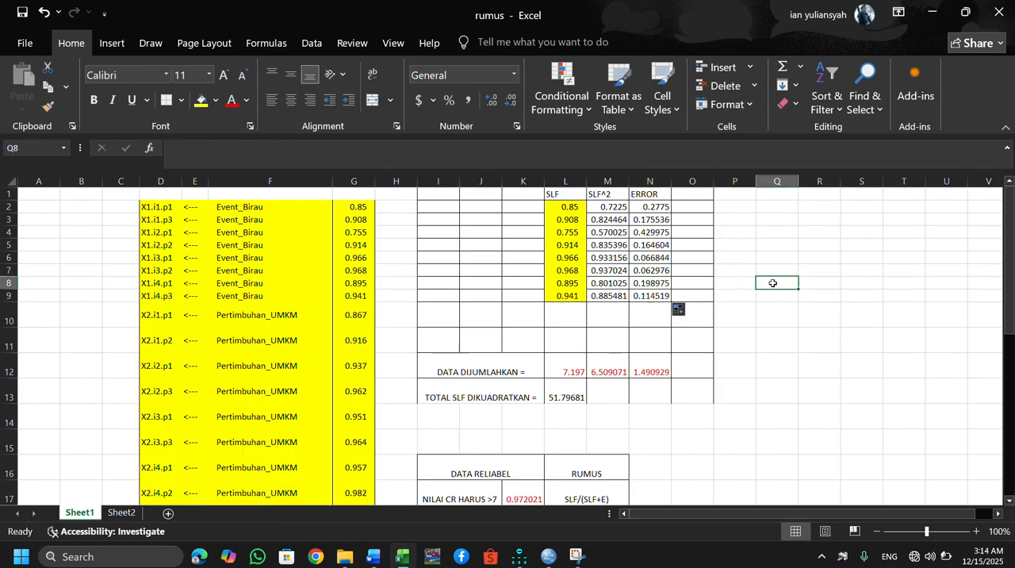
Review the SLF, SLF^2 and ERROR columns, checking the formulas in M2 and N2.
{"action": "left_click", "coordinate": [558, 194]}
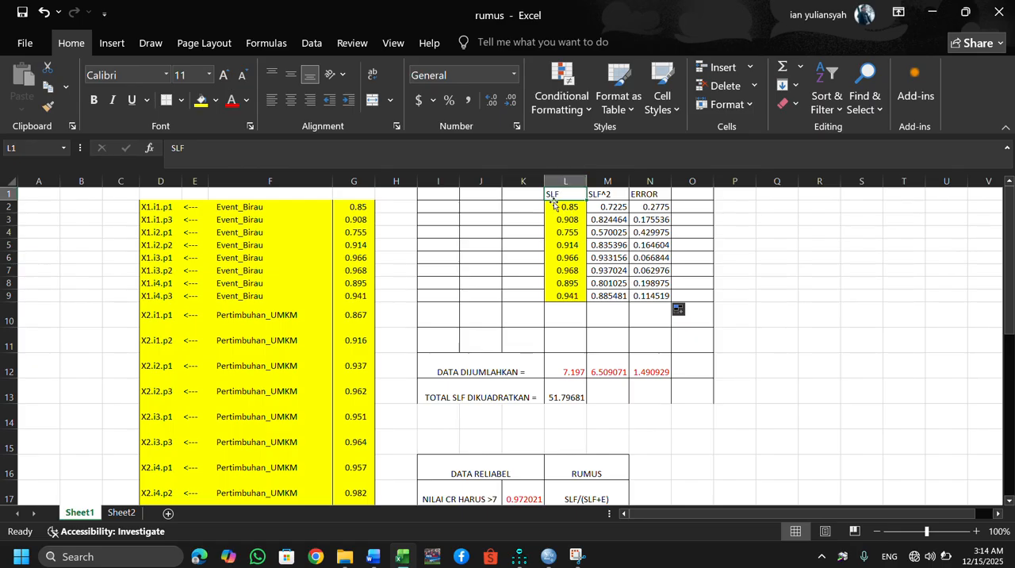
{"action": "left_click", "coordinate": [616, 198]}
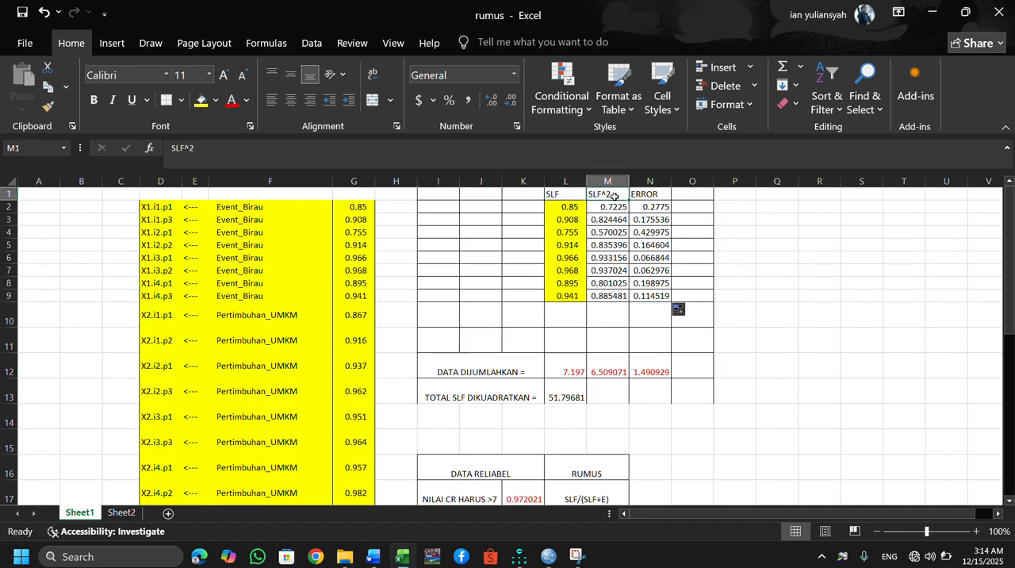
{"action": "key", "text": "Down"}
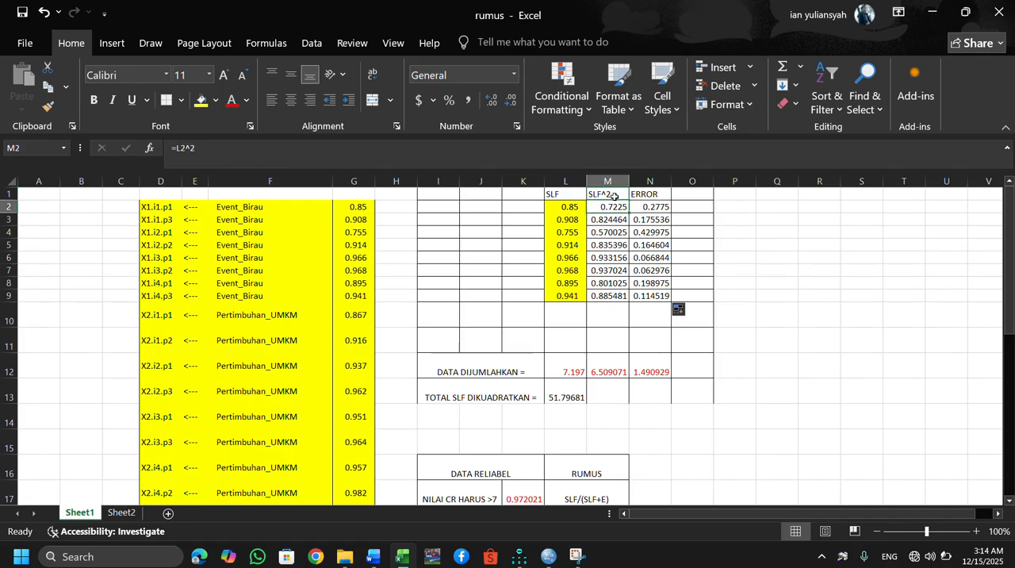
{"action": "left_click", "coordinate": [614, 197]}
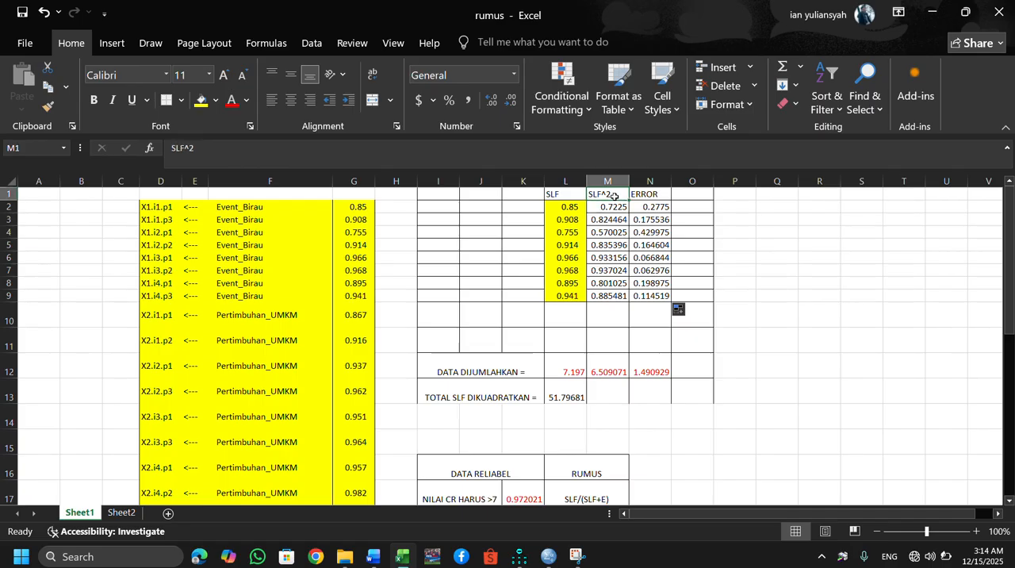
{"action": "key", "text": "Right"}
{"action": "key", "text": "Down"}
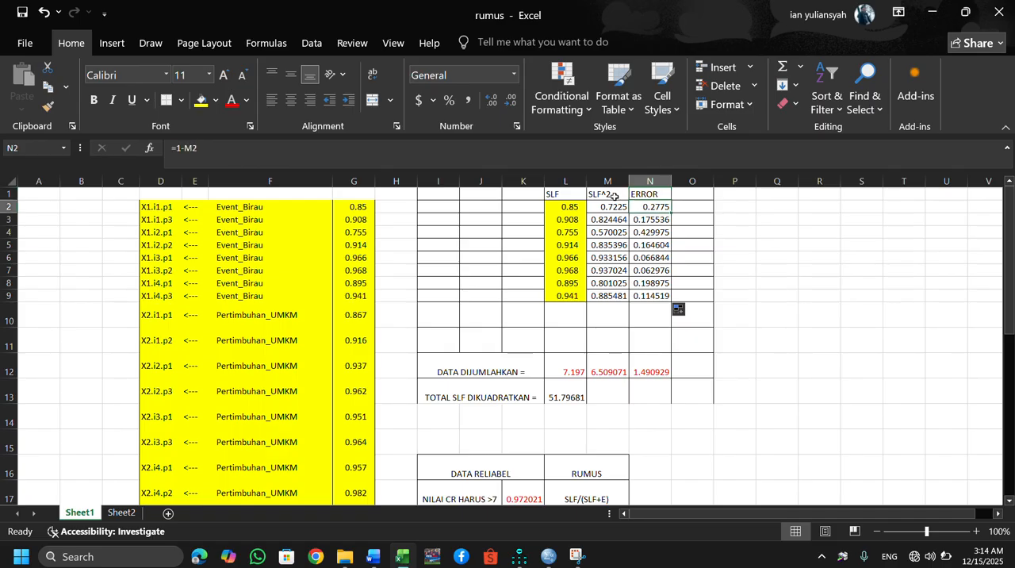
{"action": "left_click", "coordinate": [608, 207]}
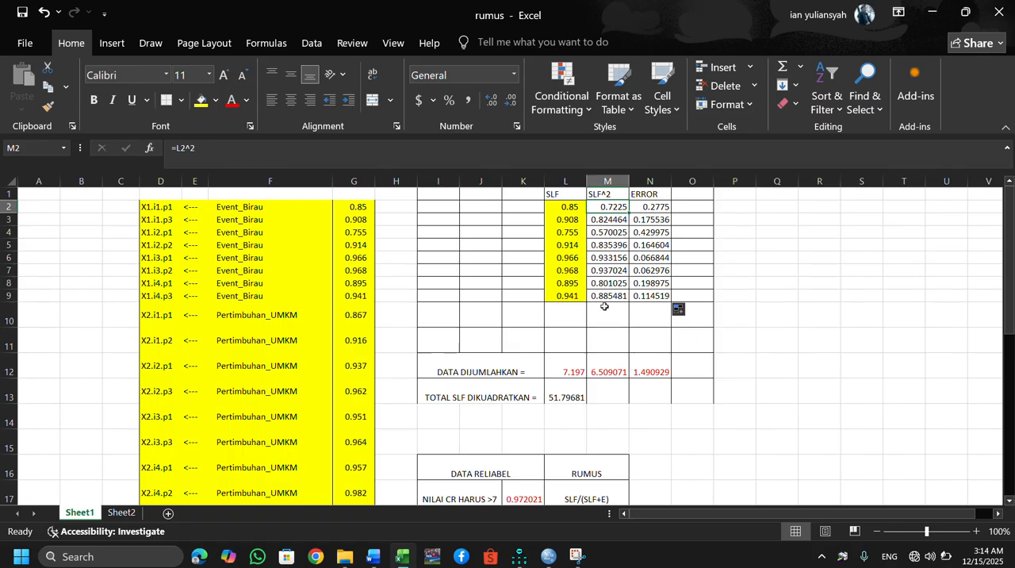
Examine the DATA DIJUMLAHKAN sum formula in L12 and the CR and AVE formulas in K17 and K18.
{"action": "left_click", "coordinate": [566, 374]}
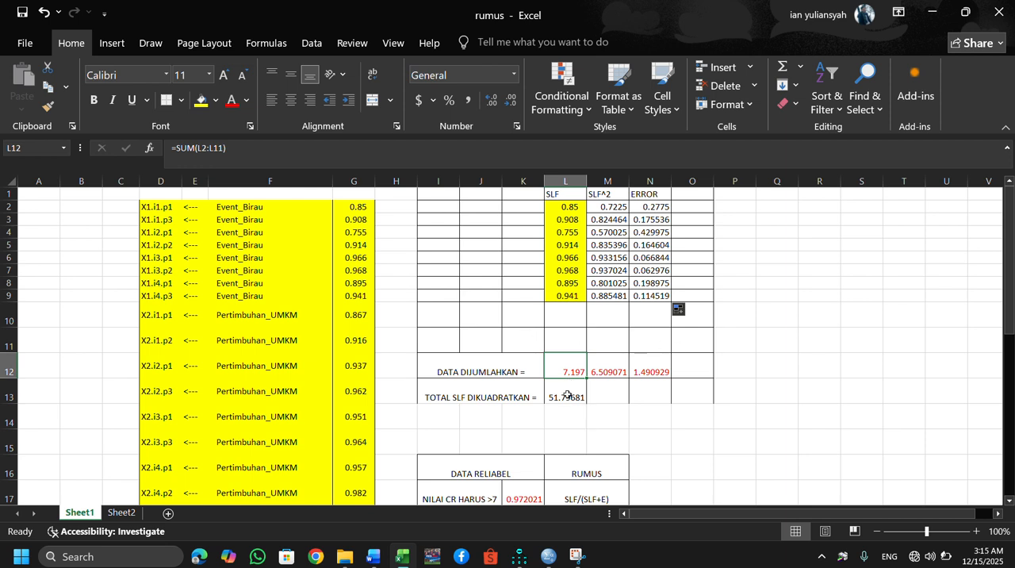
{"action": "key", "text": "Down"}
{"action": "key", "text": "Down"}
{"action": "key", "text": "Down"}
{"action": "key", "text": "Down"}
{"action": "key", "text": "Down"}
{"action": "key", "text": "Down"}
{"action": "key", "text": "Down"}
{"action": "key", "text": "Down"}
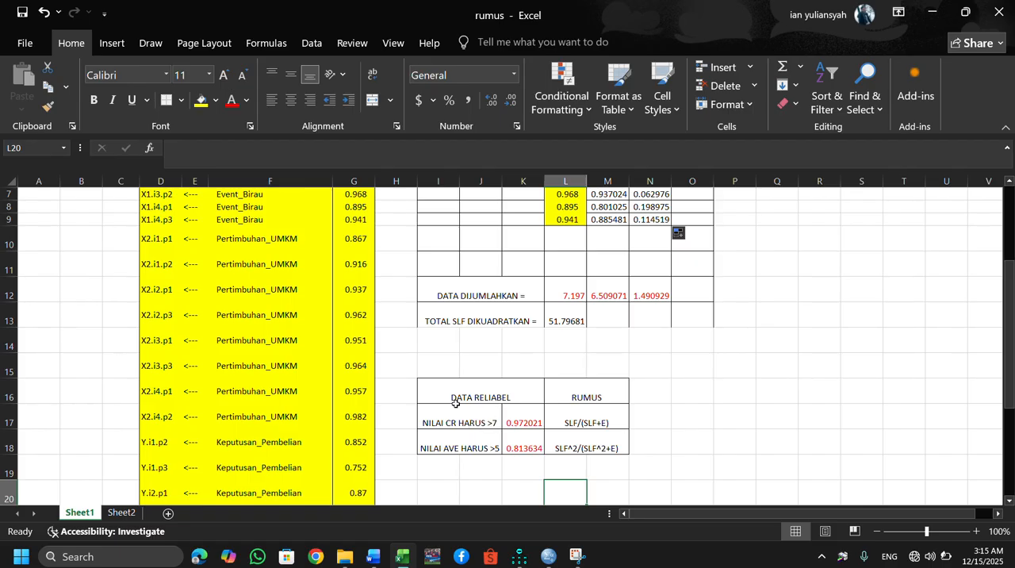
{"action": "left_click_drag", "start_coordinate": [438, 384], "coordinate": [594, 442]}
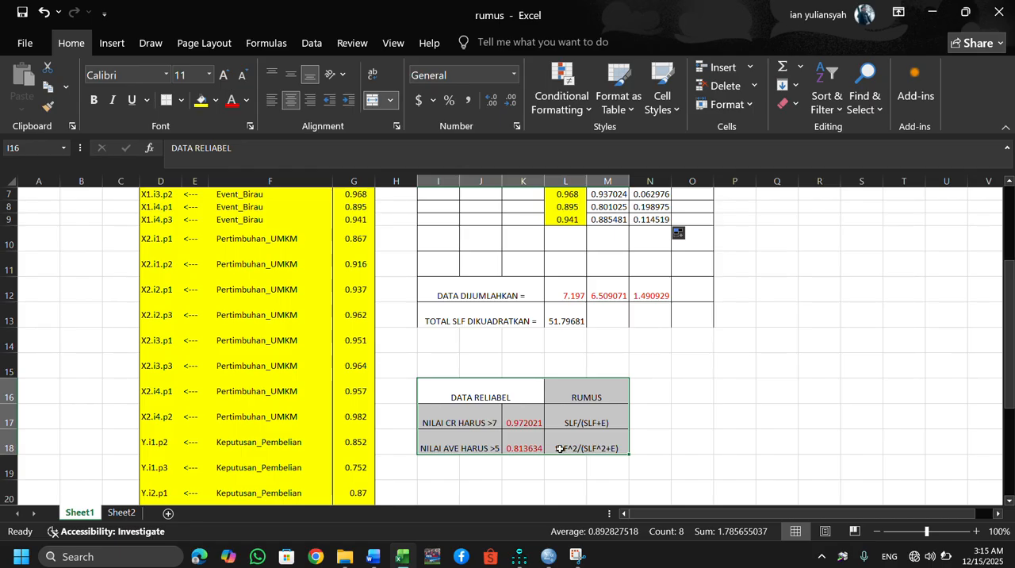
{"action": "left_click", "coordinate": [483, 424]}
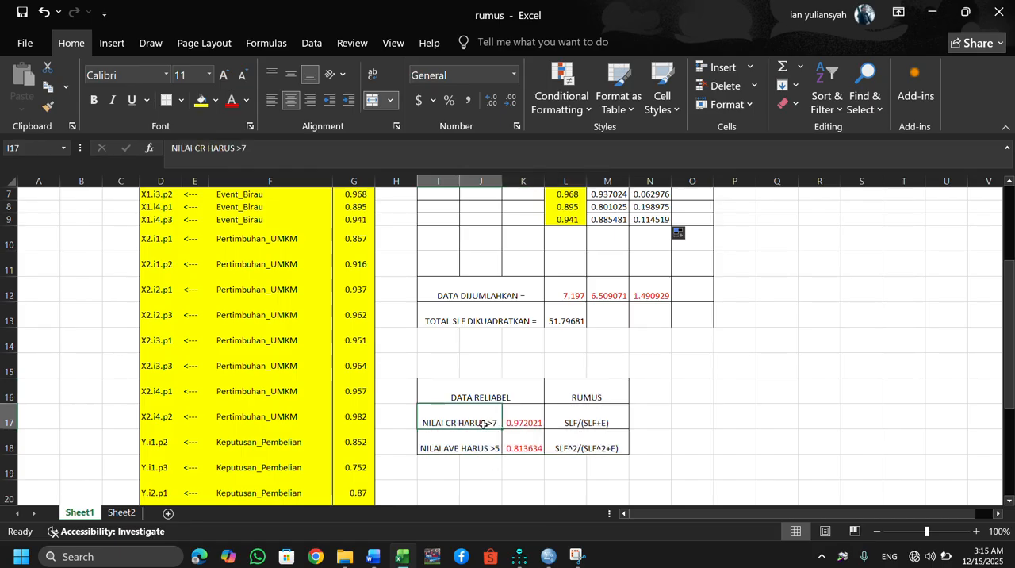
{"action": "left_click", "coordinate": [526, 425]}
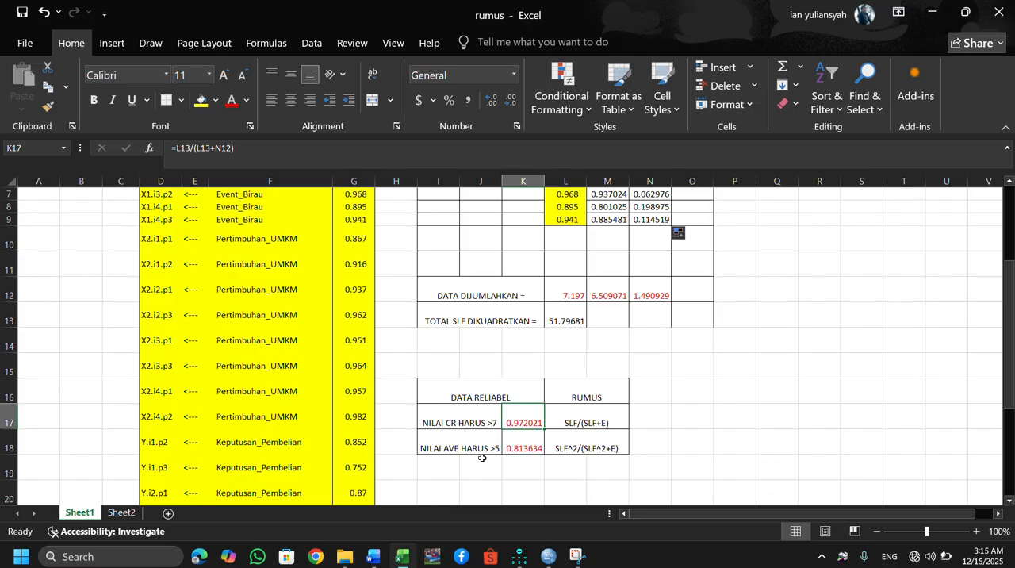
{"action": "left_click", "coordinate": [531, 447]}
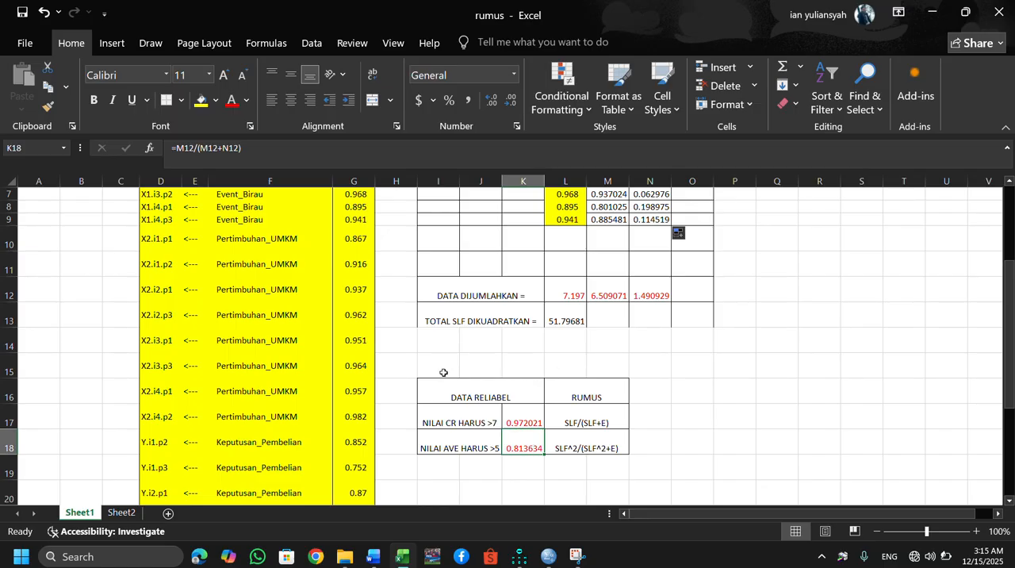
Copy the DATA RELIABEL table I16:M18 and paste it below 51.1786 in the GOODNESS OF FIT Word document.
{"action": "left_click_drag", "start_coordinate": [443, 372], "coordinate": [610, 448]}
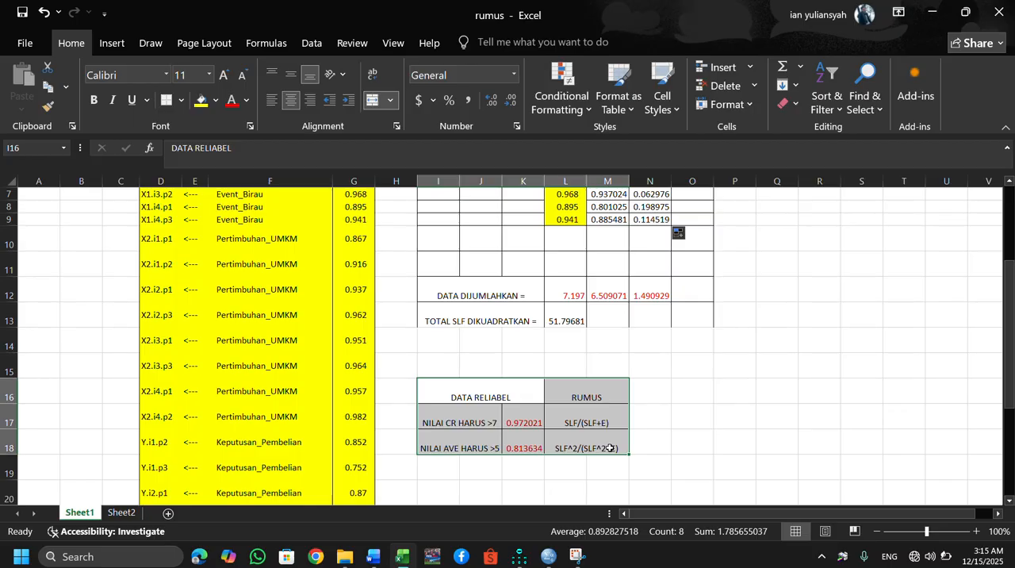
{"action": "key", "text": "ctrl+c"}
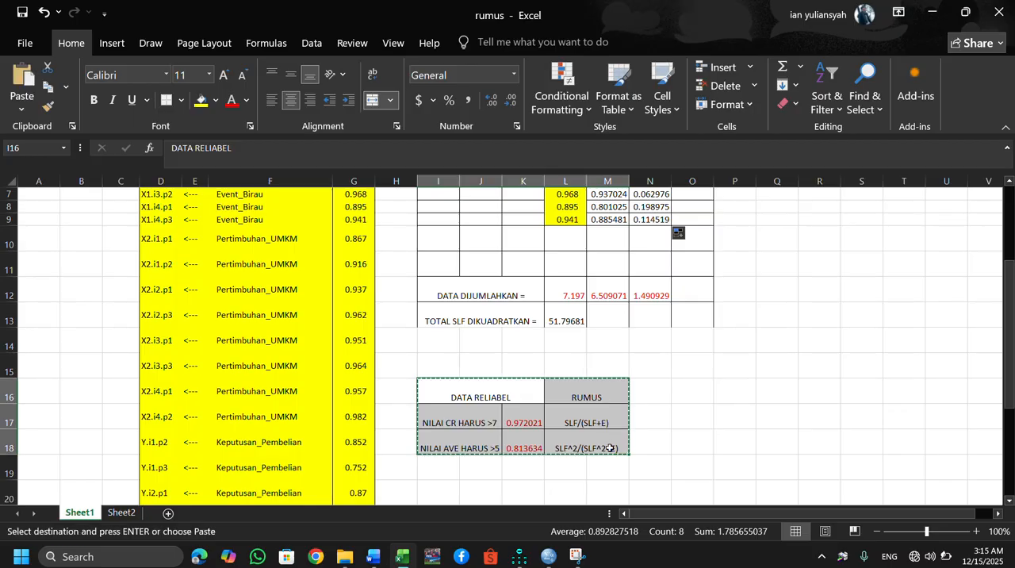
{"action": "mouse_move", "coordinate": [373, 555]}
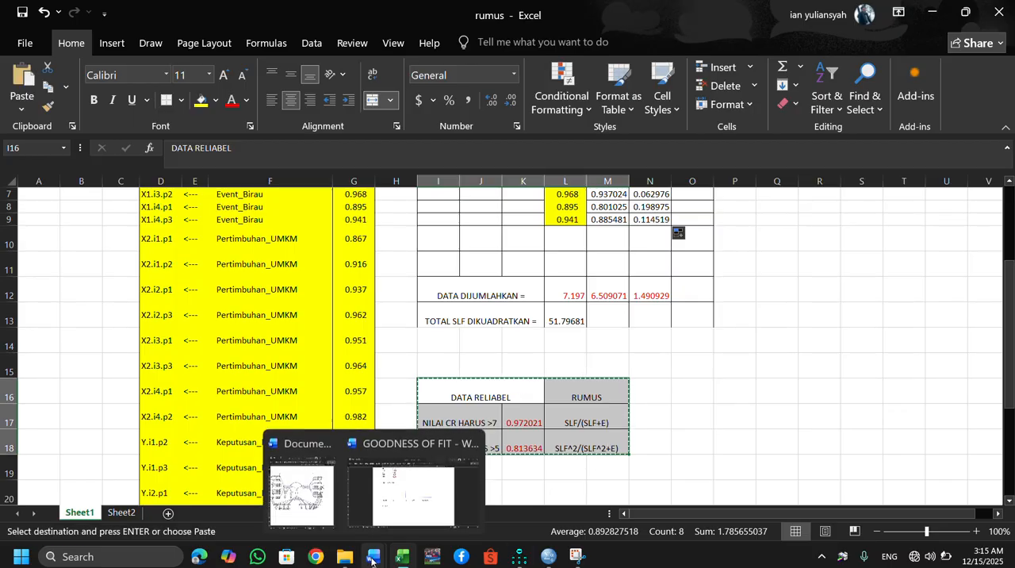
{"action": "left_click", "coordinate": [425, 506]}
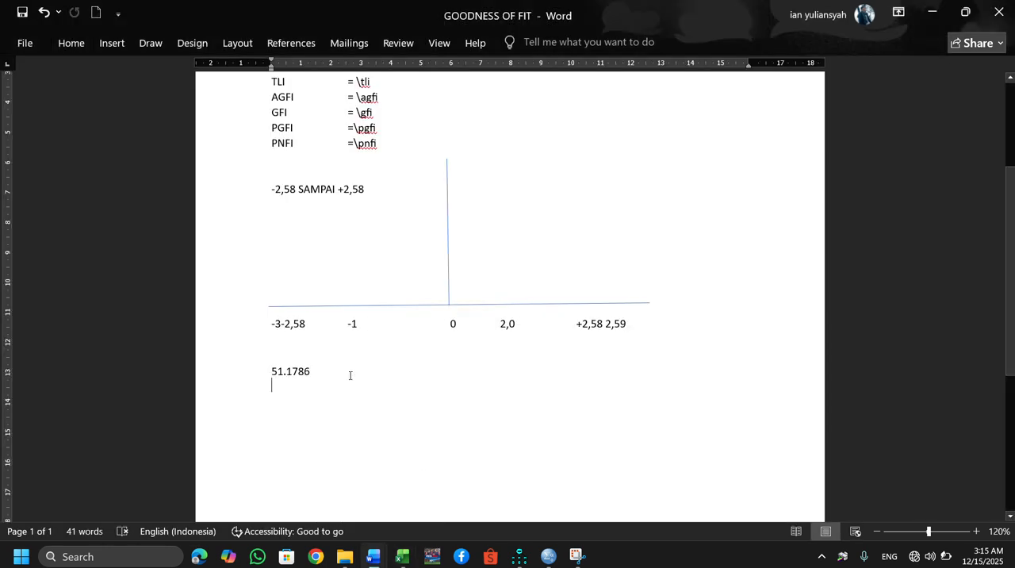
{"action": "key", "text": "ctrl+v"}
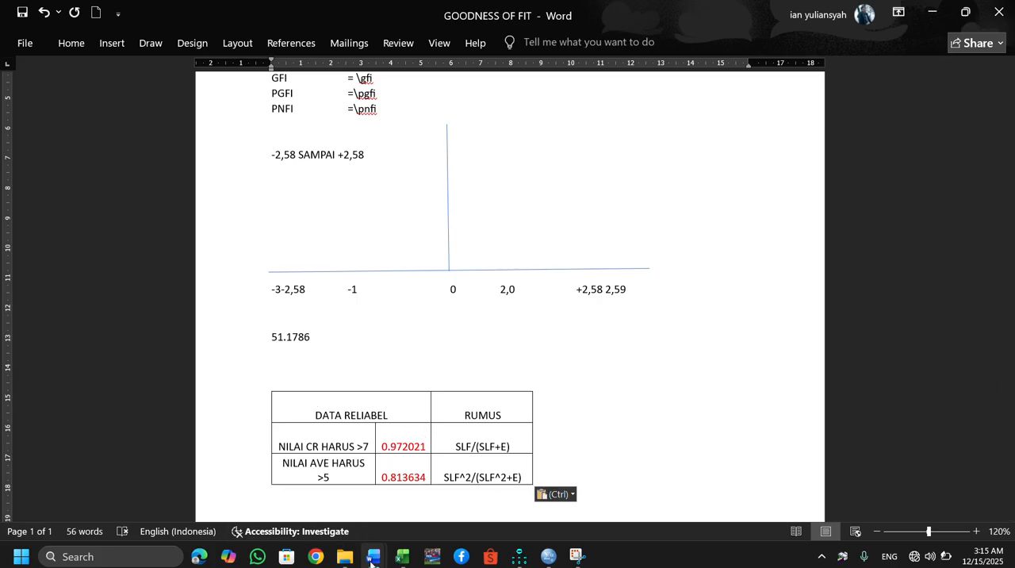
Return to the rumus workbook in Excel and clear the Event_Birau values from the SLF cells L2:L9.
{"action": "mouse_move", "coordinate": [515, 558]}
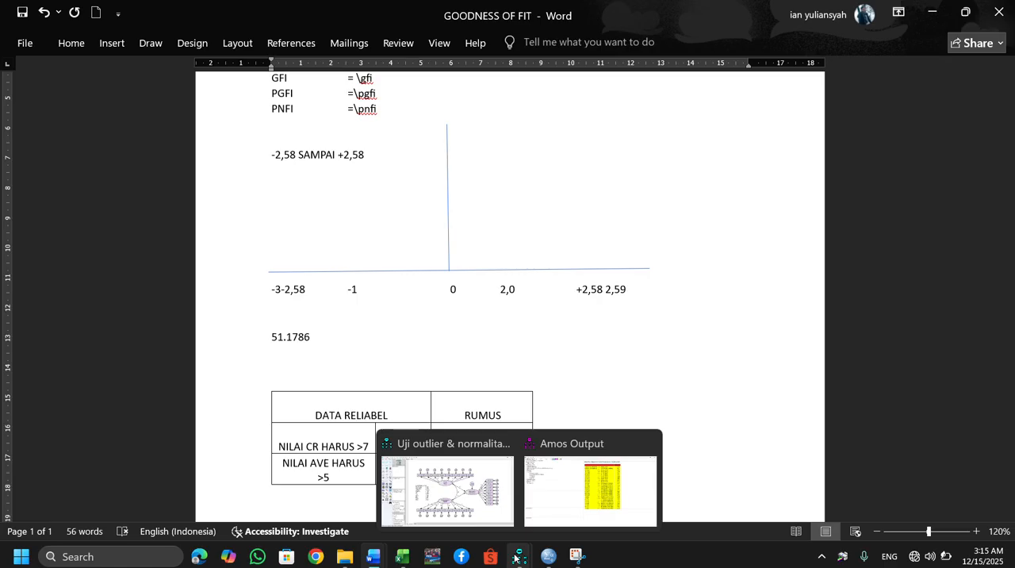
{"action": "mouse_move", "coordinate": [402, 555]}
{"action": "left_click", "coordinate": [422, 498]}
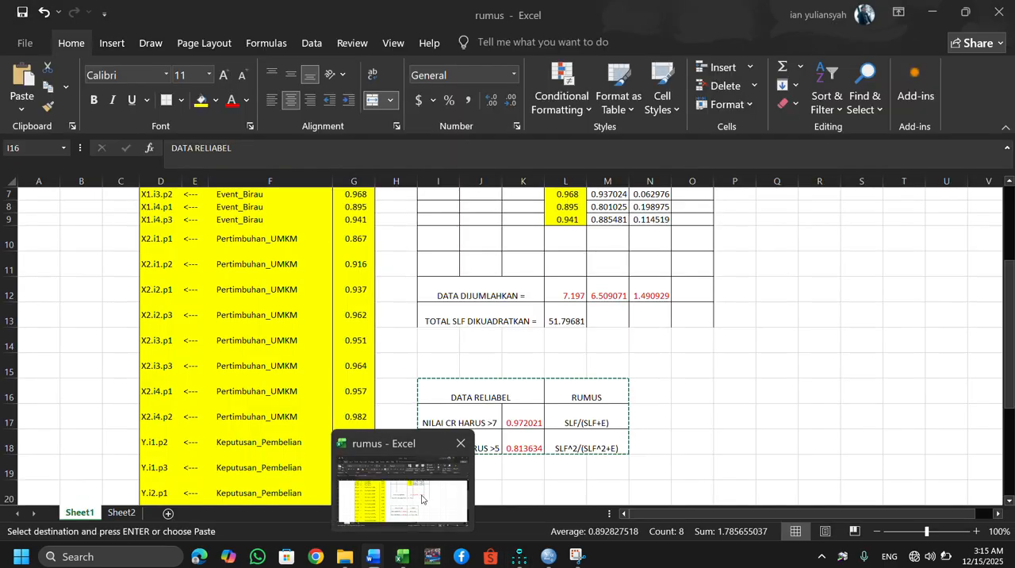
{"action": "left_click", "coordinate": [255, 236]}
{"action": "left_click", "coordinate": [346, 237]}
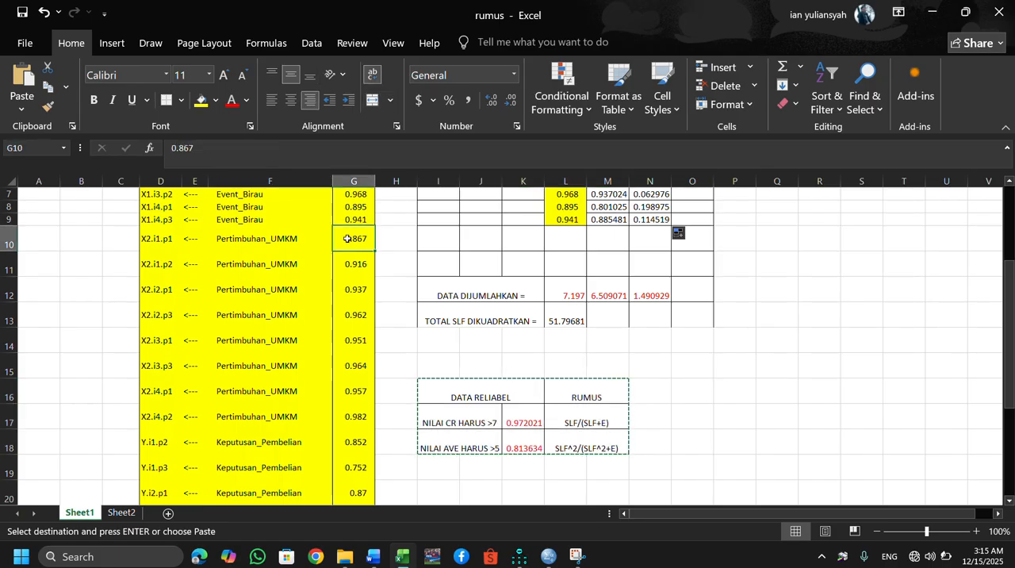
{"action": "left_click_drag", "start_coordinate": [346, 238], "coordinate": [351, 260]}
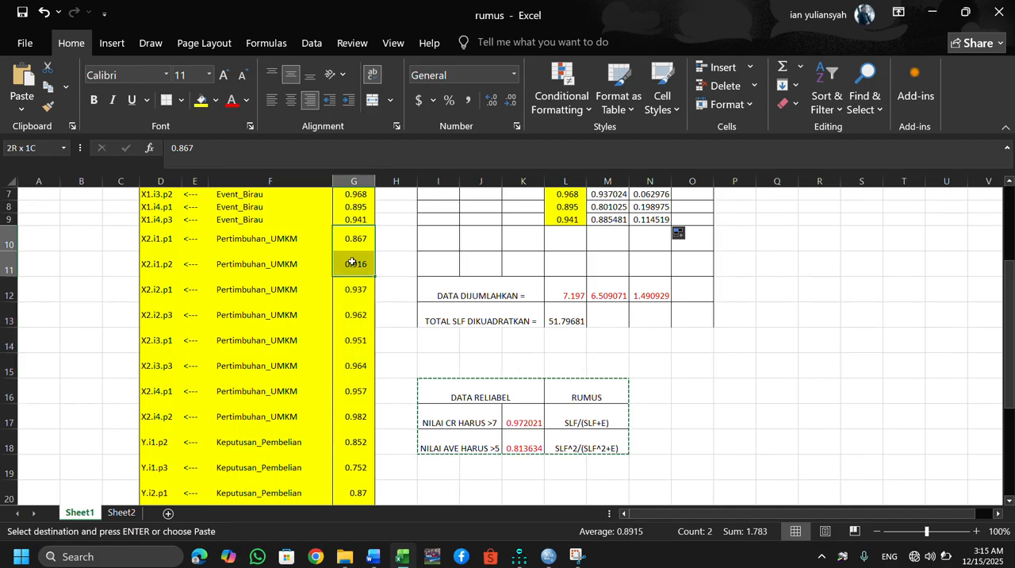
{"action": "left_click", "coordinate": [560, 222]}
{"action": "key", "text": "ctrl+Up"}
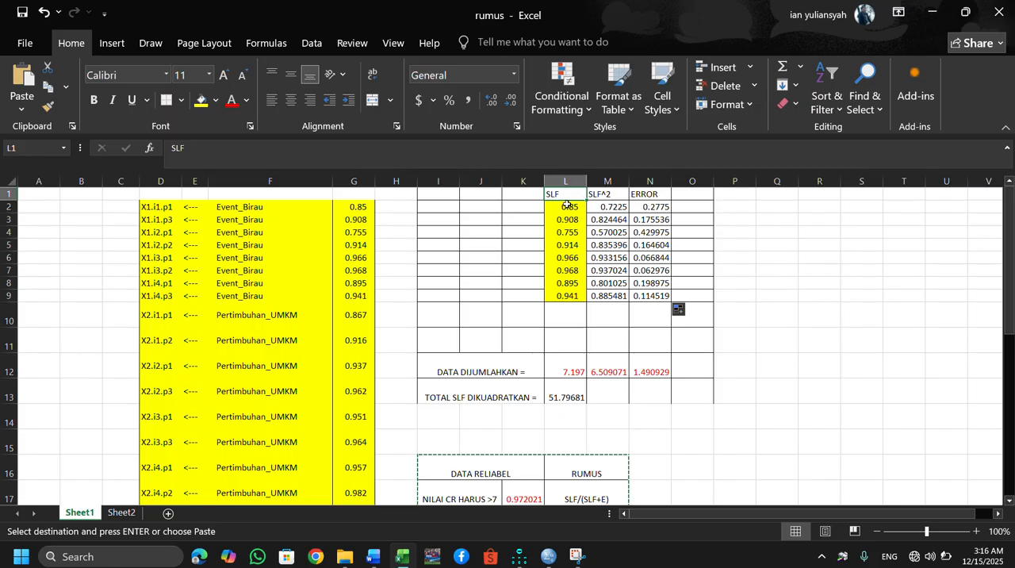
{"action": "left_click_drag", "start_coordinate": [567, 204], "coordinate": [562, 295]}
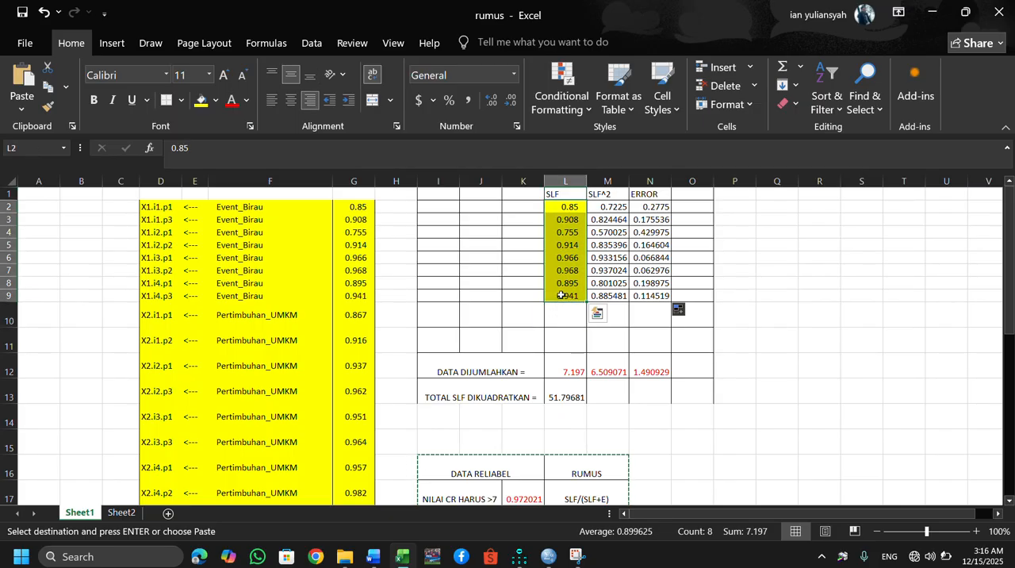
{"action": "key", "text": "Delete"}
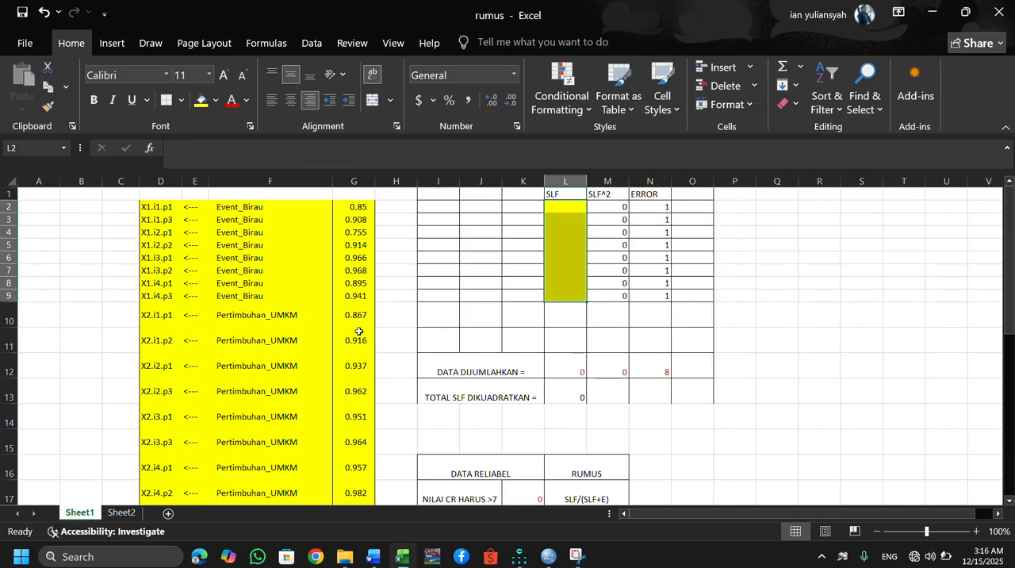
Copy the eight Pertimbuhan_UMKM weights in G10:G17 into the SLF column, starting at L2.
{"action": "left_click_drag", "start_coordinate": [356, 315], "coordinate": [362, 459]}
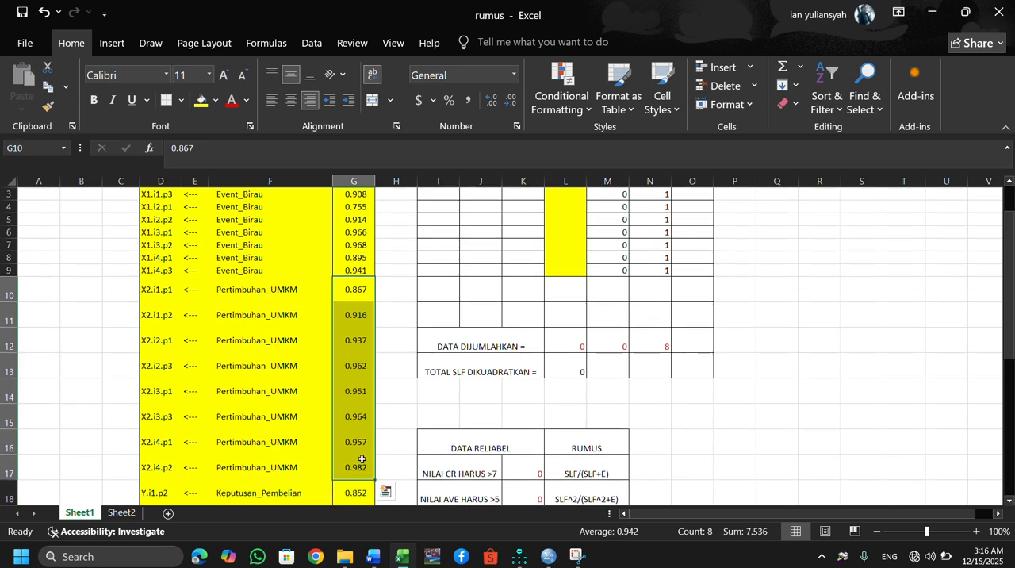
{"action": "key", "text": "ctrl+c"}
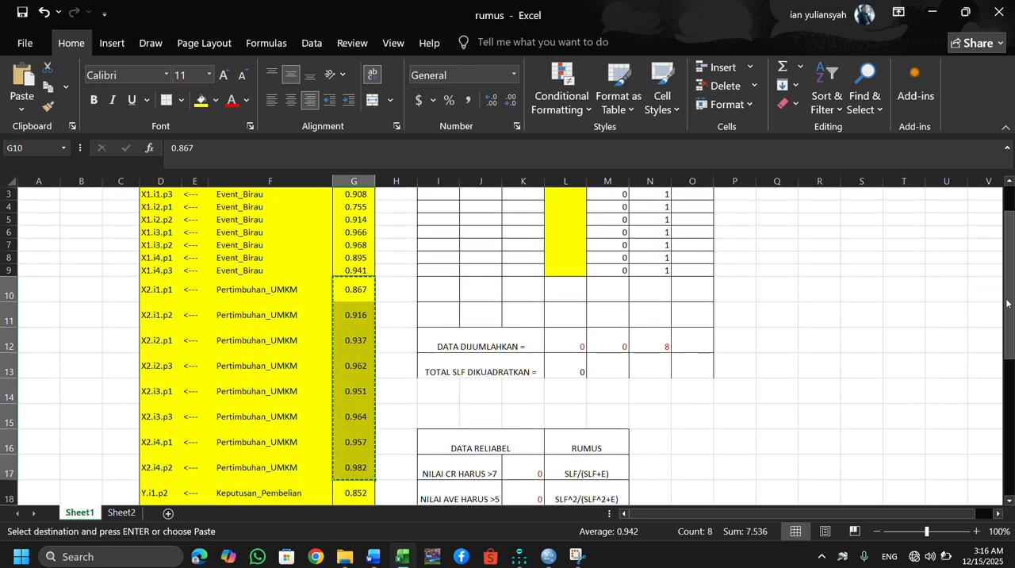
{"action": "left_click_drag", "start_coordinate": [1009, 303], "coordinate": [1009, 279]}
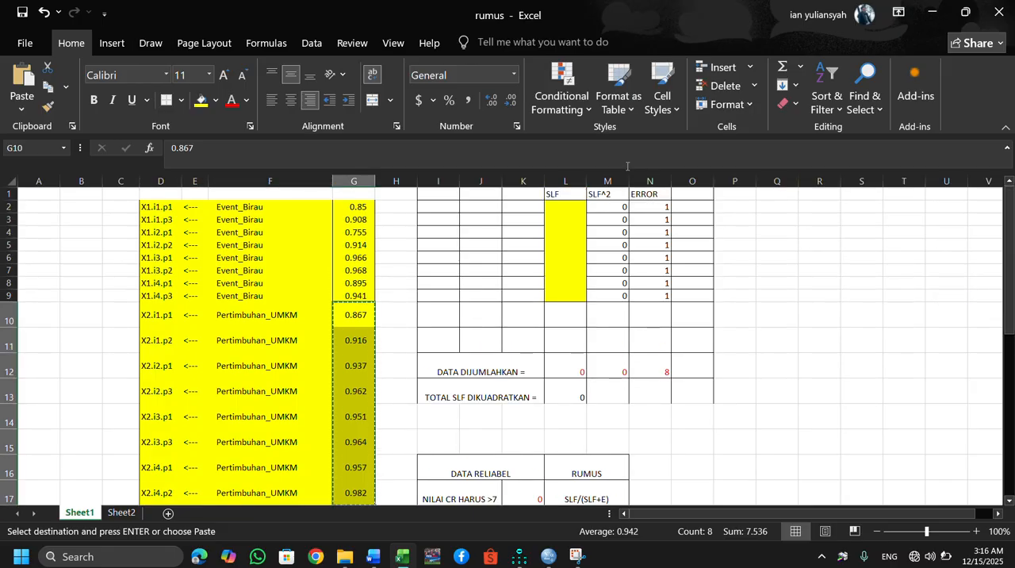
{"action": "left_click", "coordinate": [566, 216]}
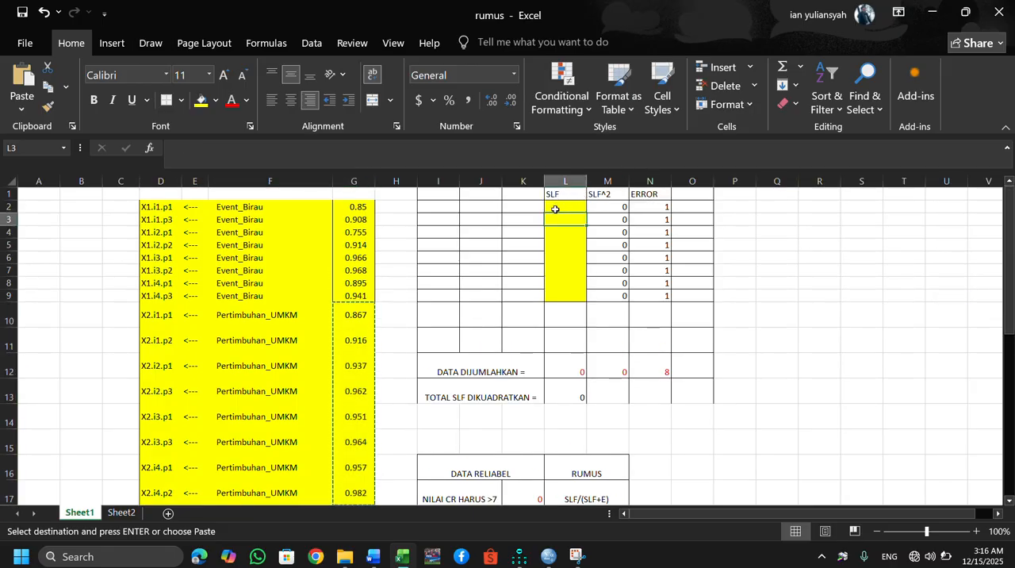
{"action": "left_click", "coordinate": [558, 205]}
{"action": "key", "text": "ctrl+v"}
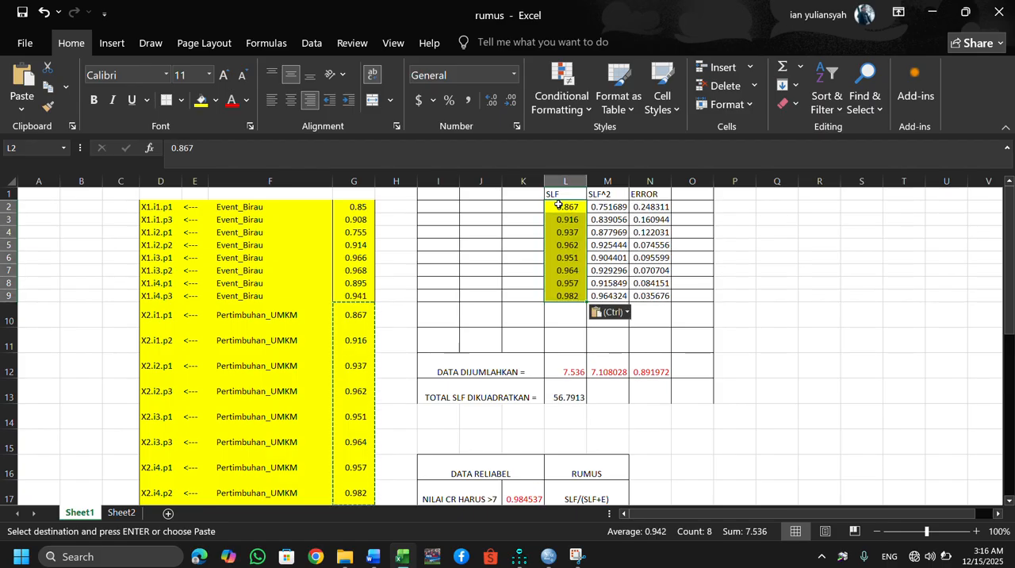
Copy the DATA RELIABEL table I16:M18 and paste it below the existing reliability table in the GOODNESS OF FIT Word document.
{"action": "left_click", "coordinate": [631, 443]}
{"action": "key", "text": "Down"}
{"action": "key", "text": "Down"}
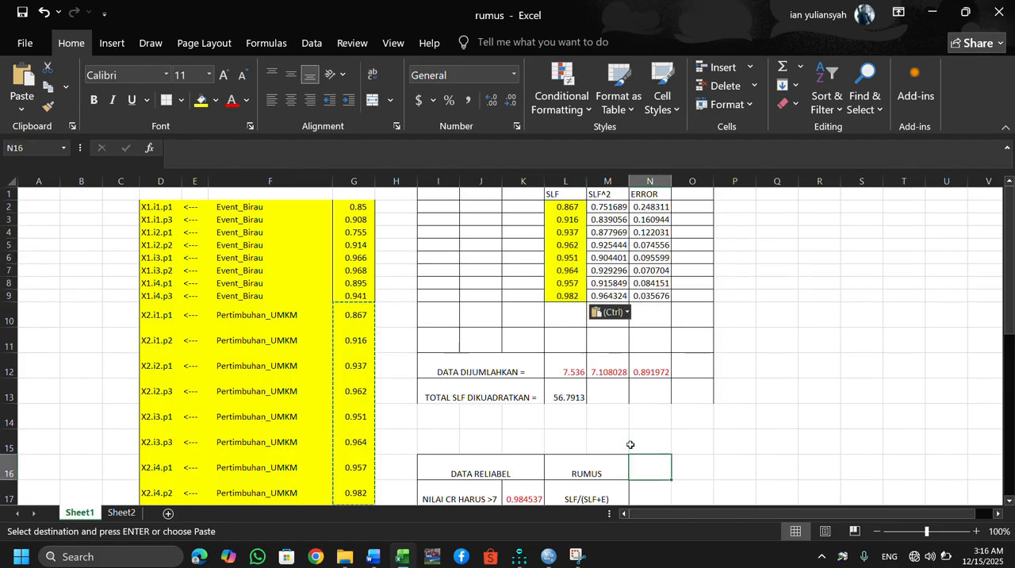
{"action": "key", "text": "Down"}
{"action": "key", "text": "Down"}
{"action": "key", "text": "Down"}
{"action": "key", "text": "Down"}
{"action": "key", "text": "Down"}
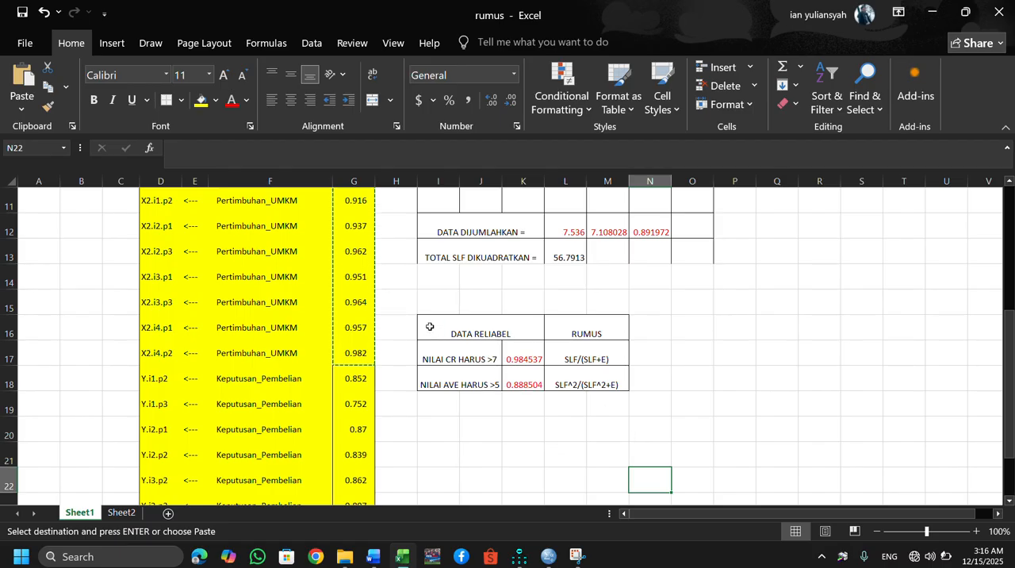
{"action": "left_click_drag", "start_coordinate": [437, 339], "coordinate": [586, 380]}
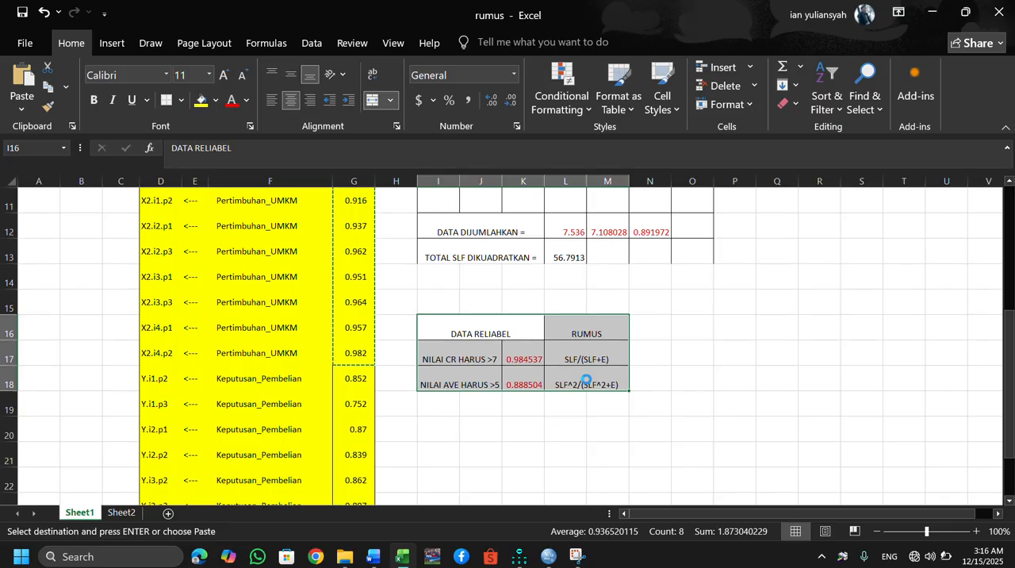
{"action": "key", "text": "ctrl+c"}
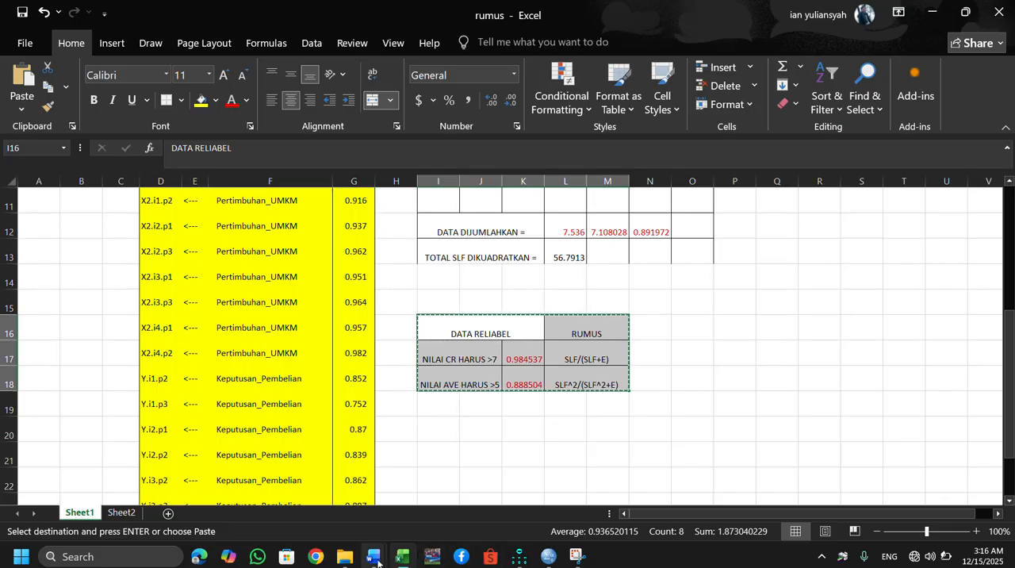
{"action": "mouse_move", "coordinate": [373, 556]}
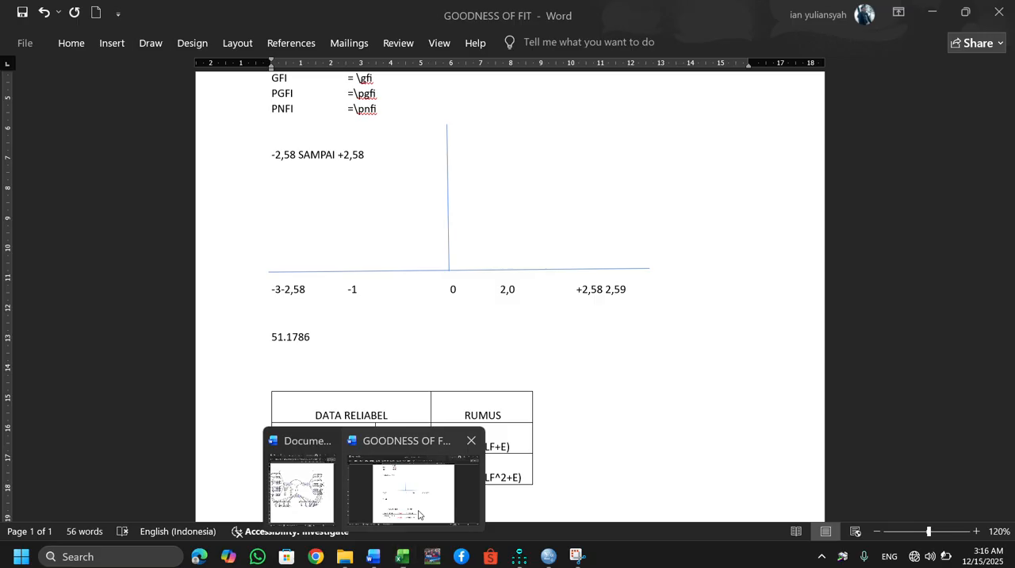
{"action": "left_click", "coordinate": [418, 514]}
{"action": "scroll", "coordinate": [526, 497], "scroll_direction": "down", "scroll_amount": 3}
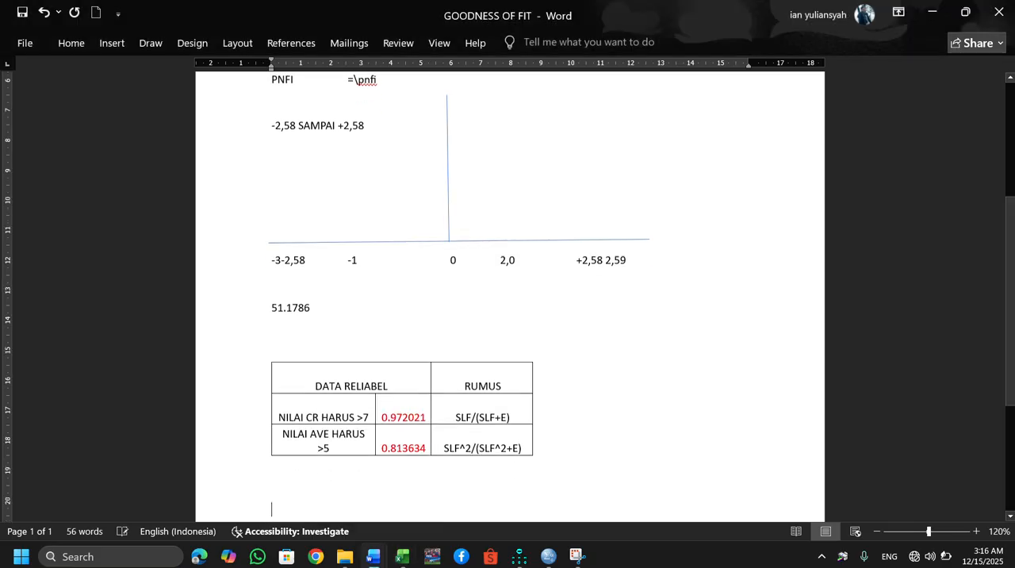
{"action": "key", "text": "ctrl+v"}
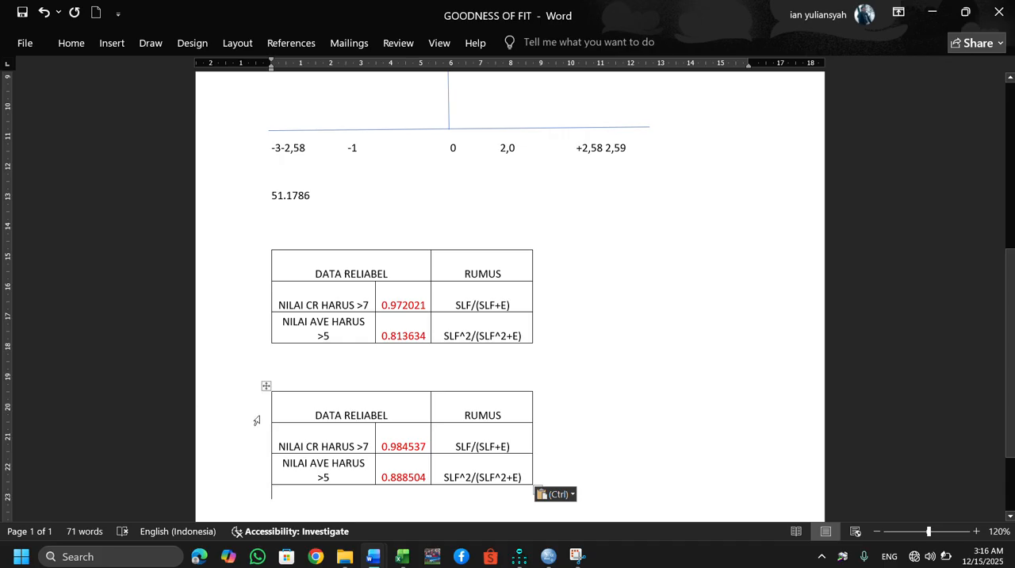
Return to the rumus workbook in Excel and clear the Pertimbuhan_UMKM values from the SLF cells L2:L9.
{"action": "mouse_move", "coordinate": [402, 556]}
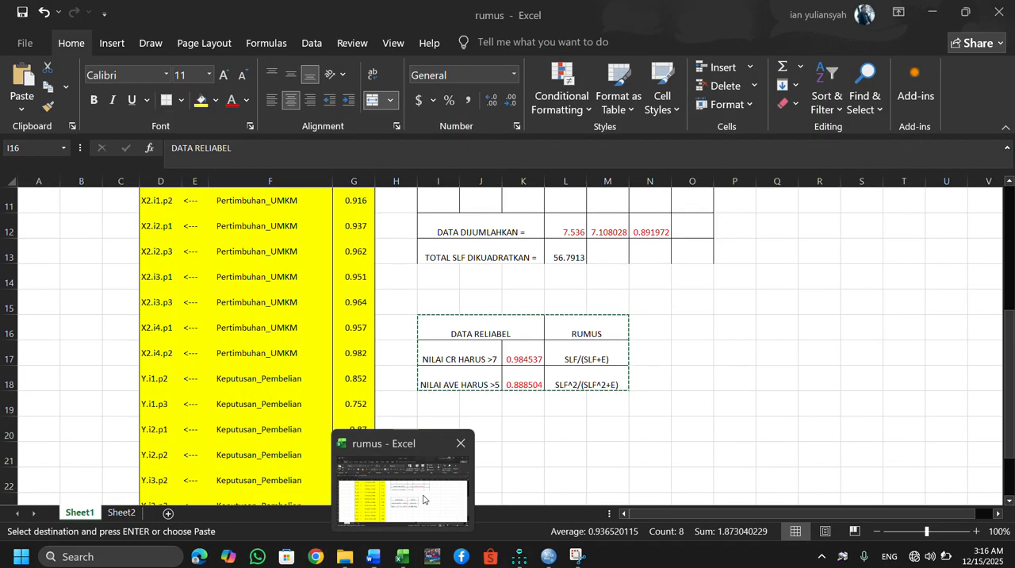
{"action": "left_click", "coordinate": [435, 474]}
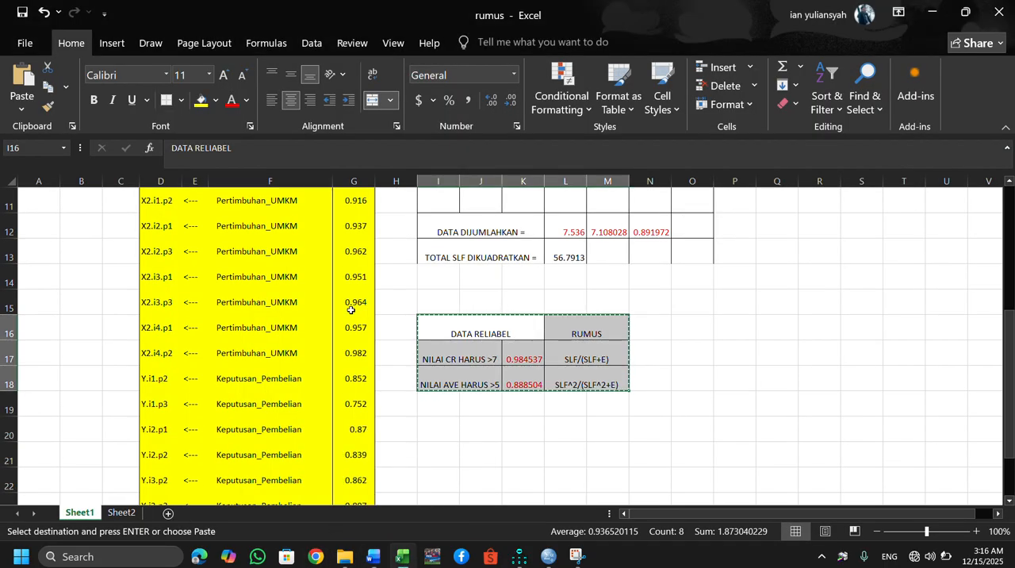
{"action": "left_click", "coordinate": [562, 279]}
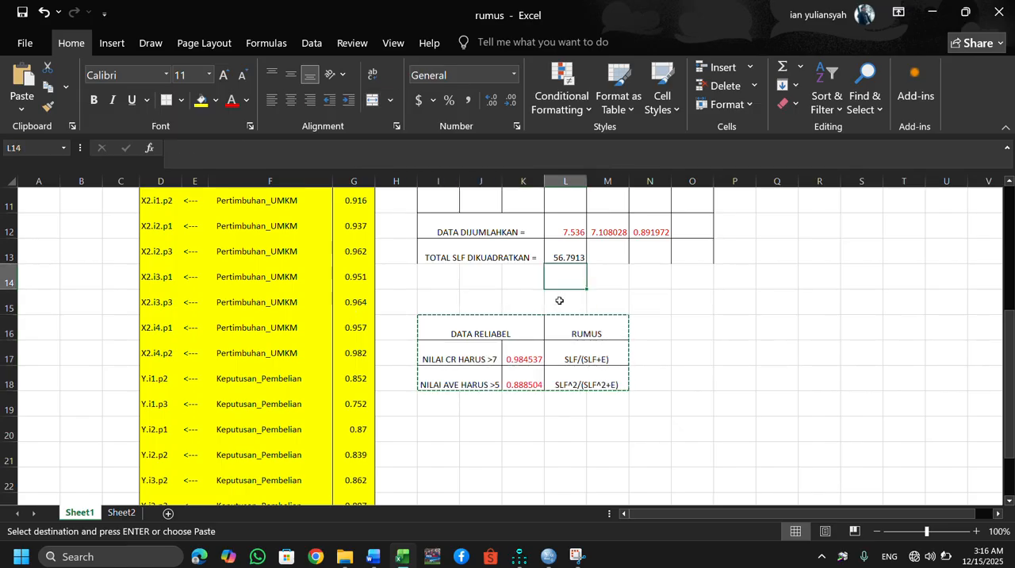
{"action": "key", "text": "Up"}
{"action": "key", "text": "Up"}
{"action": "key", "text": "Up"}
{"action": "key", "text": "Up"}
{"action": "key", "text": "Up"}
{"action": "key", "text": "Up"}
{"action": "key", "text": "Up"}
{"action": "key", "text": "Up"}
{"action": "key", "text": "Up"}
{"action": "key", "text": "Up"}
{"action": "key", "text": "Up"}
{"action": "key", "text": "Up"}
{"action": "key", "text": "Up"}
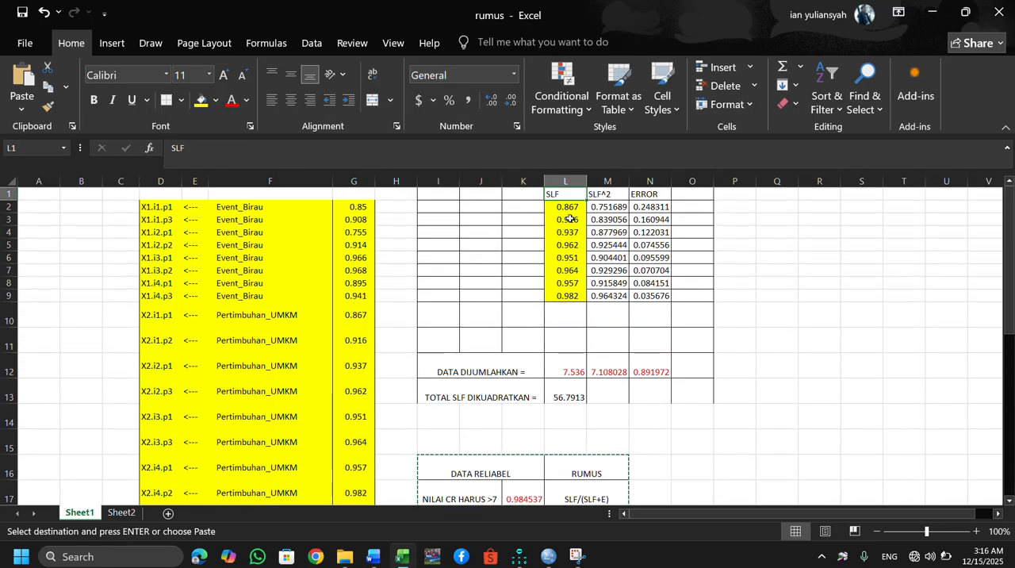
{"action": "left_click", "coordinate": [562, 205]}
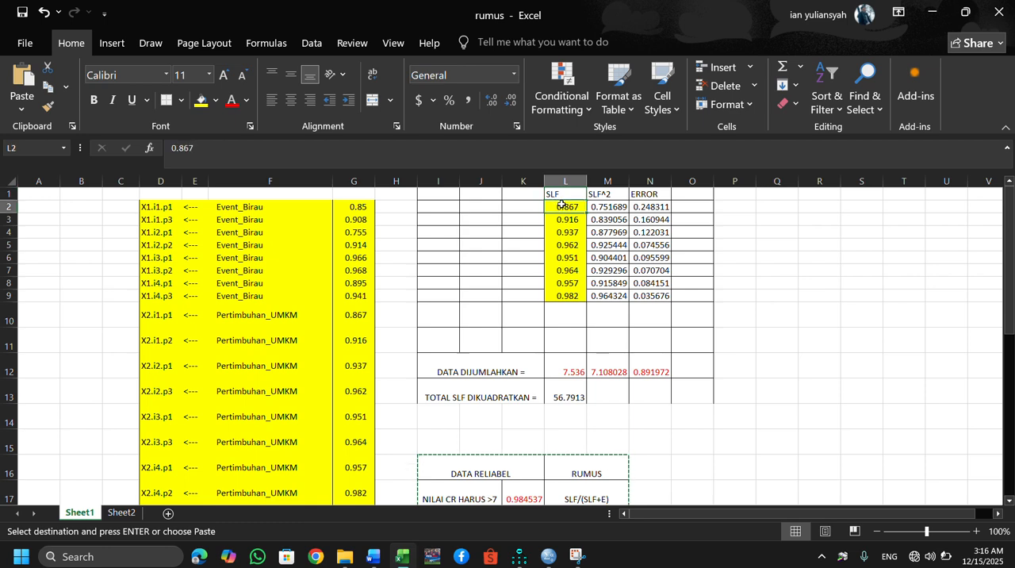
{"action": "left_click_drag", "start_coordinate": [562, 205], "coordinate": [576, 290]}
{"action": "key", "text": "Return"}
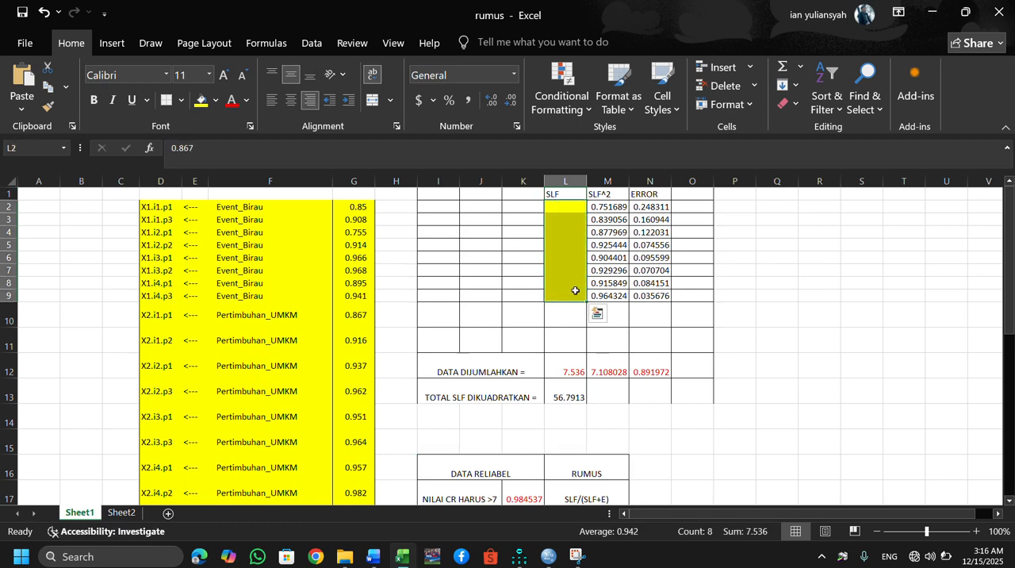
{"action": "key", "text": "Delete"}
Copy the eight Keputusan_Pembelian weights in G18:G25.
{"action": "left_click", "coordinate": [282, 405]}
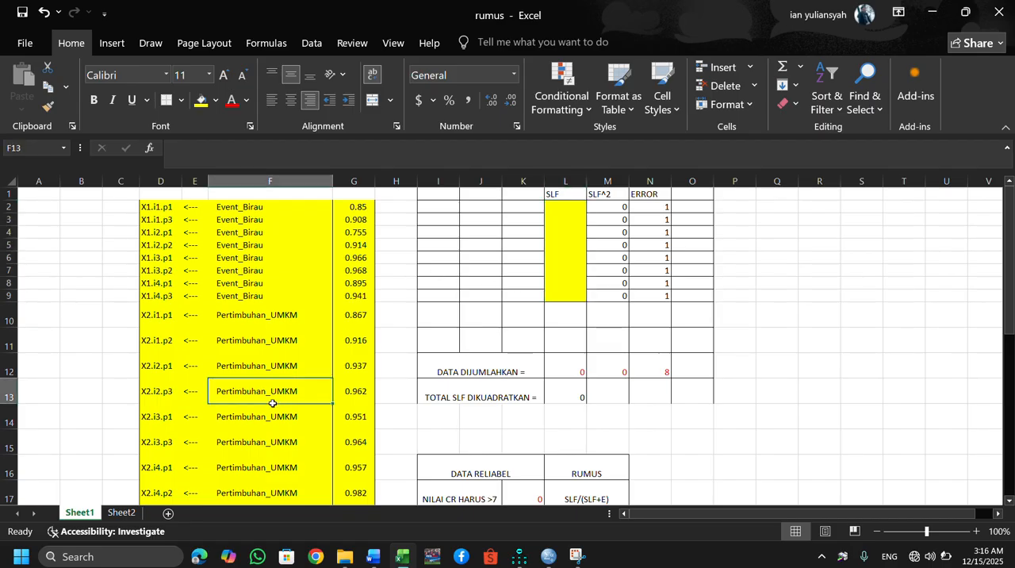
{"action": "key", "text": "Down"}
{"action": "key", "text": "Down"}
{"action": "key", "text": "Down"}
{"action": "key", "text": "Down"}
{"action": "key", "text": "Down"}
{"action": "key", "text": "Down"}
{"action": "key", "text": "Down"}
{"action": "key", "text": "Down"}
{"action": "key", "text": "Down"}
{"action": "key", "text": "Down"}
{"action": "key", "text": "Down"}
{"action": "key", "text": "Down"}
{"action": "key", "text": "Down"}
{"action": "key", "text": "Down"}
{"action": "key", "text": "Down"}
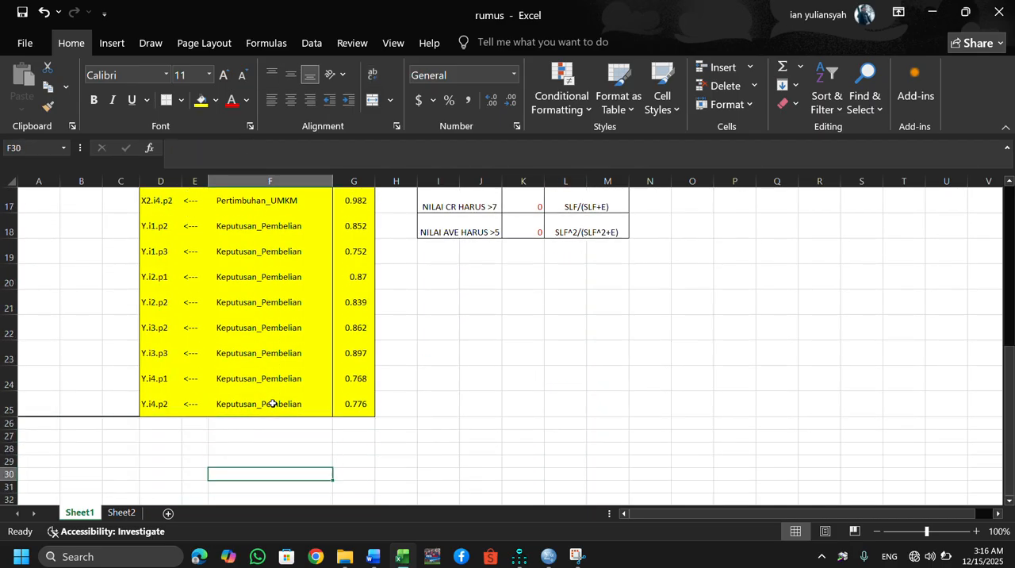
{"action": "key", "text": "Up"}
{"action": "key", "text": "Up"}
{"action": "key", "text": "Up"}
{"action": "key", "text": "Up"}
{"action": "key", "text": "Up"}
{"action": "key", "text": "Up"}
{"action": "key", "text": "Up"}
{"action": "key", "text": "Up"}
{"action": "key", "text": "Up"}
{"action": "key", "text": "Up"}
{"action": "key", "text": "Up"}
{"action": "key", "text": "Up"}
{"action": "key", "text": "Up"}
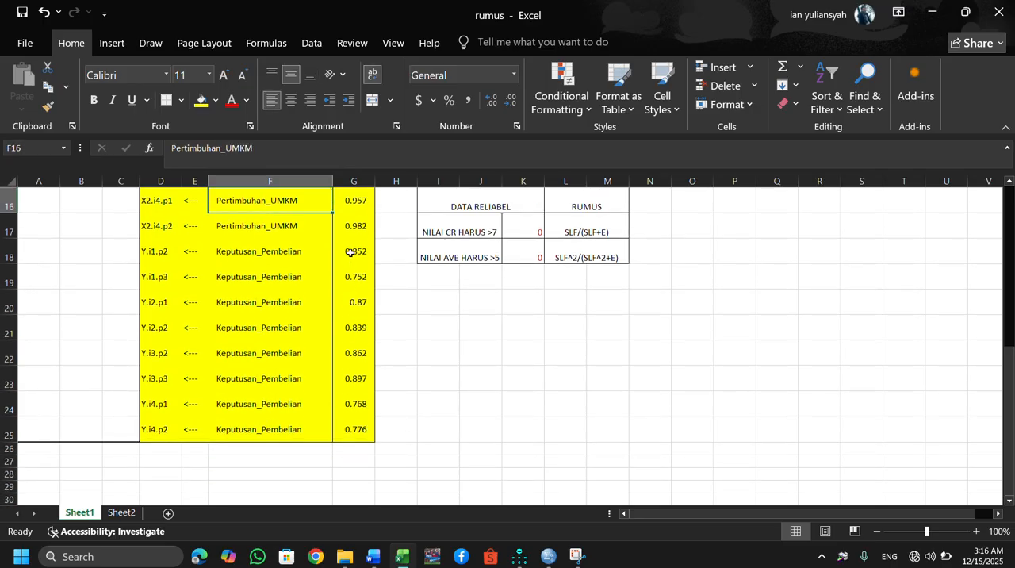
{"action": "left_click_drag", "start_coordinate": [350, 252], "coordinate": [356, 426]}
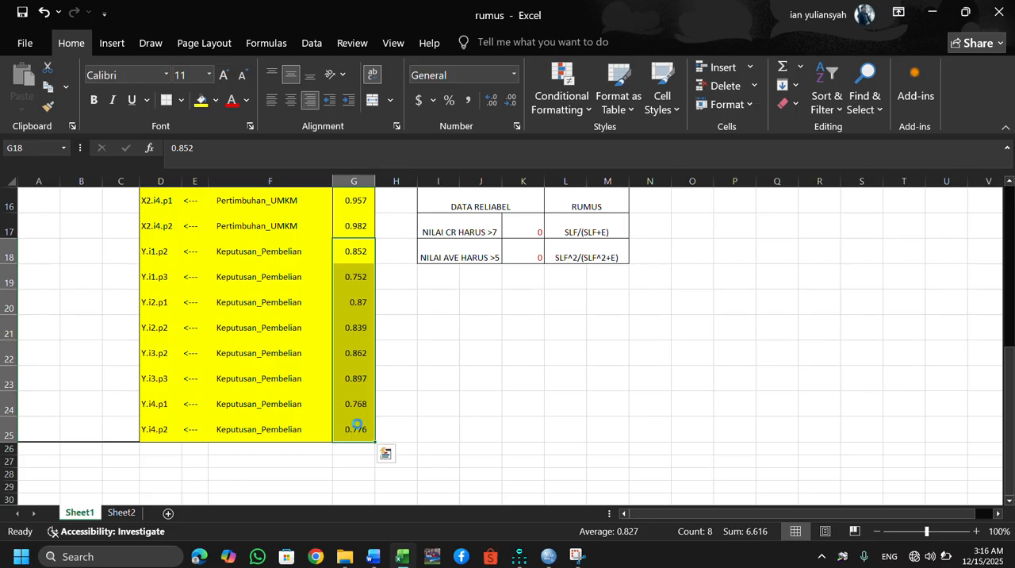
{"action": "key", "text": "ctrl+c"}
Paste the copied Keputusan_Pembelian weights into the SLF column, starting at L2.
{"action": "left_click", "coordinate": [569, 343]}
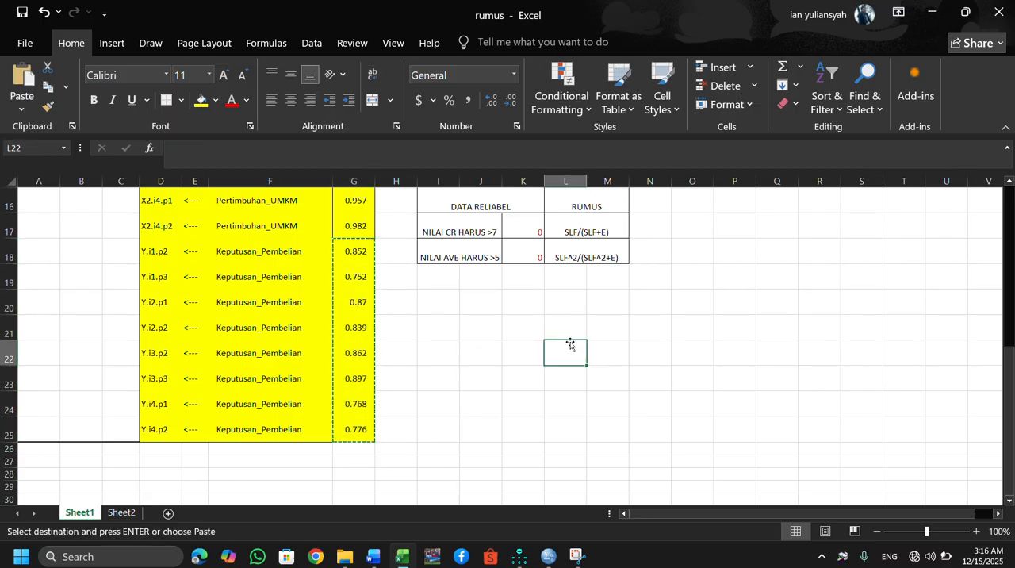
{"action": "key", "text": "Up"}
{"action": "key", "text": "Up"}
{"action": "key", "text": "Up"}
{"action": "key", "text": "Up"}
{"action": "key", "text": "Up"}
{"action": "key", "text": "Up"}
{"action": "key", "text": "Up"}
{"action": "key", "text": "Up"}
{"action": "key", "text": "Up"}
{"action": "key", "text": "Up"}
{"action": "key", "text": "Up"}
{"action": "key", "text": "Up"}
{"action": "key", "text": "Up"}
{"action": "key", "text": "Up"}
{"action": "key", "text": "Up"}
{"action": "key", "text": "Up"}
{"action": "key", "text": "Up"}
{"action": "key", "text": "Up"}
{"action": "key", "text": "Up"}
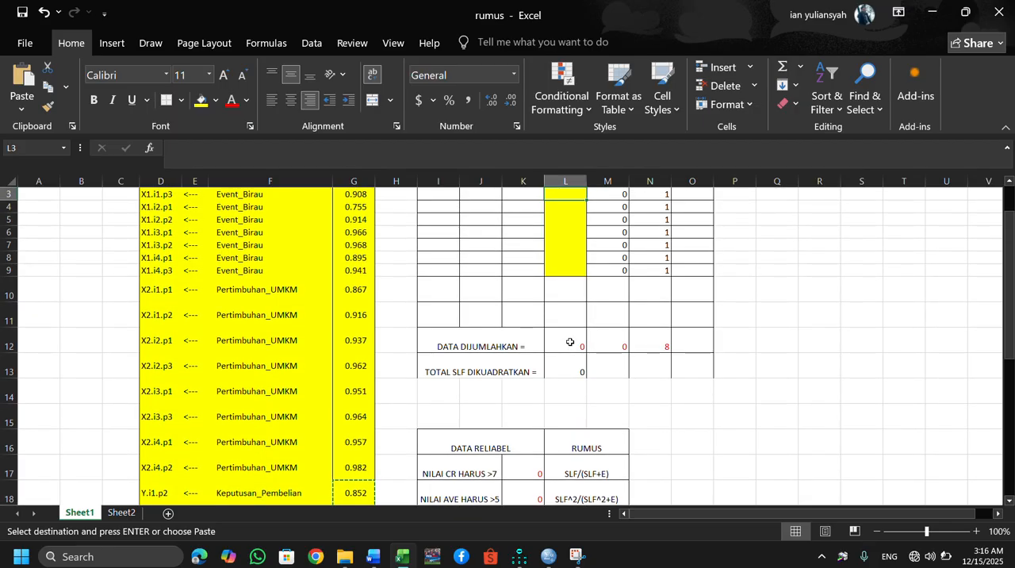
{"action": "key", "text": "Up"}
{"action": "key", "text": "Up"}
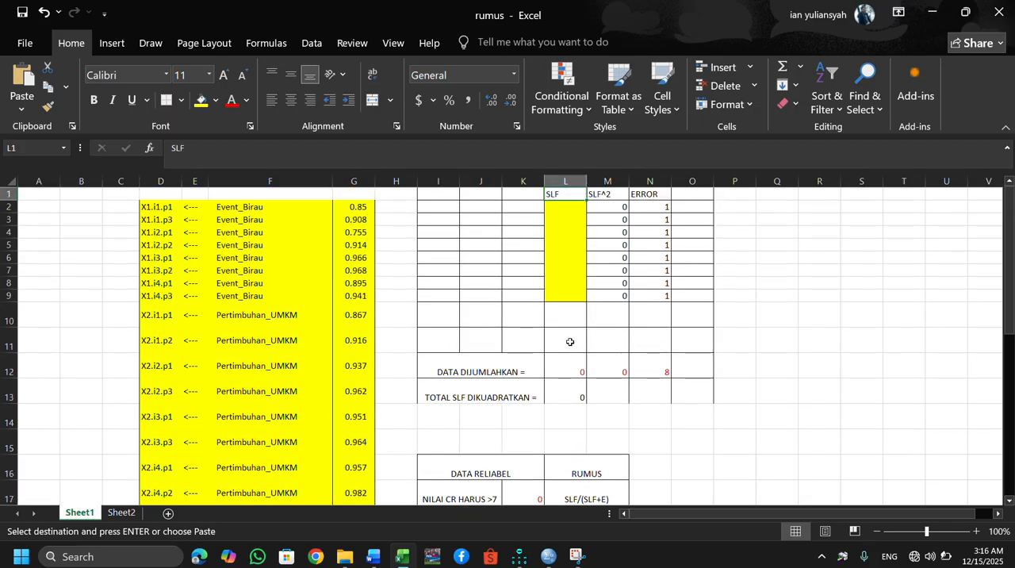
{"action": "left_click", "coordinate": [568, 203]}
{"action": "key", "text": "ctrl+v"}
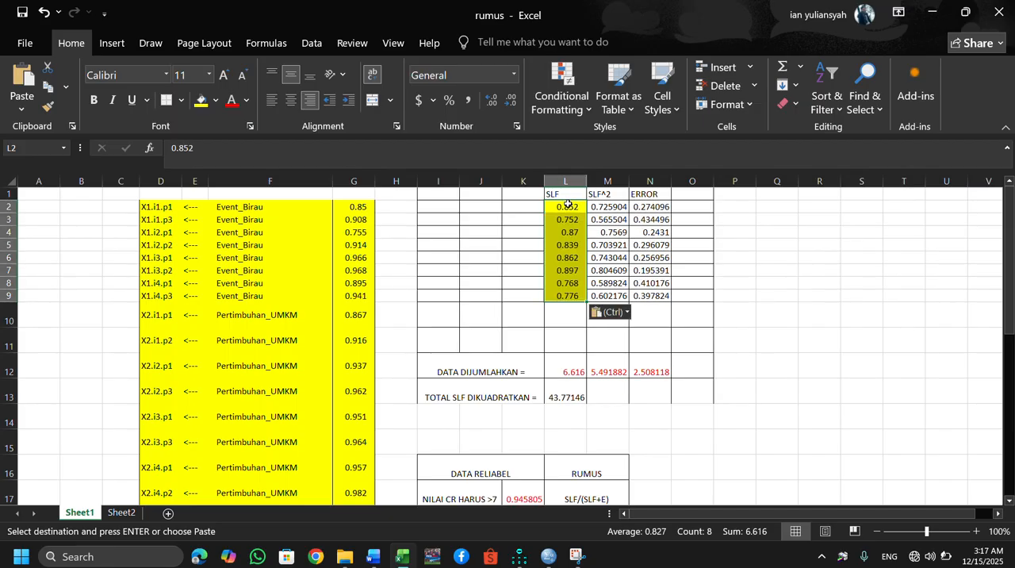
Copy the DATA RELIABEL table I16:M18 calculated for Keputusan_Pembelian.
{"action": "left_click", "coordinate": [790, 393]}
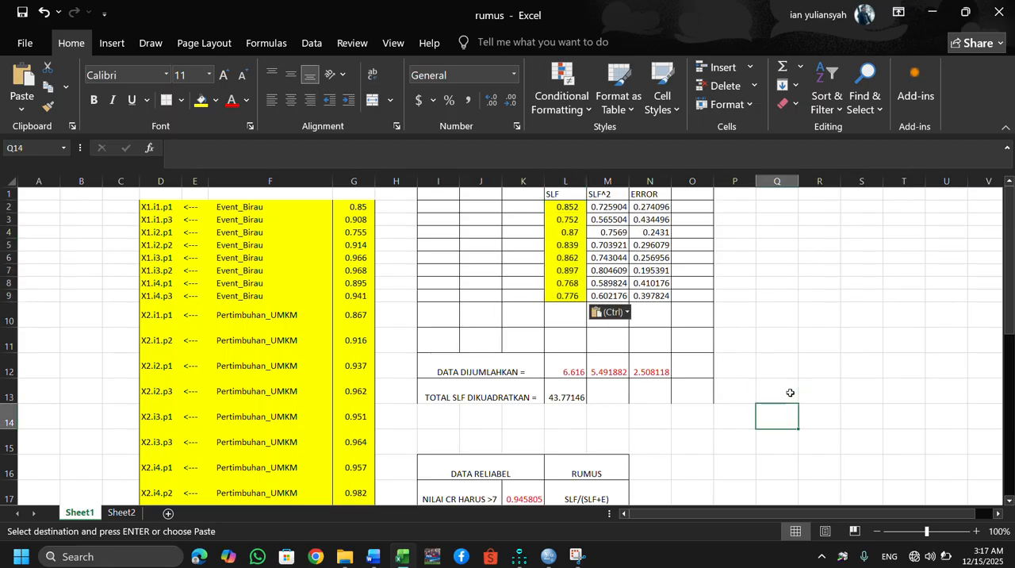
{"action": "key", "text": "Down"}
{"action": "key", "text": "Down"}
{"action": "key", "text": "Down"}
{"action": "key", "text": "Down"}
{"action": "key", "text": "Down"}
{"action": "key", "text": "Down"}
{"action": "key", "text": "Down"}
{"action": "key", "text": "Down"}
{"action": "key", "text": "Down"}
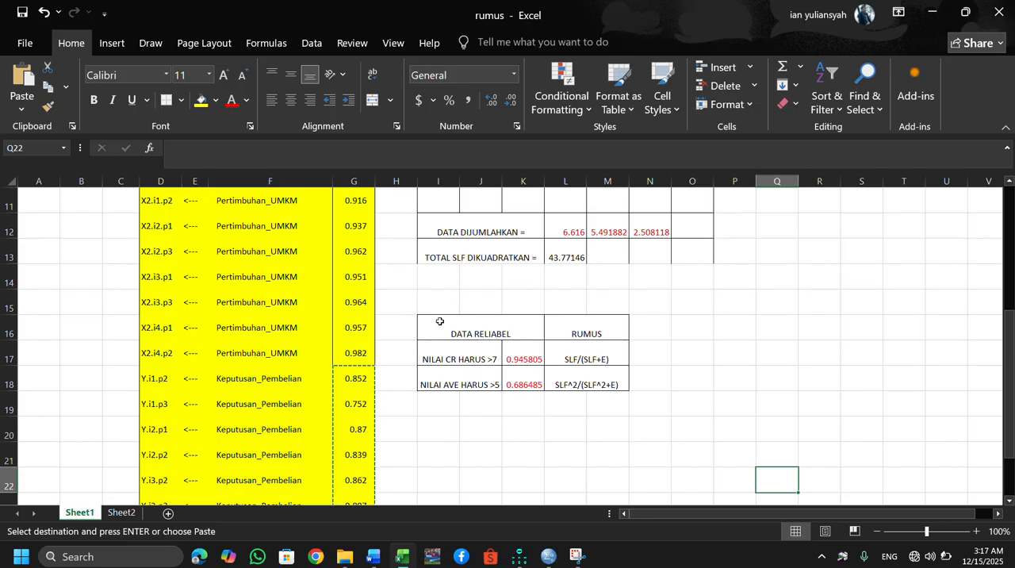
{"action": "left_click_drag", "start_coordinate": [449, 325], "coordinate": [569, 367]}
{"action": "key", "text": "ctrl+c"}
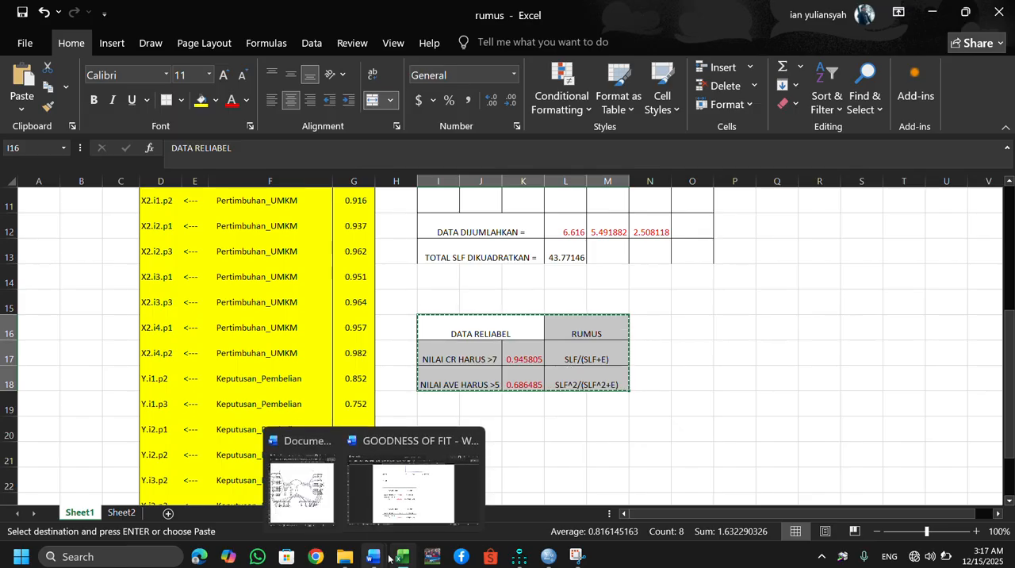
Switch to the GOODNESS OF FIT Word document and paste the copied table below the second DATA RELIABEL table, separated by a blank line.
{"action": "mouse_move", "coordinate": [406, 559]}
{"action": "mouse_move", "coordinate": [405, 559]}
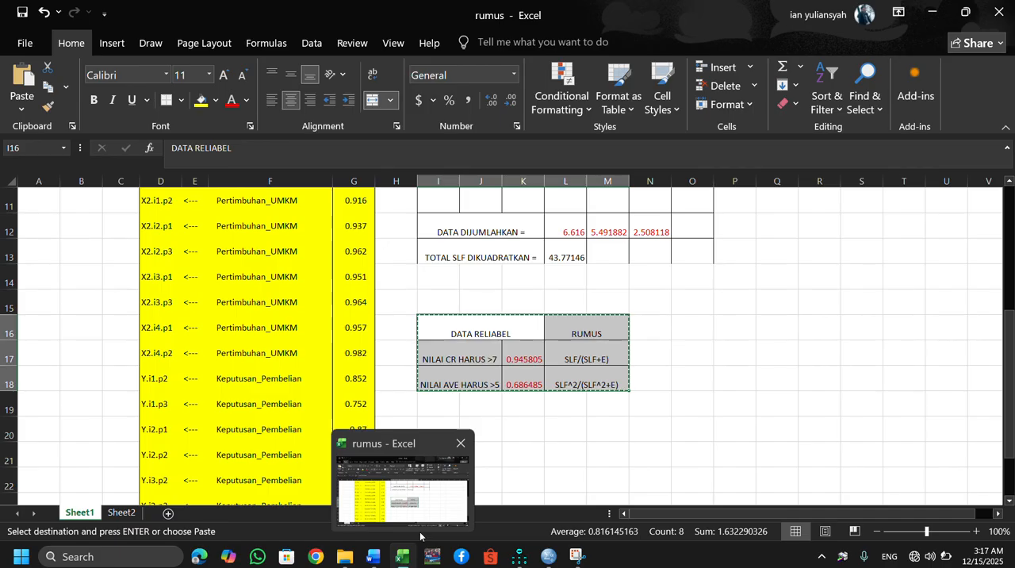
{"action": "mouse_move", "coordinate": [517, 560]}
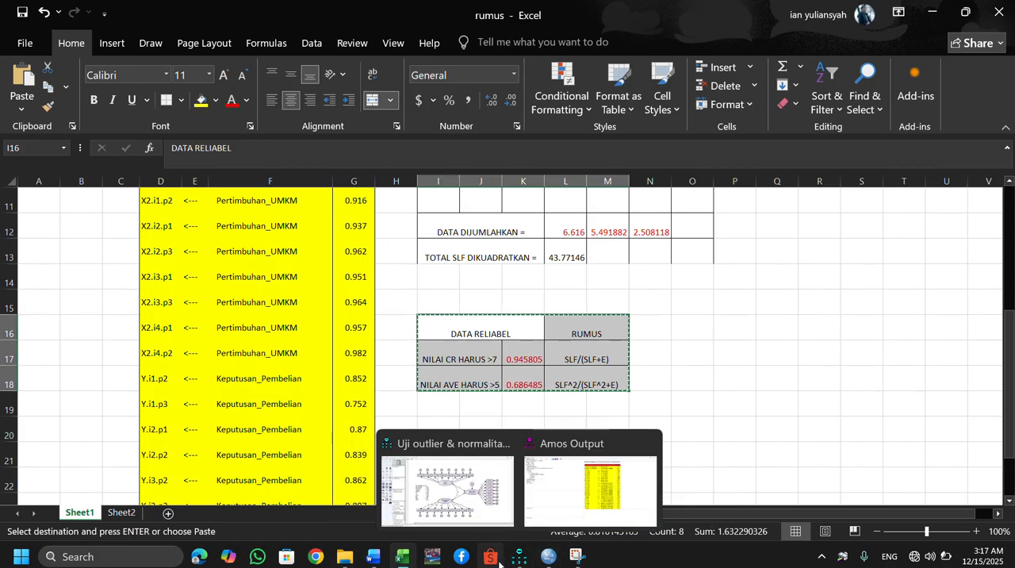
{"action": "mouse_move", "coordinate": [373, 556]}
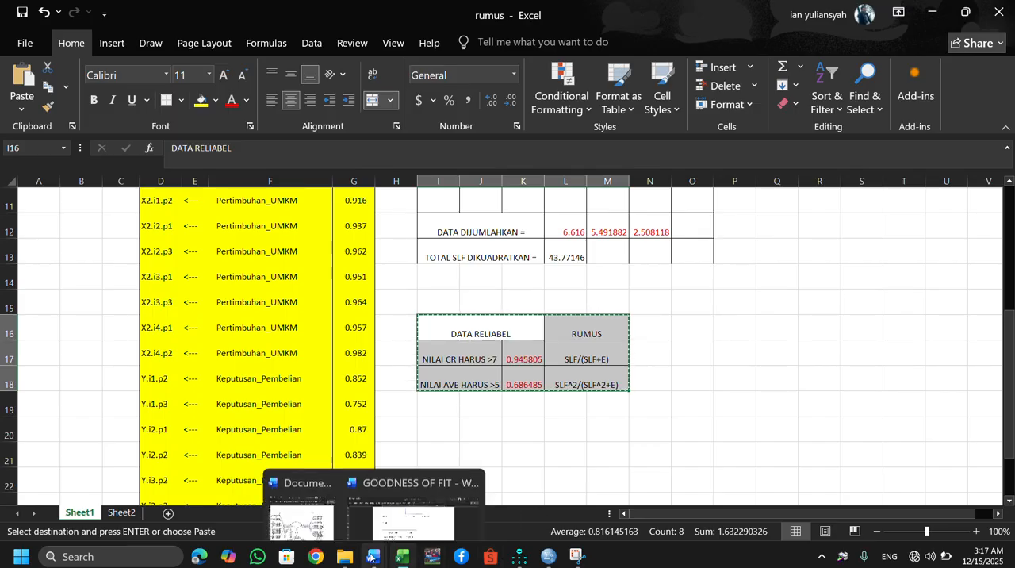
{"action": "left_click", "coordinate": [421, 516]}
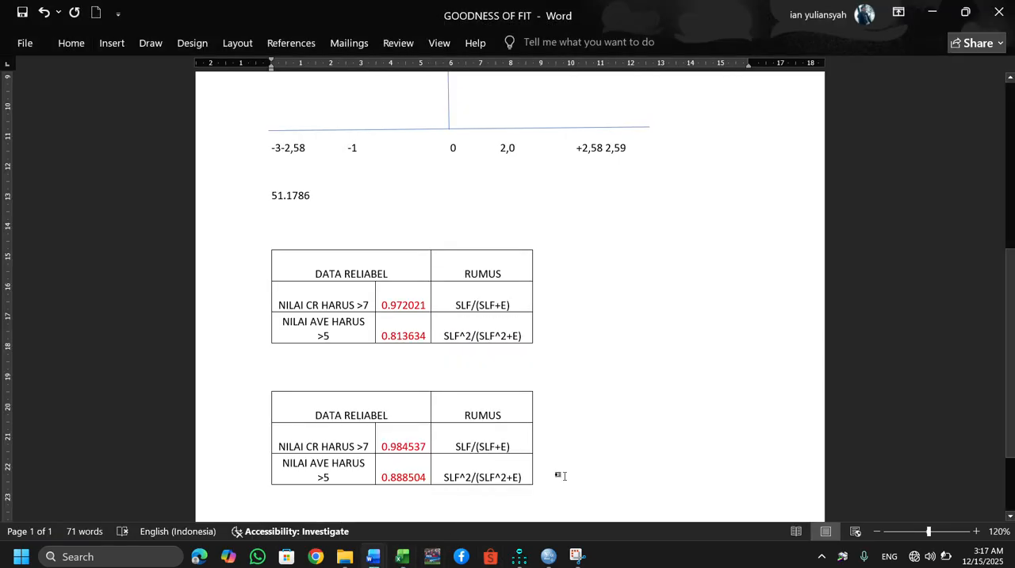
{"action": "left_click", "coordinate": [558, 475]}
{"action": "key", "text": "Down"}
{"action": "key", "text": "Return"}
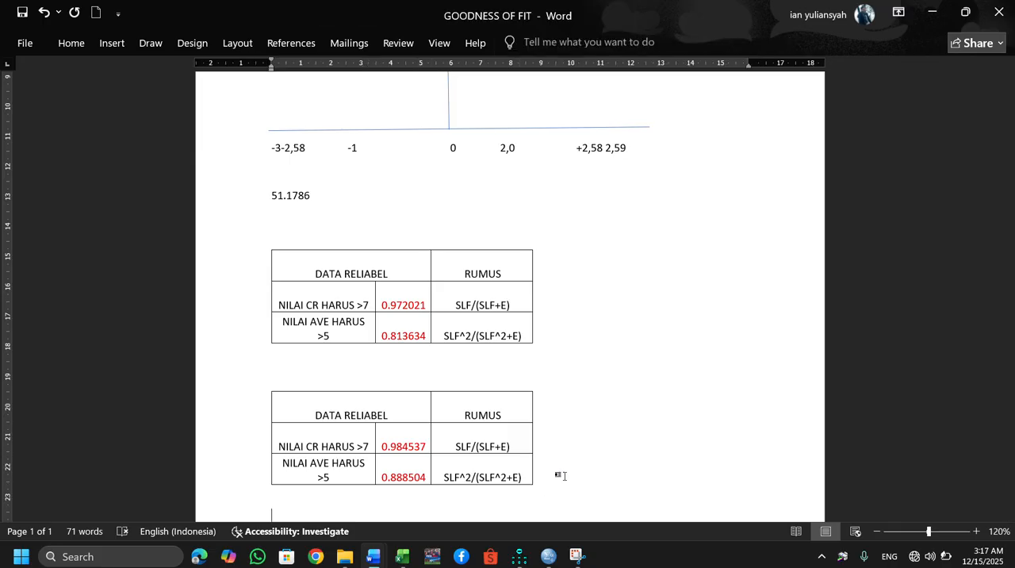
{"action": "key", "text": "ctrl+v"}
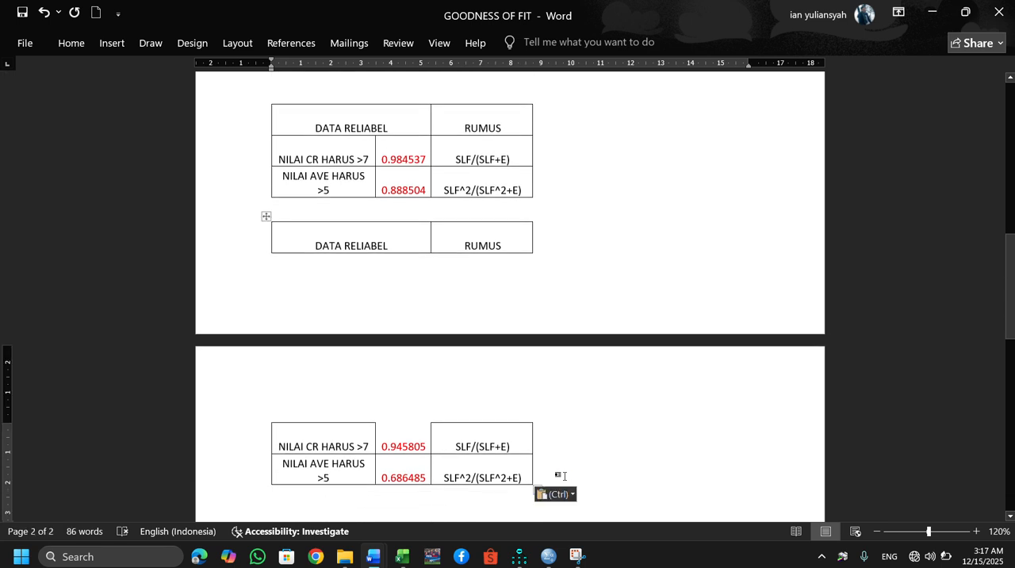
{"action": "scroll", "coordinate": [564, 475], "scroll_direction": "up", "scroll_amount": 5}
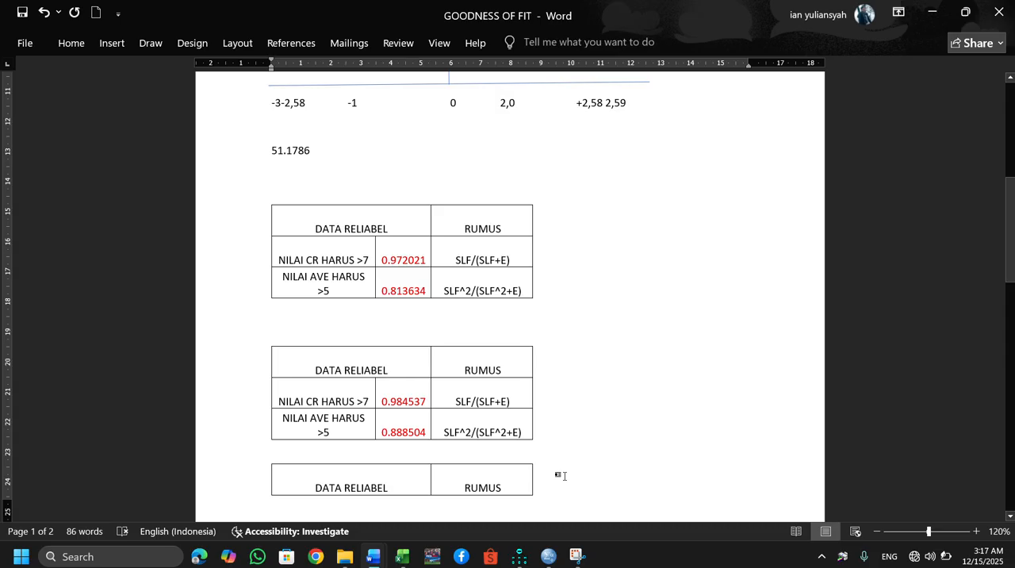
{"action": "scroll", "coordinate": [564, 475], "scroll_direction": "up", "scroll_amount": 5}
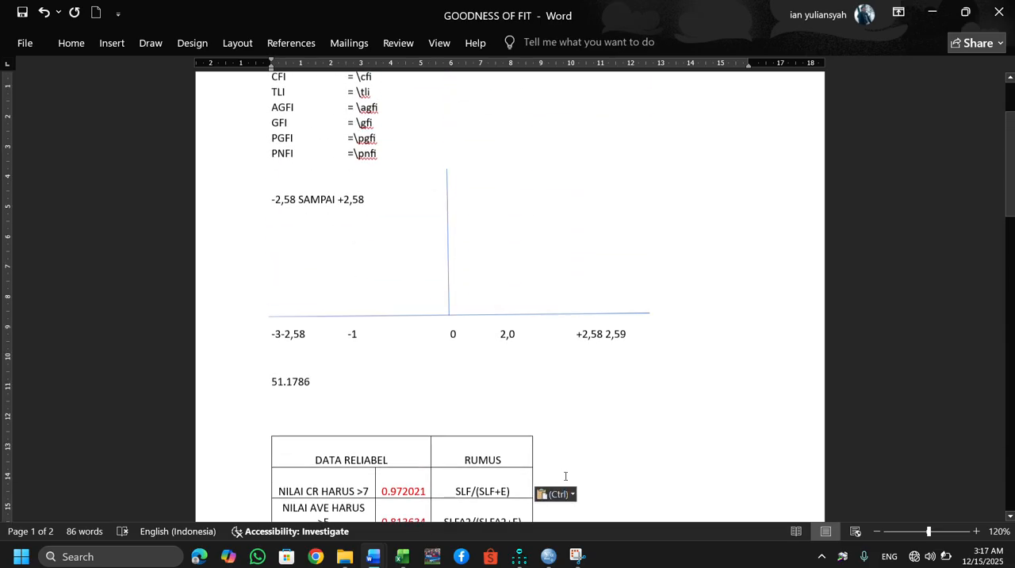
{"action": "key", "text": "Up"}
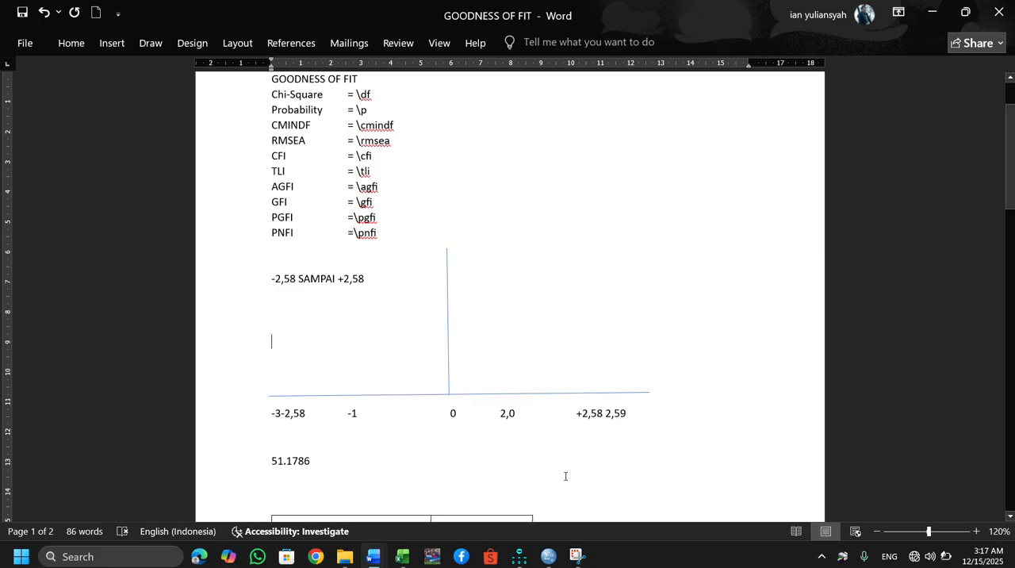
{"action": "scroll", "coordinate": [565, 476], "scroll_direction": "down", "scroll_amount": 7}
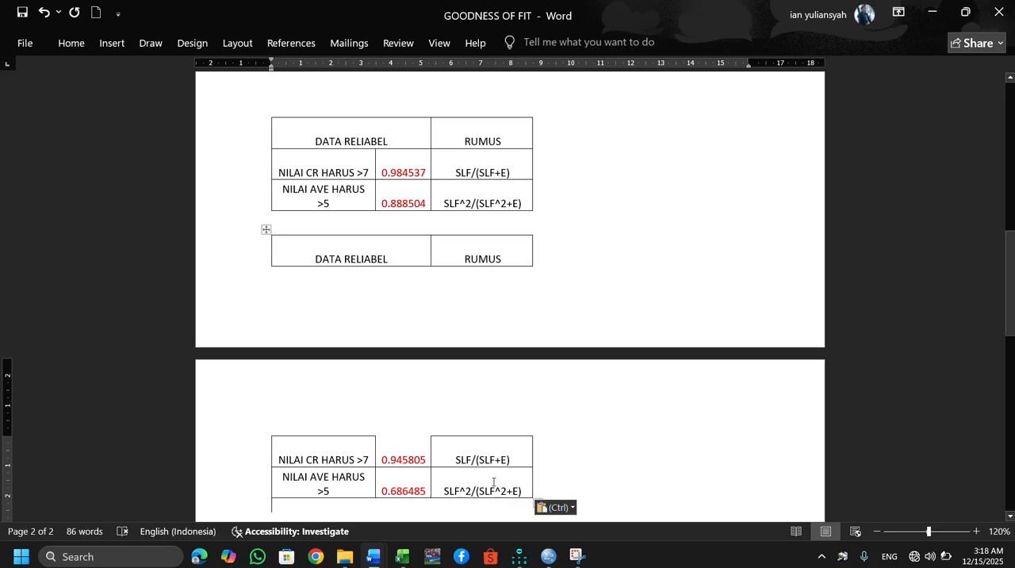
Switch to the Amos path diagram and compare the input model with the estimated output model.
{"action": "mouse_move", "coordinate": [522, 556]}
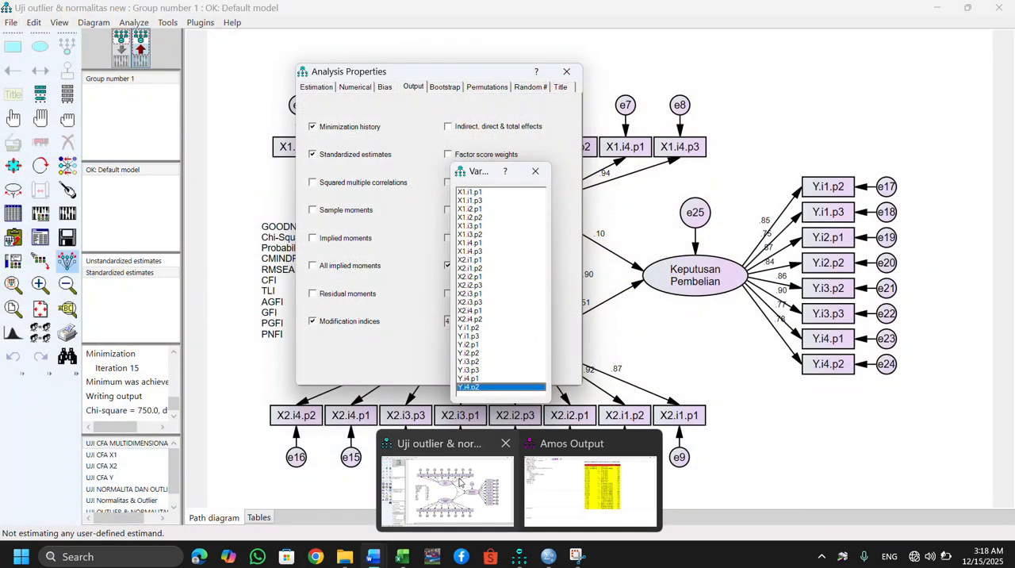
{"action": "left_click", "coordinate": [460, 481]}
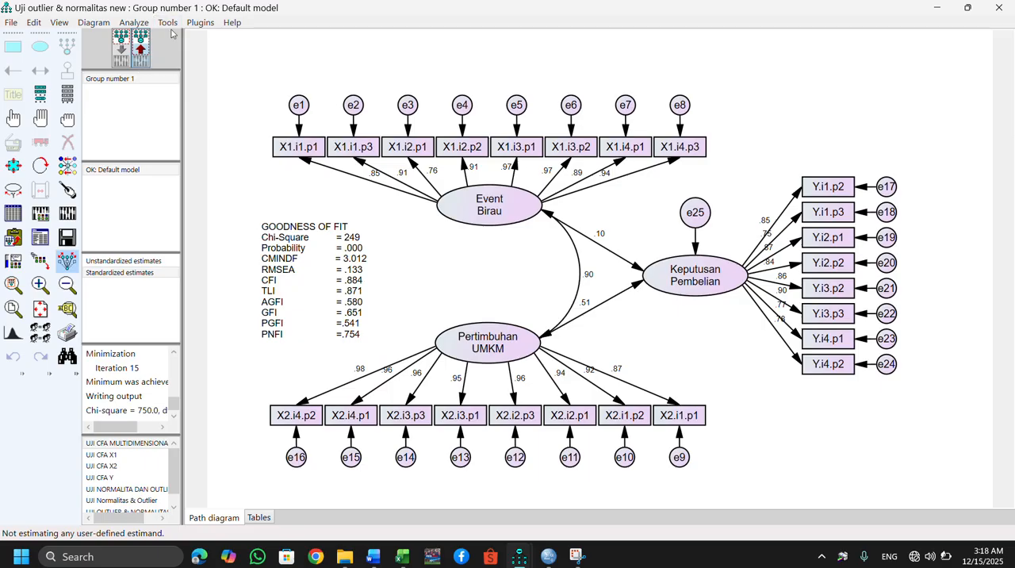
{"action": "left_click", "coordinate": [120, 49]}
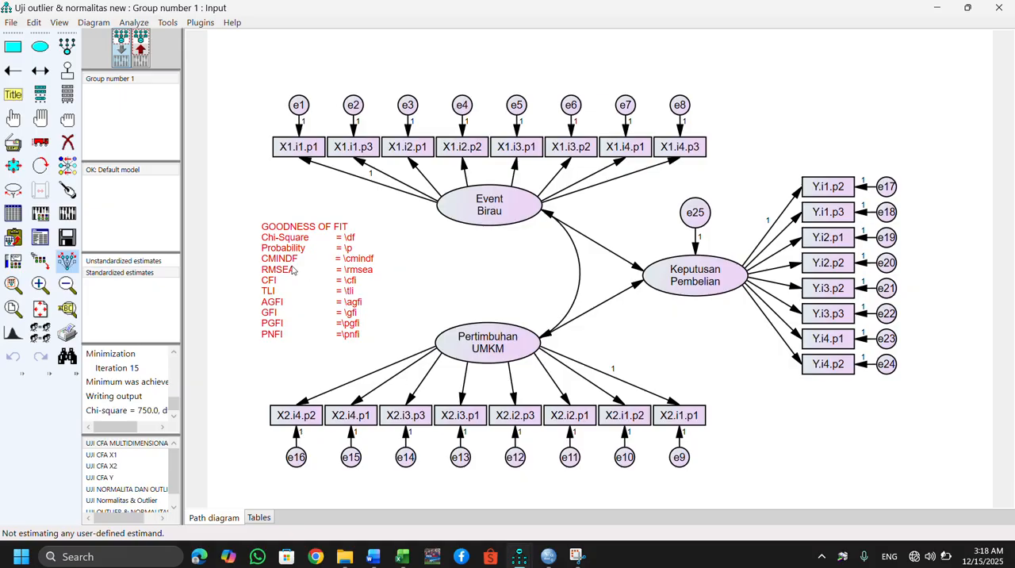
{"action": "left_click", "coordinate": [441, 28]}
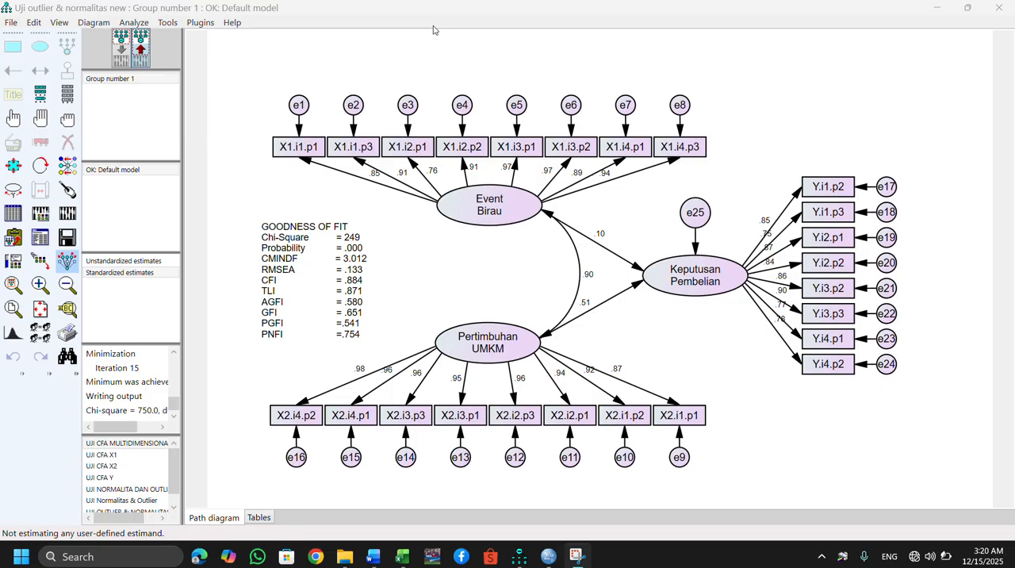
Place Amos side by side with the Final Book Project document and enlarge the diagram around its GOODNESS OF FIT values.
{"action": "left_click", "coordinate": [245, 141]}
{"action": "key", "text": "super+Right"}
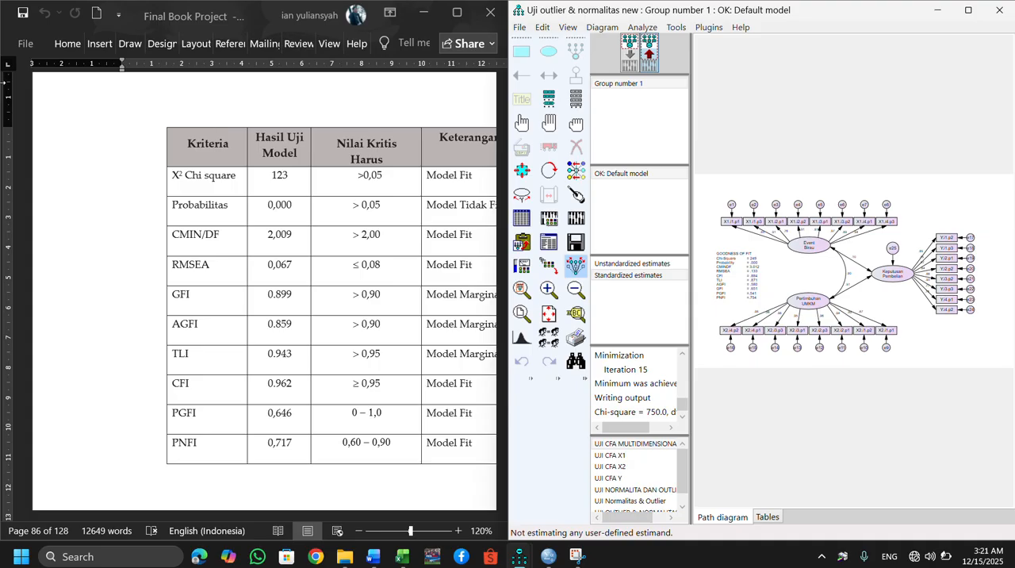
{"action": "left_click", "coordinate": [243, 493]}
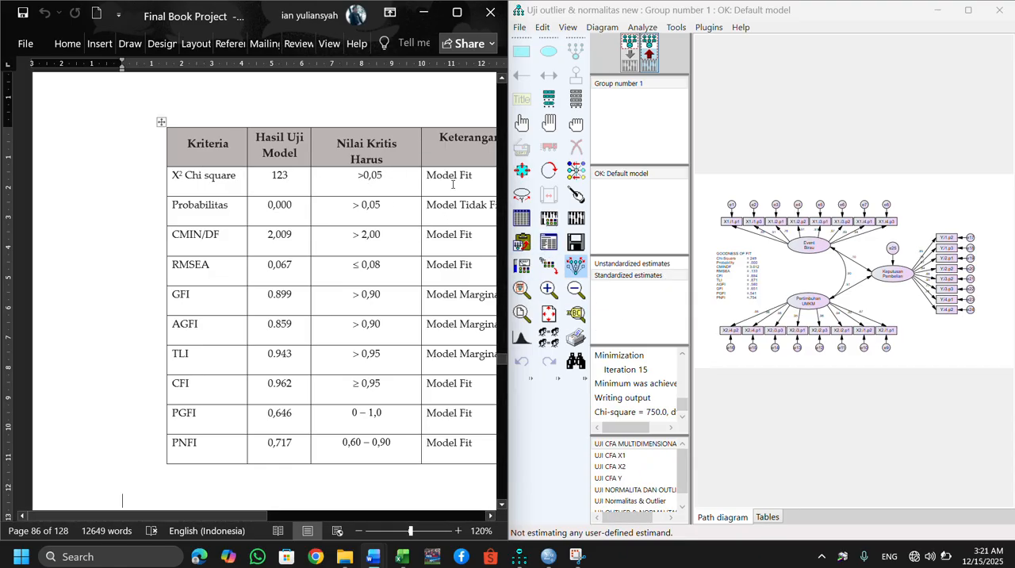
{"action": "left_click", "coordinate": [547, 291]}
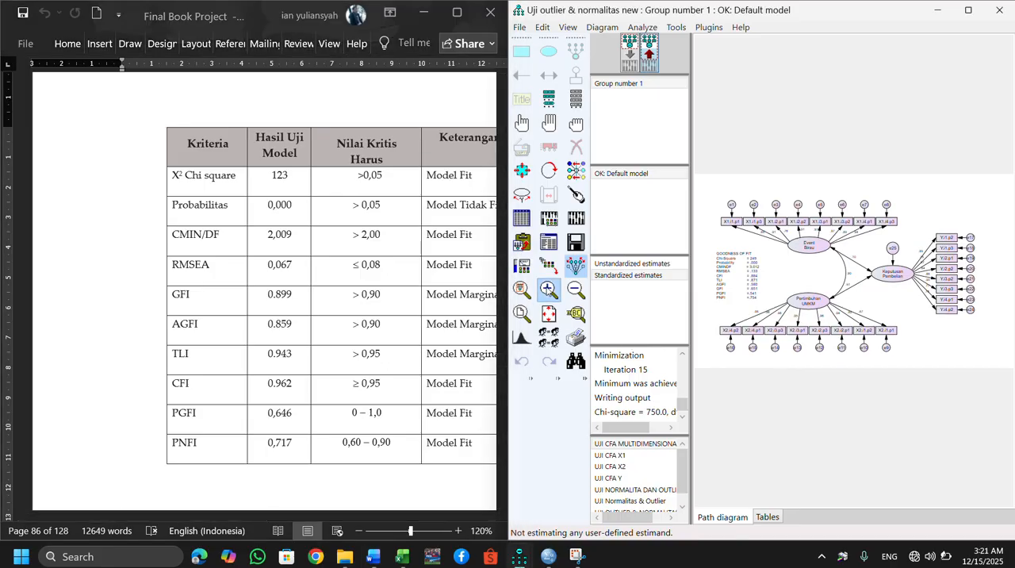
{"action": "left_click", "coordinate": [547, 291]}
{"action": "left_click", "coordinate": [547, 290]}
{"action": "left_click", "coordinate": [547, 290]}
{"action": "left_click", "coordinate": [547, 291]}
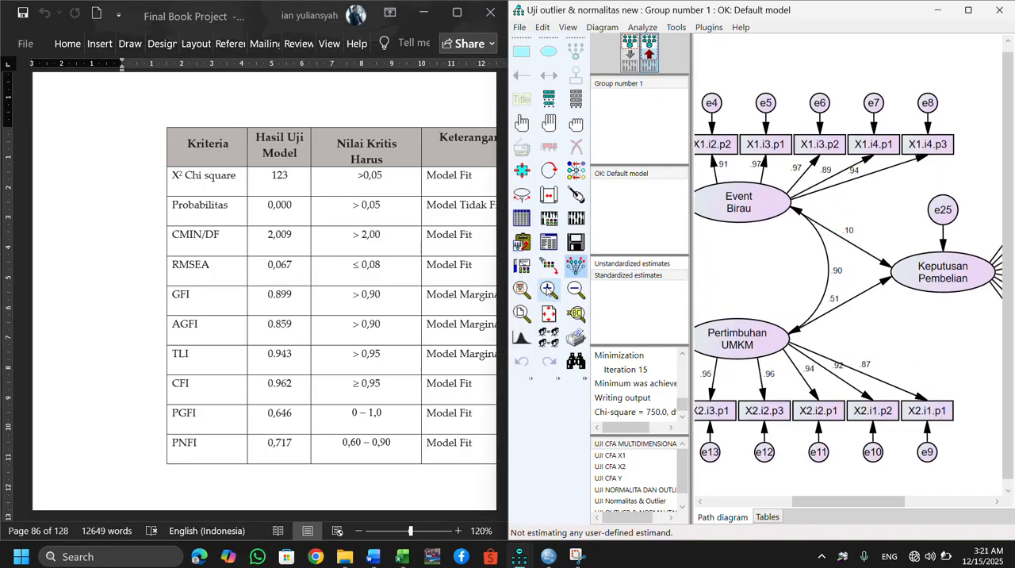
{"action": "left_click_drag", "start_coordinate": [889, 498], "coordinate": [791, 499]}
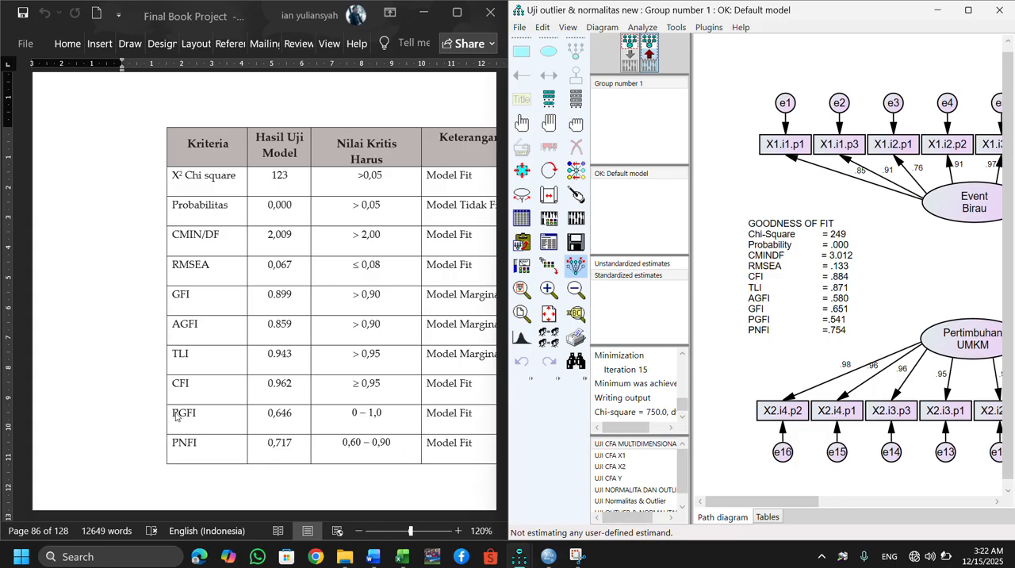
Examine the fit criteria table from X² Chi square to PNFI and compare its critical values with the Amos GOODNESS OF FIT values.
{"action": "left_click", "coordinate": [204, 413]}
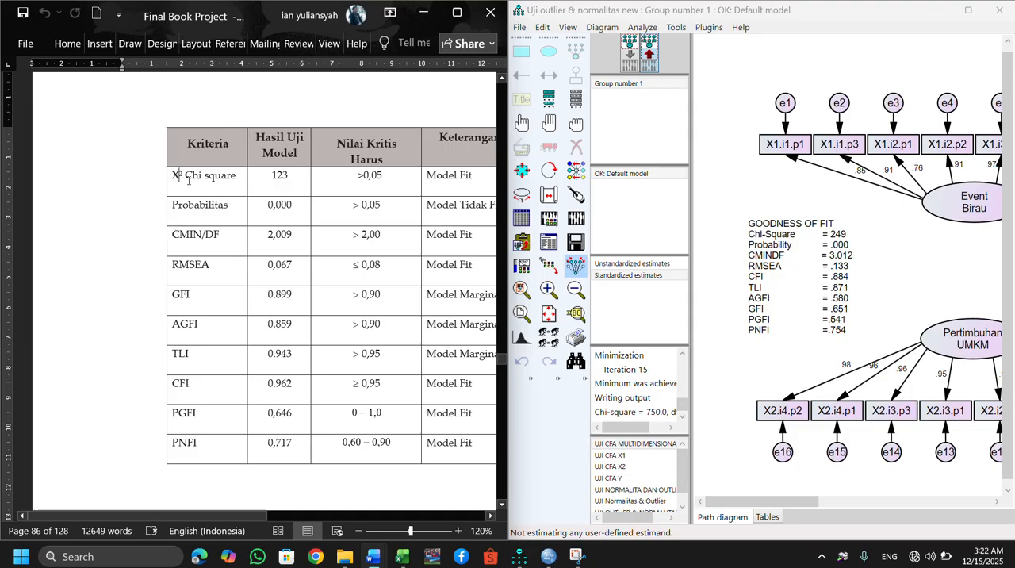
{"action": "left_click_drag", "start_coordinate": [176, 176], "coordinate": [348, 278]}
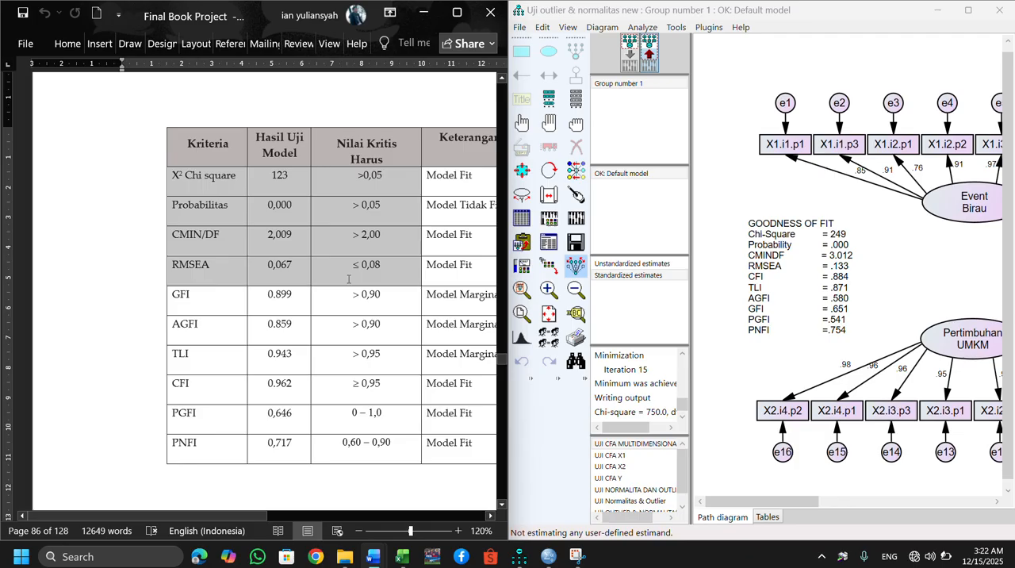
{"action": "left_click_drag", "start_coordinate": [176, 295], "coordinate": [369, 387]}
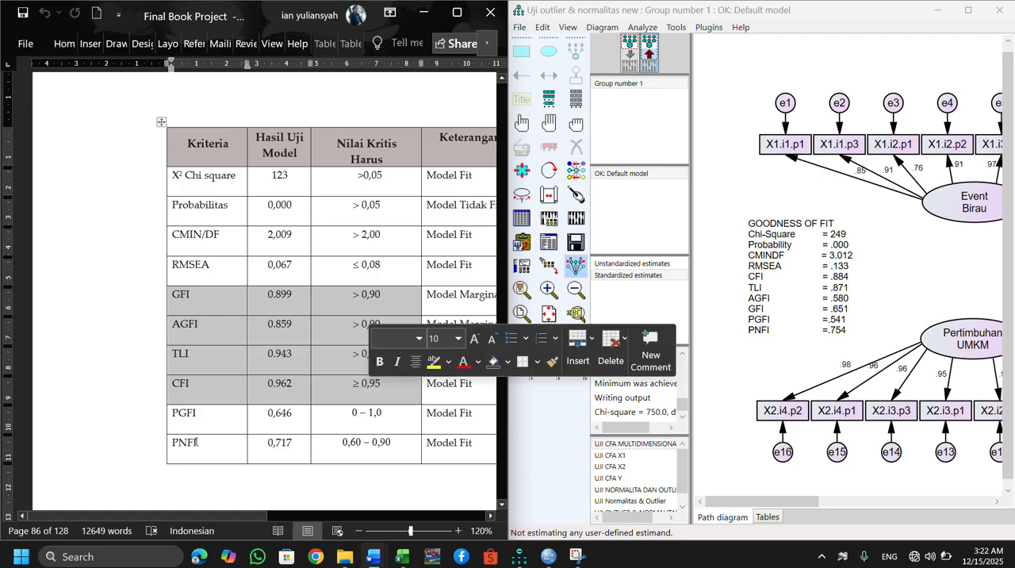
{"action": "left_click_drag", "start_coordinate": [192, 414], "coordinate": [345, 449]}
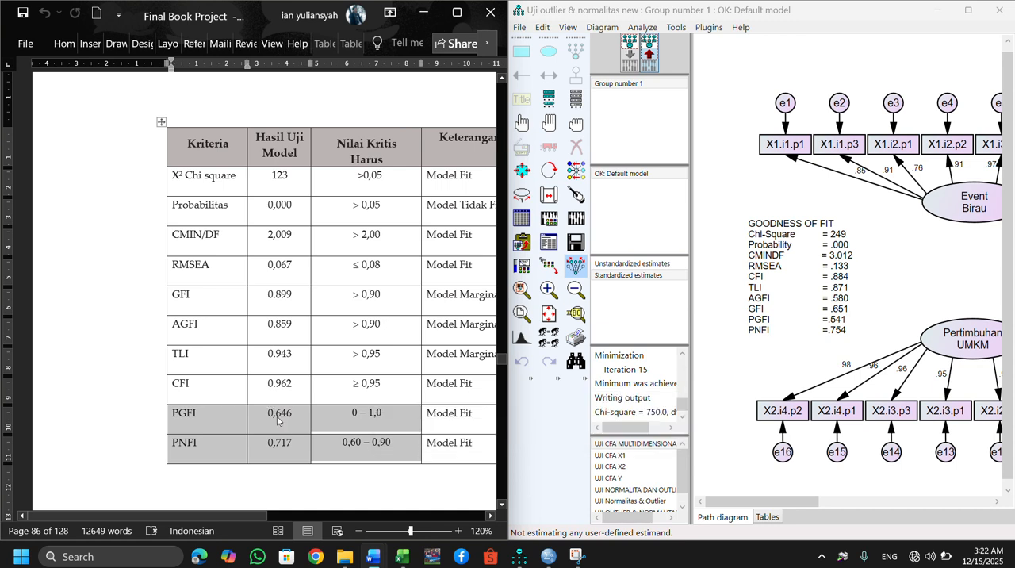
{"action": "left_click", "coordinate": [205, 429]}
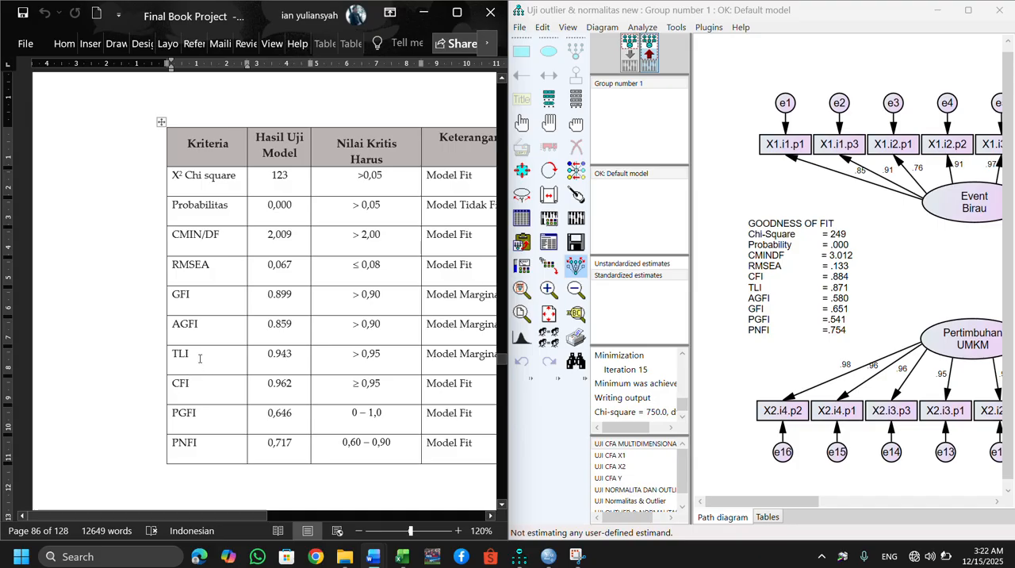
{"action": "left_click", "coordinate": [214, 322]}
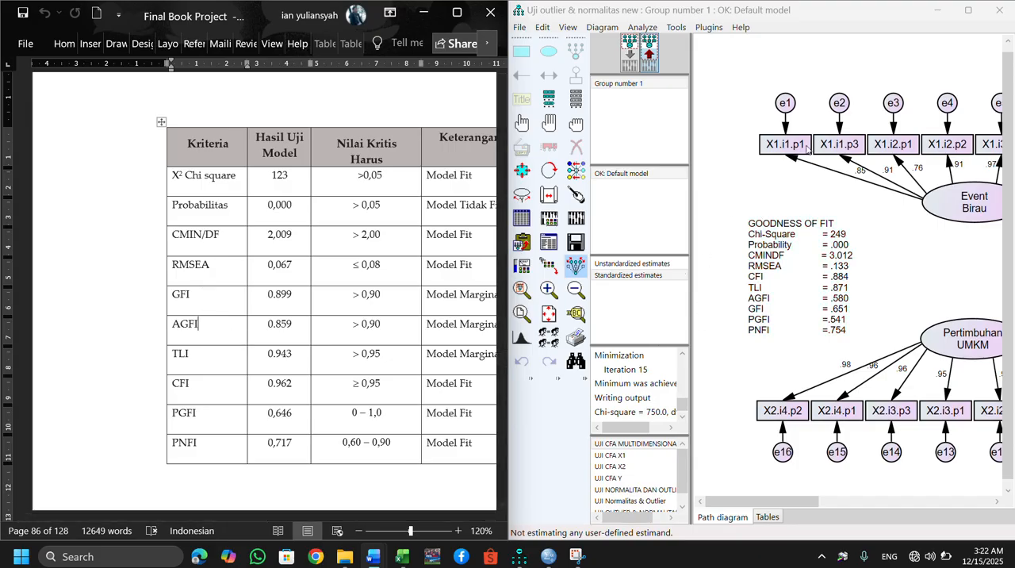
{"action": "left_click", "coordinate": [763, 67]}
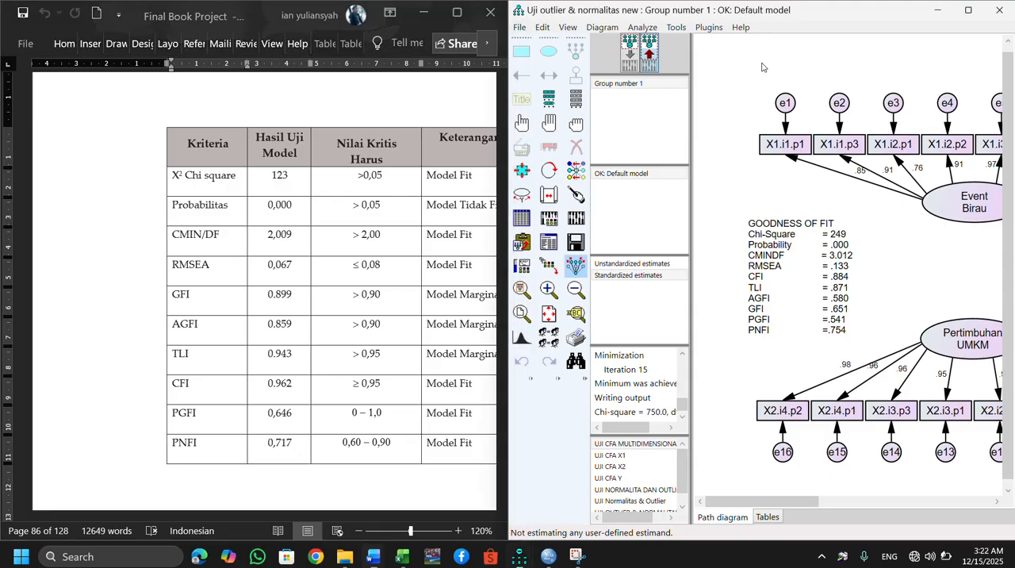
Maximize Amos, open its text output and examine the M.I. values of the covariances under Modification Indices.
{"action": "left_click", "coordinate": [969, 10]}
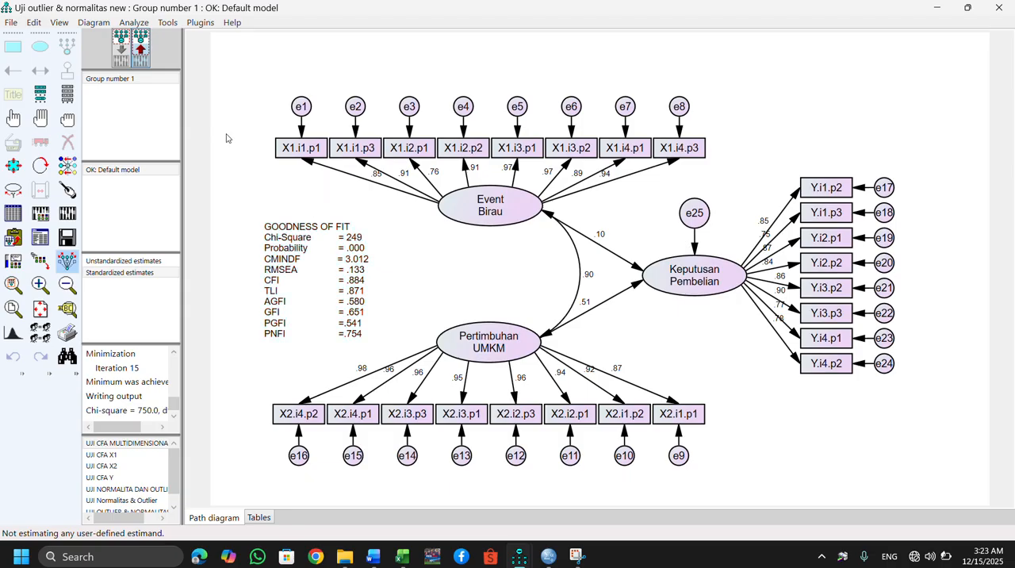
{"action": "left_click", "coordinate": [40, 238]}
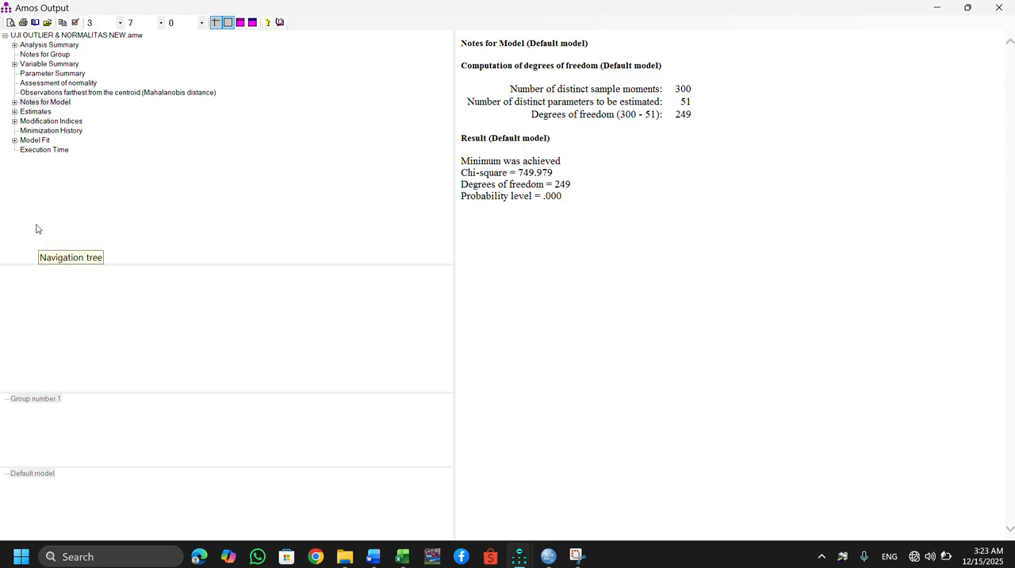
{"action": "left_click", "coordinate": [42, 120]}
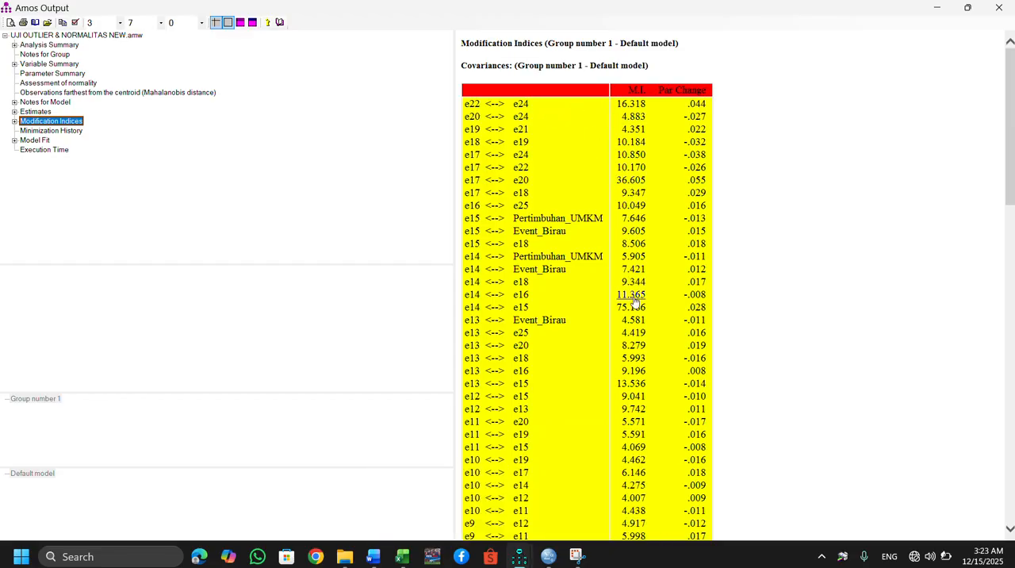
{"action": "left_click_drag", "start_coordinate": [1011, 154], "coordinate": [896, 172]}
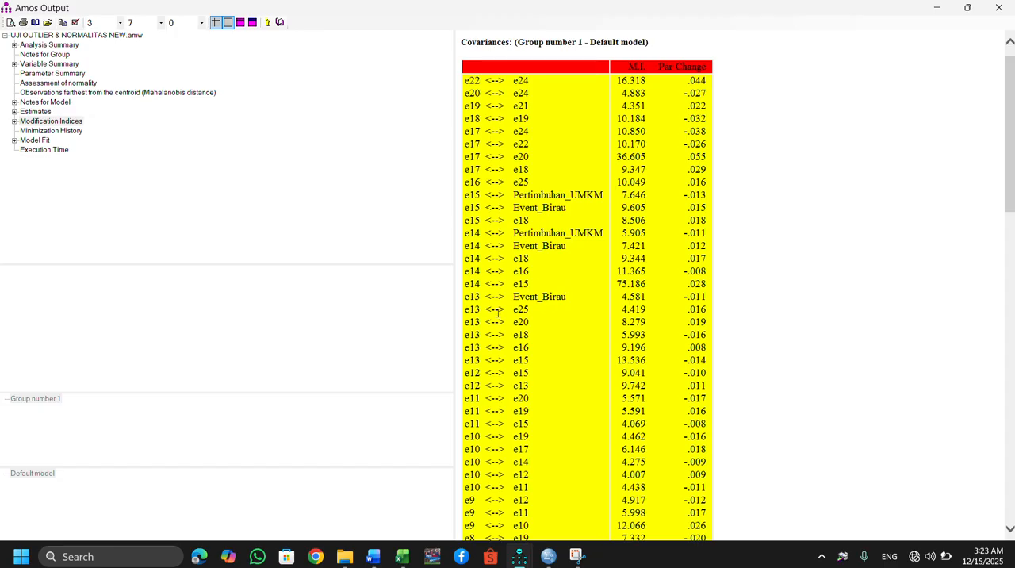
Add a covariance between error terms e14 and e15 in the input path diagram and recalculate the estimates.
{"action": "mouse_move", "coordinate": [523, 553]}
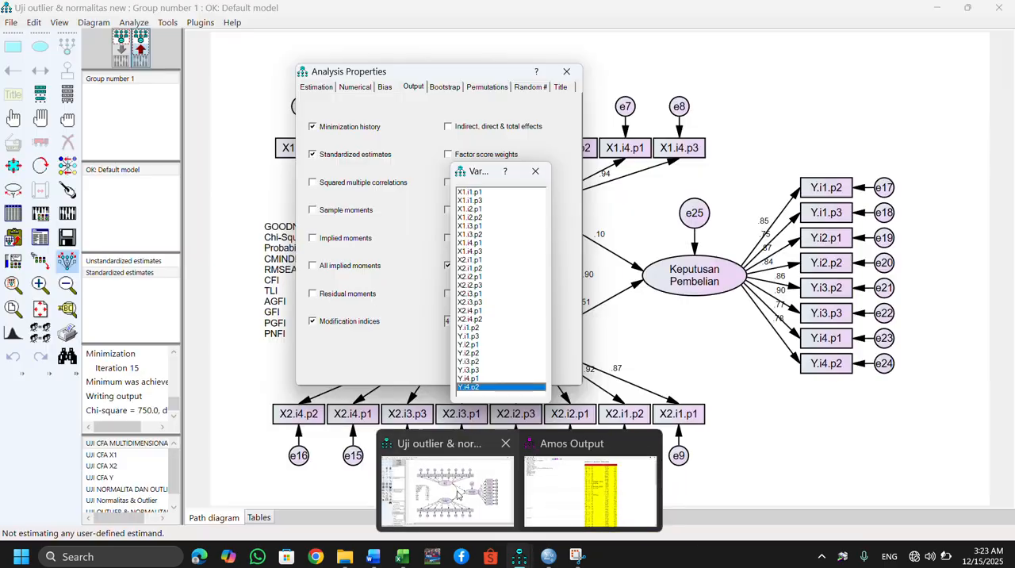
{"action": "left_click", "coordinate": [458, 495]}
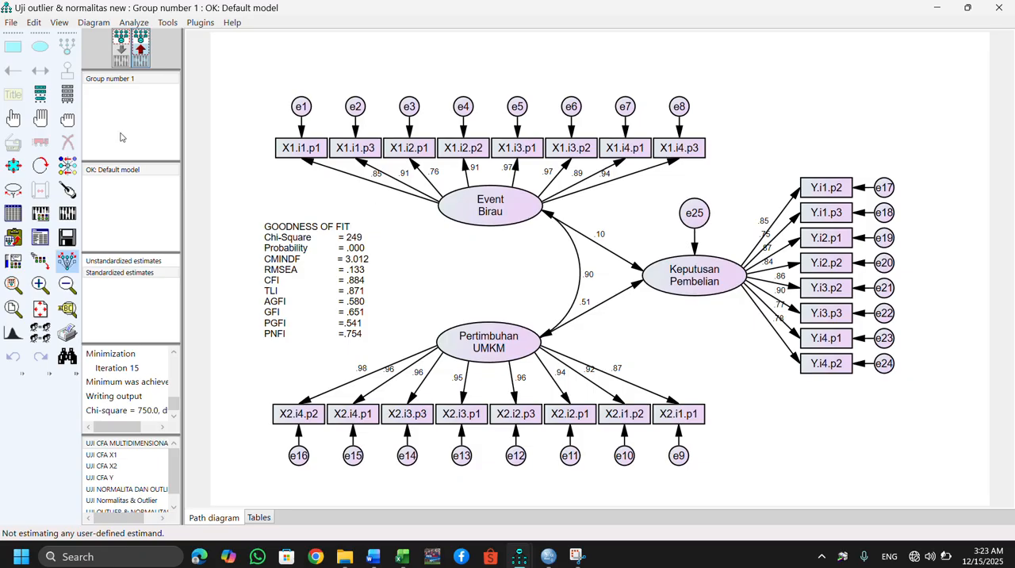
{"action": "left_click", "coordinate": [121, 46]}
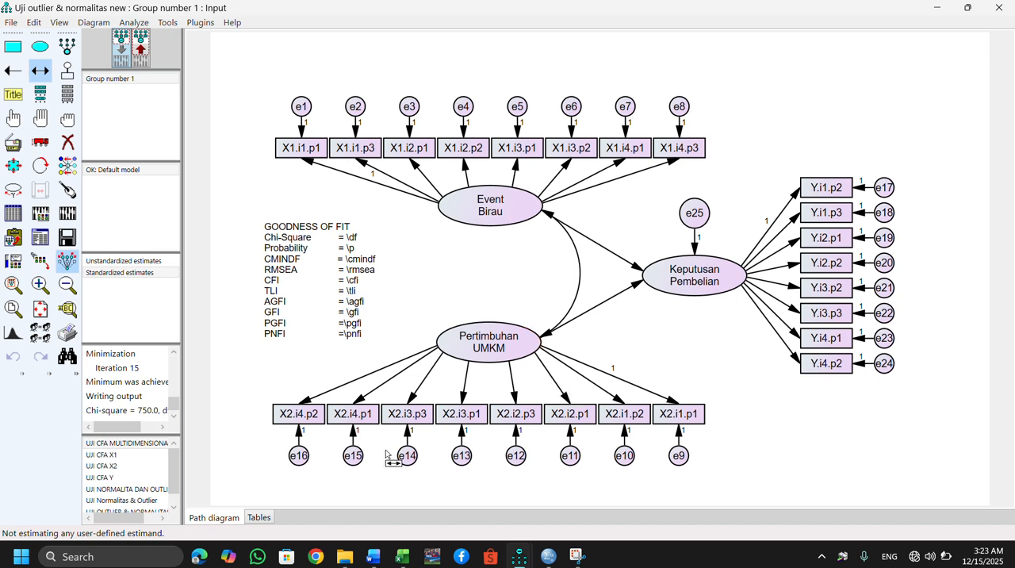
{"action": "left_click_drag", "start_coordinate": [408, 464], "coordinate": [353, 468]}
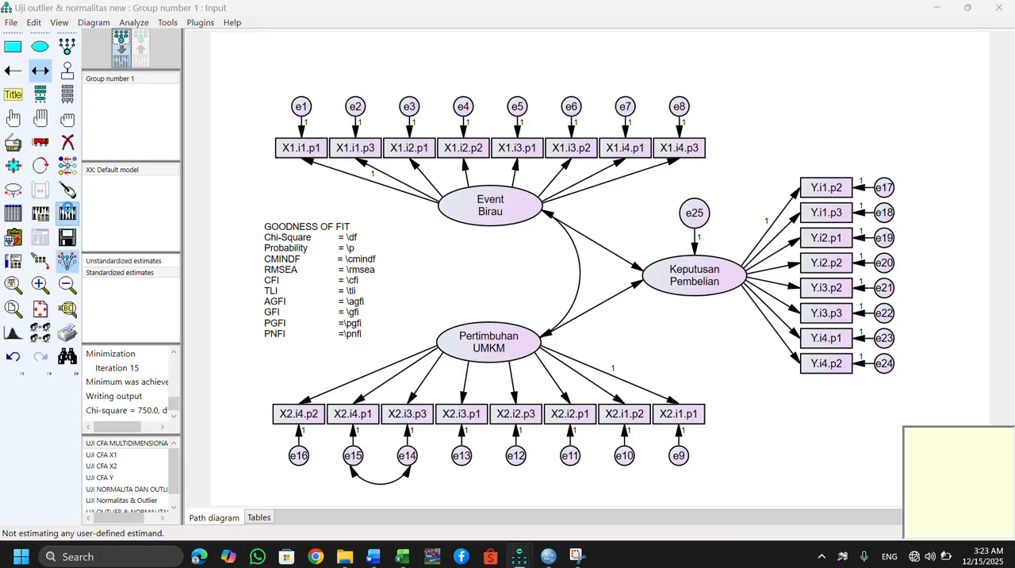
{"action": "left_click", "coordinate": [67, 212]}
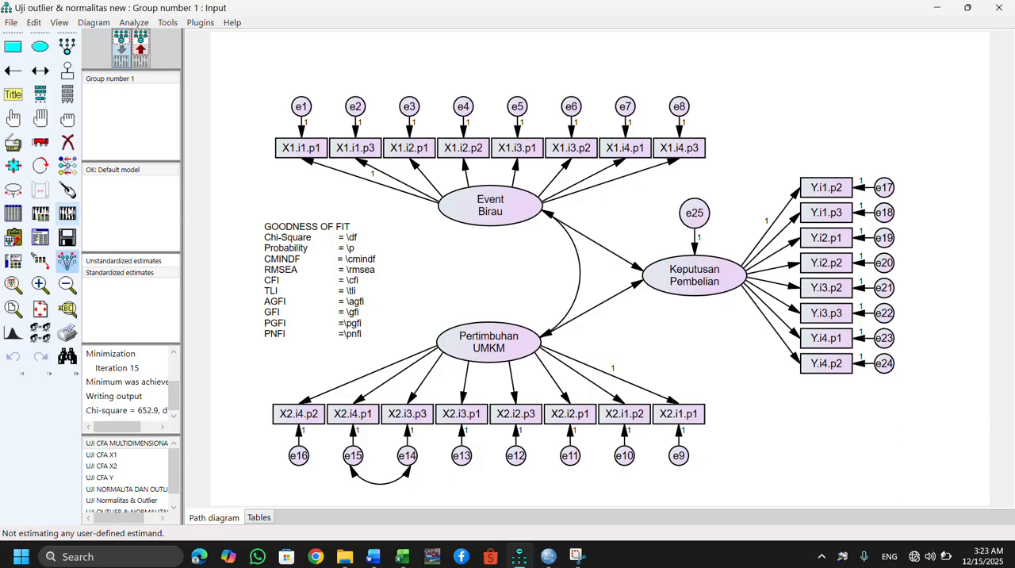
{"action": "left_click", "coordinate": [141, 53]}
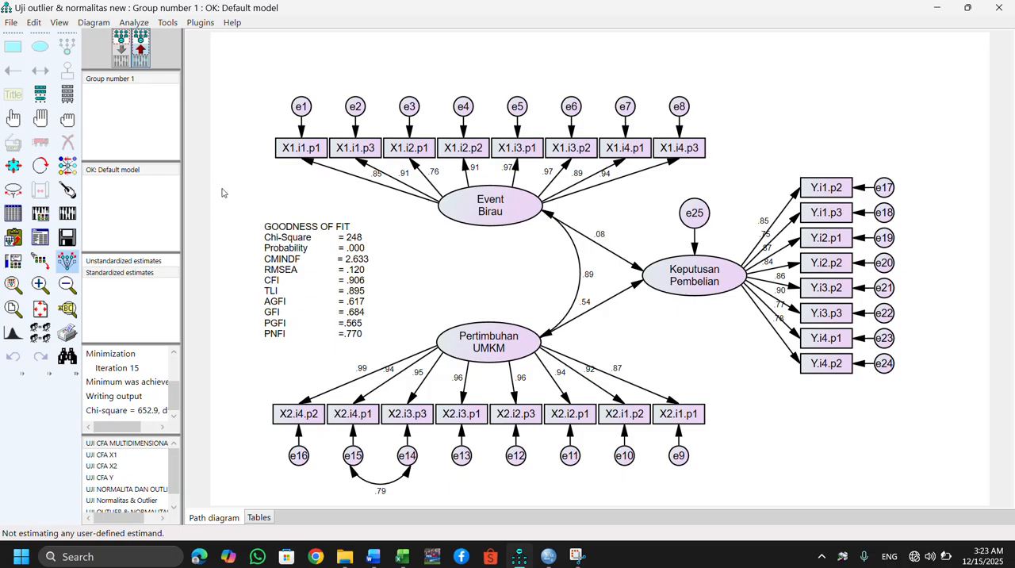
Capture the GOODNESS OF FIT block from the Amos diagram and paste it below the last table in Word's GOODNESS OF FIT document.
{"action": "key", "text": "super+shift+s"}
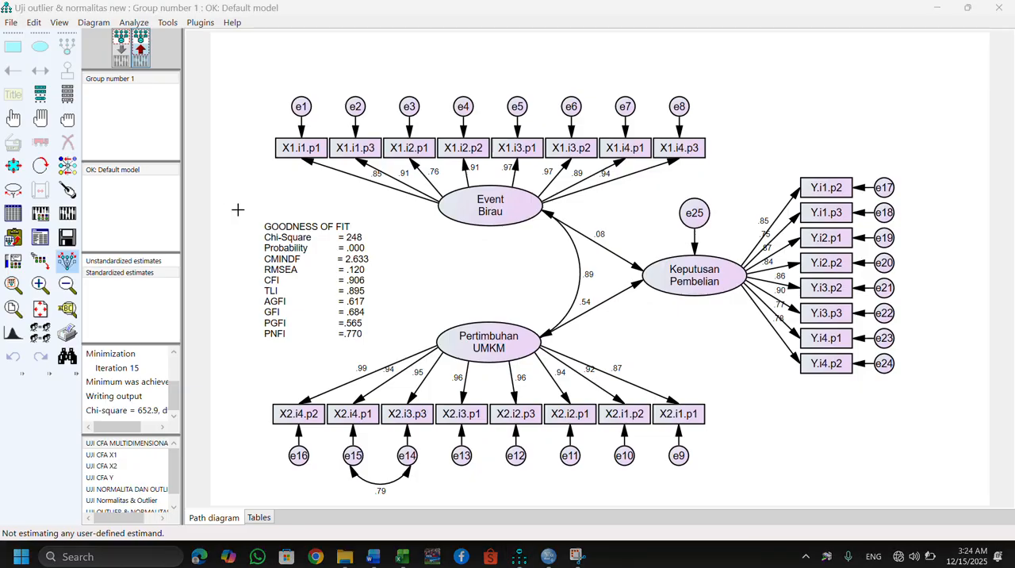
{"action": "left_click_drag", "start_coordinate": [243, 208], "coordinate": [379, 328]}
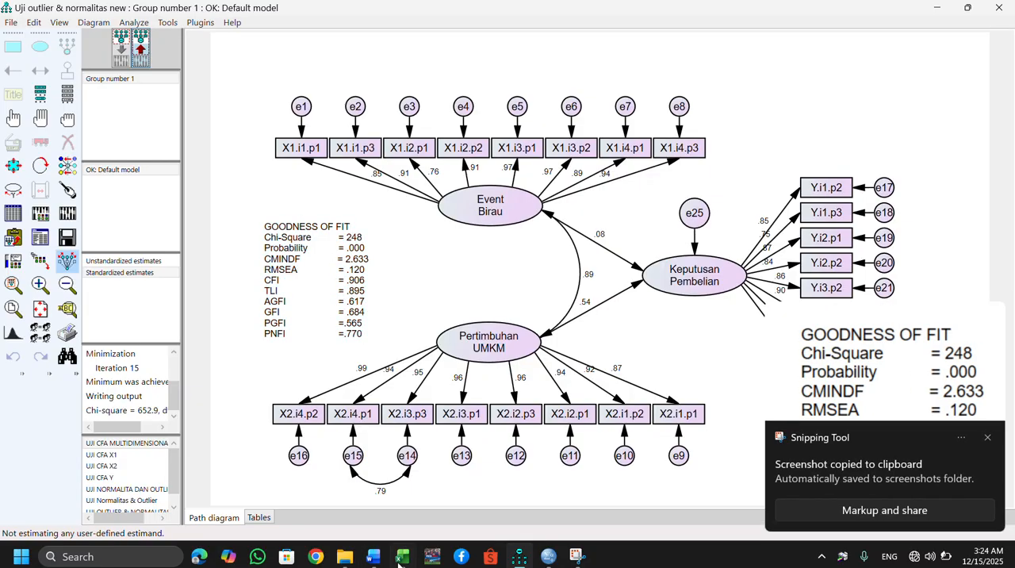
{"action": "mouse_move", "coordinate": [371, 560]}
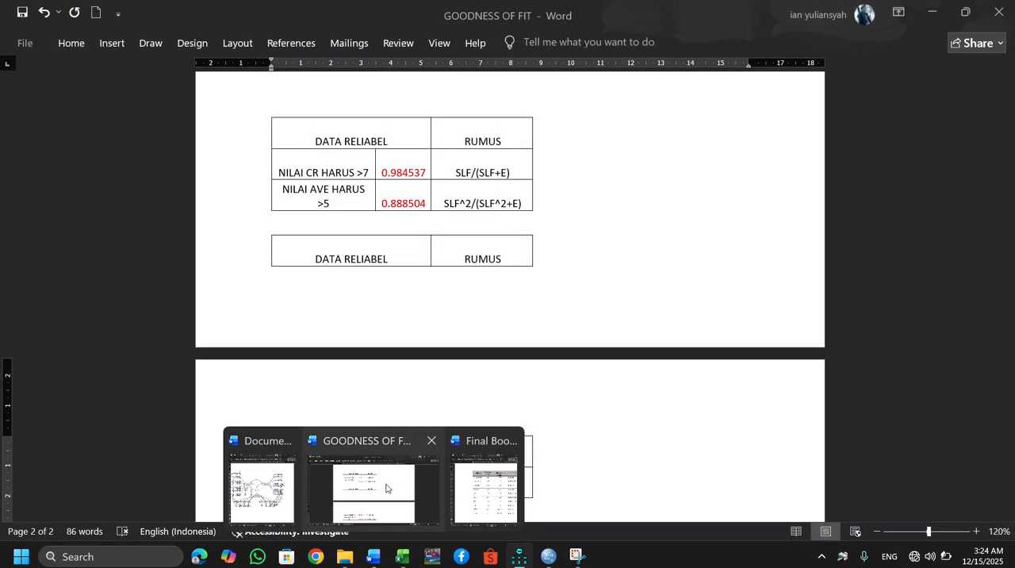
{"action": "left_click", "coordinate": [388, 488]}
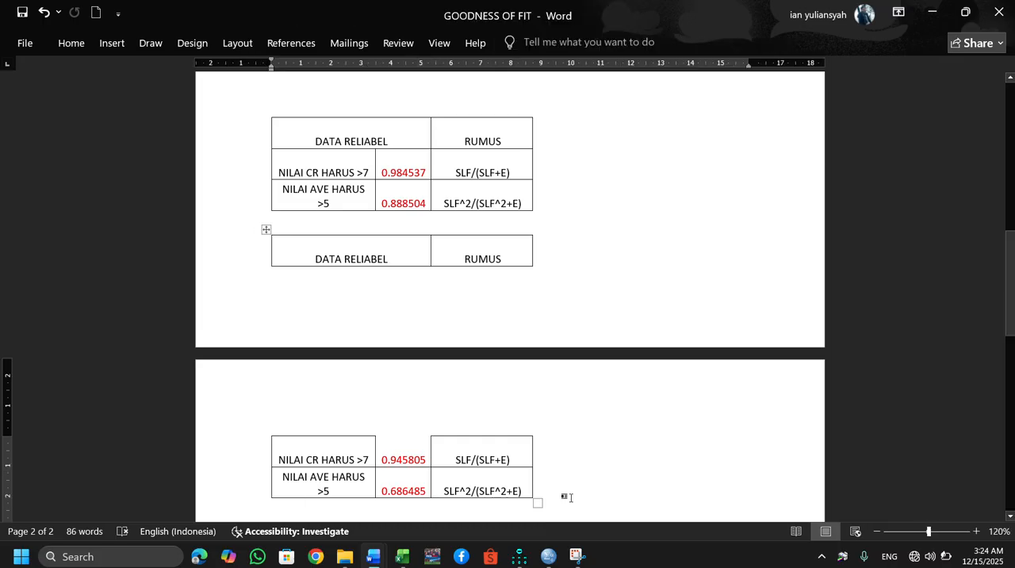
{"action": "scroll", "coordinate": [569, 497], "scroll_direction": "down", "scroll_amount": 2}
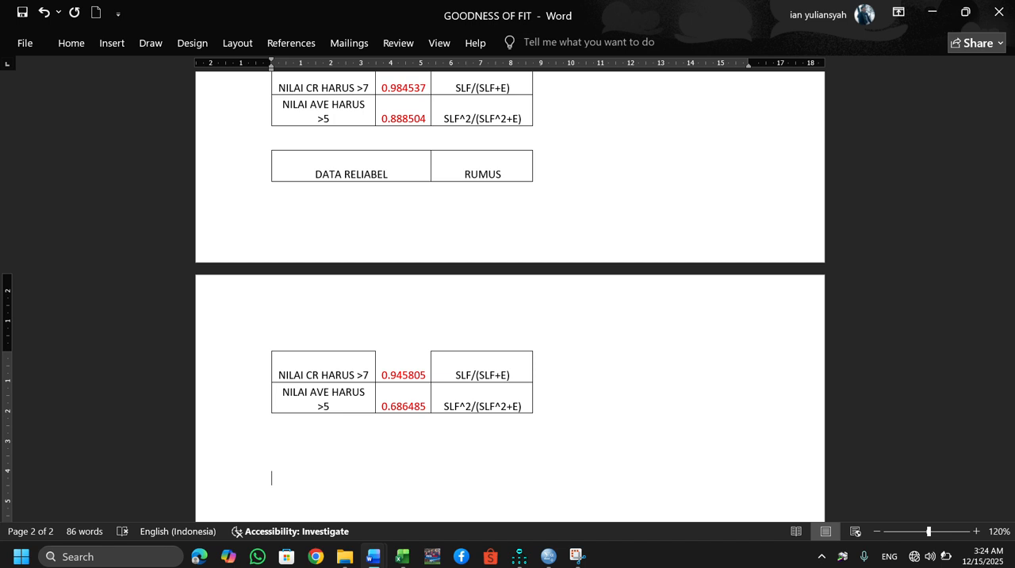
{"action": "key", "text": "ctrl+v"}
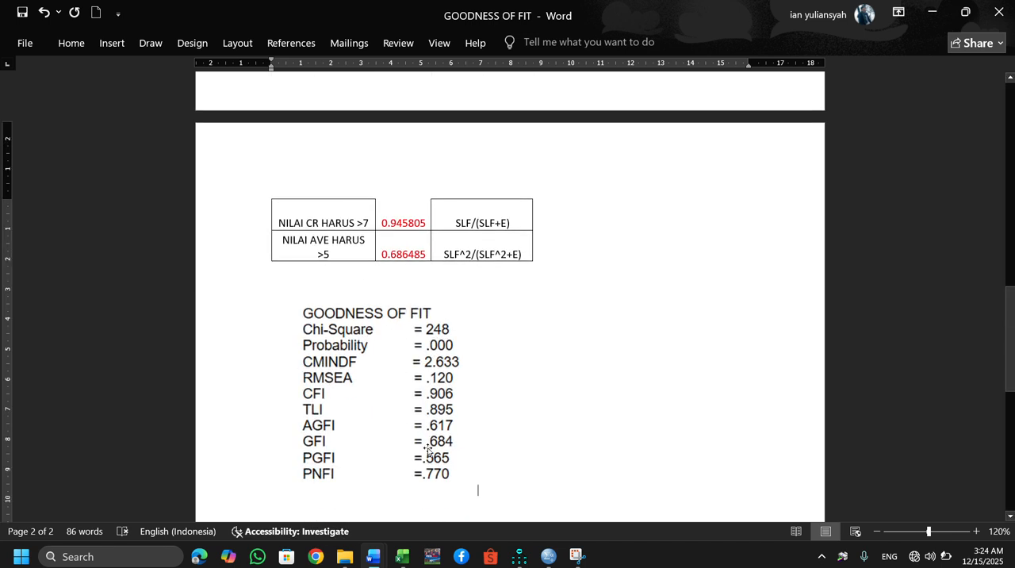
Switch back to Amos, open the text output and examine the M.I. values of the covariances under Modification Indices.
{"action": "mouse_move", "coordinate": [520, 556]}
{"action": "left_click", "coordinate": [510, 477]}
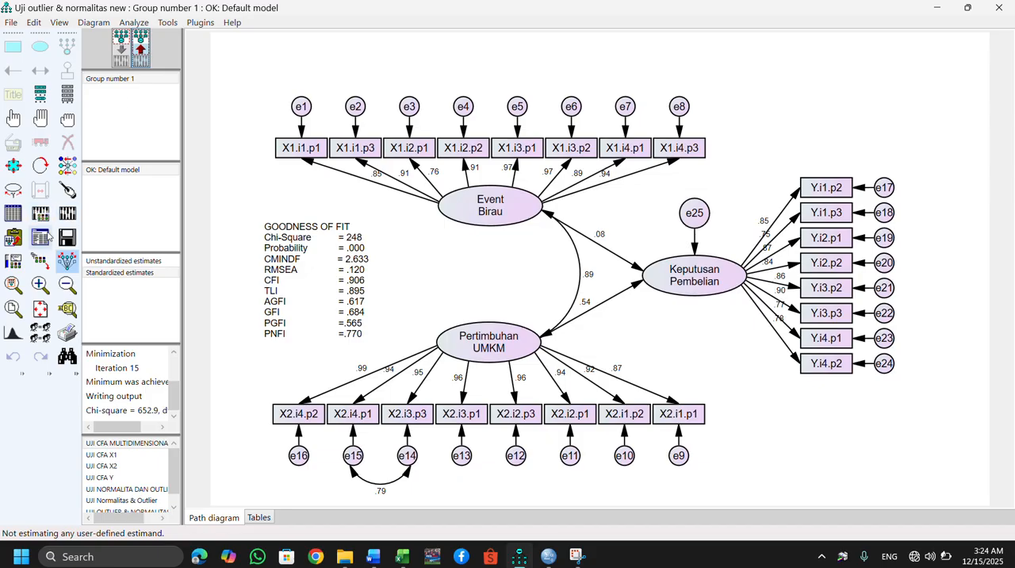
{"action": "left_click", "coordinate": [139, 55]}
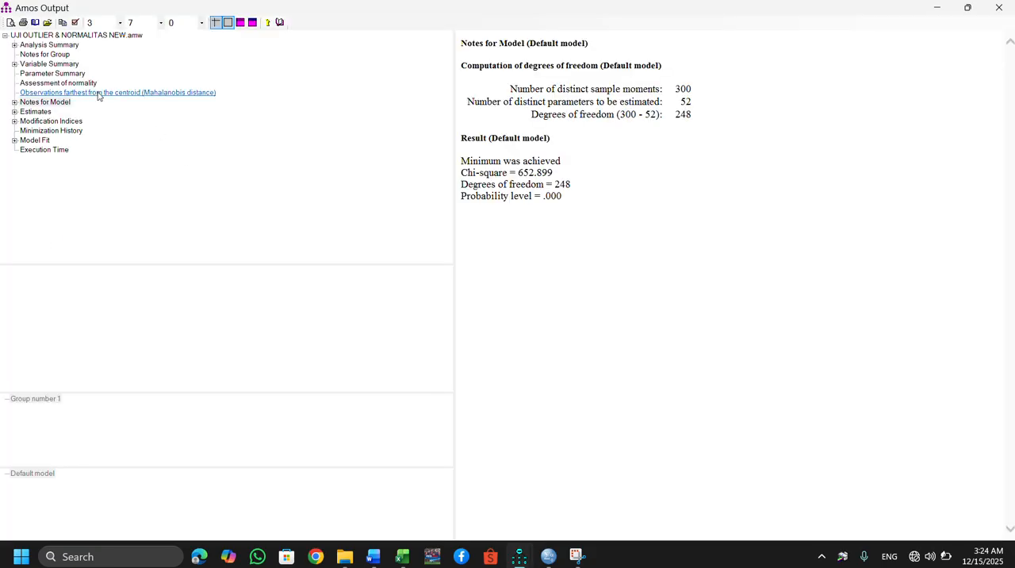
{"action": "left_click", "coordinate": [57, 122]}
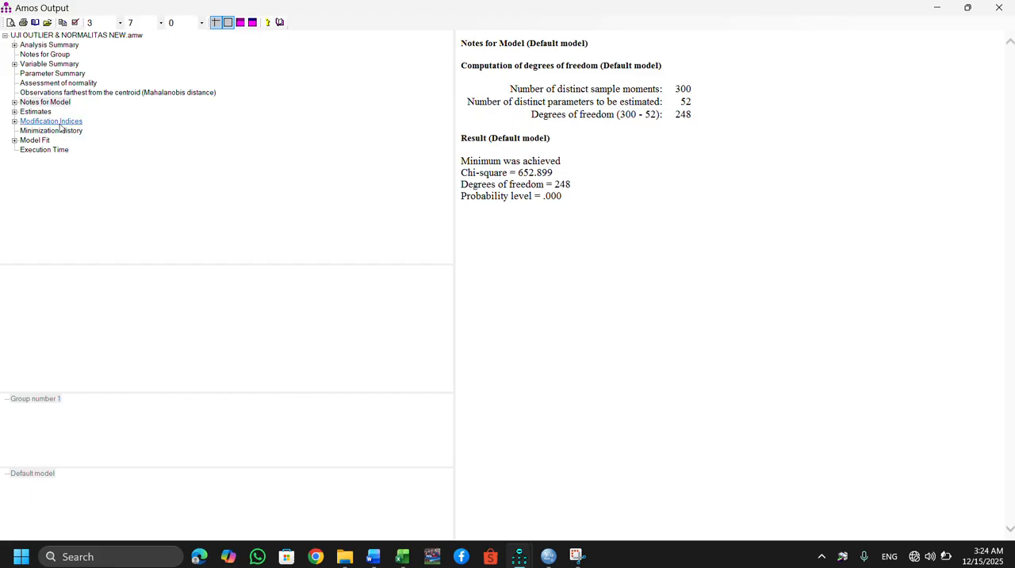
{"action": "left_click", "coordinate": [679, 196]}
{"action": "scroll", "coordinate": [679, 196], "scroll_direction": "down", "scroll_amount": 1}
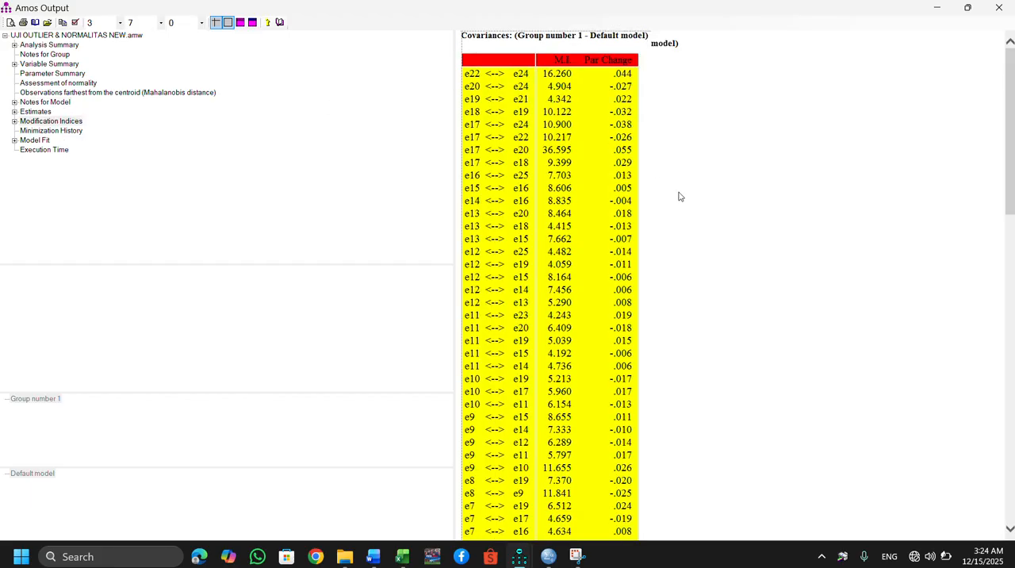
{"action": "scroll", "coordinate": [679, 196], "scroll_direction": "down", "scroll_amount": 10}
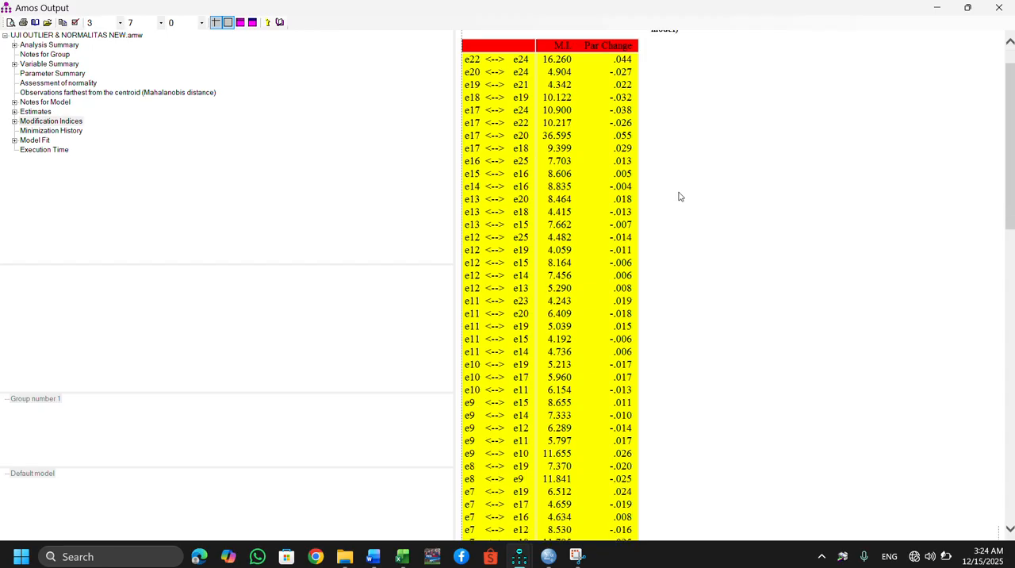
{"action": "scroll", "coordinate": [679, 196], "scroll_direction": "down", "scroll_amount": 3}
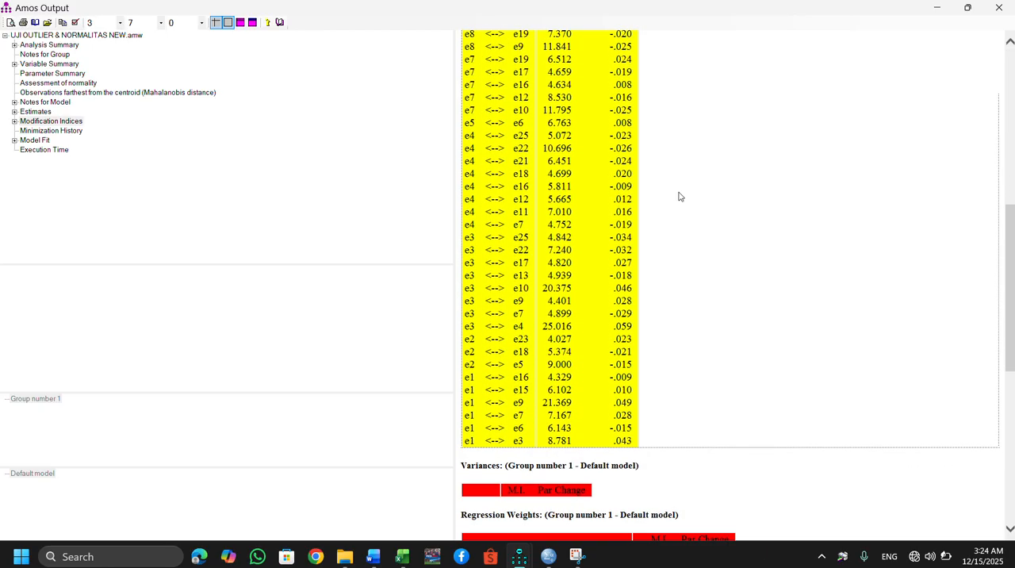
{"action": "scroll", "coordinate": [679, 196], "scroll_direction": "up", "scroll_amount": 9}
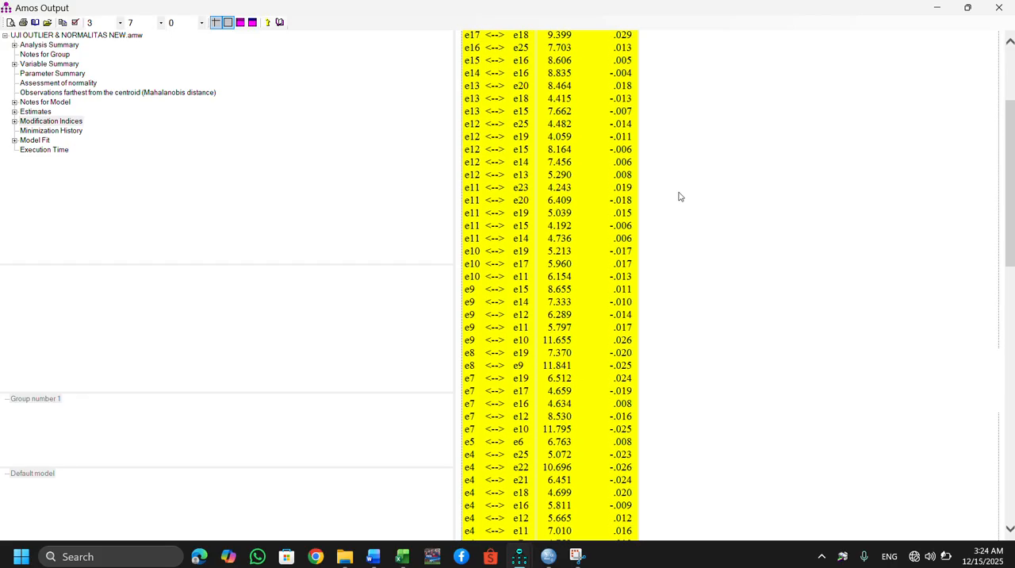
{"action": "scroll", "coordinate": [679, 195], "scroll_direction": "up", "scroll_amount": 3}
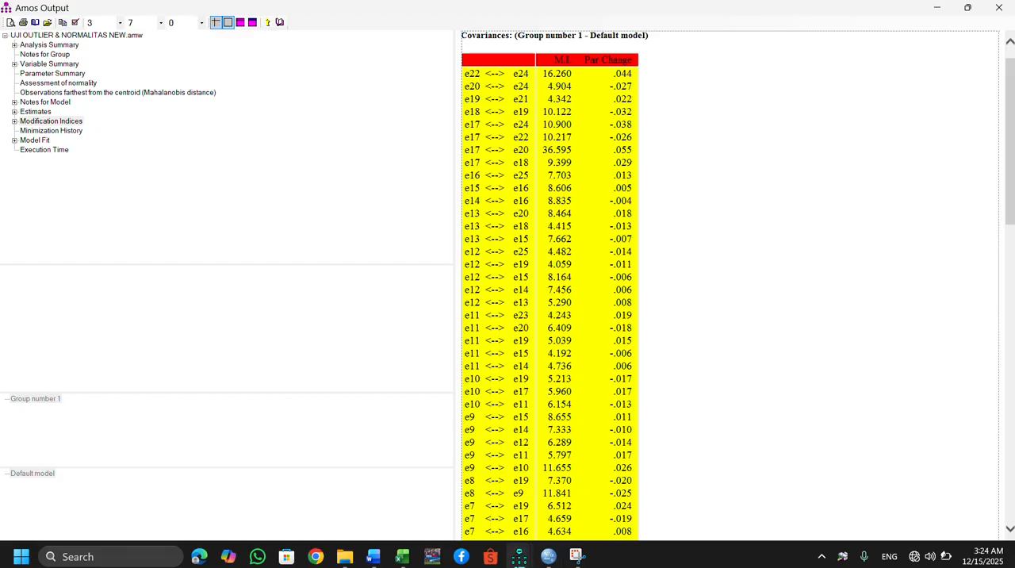
Add a covariance between error terms e17 and e20 in the input path diagram, then recalculate and display the estimates.
{"action": "mouse_move", "coordinate": [519, 556]}
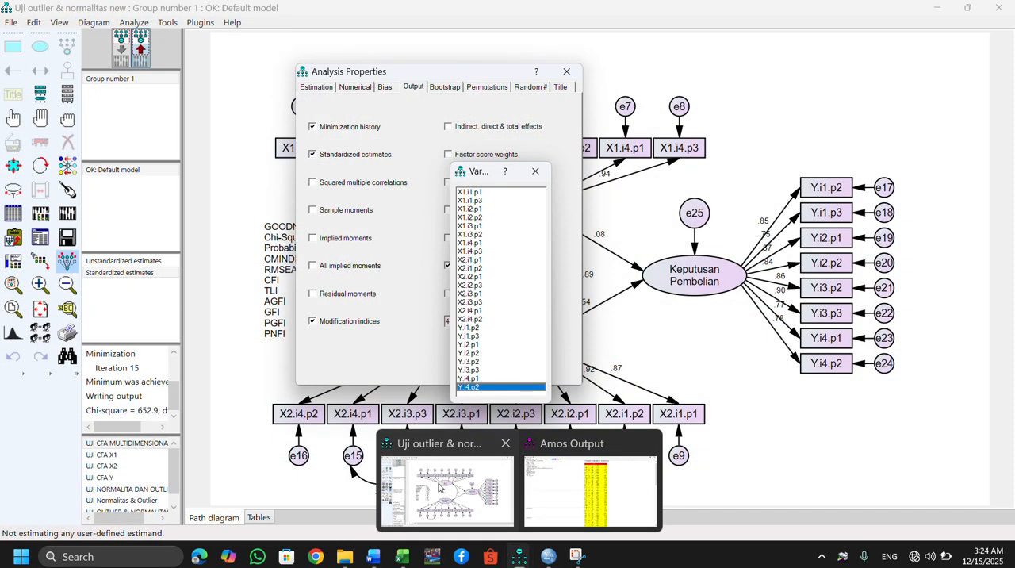
{"action": "left_click", "coordinate": [441, 487]}
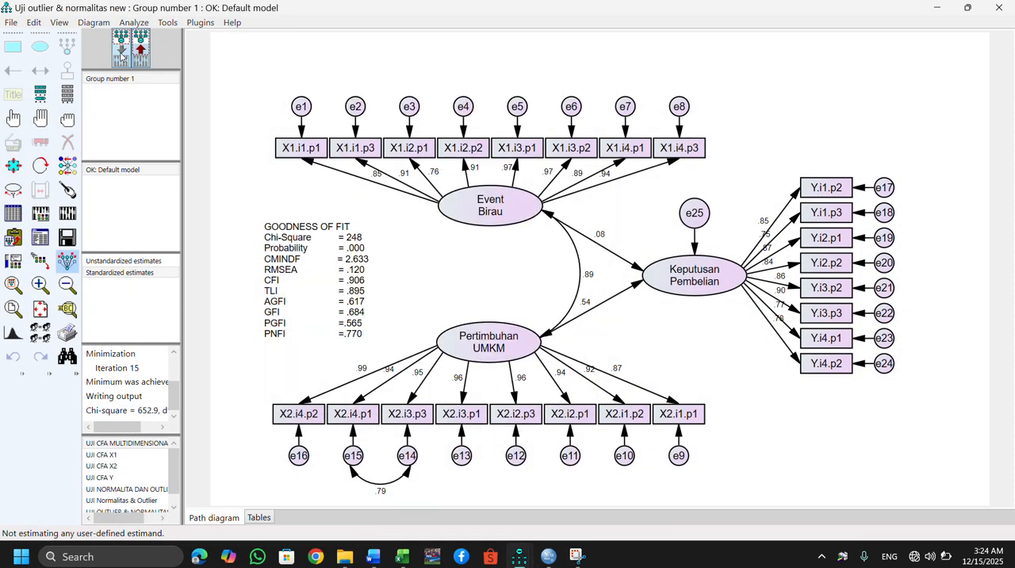
{"action": "left_click", "coordinate": [121, 54]}
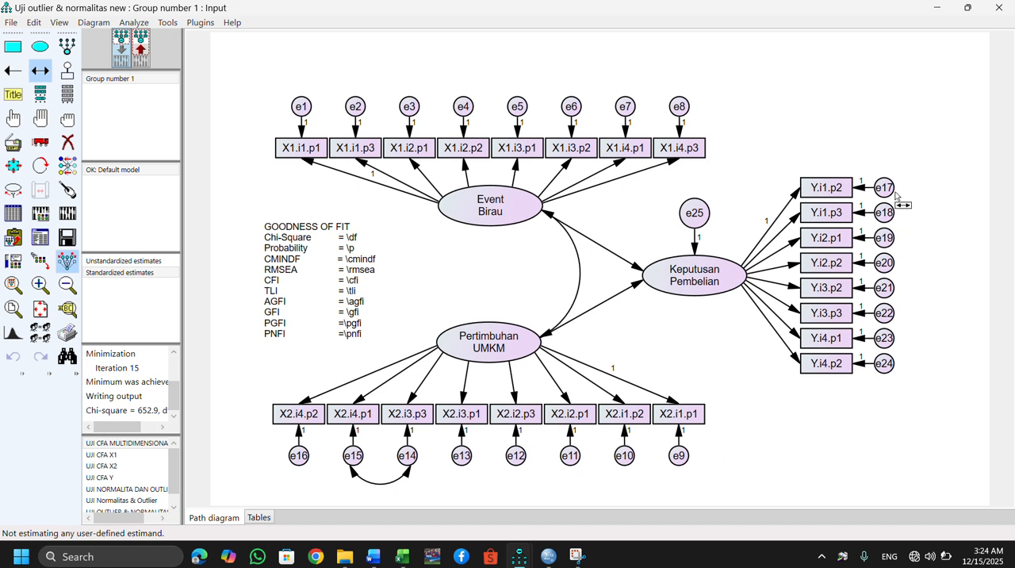
{"action": "left_click_drag", "start_coordinate": [889, 191], "coordinate": [887, 263]}
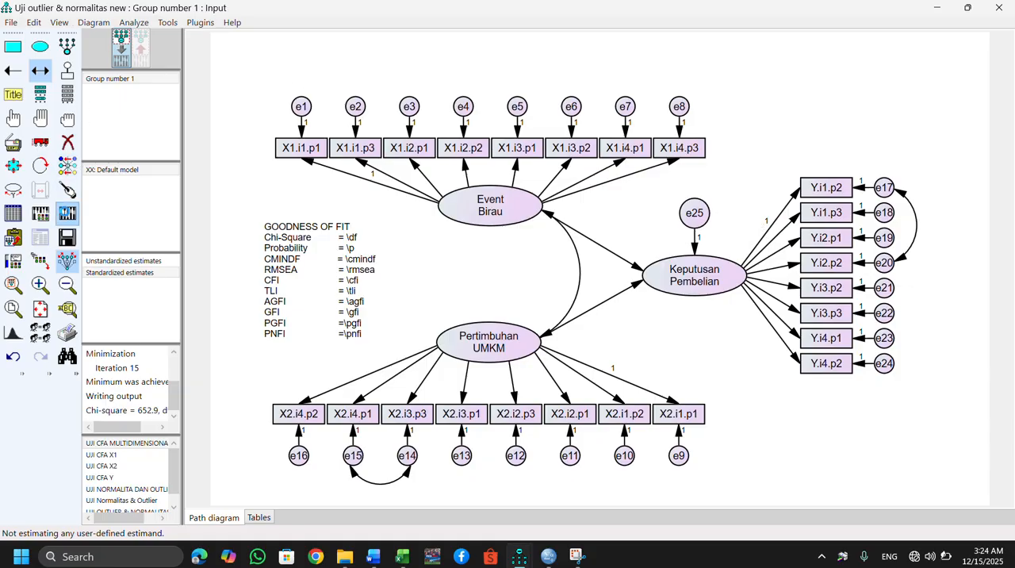
{"action": "left_click", "coordinate": [67, 213]}
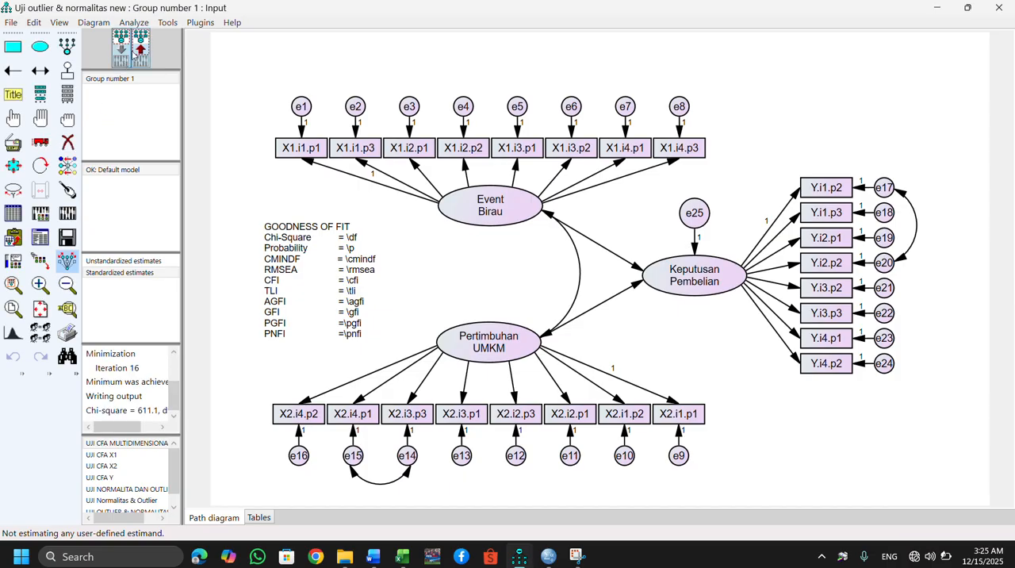
{"action": "left_click", "coordinate": [141, 49]}
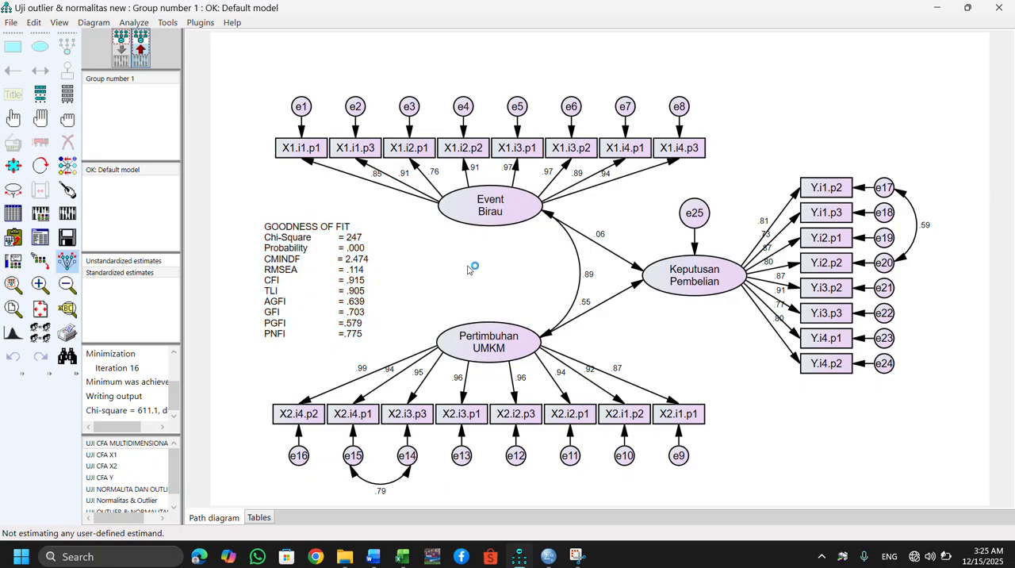
Capture the updated GOODNESS OF FIT block and paste it beneath the first capture in Word's GOODNESS OF FIT document.
{"action": "key", "text": "super+shift+s"}
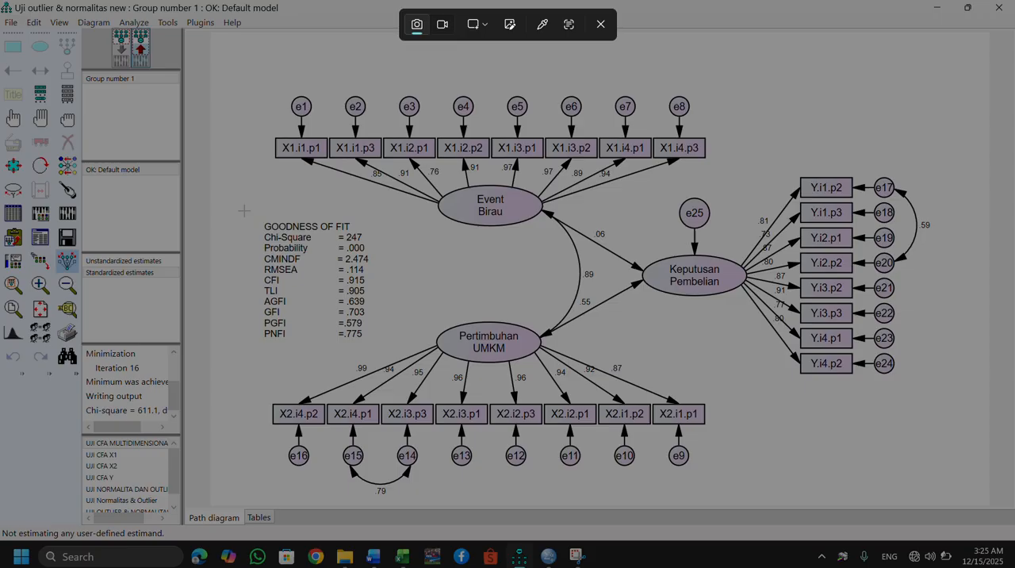
{"action": "left_click_drag", "start_coordinate": [245, 209], "coordinate": [380, 339]}
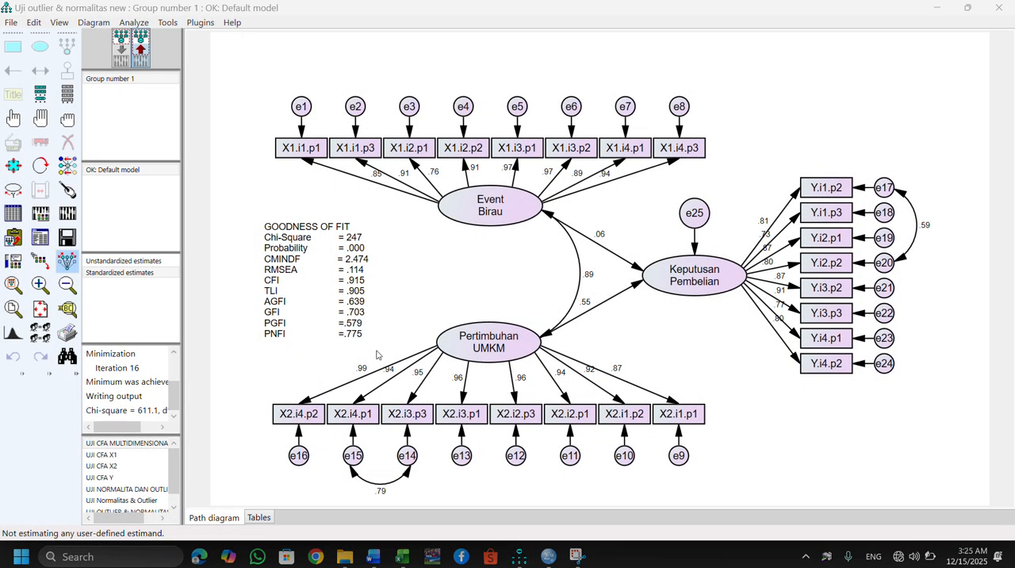
{"action": "mouse_move", "coordinate": [383, 563]}
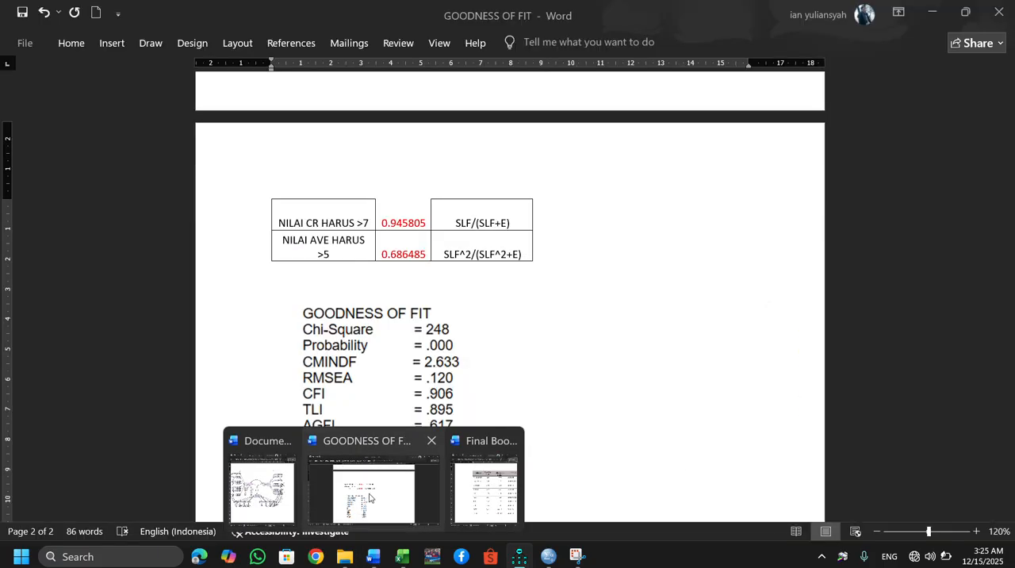
{"action": "left_click", "coordinate": [369, 497]}
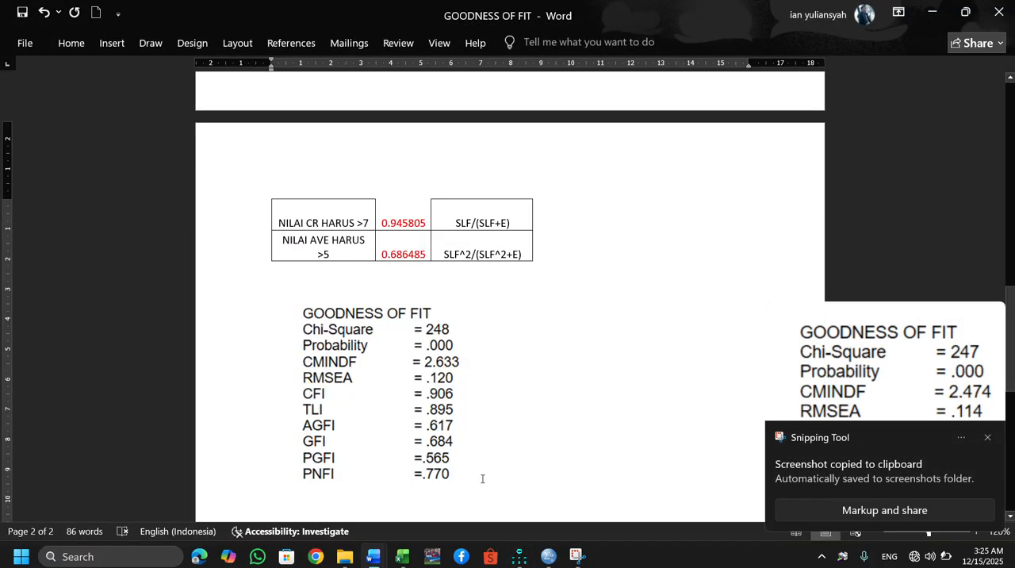
{"action": "key", "text": "Return"}
{"action": "key", "text": "ctrl+v"}
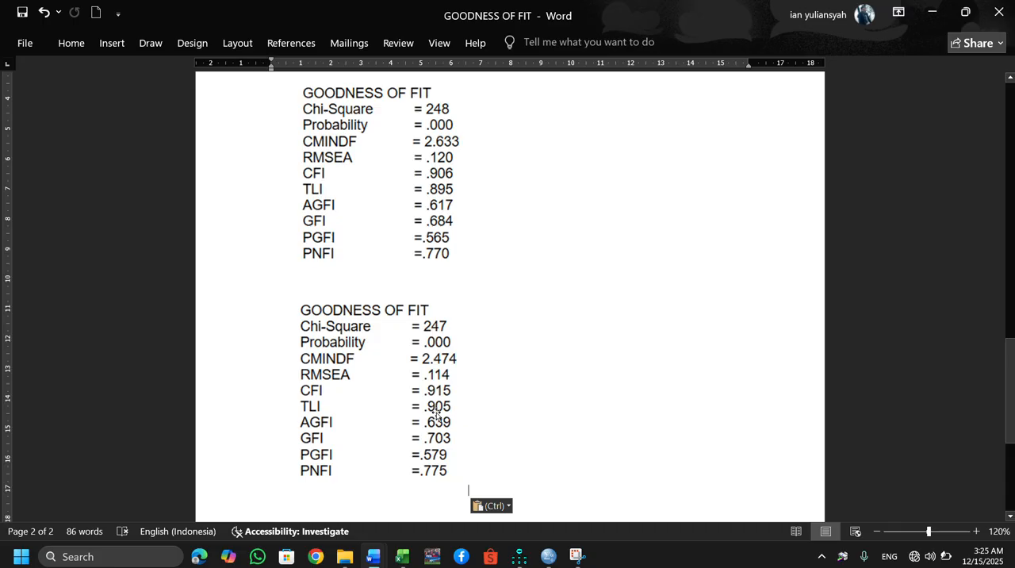
Return to Amos and view the model with its added error covariances as both input and output path diagrams.
{"action": "mouse_move", "coordinate": [528, 556]}
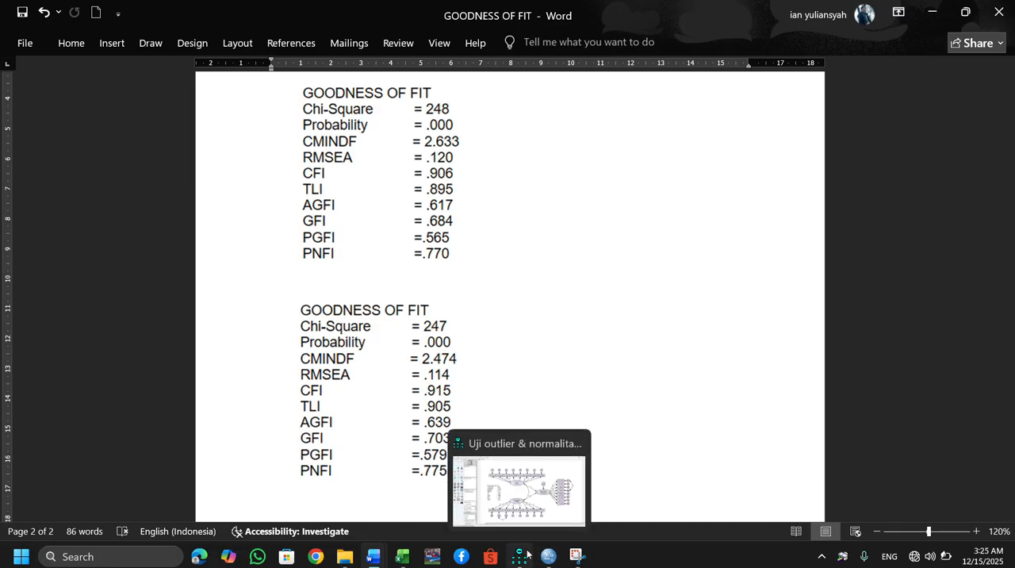
{"action": "left_click", "coordinate": [521, 505]}
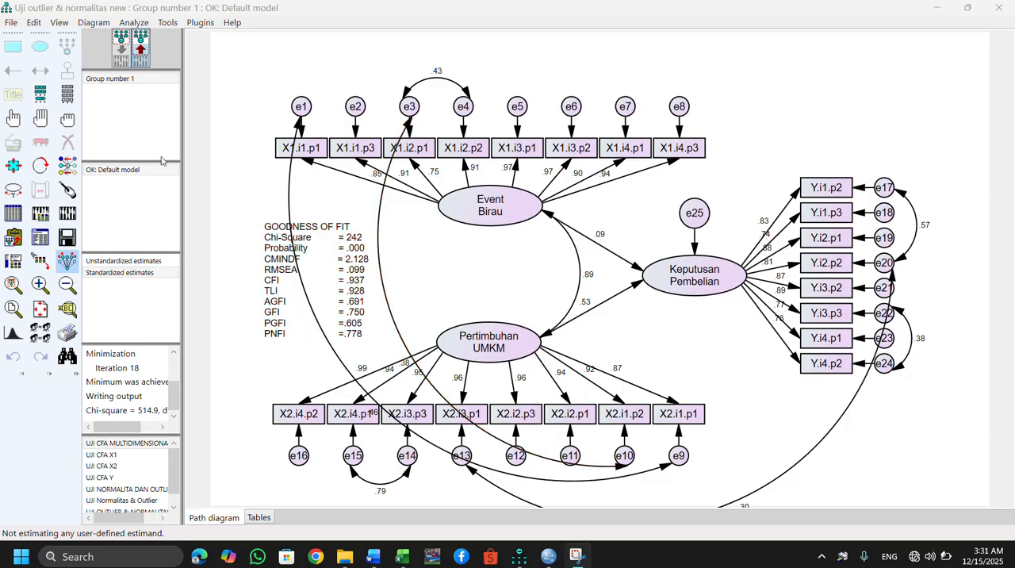
{"action": "left_click", "coordinate": [141, 40]}
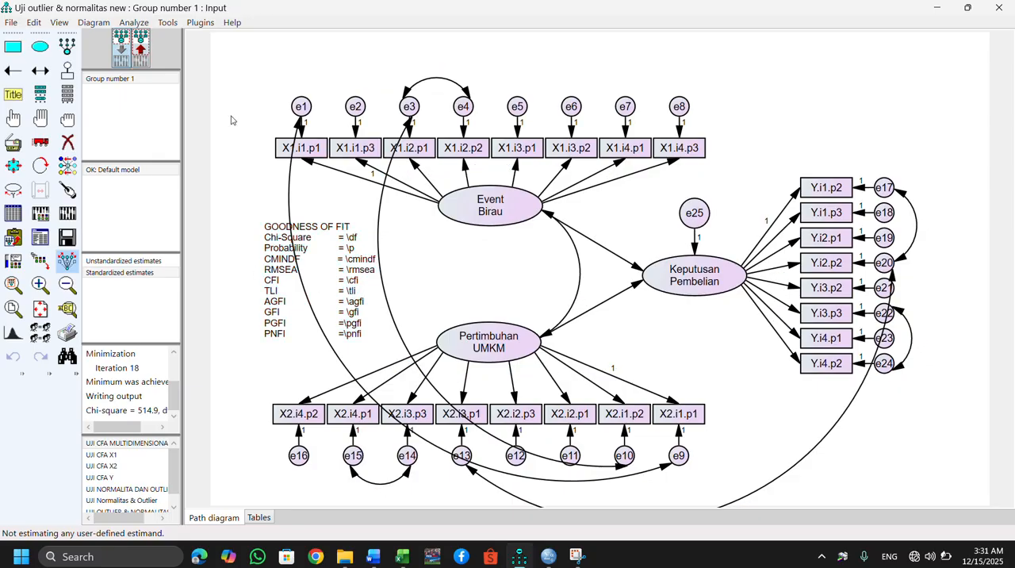
{"action": "left_click", "coordinate": [140, 51]}
{"action": "left_click", "coordinate": [140, 50]}
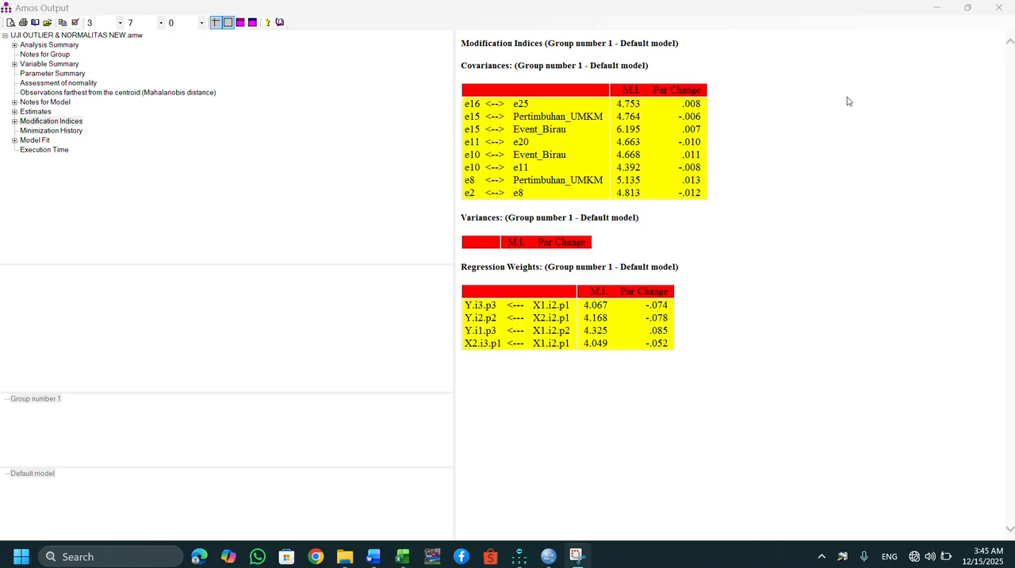
Close the text output, add a covariance between error terms e2 and e8 in the input diagram and recalculate the estimates.
{"action": "left_click", "coordinate": [999, 8]}
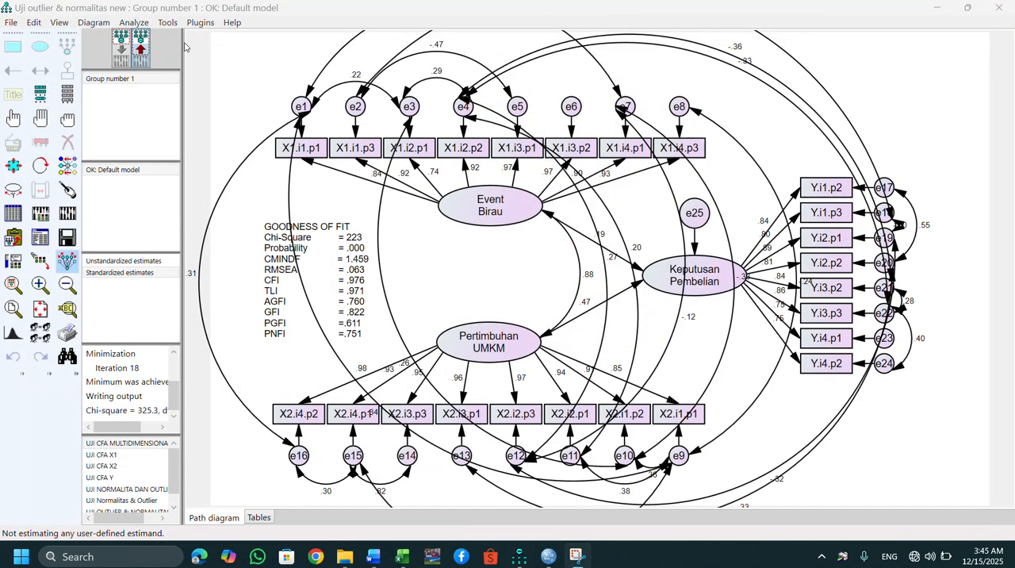
{"action": "left_click", "coordinate": [114, 62]}
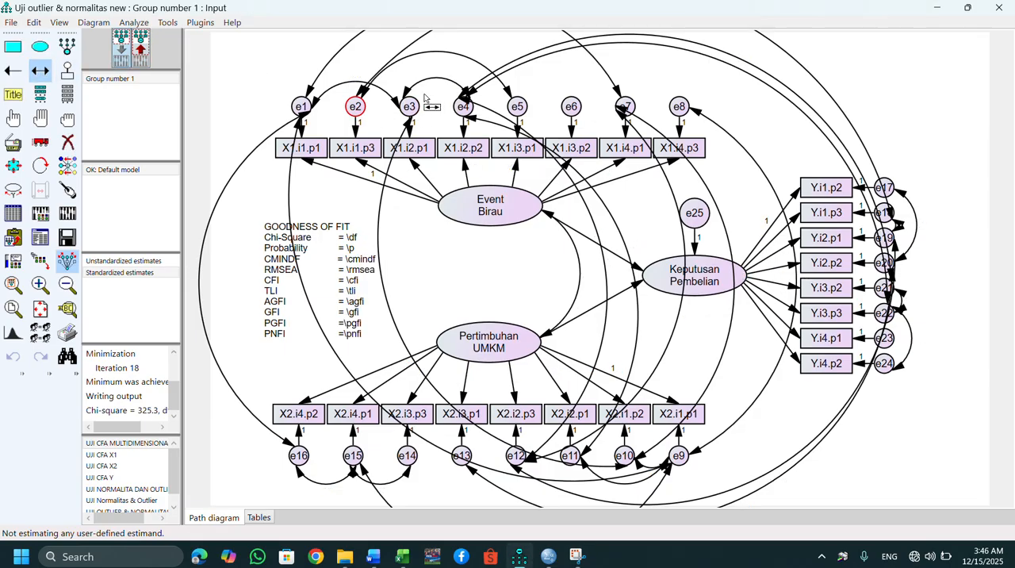
{"action": "left_click_drag", "start_coordinate": [357, 108], "coordinate": [681, 111]}
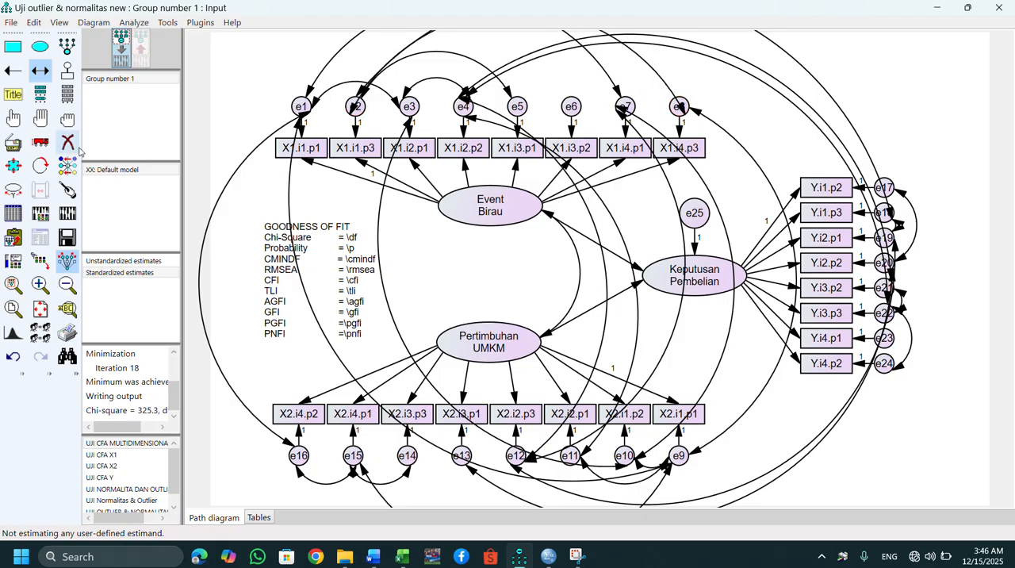
{"action": "left_click", "coordinate": [67, 212]}
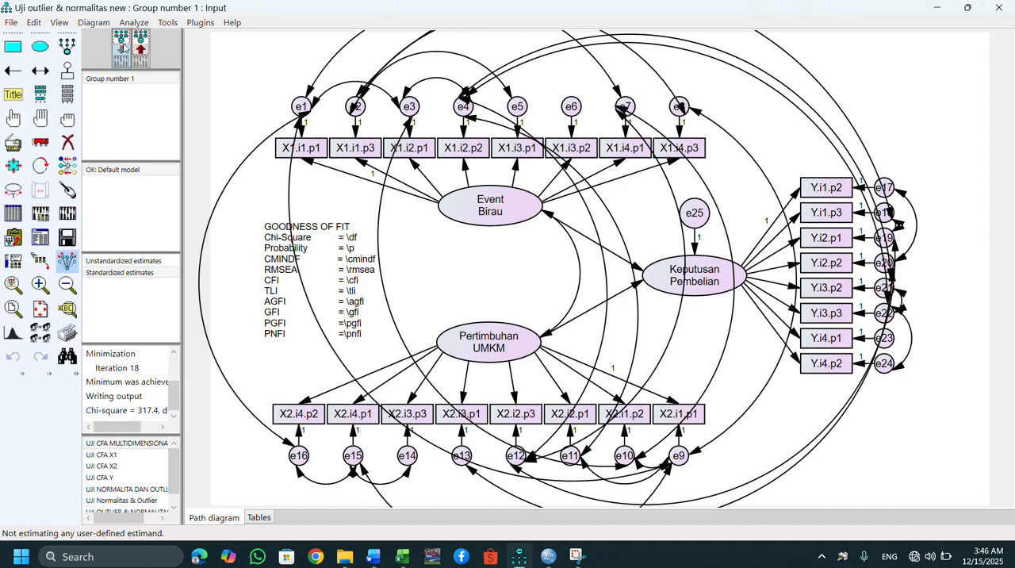
{"action": "left_click", "coordinate": [140, 53]}
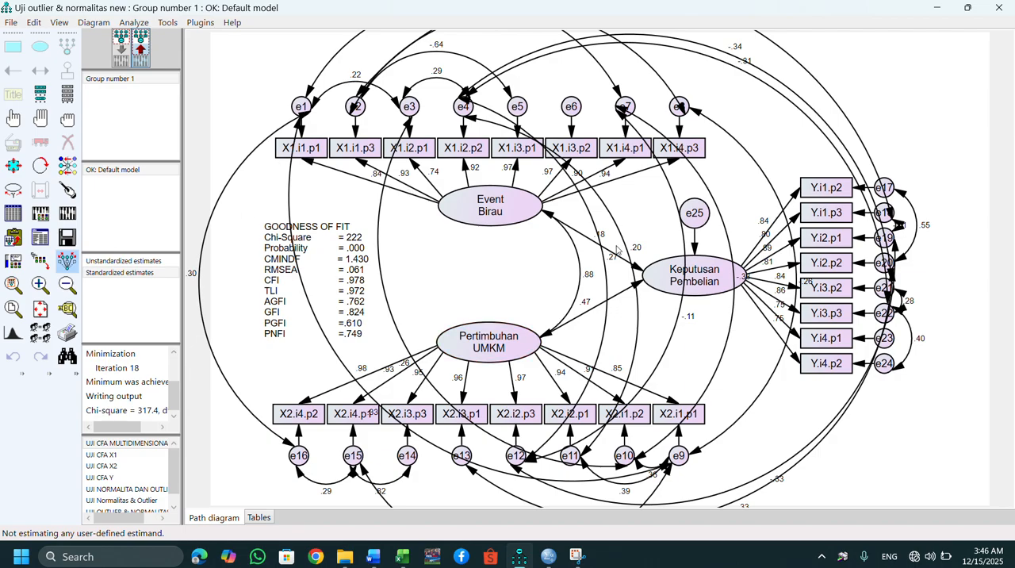
Open the recalculated model's text output and check the remaining Modification Indices.
{"action": "left_click", "coordinate": [40, 236]}
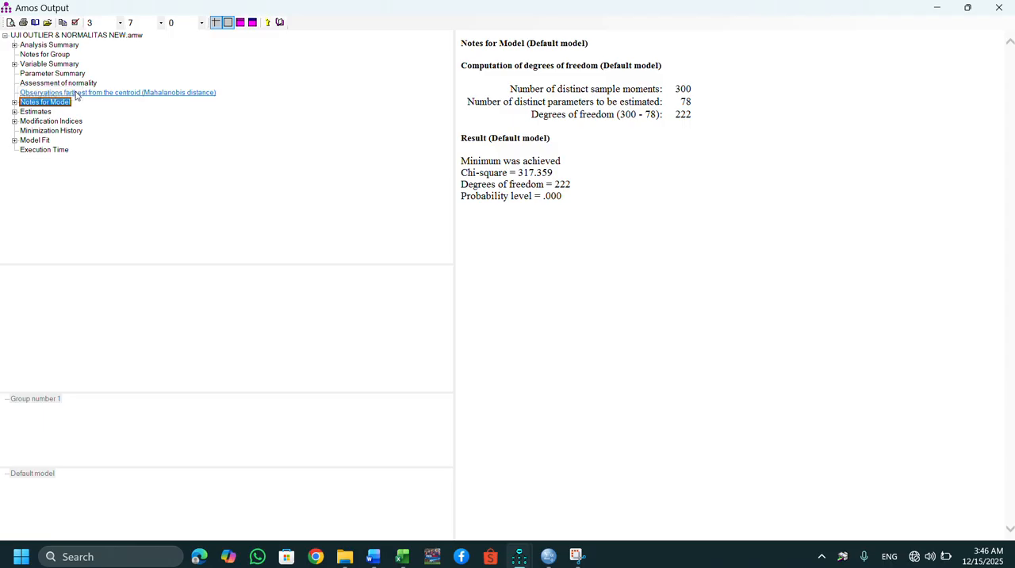
{"action": "left_click", "coordinate": [65, 123]}
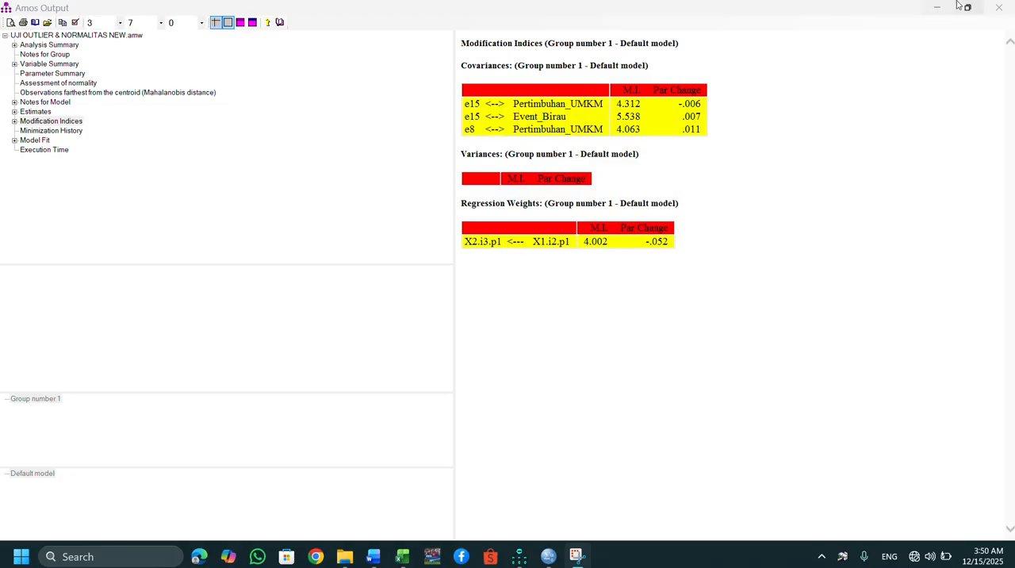
Close the text output and compare the model's goodness-of-fit values with the criteria table in Word's Final Book Project document beside Amos.
{"action": "left_click", "coordinate": [1006, 11]}
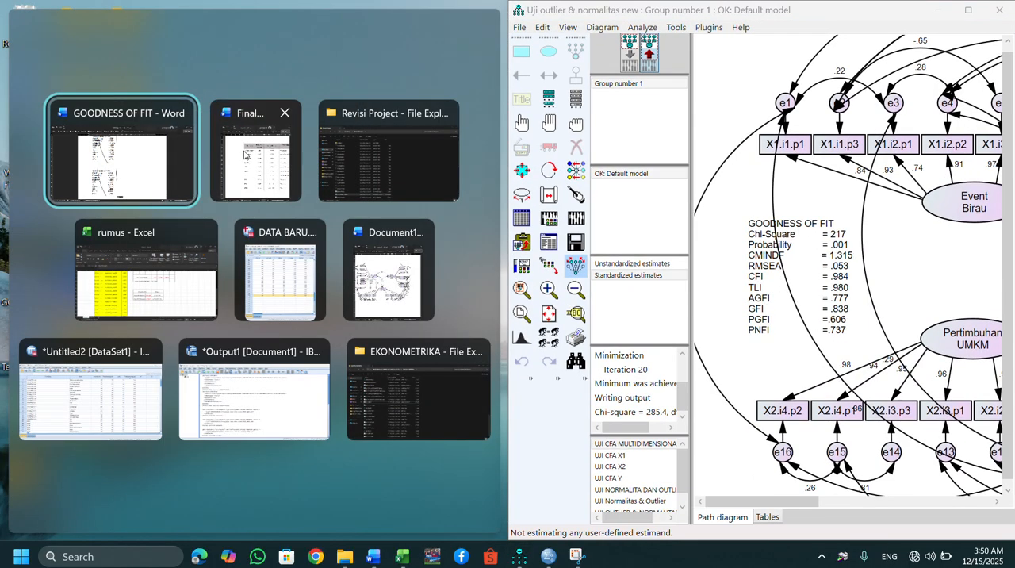
{"action": "left_click", "coordinate": [244, 154]}
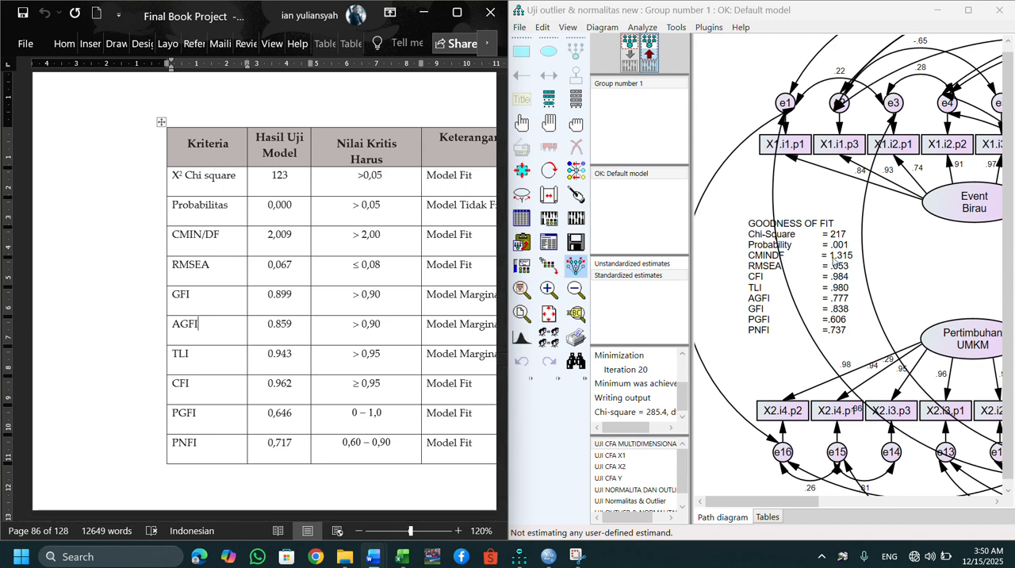
{"action": "left_click", "coordinate": [839, 264]}
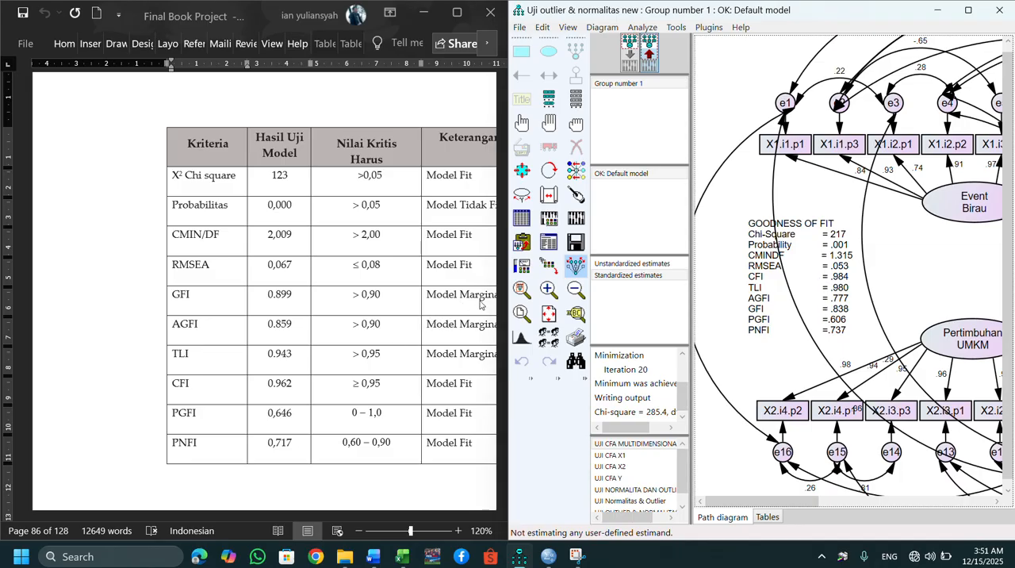
{"action": "key", "text": "alt+Tab"}
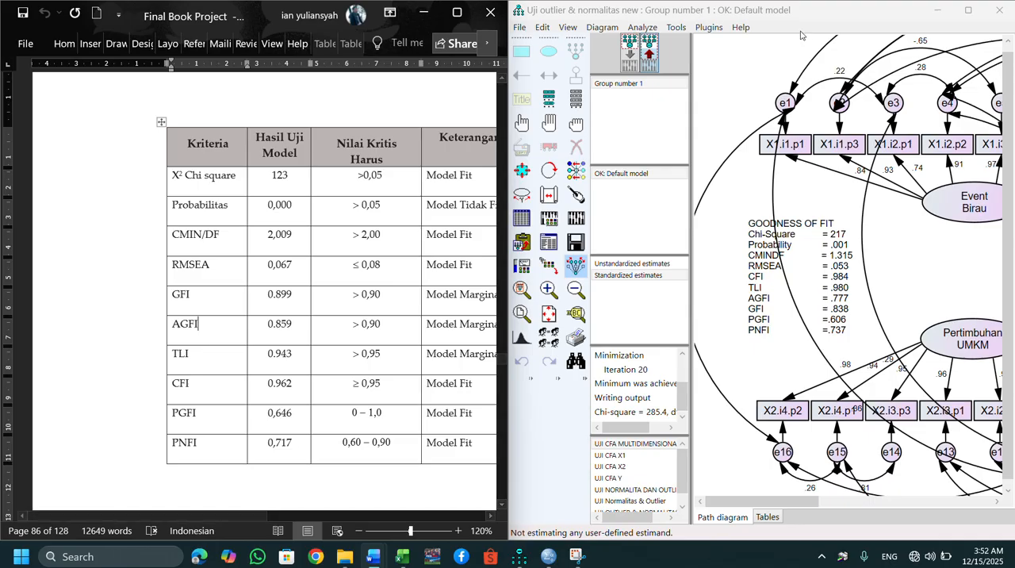
{"action": "left_click", "coordinate": [844, 21]}
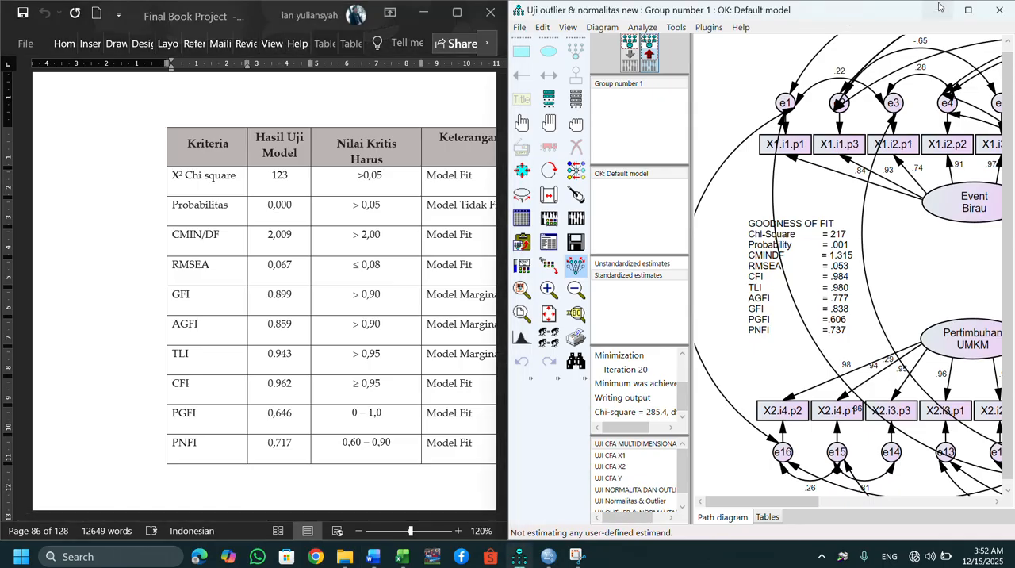
Maximize the Amos window, open the text output and display the Regression Weights table among the scalar estimates.
{"action": "left_click", "coordinate": [968, 10]}
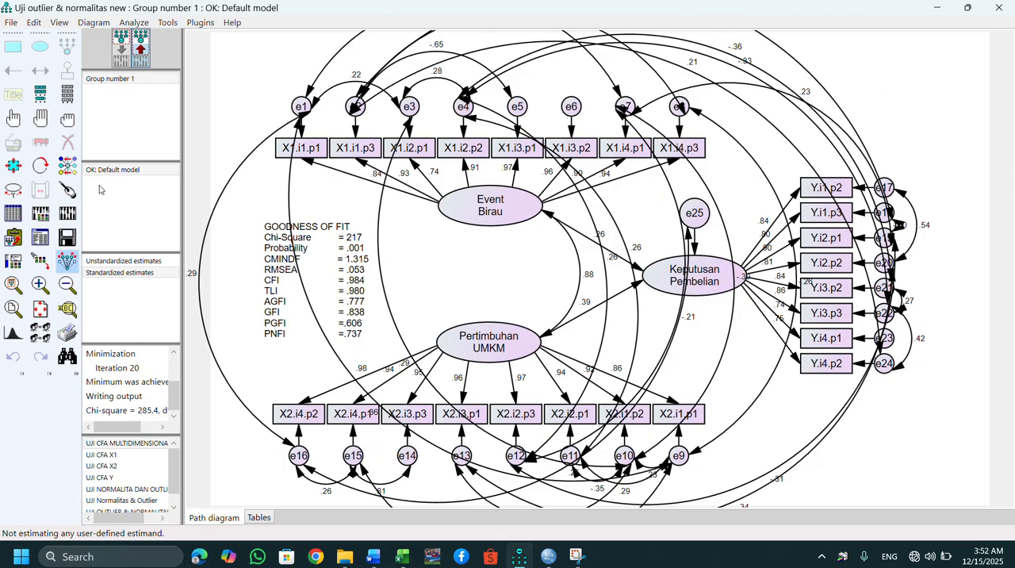
{"action": "left_click", "coordinate": [46, 234]}
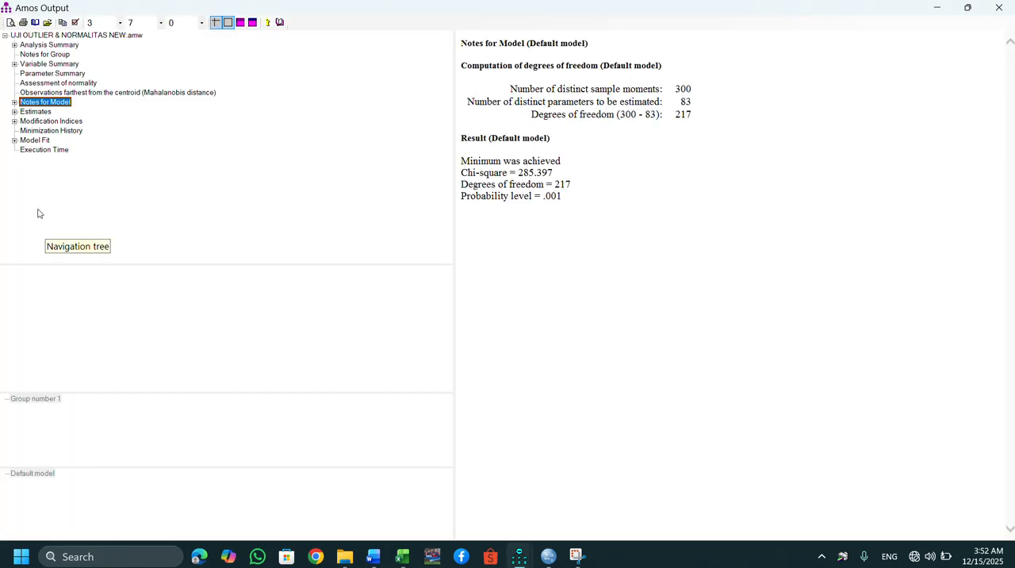
{"action": "left_click", "coordinate": [14, 113]}
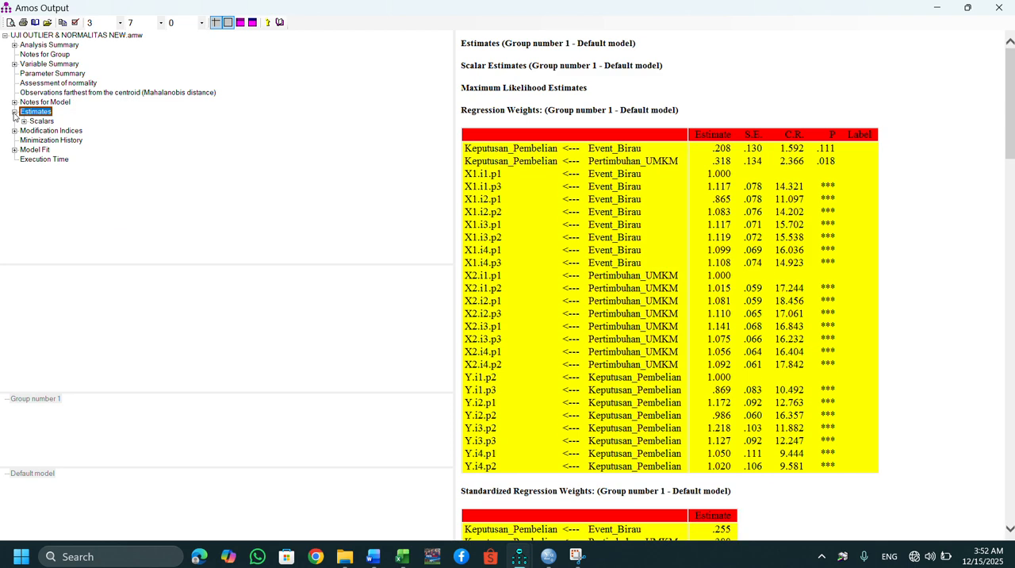
{"action": "left_click", "coordinate": [24, 121]}
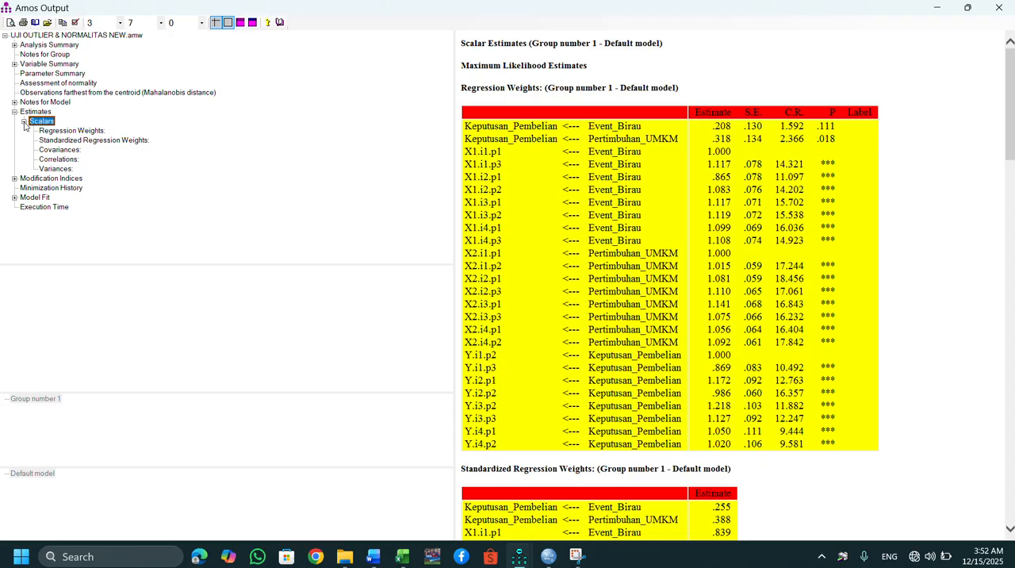
{"action": "left_click", "coordinate": [70, 131]}
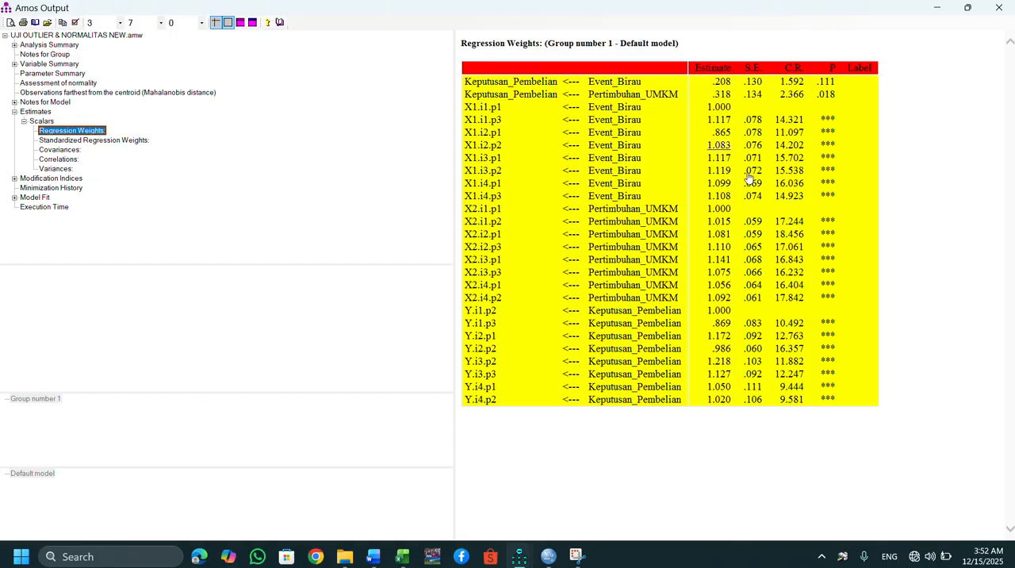
Copy the header and two Keputusan_Pembelian rows of the Regression Weights and paste them below the last capture in Word's GOODNESS OF FIT document.
{"action": "left_click_drag", "start_coordinate": [847, 398], "coordinate": [713, 321]}
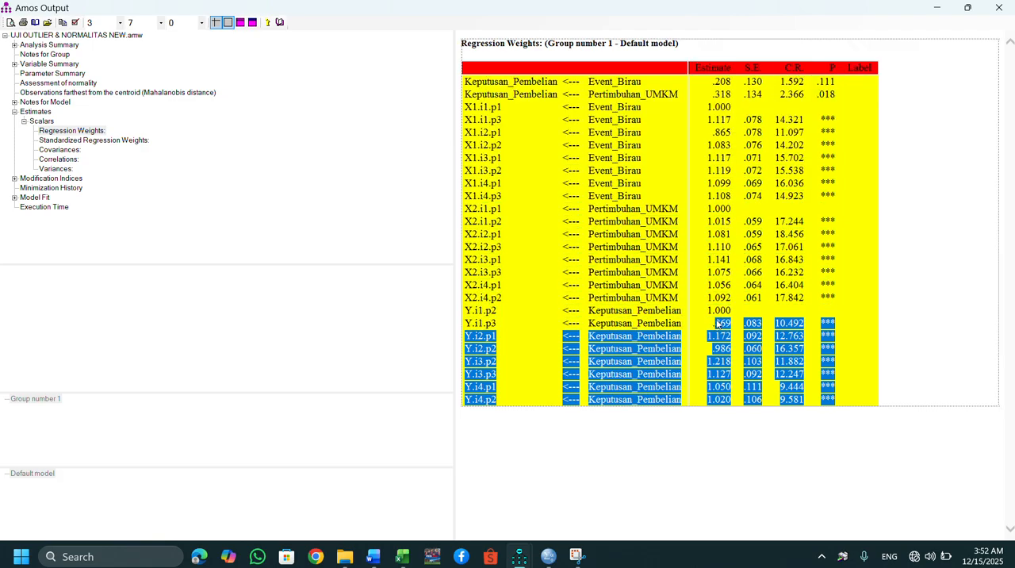
{"action": "left_click", "coordinate": [853, 97]}
{"action": "left_click_drag", "start_coordinate": [828, 96], "coordinate": [530, 64]}
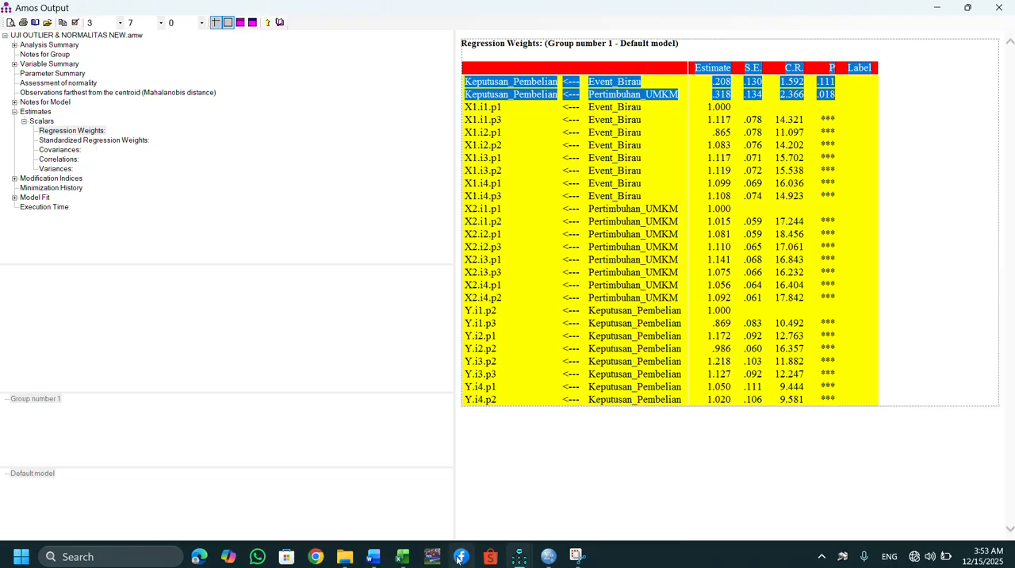
{"action": "left_click", "coordinate": [367, 559]}
{"action": "left_click", "coordinate": [430, 503]}
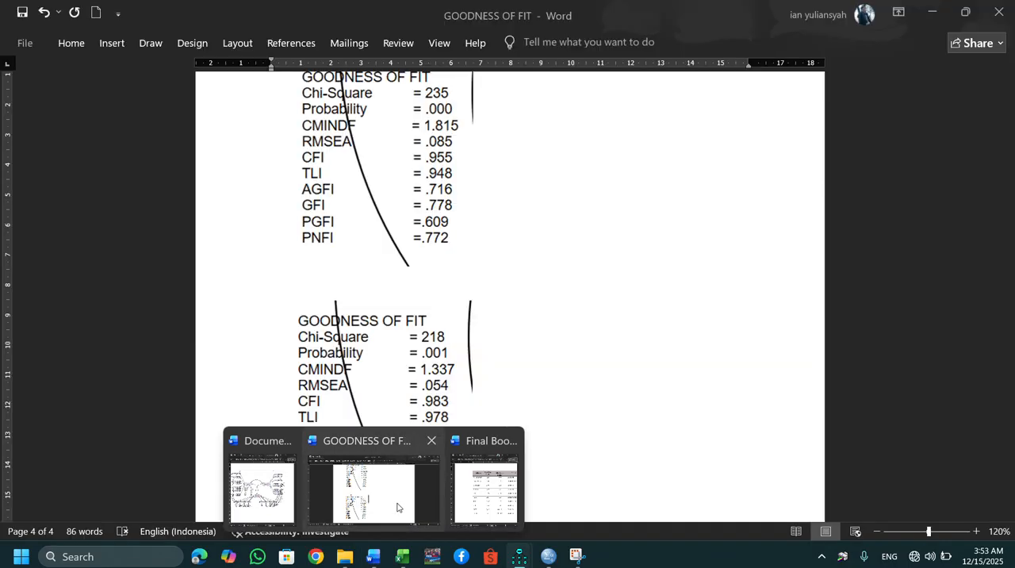
{"action": "scroll", "coordinate": [508, 481], "scroll_direction": "down", "scroll_amount": 1}
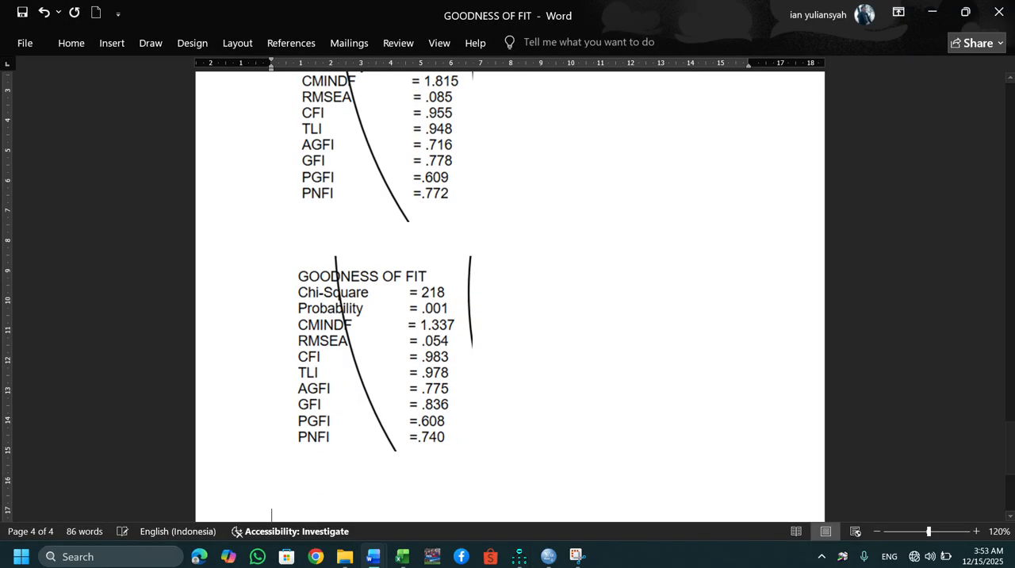
{"action": "type", "text": "Estimate\tS.E.\tC.R.\tP\tLabel Keputusan_Pembelian <--- Event_Birau\t.208\t.130\t1.592\t.111 Keputusan_Pembelian <--- Pertimbuhan_UMKM\t.318\t.134\t2.366\t.018"}
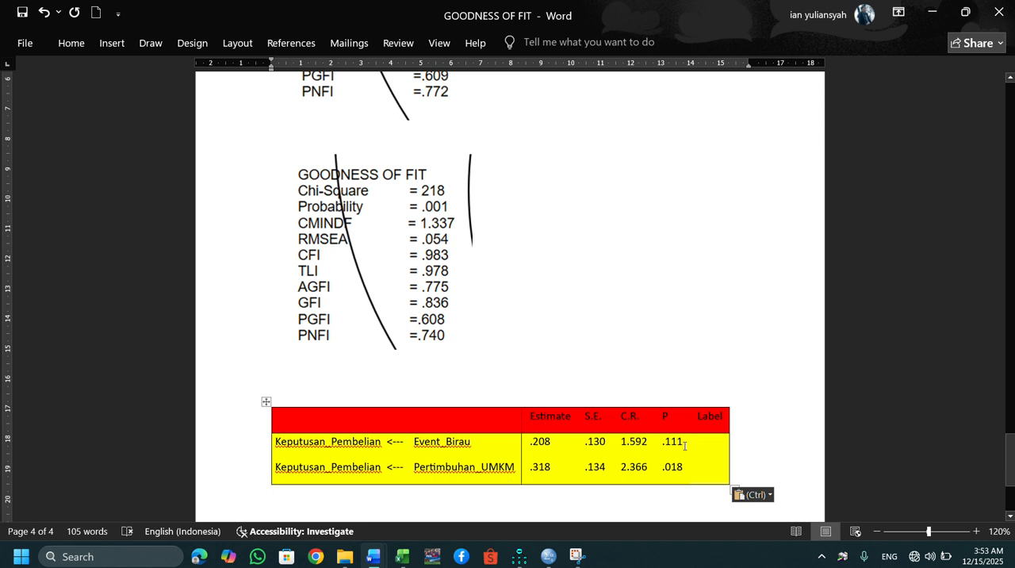
Add the note "P-VALUE < 0,05 Pengaruhnya signifikan" directly below the pasted regression weights table.
{"action": "mouse_move", "coordinate": [685, 445]}
{"action": "left_mouse_down"}
{"action": "mouse_move", "coordinate": [635, 445]}
{"action": "mouse_move", "coordinate": [674, 446]}
{"action": "left_mouse_up"}
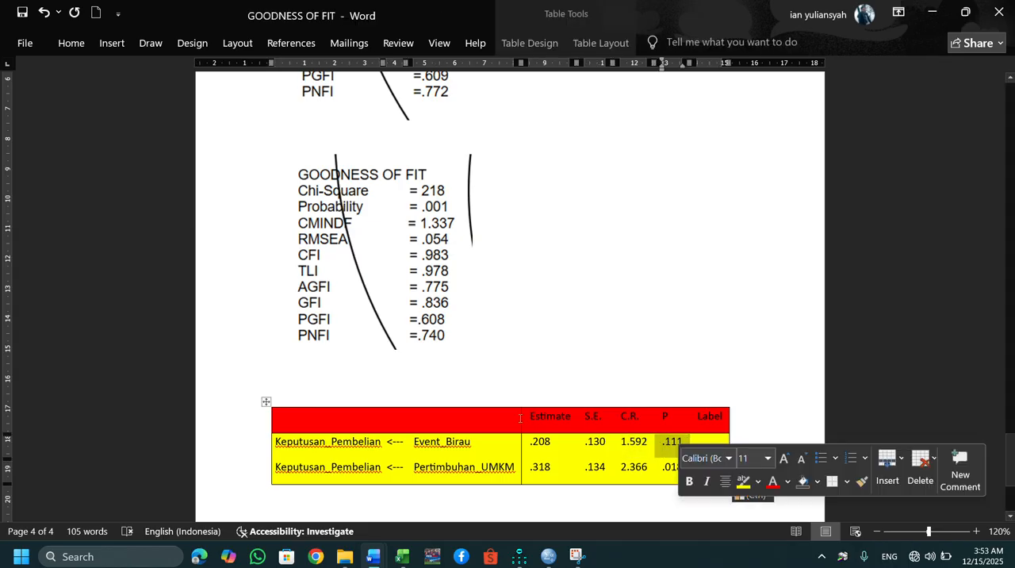
{"action": "left_click", "coordinate": [528, 493]}
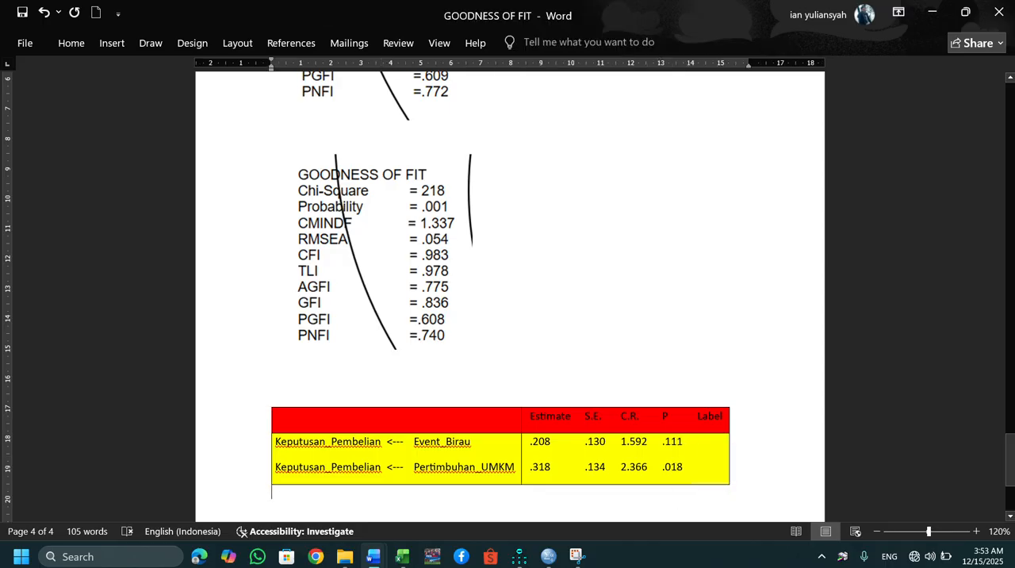
{"action": "type", "text": "P-"}
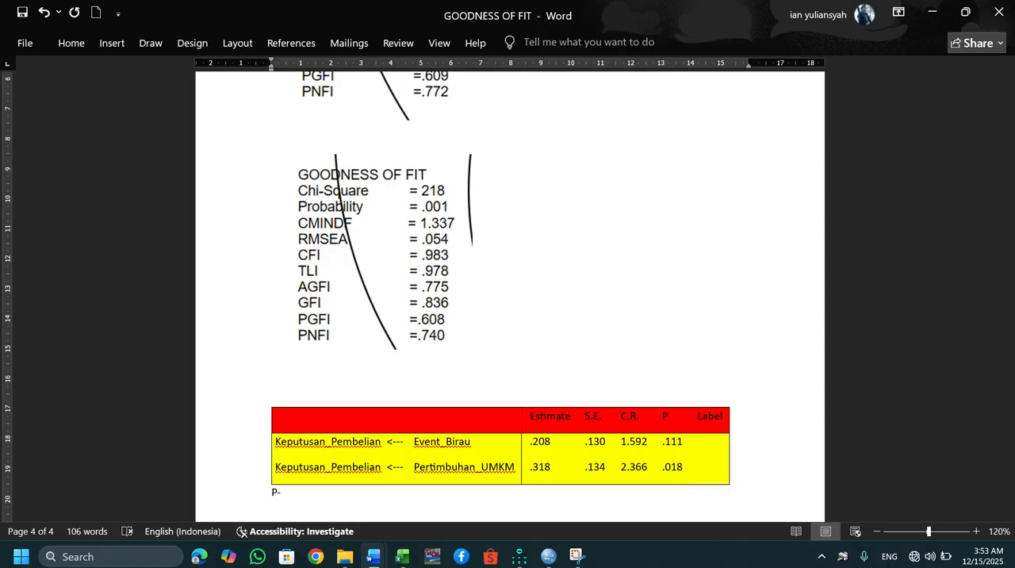
{"action": "type", "text": "VALUE < 0,05"}
{"action": "type", "text": "Pengaruhn"}
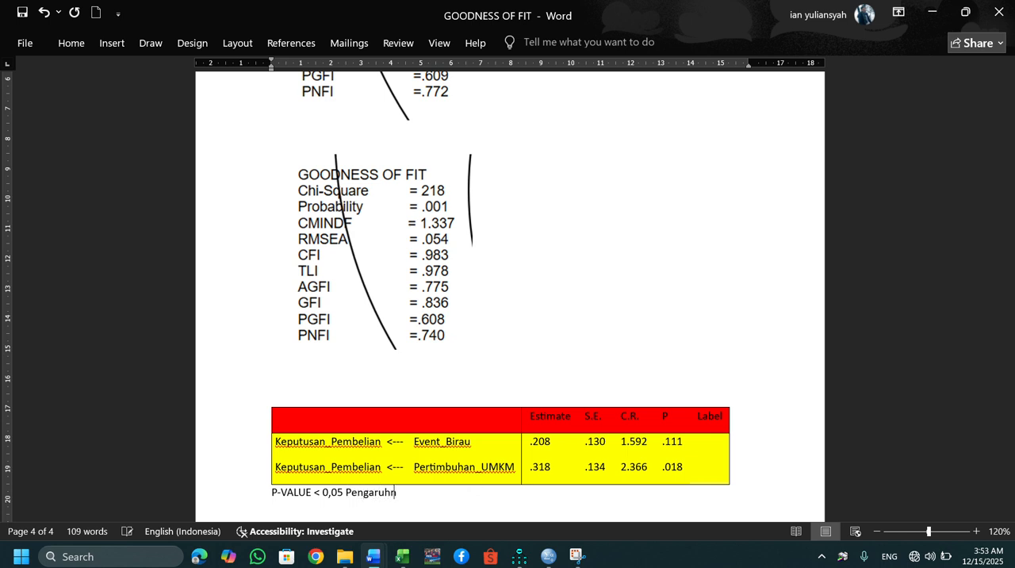
{"action": "type", "text": "ya signifikan"}
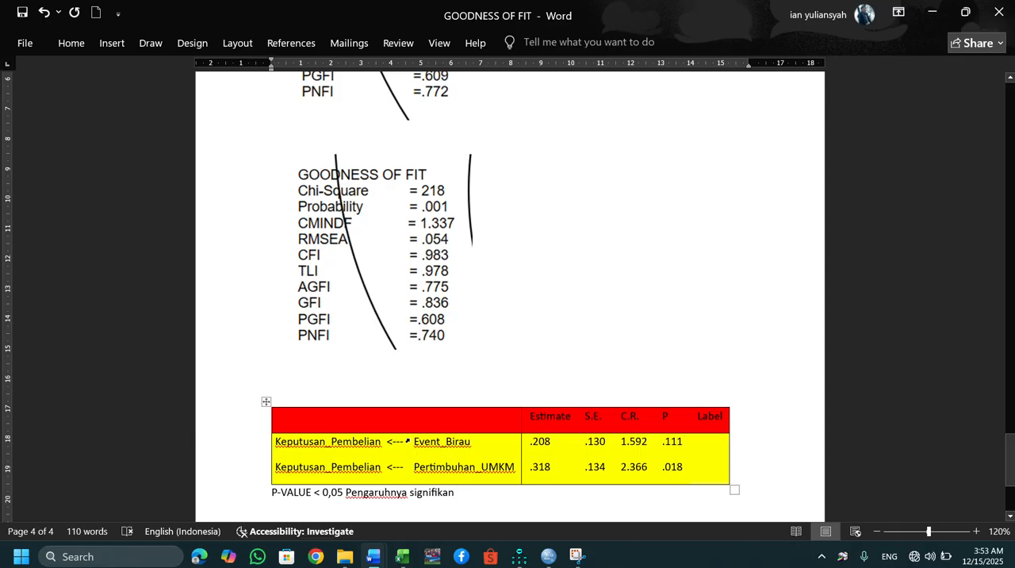
Check the Event_Birau row's P value and add the line "X1 --→ Y Tidak signifikan" under the P-VALUE note.
{"action": "left_click_drag", "start_coordinate": [477, 442], "coordinate": [399, 442]}
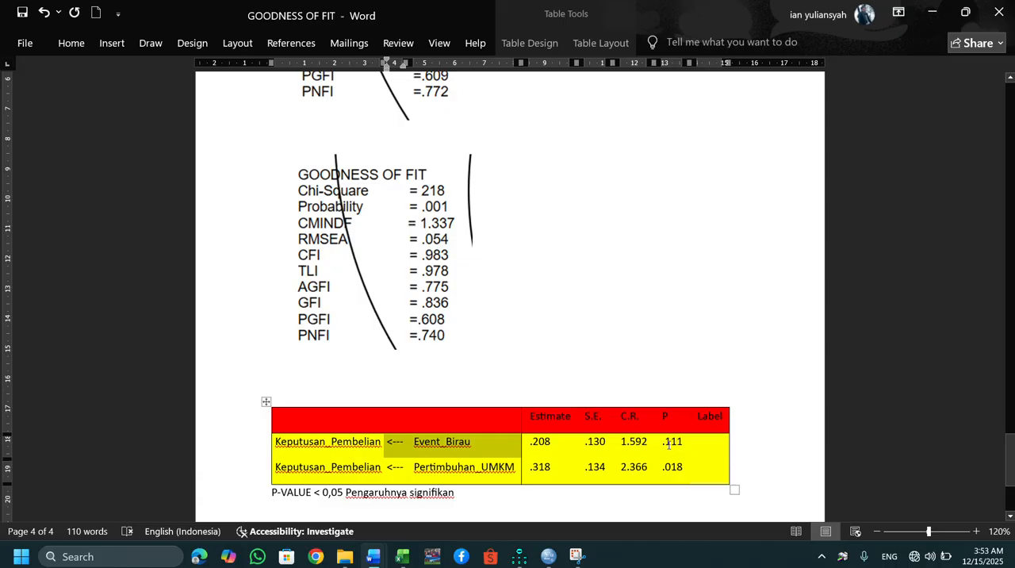
{"action": "left_click_drag", "start_coordinate": [681, 442], "coordinate": [670, 448]}
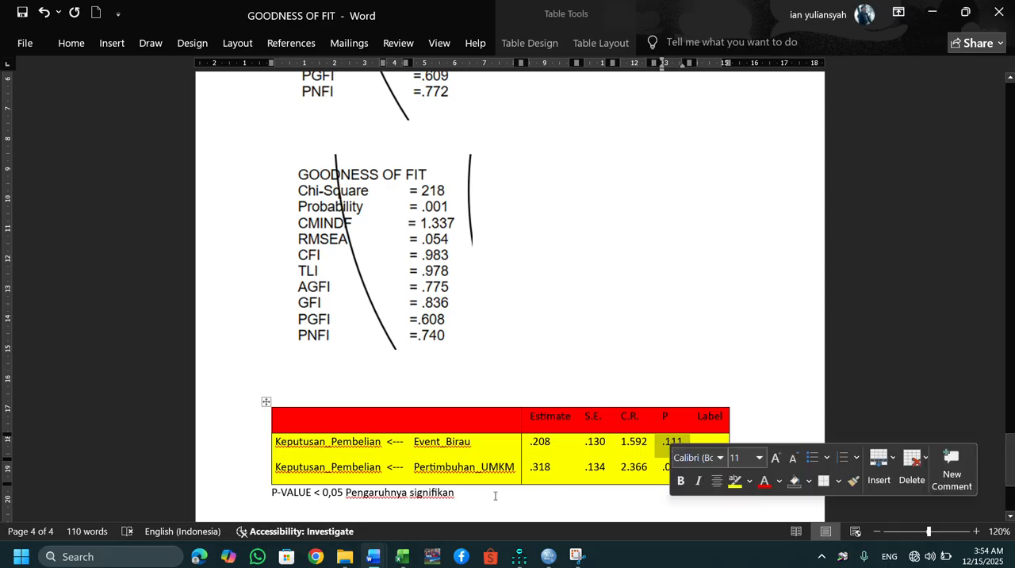
{"action": "left_click", "coordinate": [469, 494]}
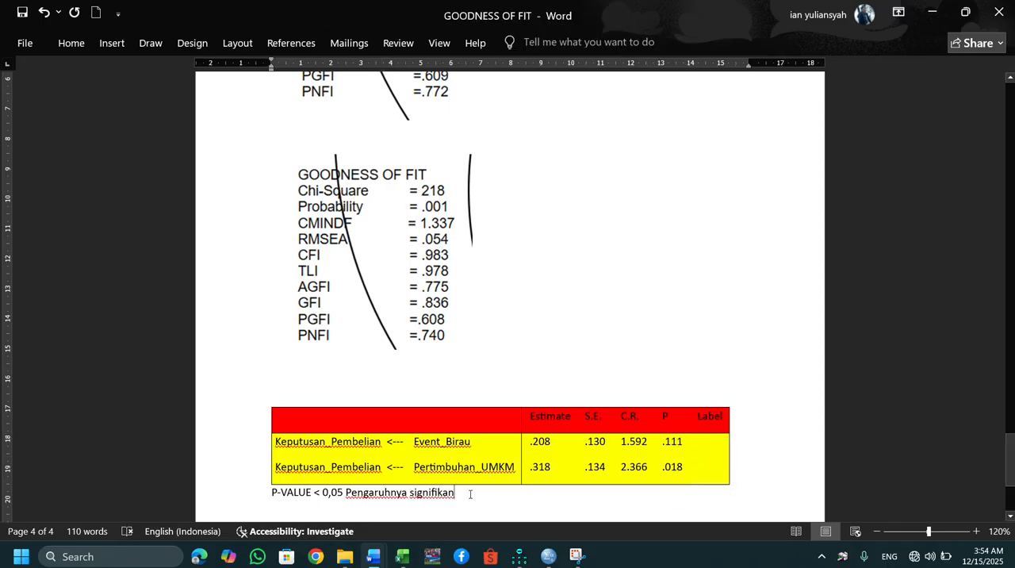
{"action": "key", "text": "Return"}
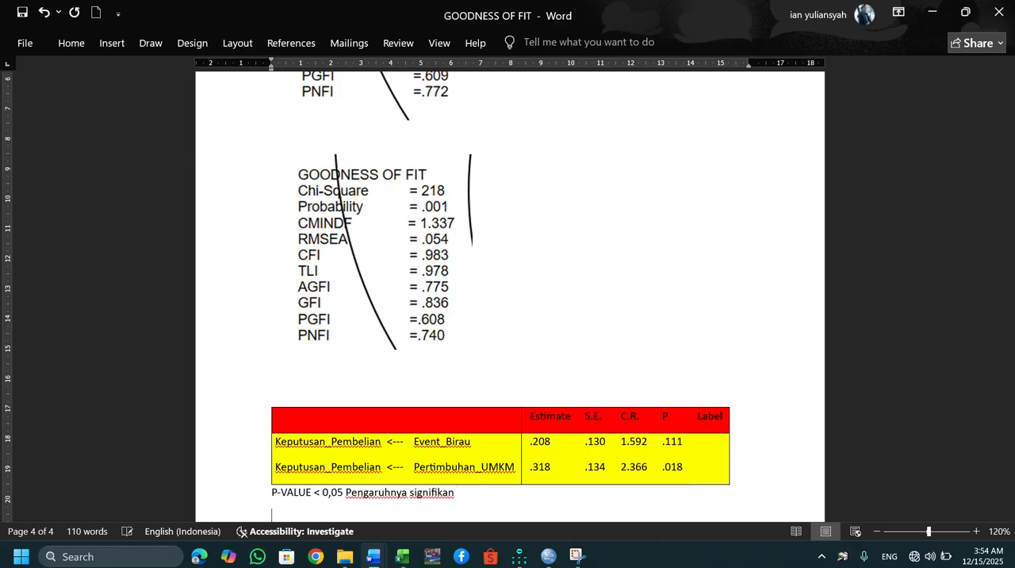
{"action": "type", "text": "X1"}
{"action": "type", "text": "----"}
{"action": "type", "text": "> "}
{"action": "type", "text": "Y T"}
{"action": "type", "text": "idak"}
{"action": "type", "text": " signif"}
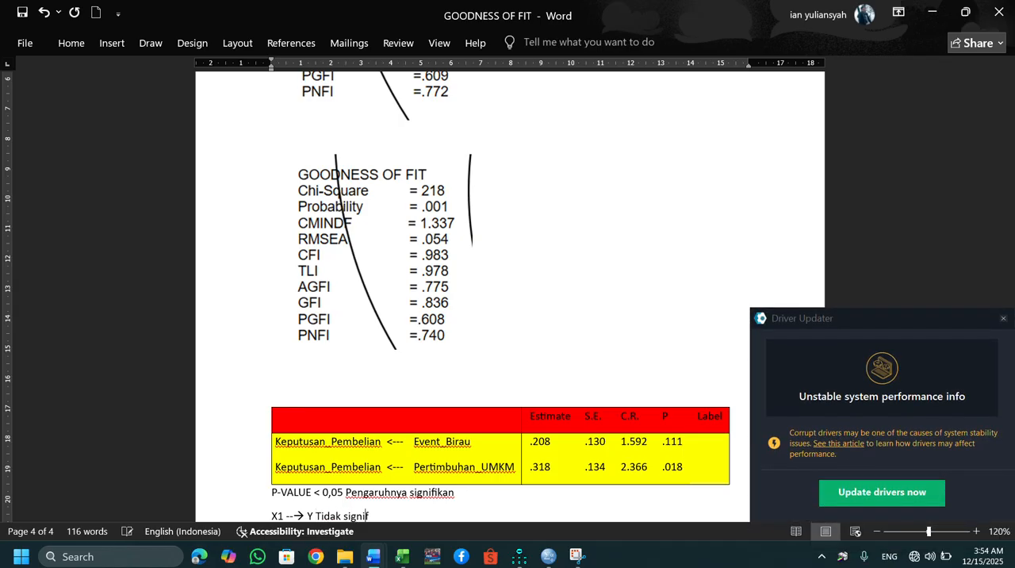
{"action": "type", "text": "ikan"}
{"action": "key", "text": "Return"}
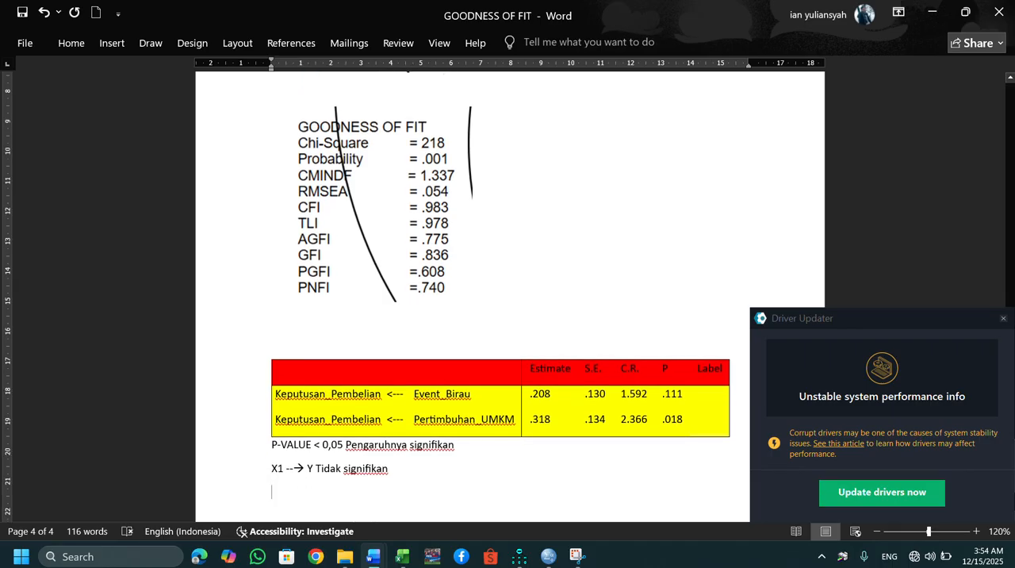
Write the conclusion "X2 → Y Signifikan" on the line below the X1 result.
{"action": "type", "text": "2"}
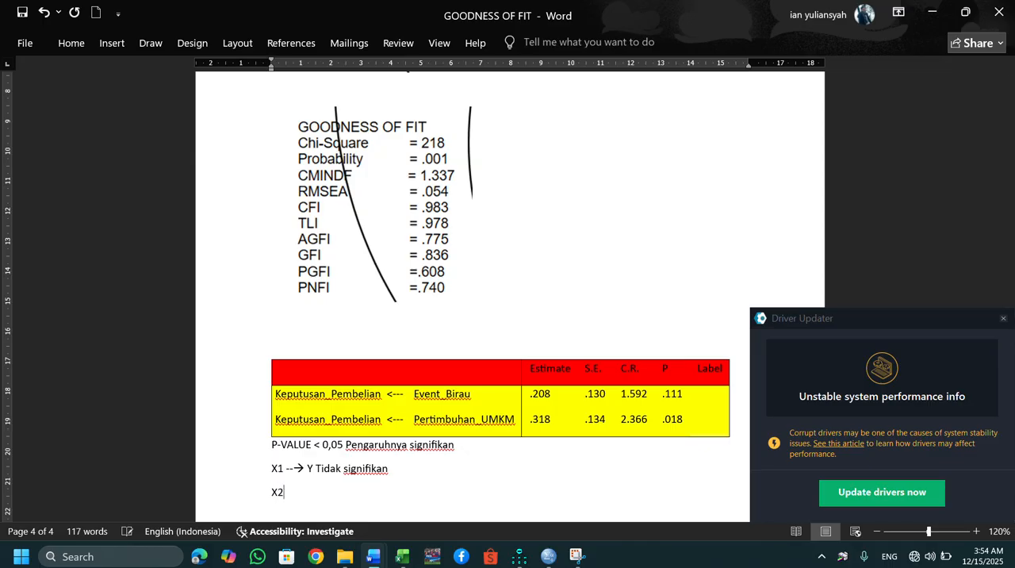
{"action": "type", "text": " -->"}
{"action": "type", "text": "Y"}
{"action": "type", "text": " Signif"}
{"action": "type", "text": "ikan"}
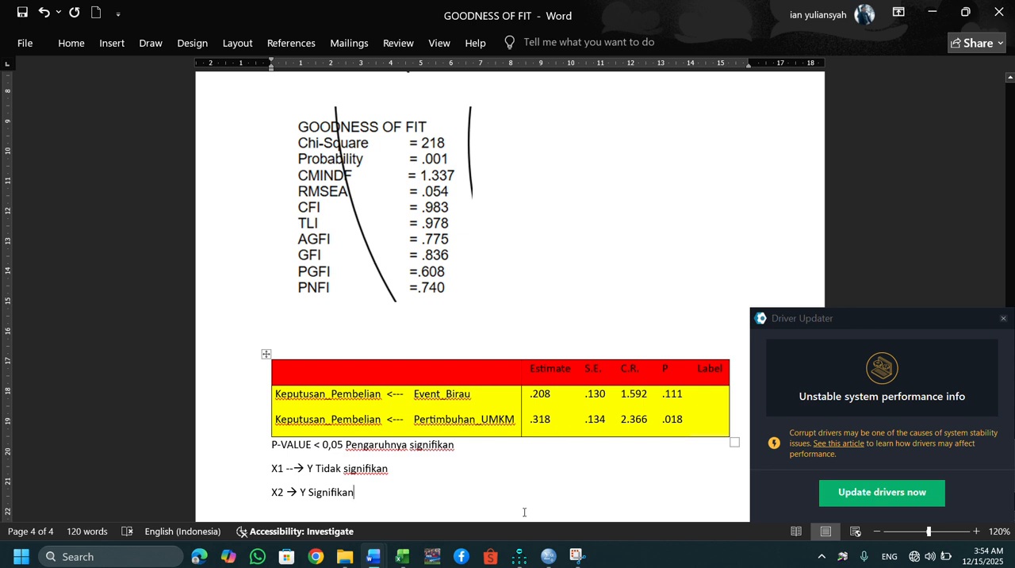
{"action": "mouse_move", "coordinate": [526, 559]}
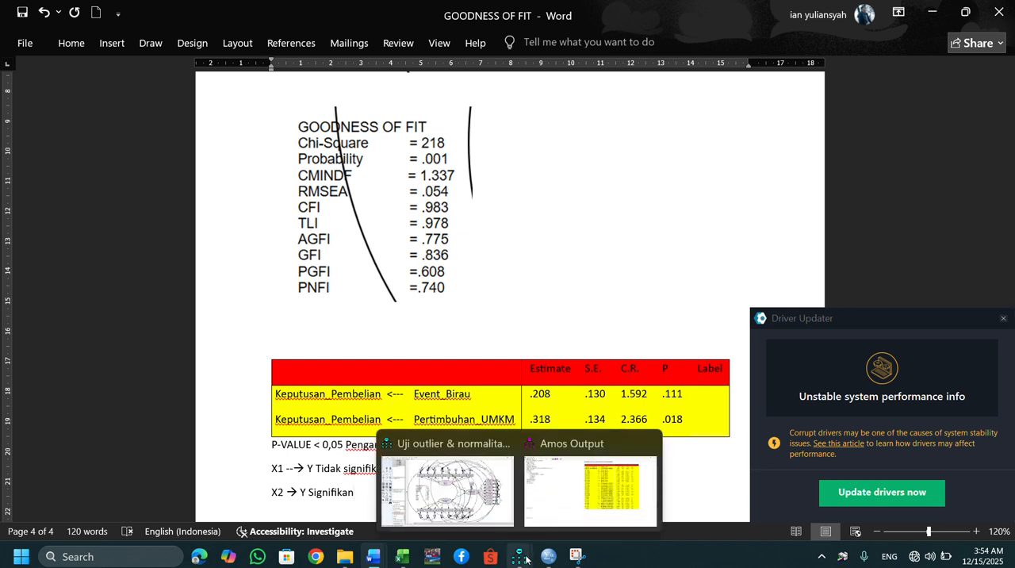
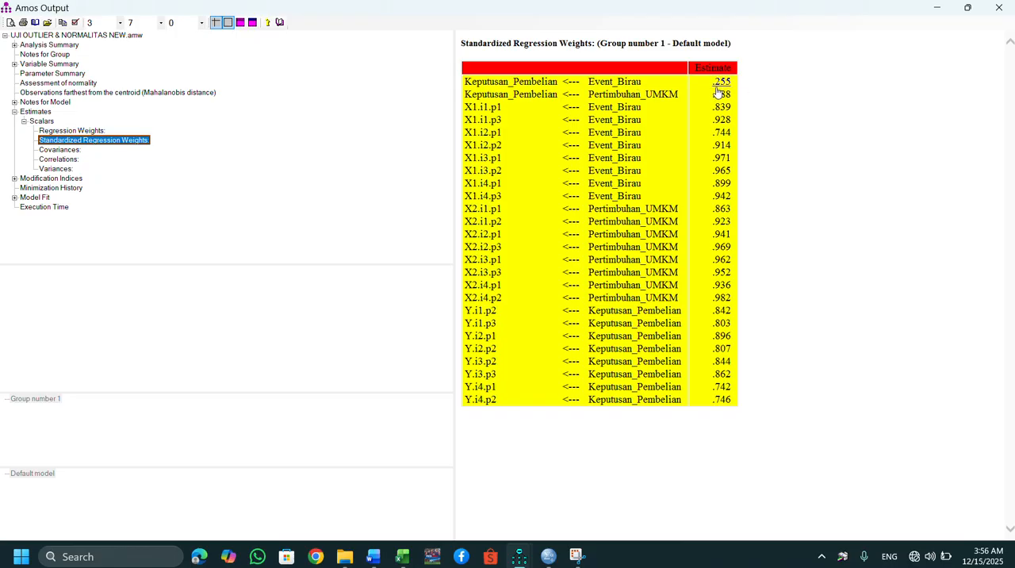
Compare the unstandardized and standardized regression weights in the Amos output, and review the conclusions in Word's GOODNESS OF FIT document.
{"action": "left_click", "coordinate": [84, 131]}
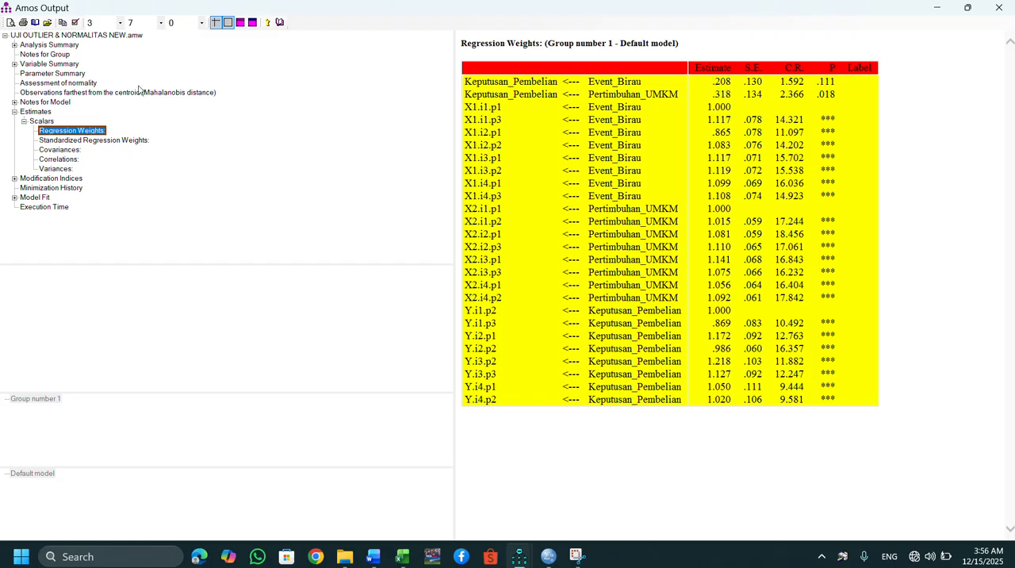
{"action": "left_click", "coordinate": [94, 140]}
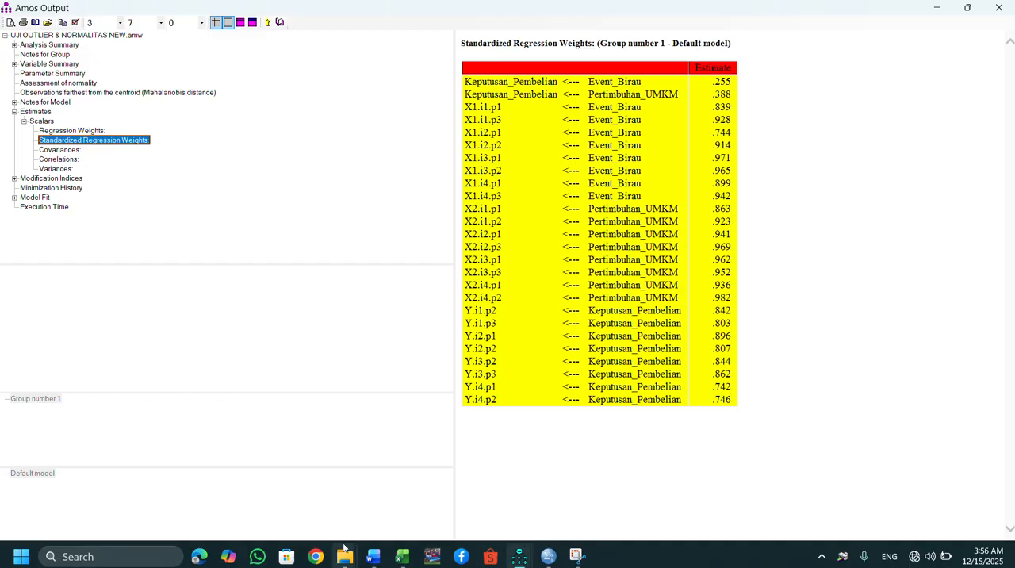
{"action": "mouse_move", "coordinate": [381, 559]}
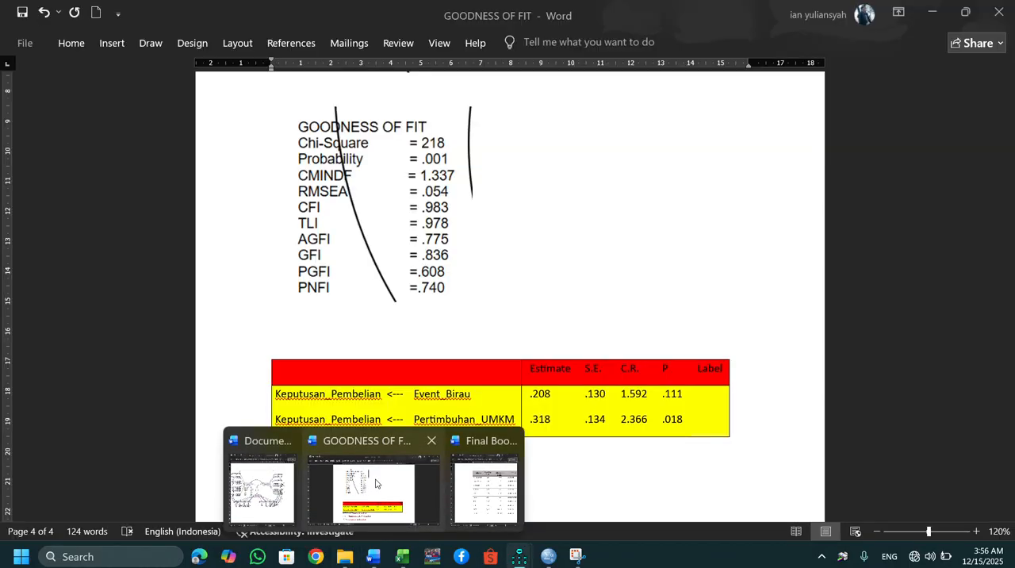
{"action": "left_click", "coordinate": [376, 483]}
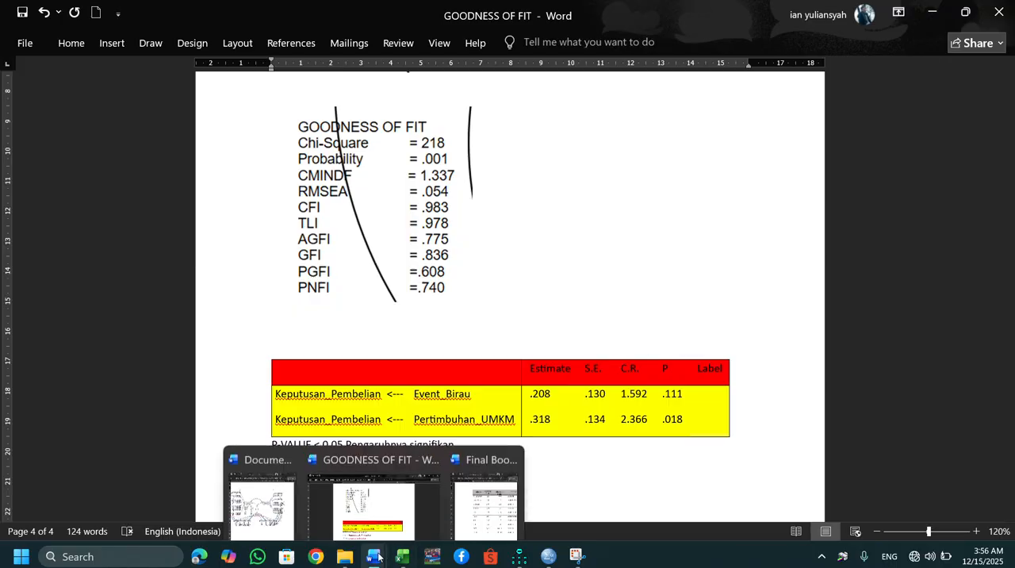
Copy the header and two Keputusan_Pembelian rows of the Standardized Regression Weights and paste them below the X2 conclusion in Word's GOODNESS OF FIT document.
{"action": "mouse_move", "coordinate": [579, 558]}
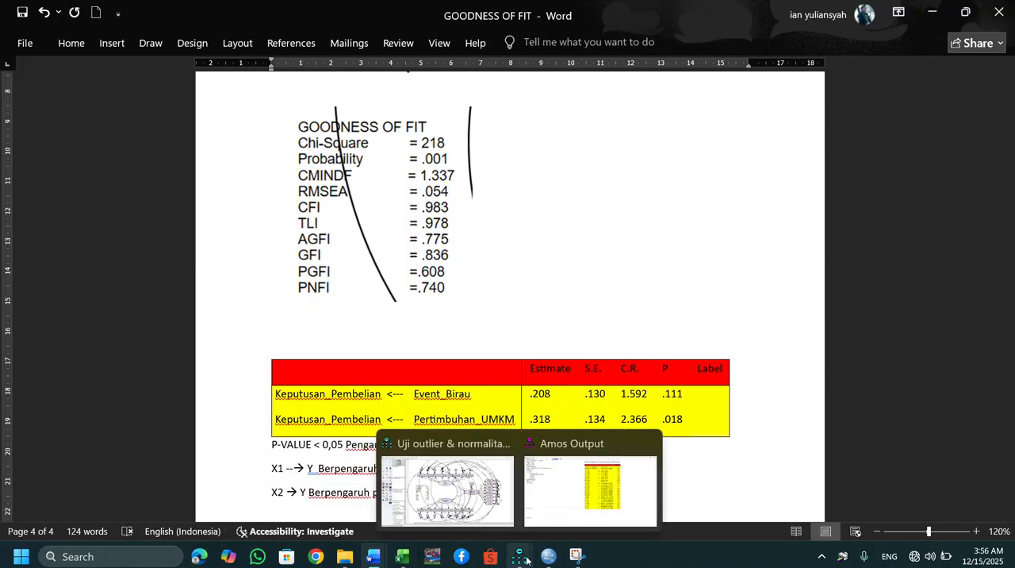
{"action": "left_click", "coordinate": [586, 499]}
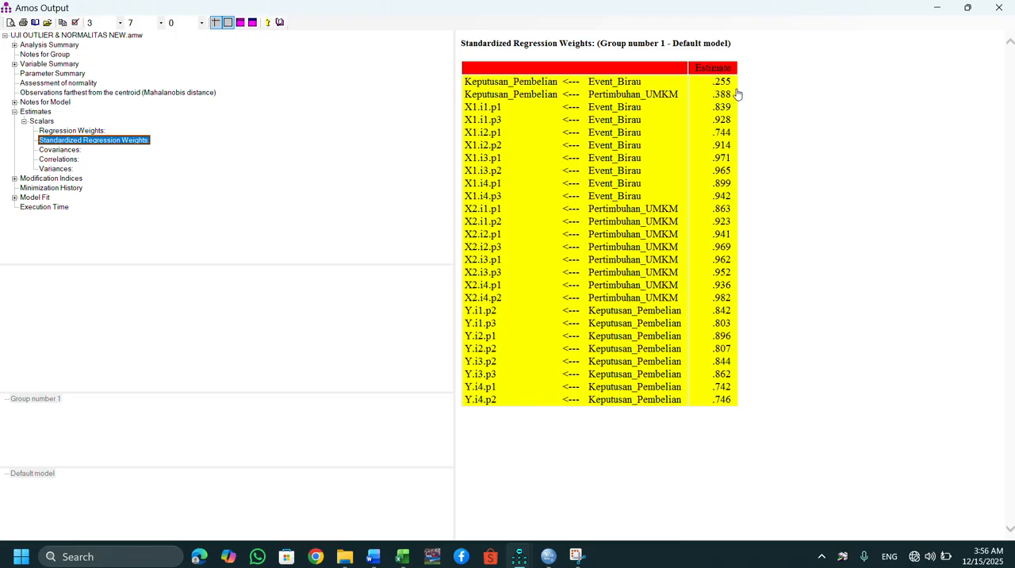
{"action": "left_click_drag", "start_coordinate": [734, 93], "coordinate": [472, 67]}
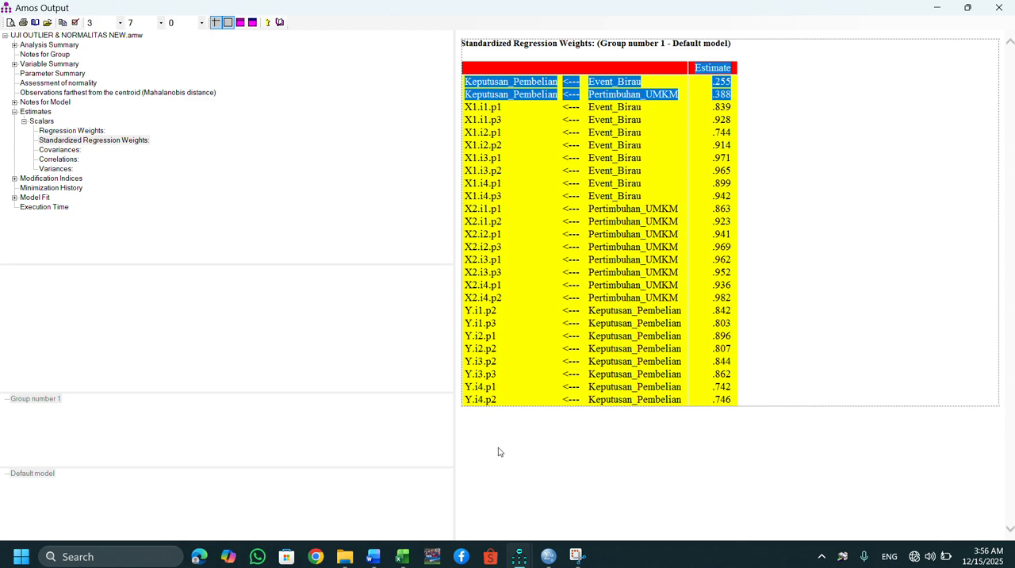
{"action": "mouse_move", "coordinate": [375, 560]}
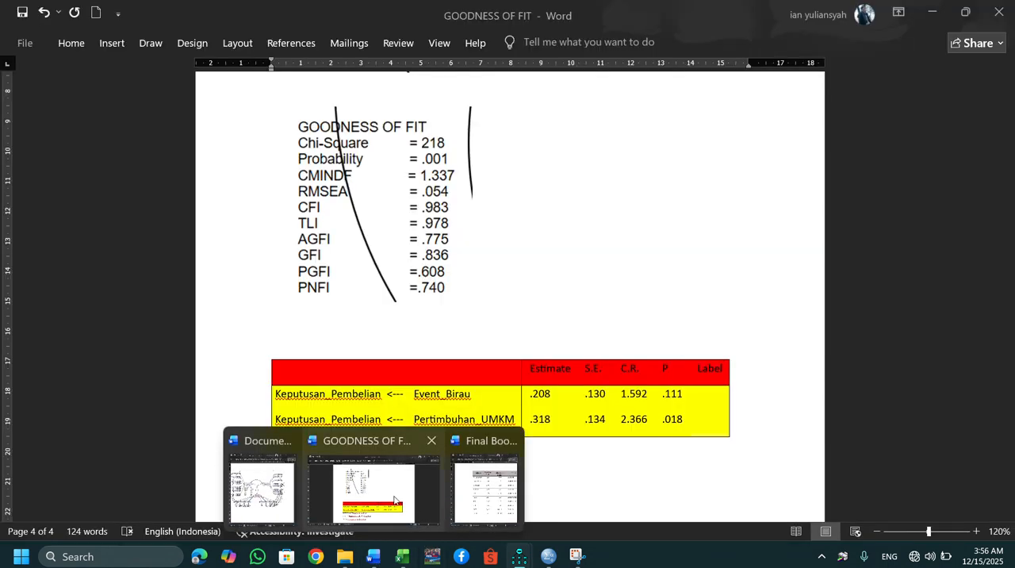
{"action": "left_click", "coordinate": [387, 496]}
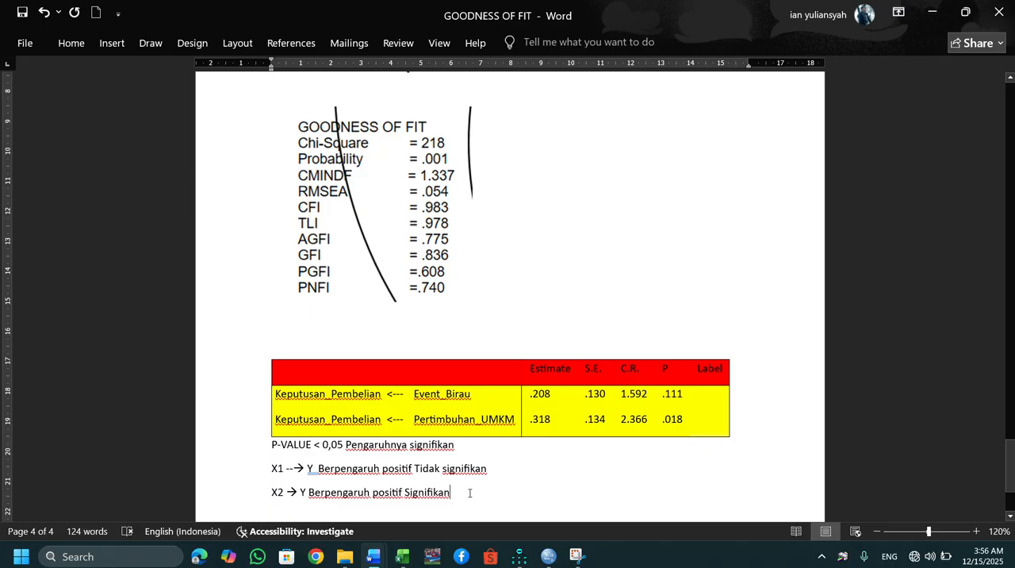
{"action": "key", "text": "Return"}
{"action": "key", "text": "Return"}
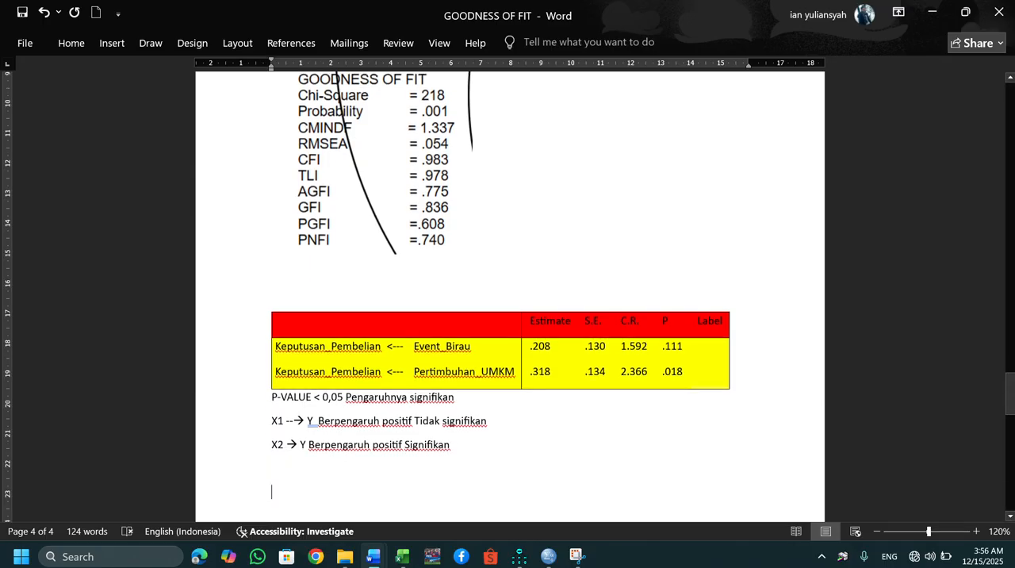
{"action": "key", "text": "ctrl+v"}
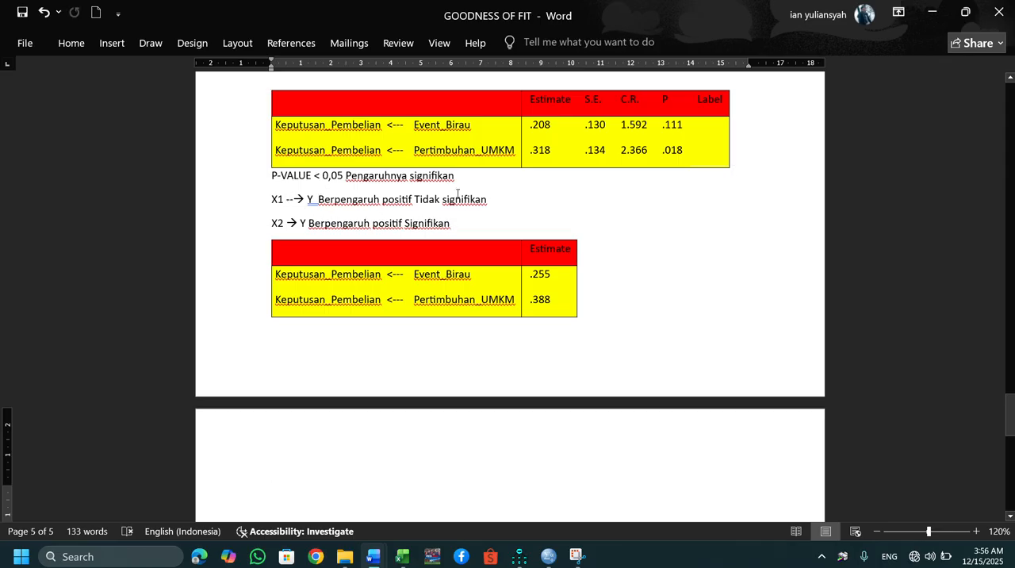
Append the standardized effect "0,255 atau 25,5%" to the end of the X1 conclusion line.
{"action": "left_click", "coordinate": [498, 202]}
{"action": "type", "text": "0"}
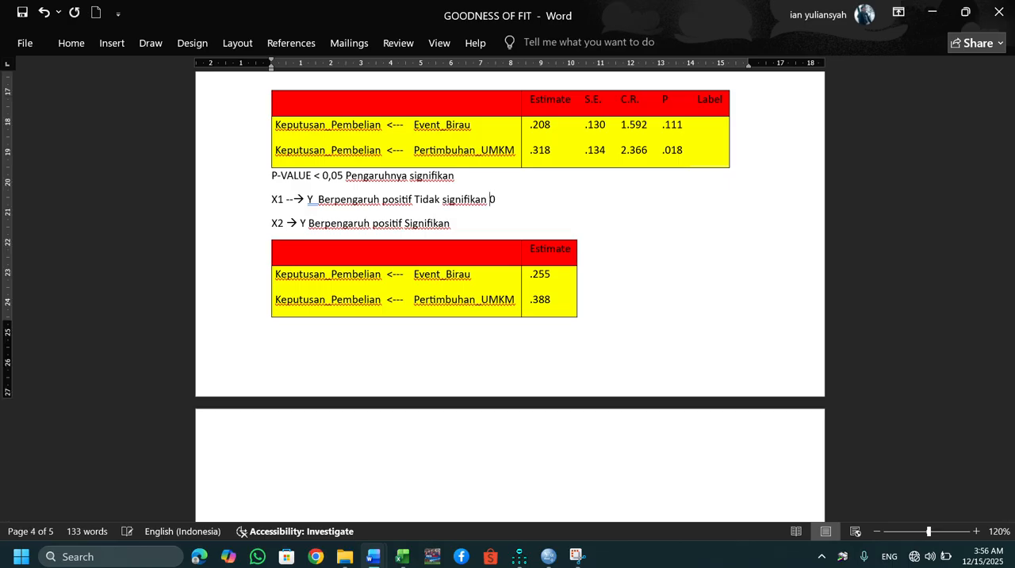
{"action": "type", "text": ",255 atau 25,5%"}
Append the standardized effect "0,388 atau 38,8%" to the end of the X2 conclusion line.
{"action": "left_click", "coordinate": [477, 225]}
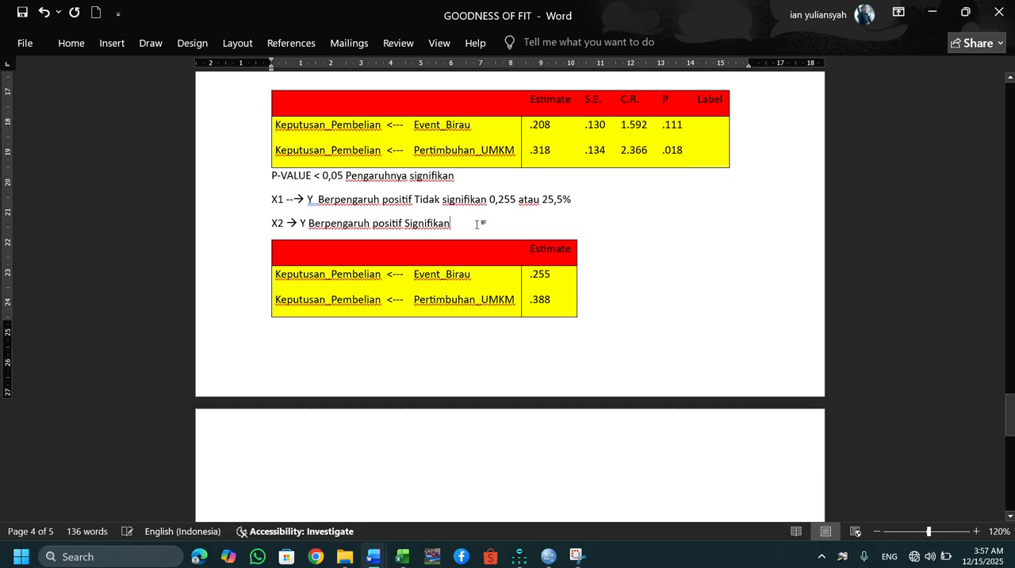
{"action": "type", "text": "0"}
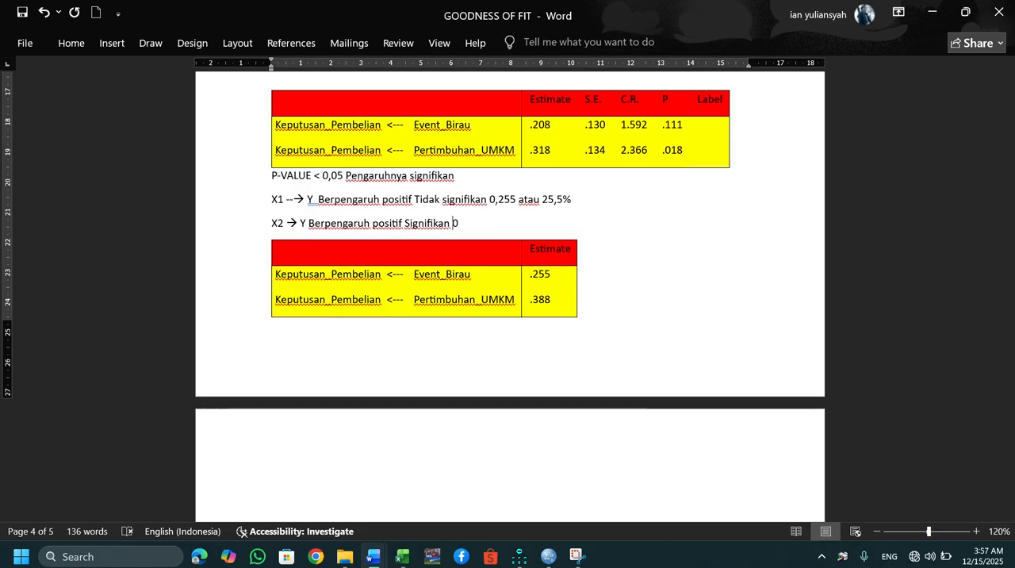
{"action": "type", "text": ",388"}
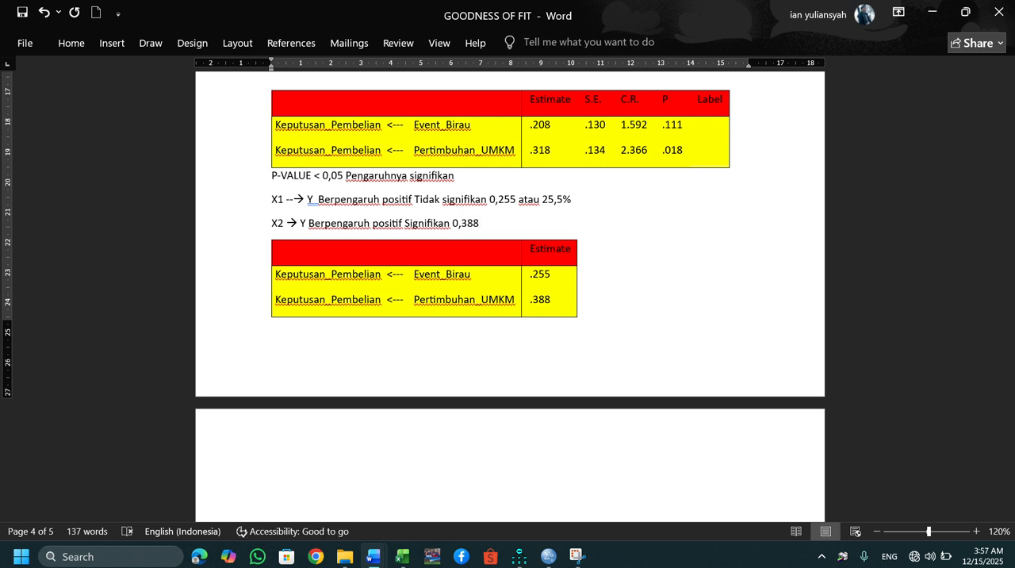
{"action": "type", "text": " atau "}
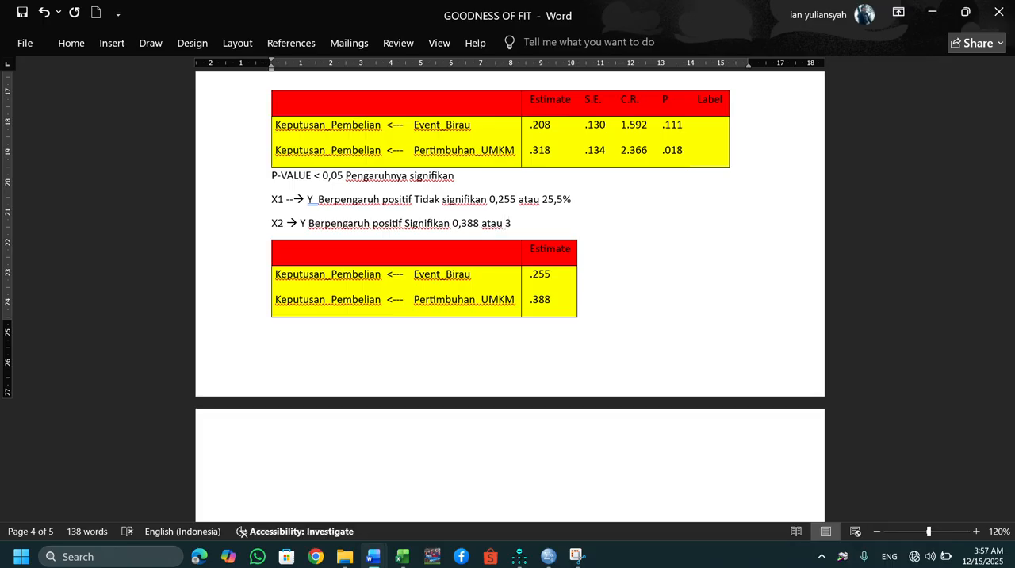
{"action": "type", "text": "38,8%"}
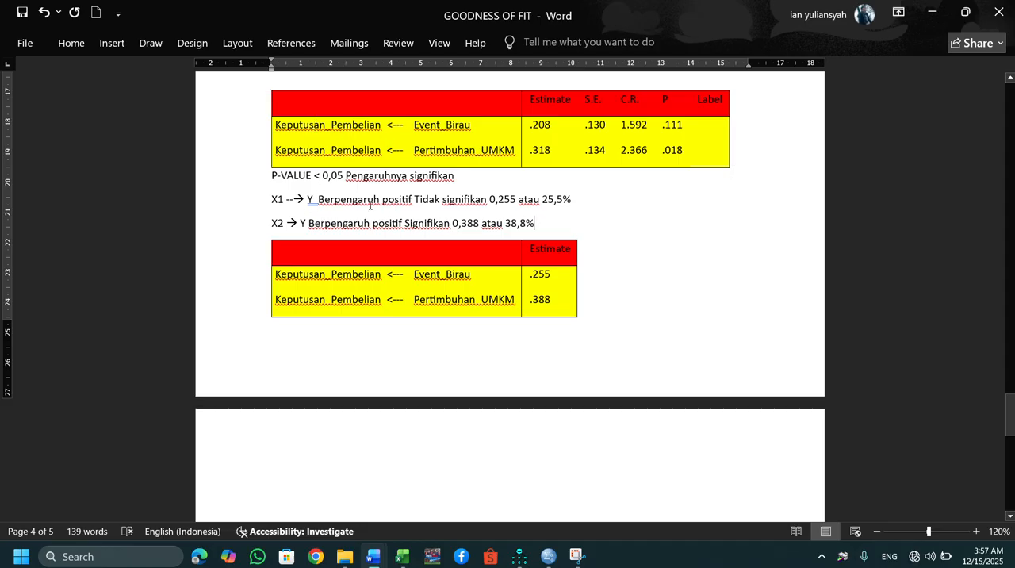
Add the verdict "hipotesis ditolak" to the end of the X1 conclusion line.
{"action": "left_click", "coordinate": [588, 196]}
{"action": "type", "text": "h"}
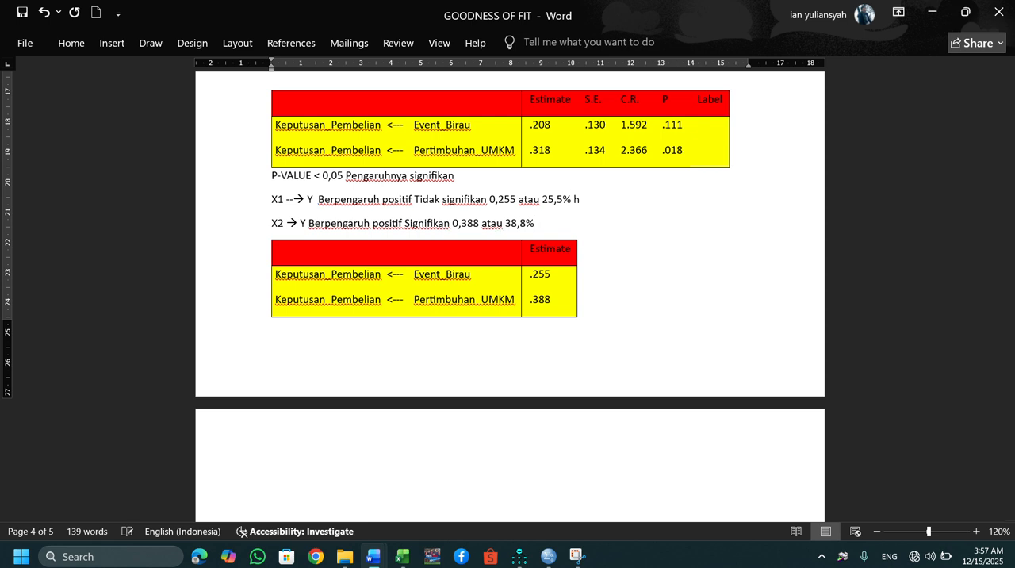
{"action": "type", "text": "ipotesis ditolak"}
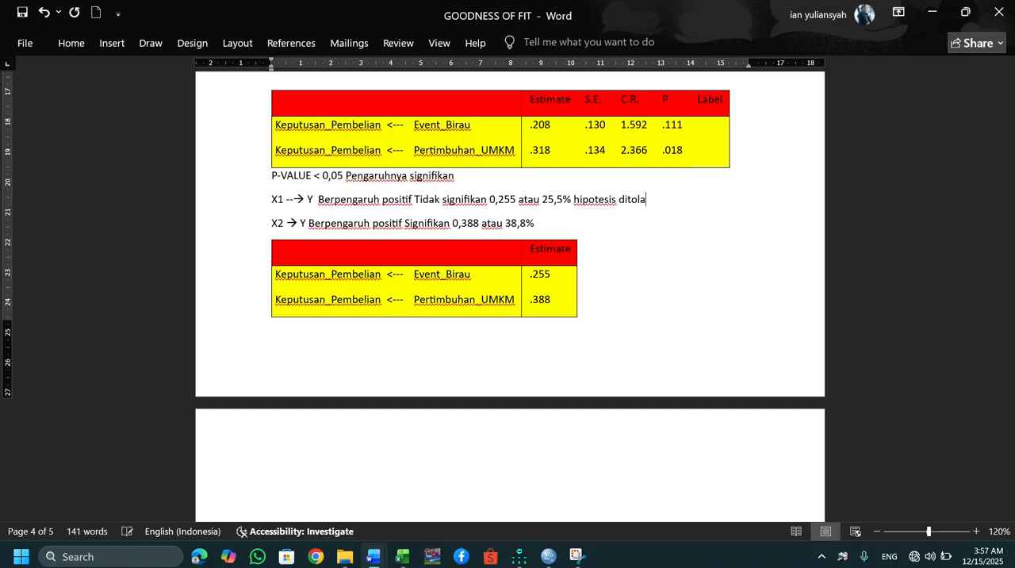
Add the verdict "hipotesis diterima" to the end of the X2 conclusion line.
{"action": "left_click", "coordinate": [583, 213]}
{"action": "type", "text": "hipotesis "}
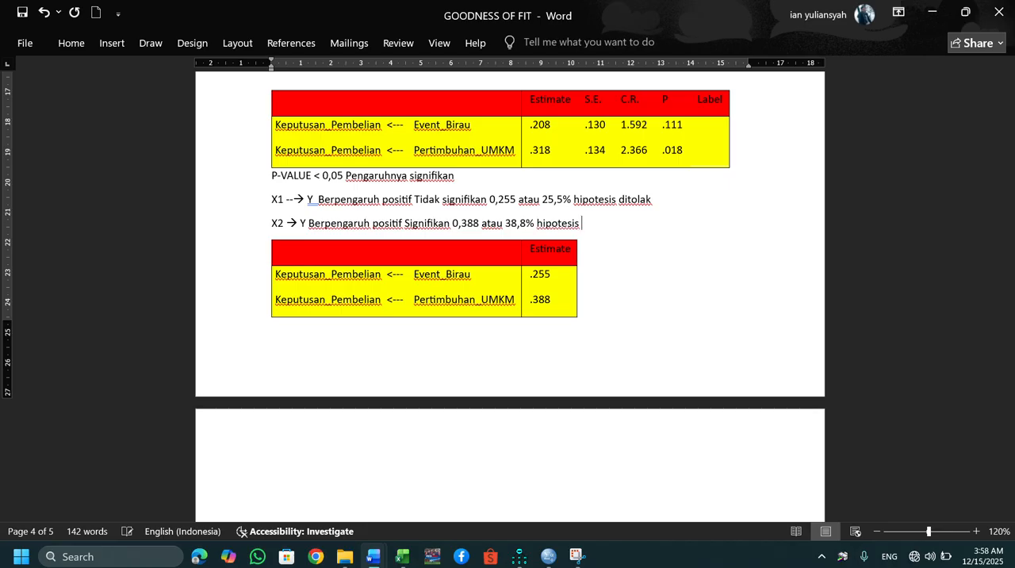
{"action": "type", "text": "diterima"}
Start a joint-effect line reading "X1 & X2 → Y" on the page after the standardized weights table.
{"action": "left_click", "coordinate": [580, 275]}
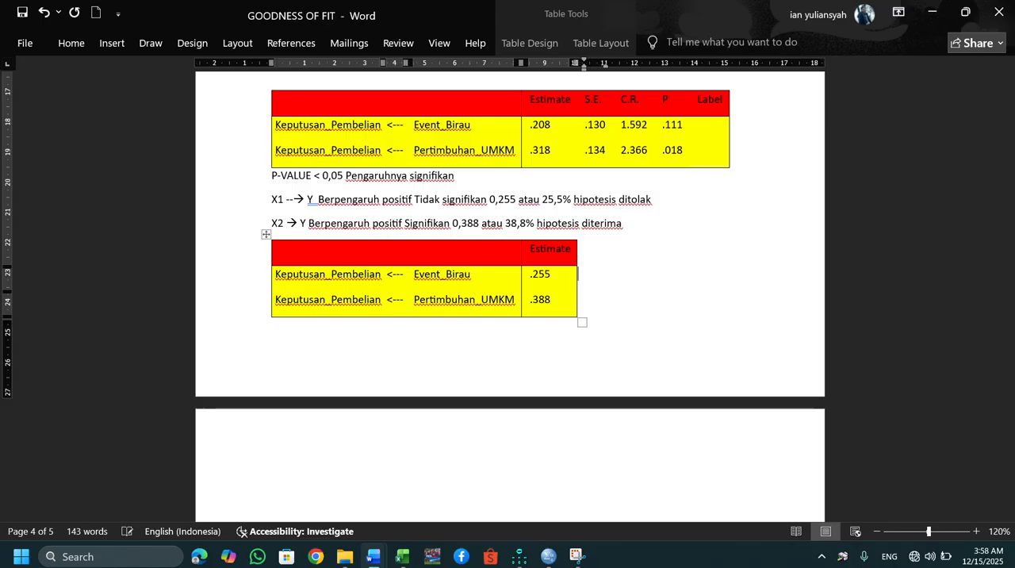
{"action": "left_click", "coordinate": [400, 412]}
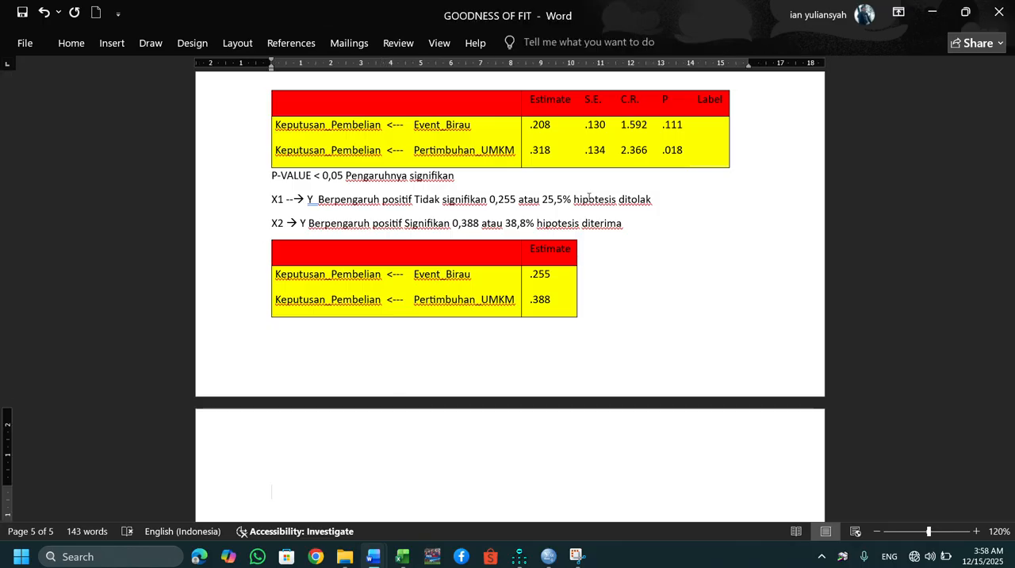
{"action": "type", "text": "X"}
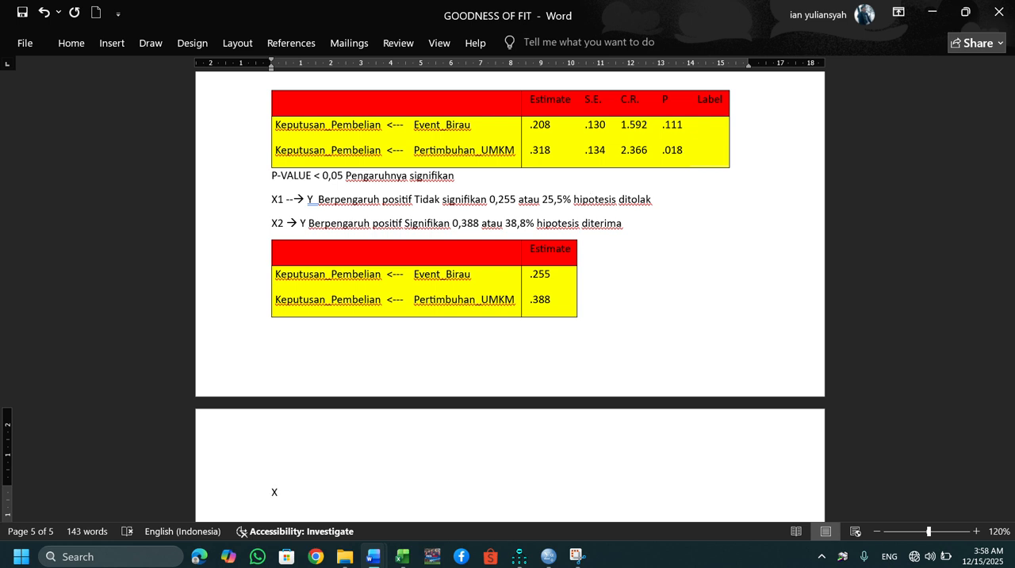
{"action": "type", "text": "1 *"}
{"action": "key", "text": "BackSpace"}
{"action": "type", "text": "& X2"}
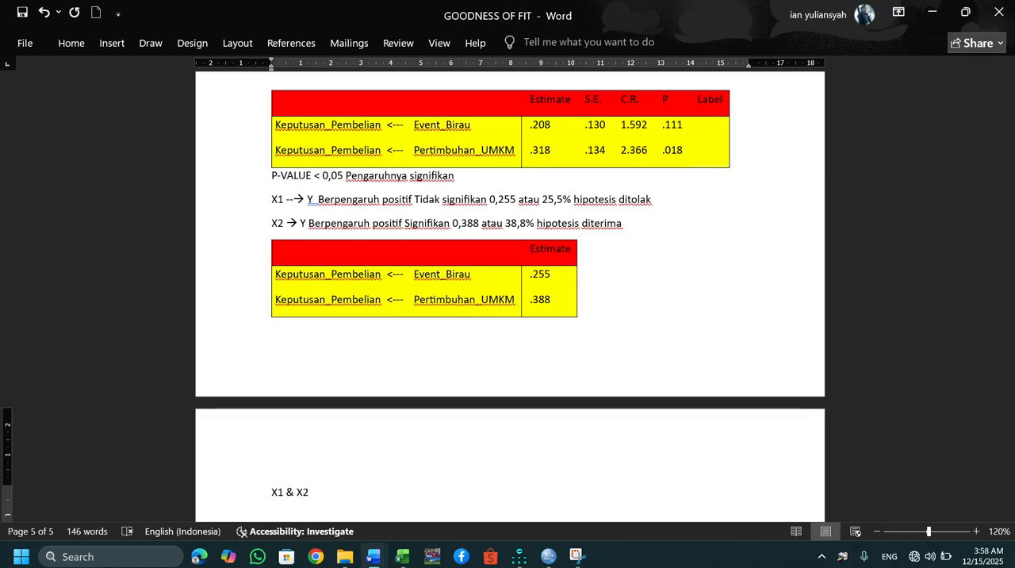
{"action": "type", "text": " -->"}
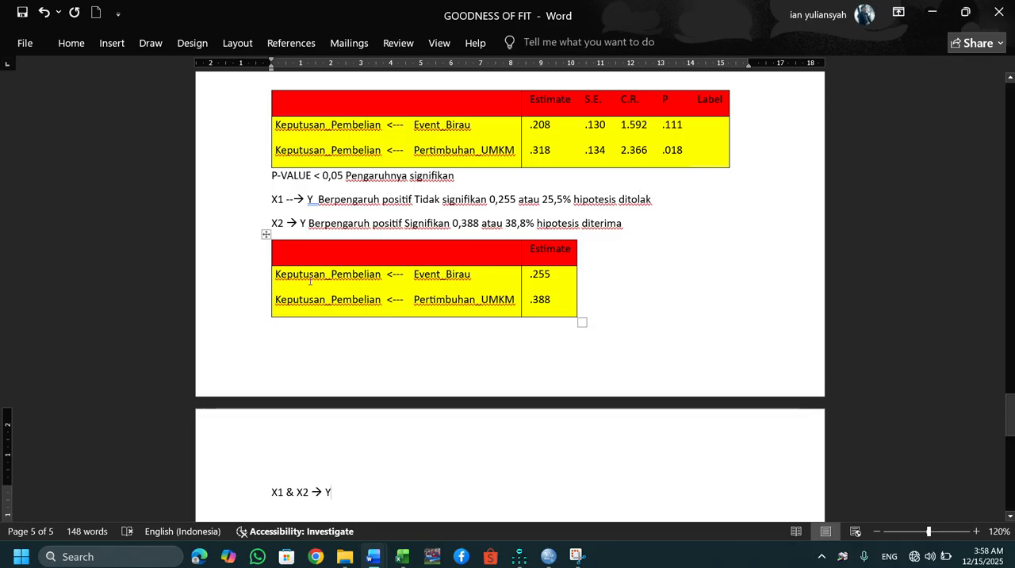
Close the current Amos text output and enable Squared multiple correlations in the model's analysis output properties.
{"action": "mouse_move", "coordinate": [519, 556]}
{"action": "left_click", "coordinate": [583, 476]}
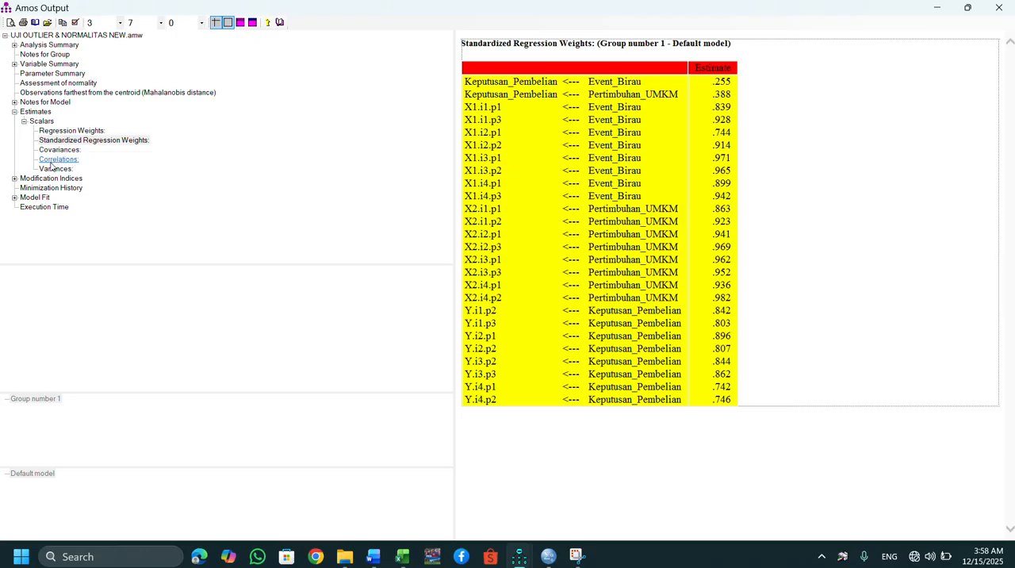
{"action": "left_click", "coordinate": [1000, 7]}
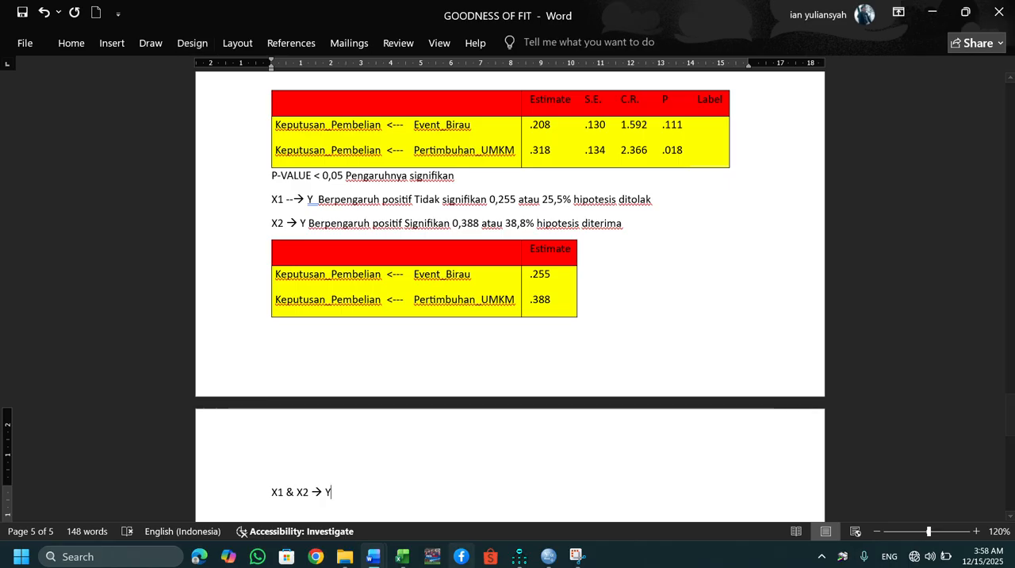
{"action": "mouse_move", "coordinate": [517, 555]}
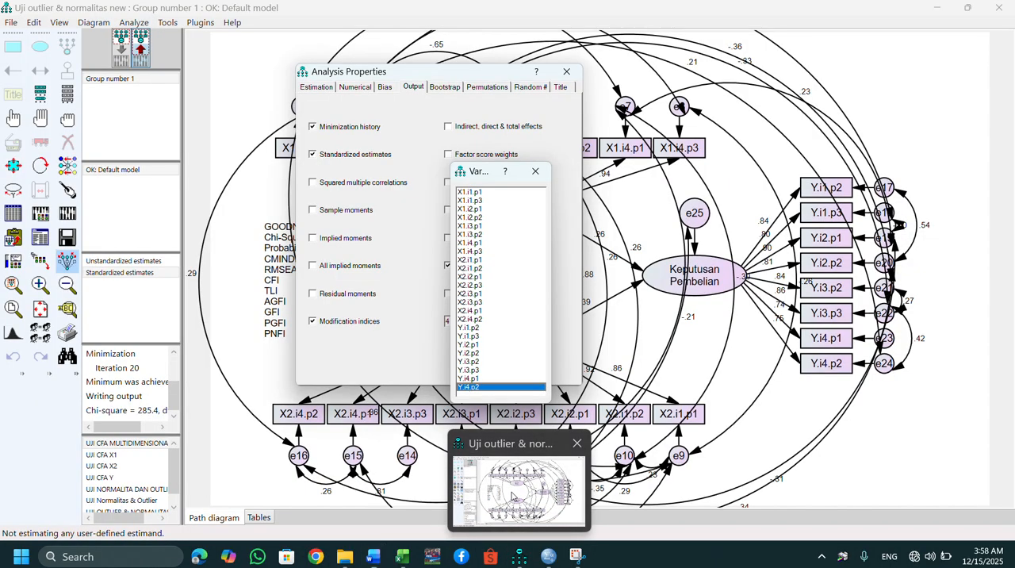
{"action": "left_click", "coordinate": [520, 485]}
{"action": "left_click", "coordinate": [60, 22]}
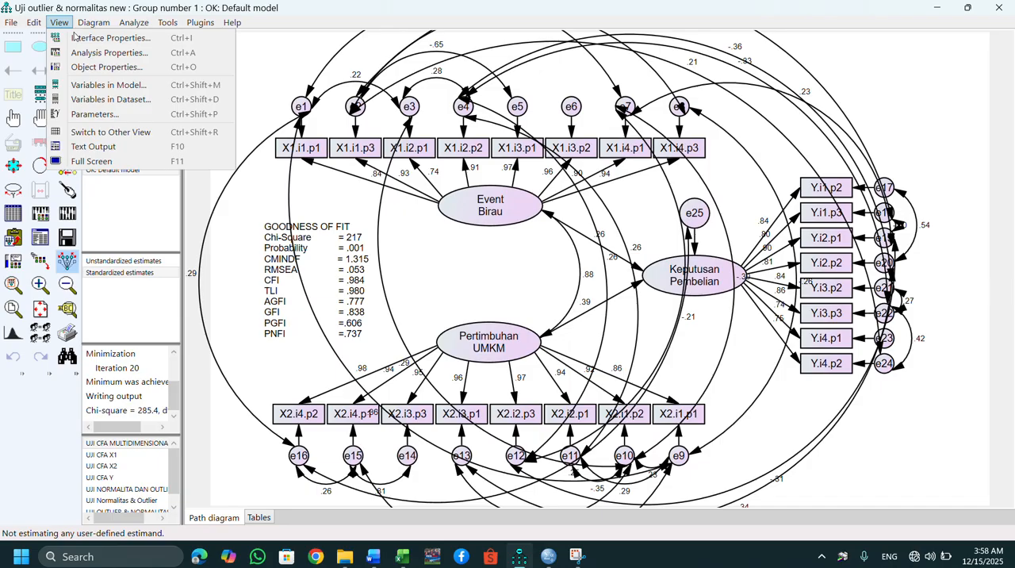
{"action": "left_click", "coordinate": [101, 53]}
{"action": "left_click", "coordinate": [414, 88]}
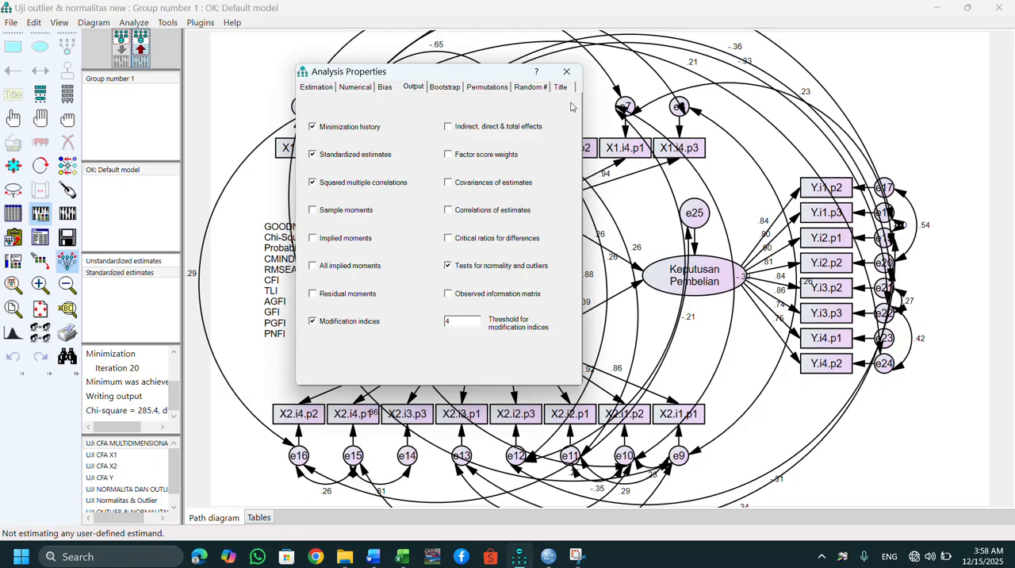
{"action": "left_click", "coordinate": [566, 72]}
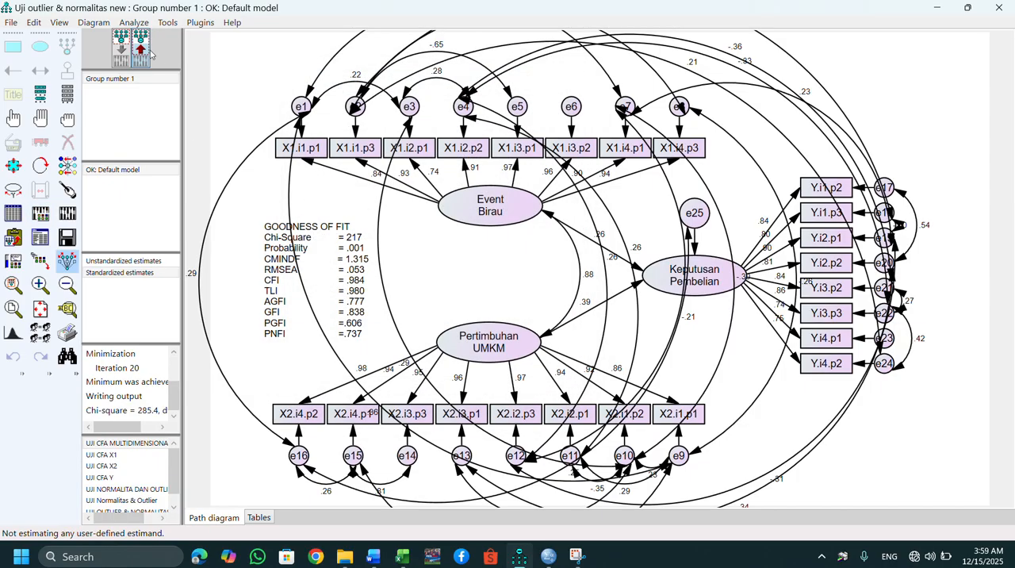
Recalculate the model's estimates, display them on the path diagram and open the new text output.
{"action": "left_click", "coordinate": [67, 211]}
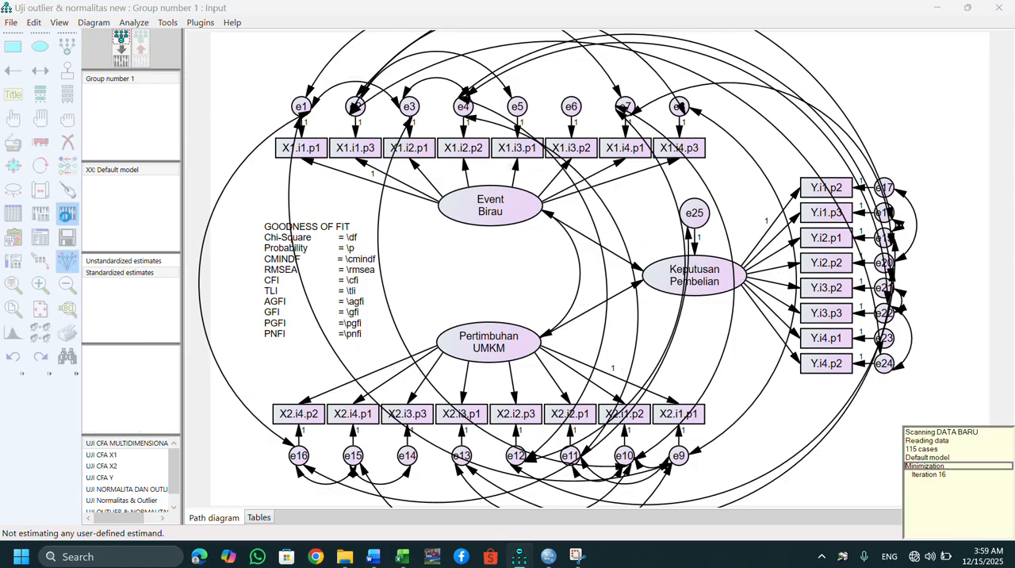
{"action": "left_click", "coordinate": [144, 66]}
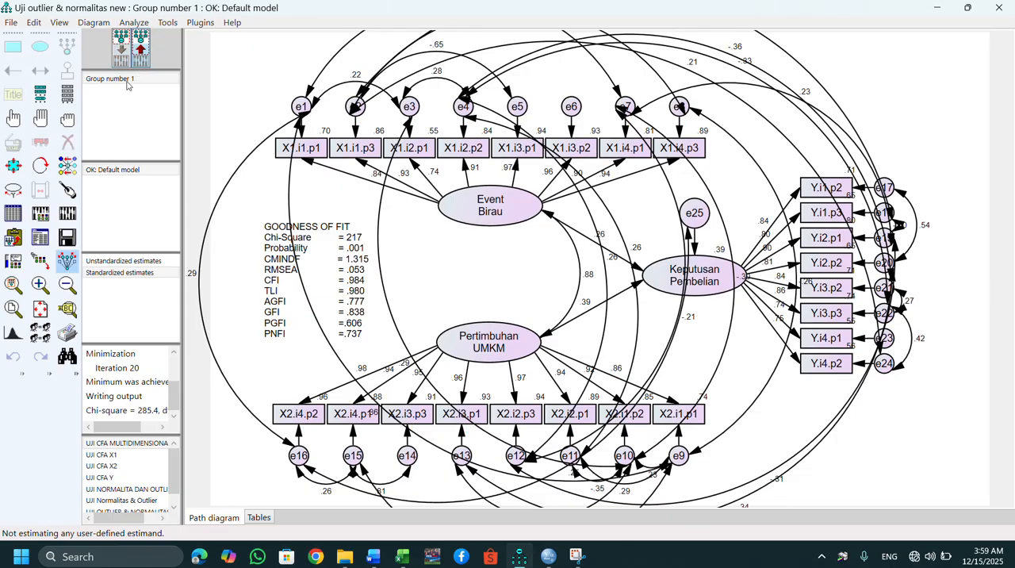
{"action": "left_click", "coordinate": [39, 239]}
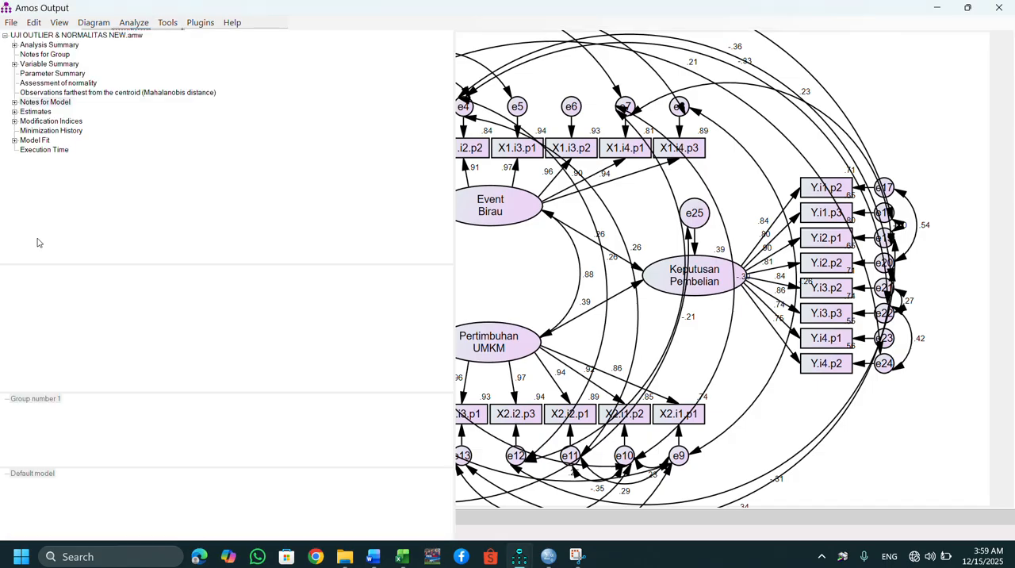
Open the Squared Multiple Correlations estimates in the Amos output and copy the header together with the Keputusan_Pembelian row.
{"action": "left_click", "coordinate": [15, 111]}
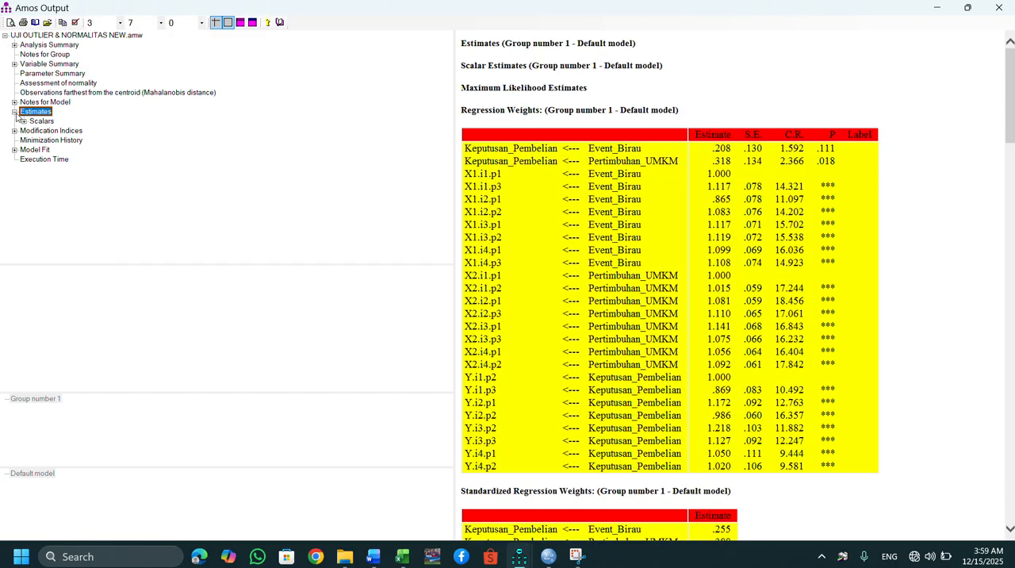
{"action": "left_click", "coordinate": [25, 122]}
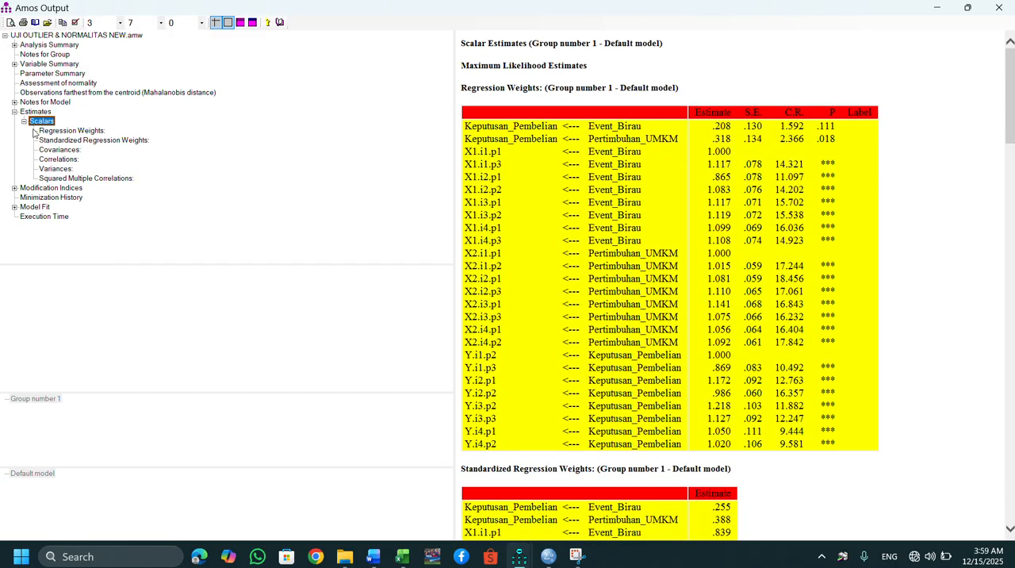
{"action": "left_click", "coordinate": [101, 182]}
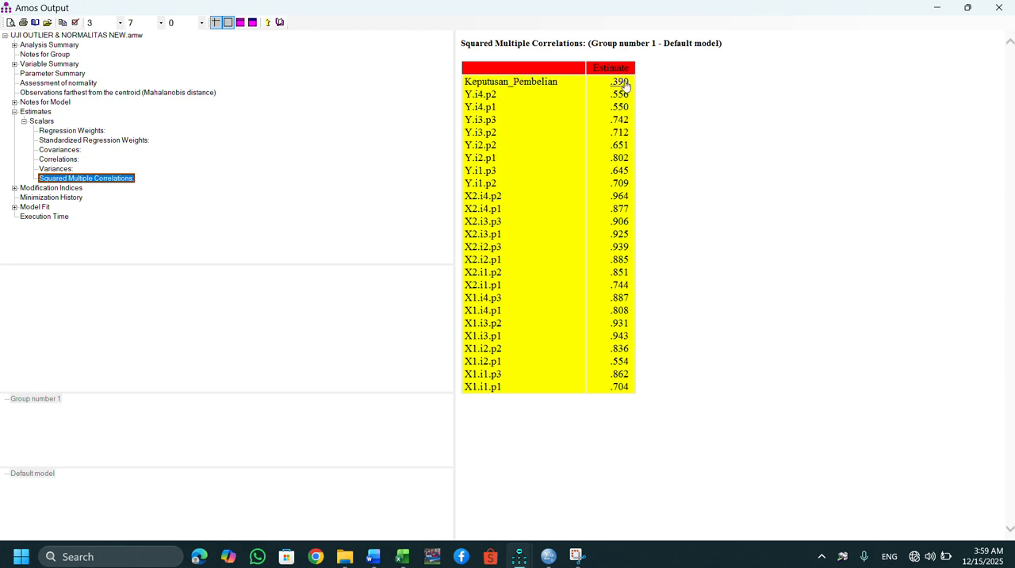
{"action": "left_click_drag", "start_coordinate": [627, 84], "coordinate": [467, 64]}
{"action": "key", "text": "ctrl+c"}
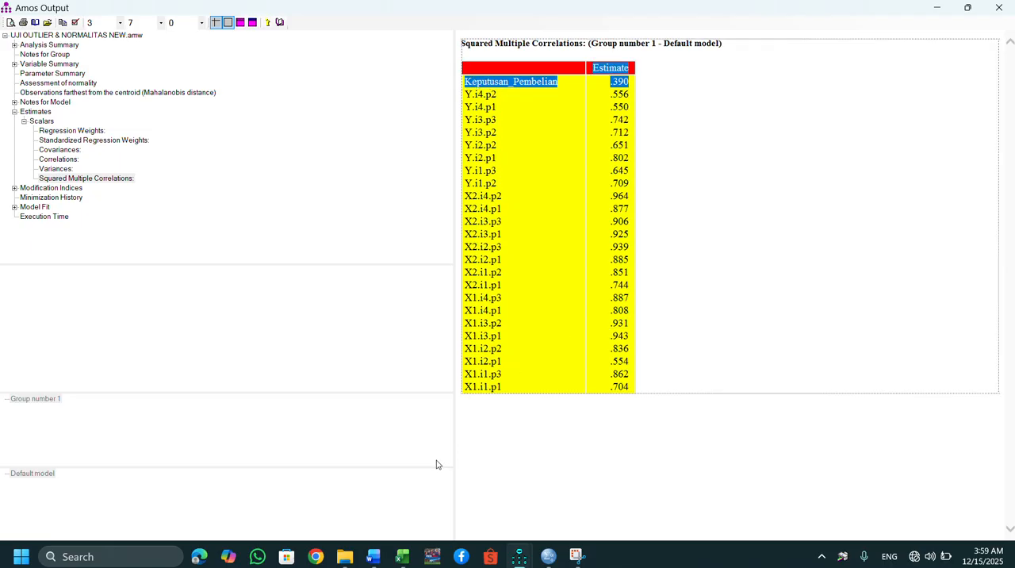
Switch to the GOODNESS OF FIT document in Word and paste the copied rows below the "X1 & X2 → Y" line.
{"action": "mouse_move", "coordinate": [373, 555]}
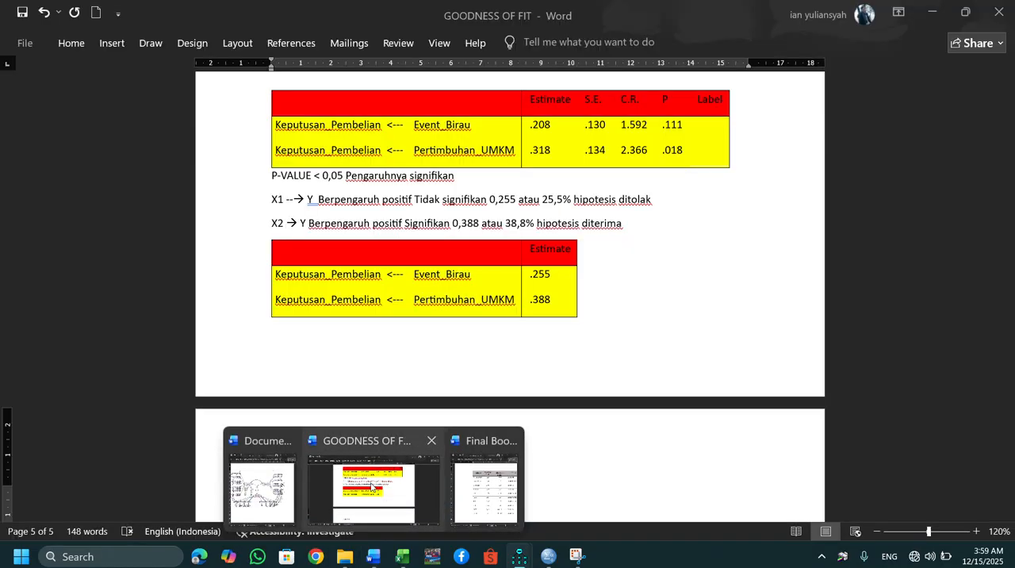
{"action": "left_click", "coordinate": [371, 487]}
{"action": "key", "text": "Return"}
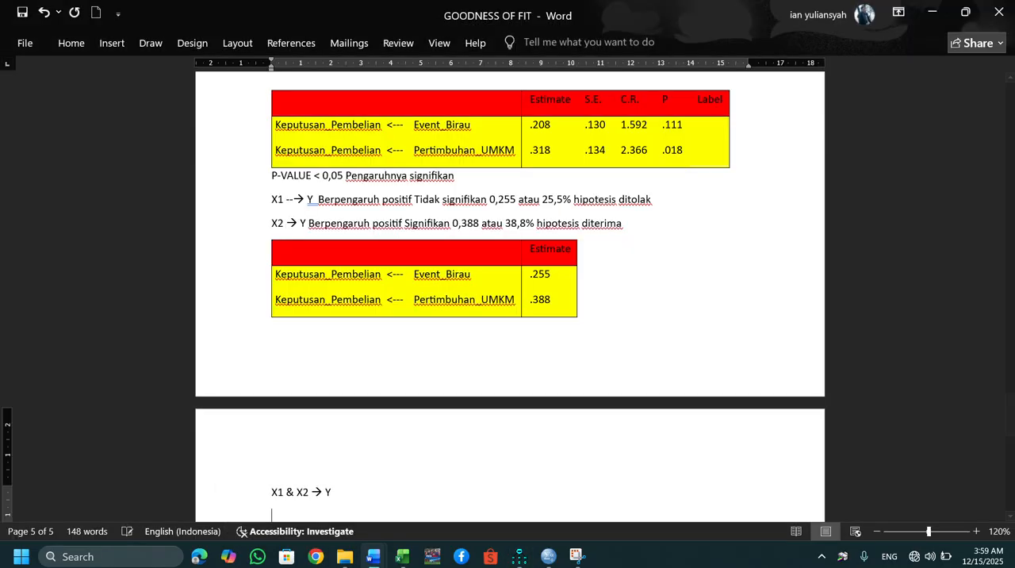
{"action": "key", "text": "ctrl+v"}
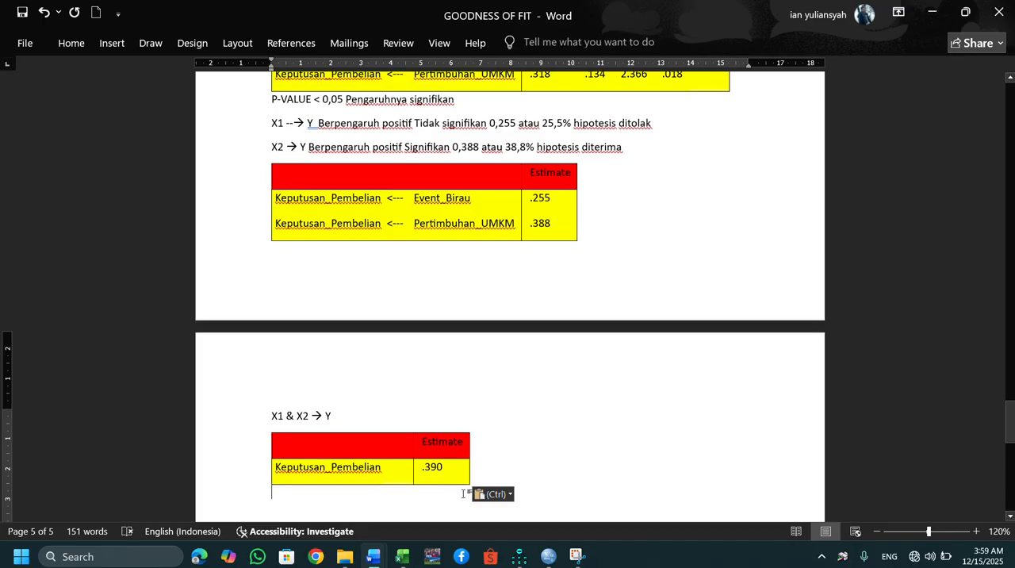
Start the joint-effect conclusion below the pasted table with "Event birau X1 dan Pertumbuhan UMKM X2".
{"action": "key", "text": "Return"}
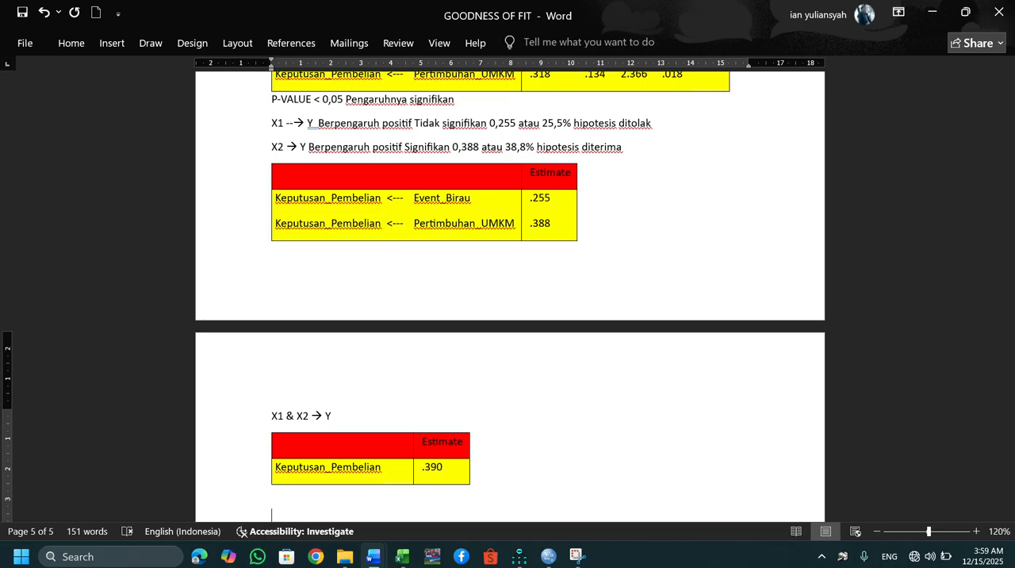
{"action": "type", "text": "Event birau X1 dan Pertumbuhan"}
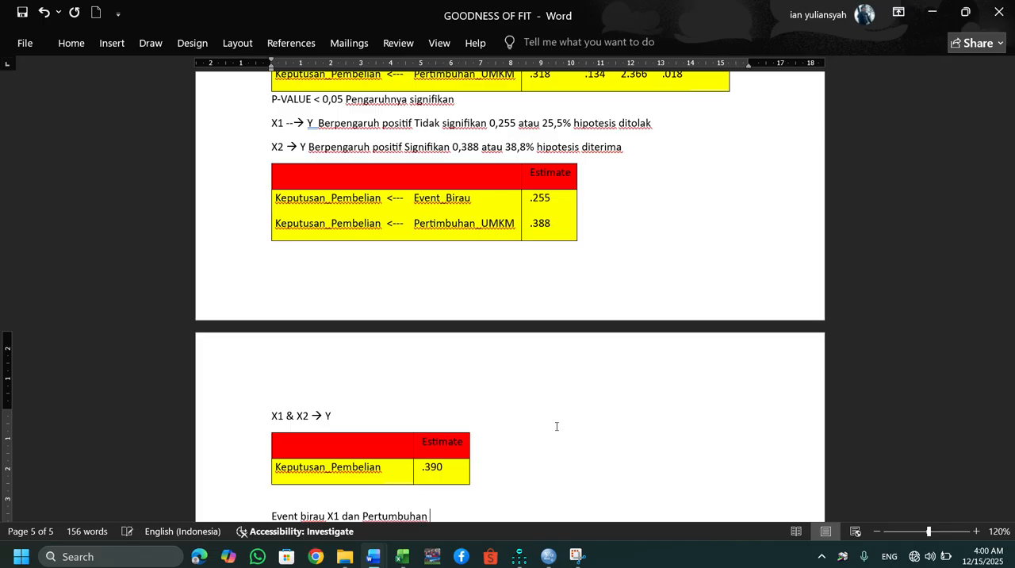
{"action": "type", "text": " UMKM"}
{"action": "type", "text": "X2"}
Enclose the X1 and X2 labels in the conclusion sentence in parentheses, as "(X1)" and "(X2)".
{"action": "left_click", "coordinate": [329, 515]}
{"action": "type", "text": "("}
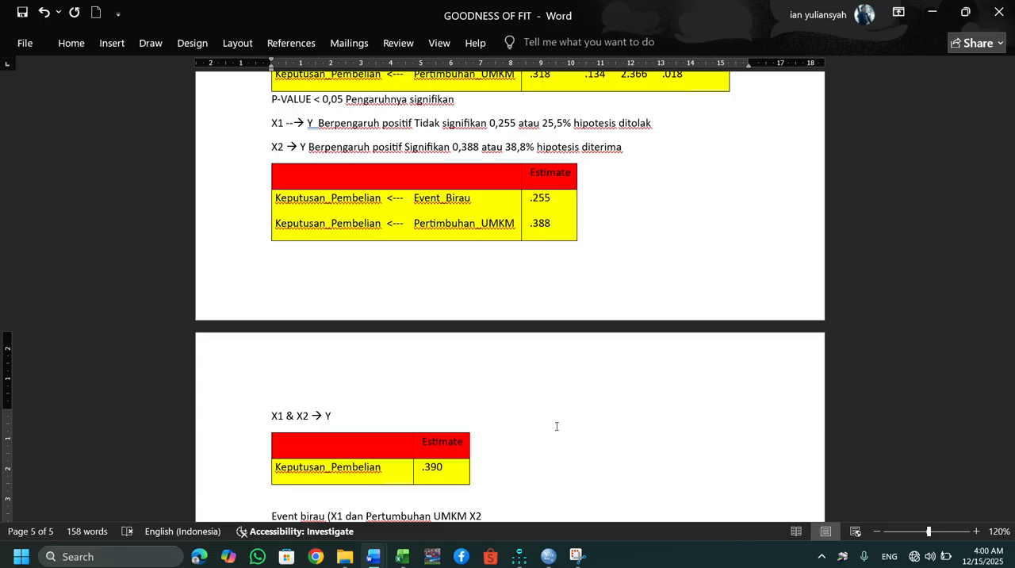
{"action": "key", "text": "Right"}
{"action": "key", "text": "Right"}
{"action": "type", "text": ")"}
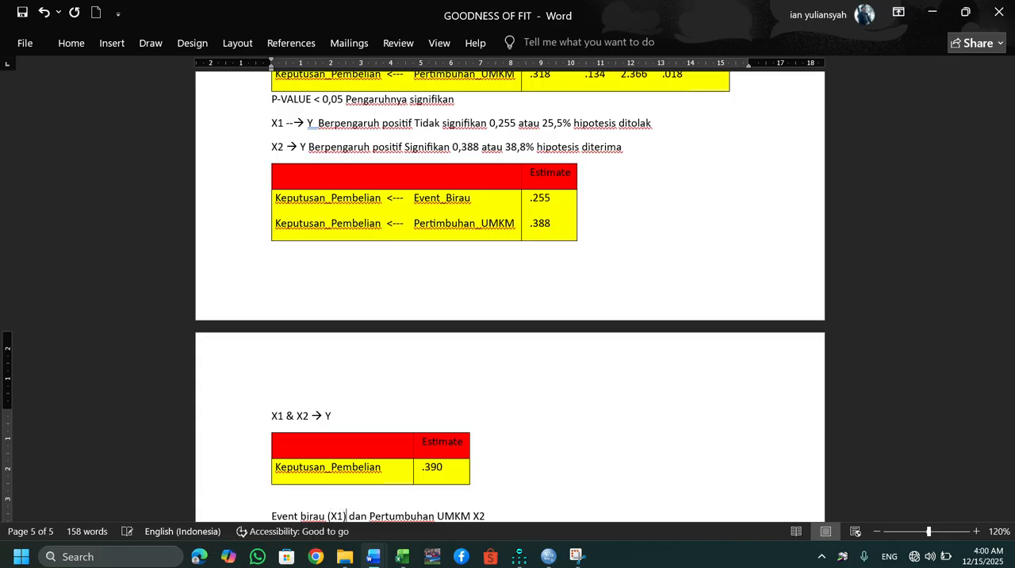
{"action": "key", "text": "Right"}
{"action": "key", "text": "Right"}
{"action": "key", "text": "Right"}
{"action": "key", "text": "End"}
{"action": "key", "text": "Return"}
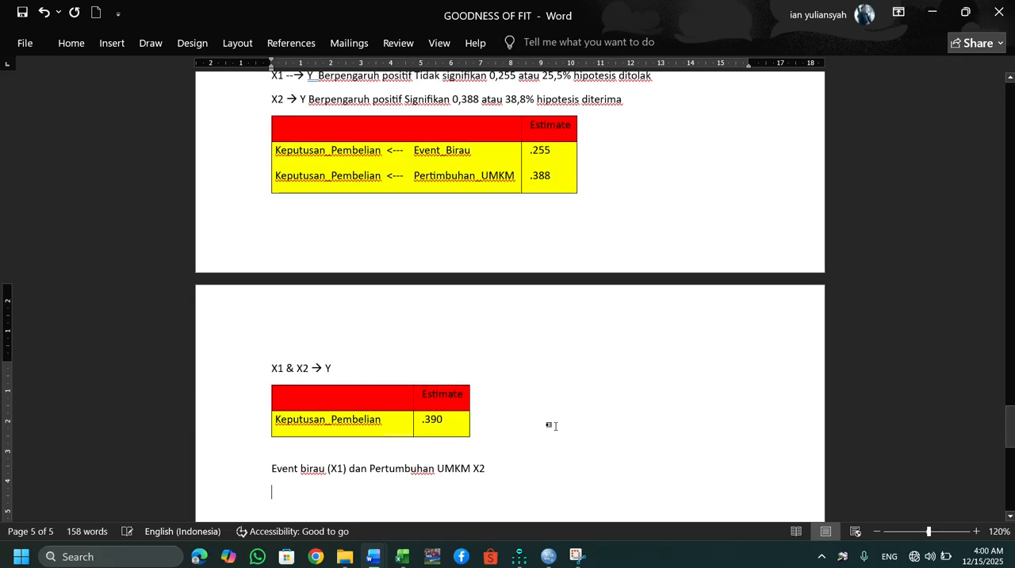
{"action": "key", "text": "Left"}
{"action": "type", "text": "("}
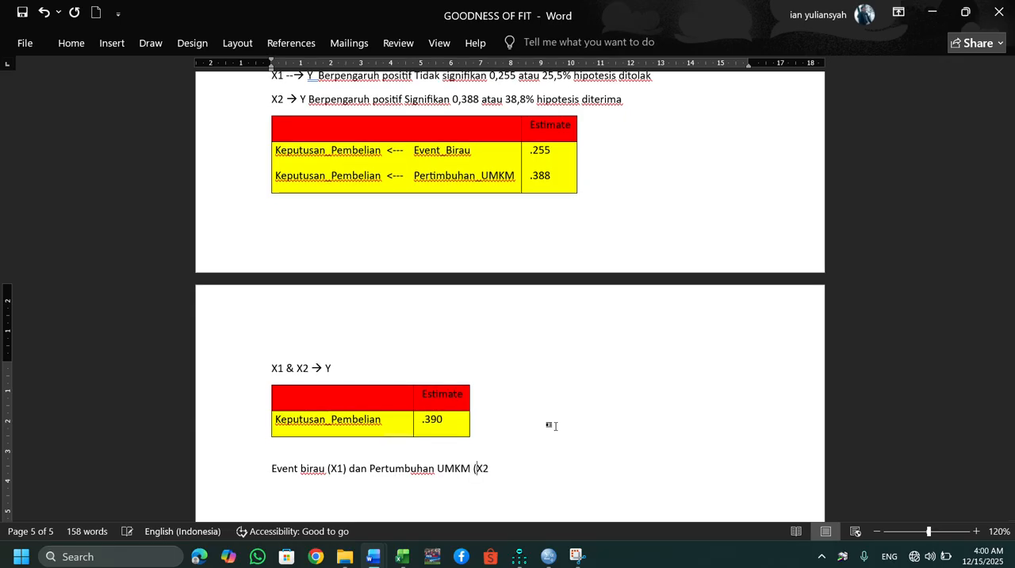
{"action": "type", "text": ")"}
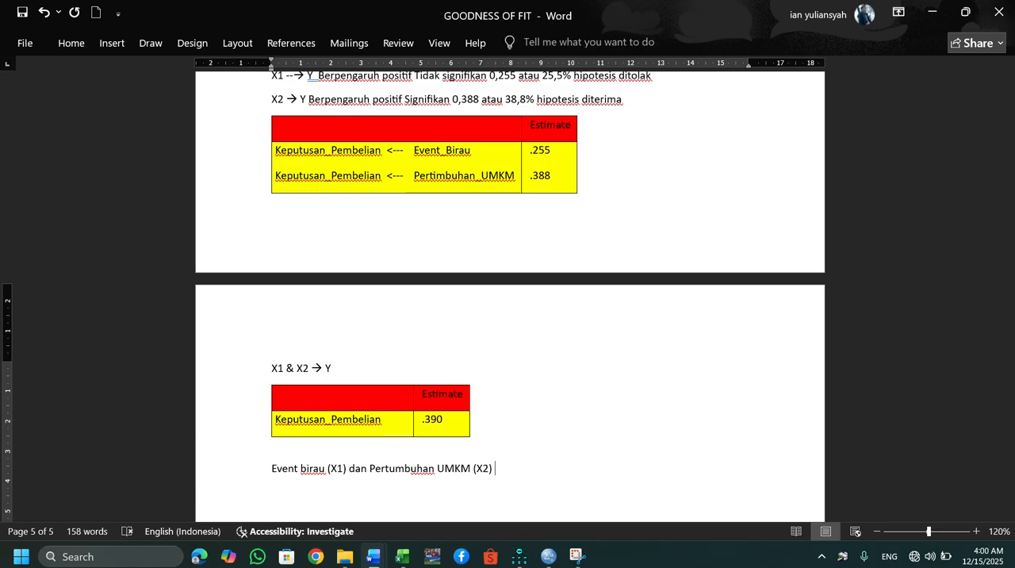
{"action": "type", "text": " Bersama-sama"}
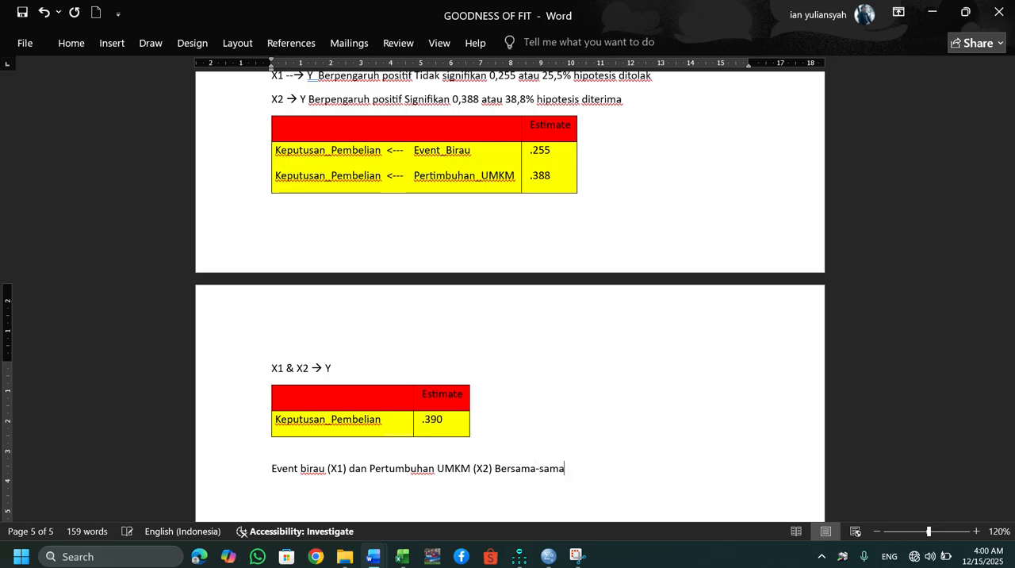
{"action": "type", "text": " dapat digunakan un"}
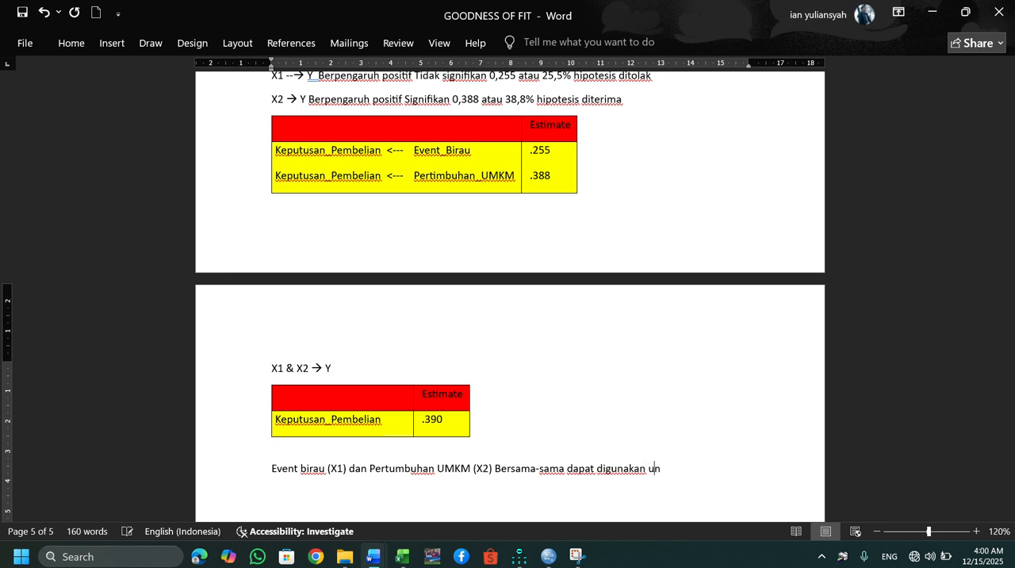
{"action": "type", "text": "tuk mengukur ke"}
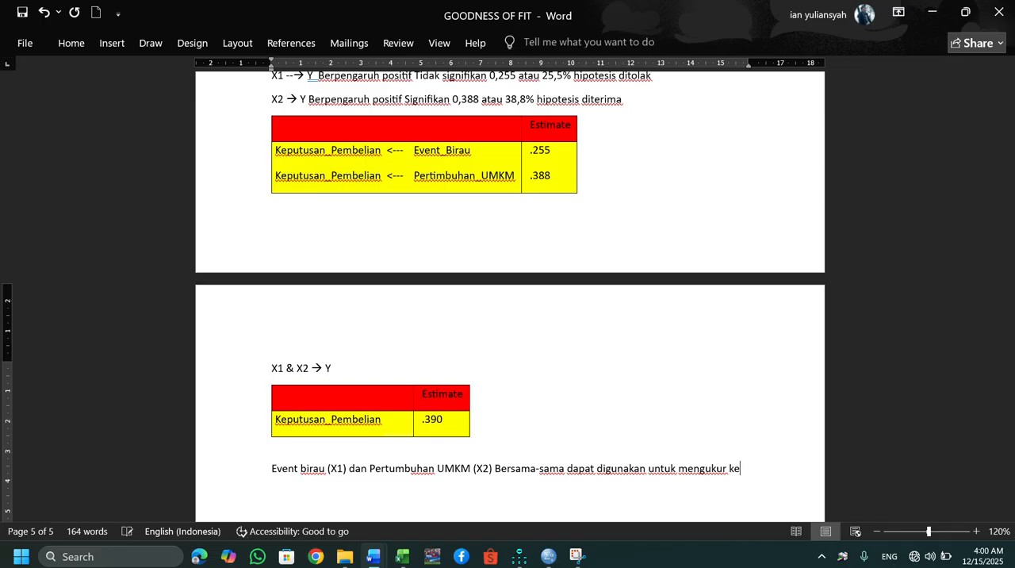
{"action": "type", "text": "putusan pembelian"}
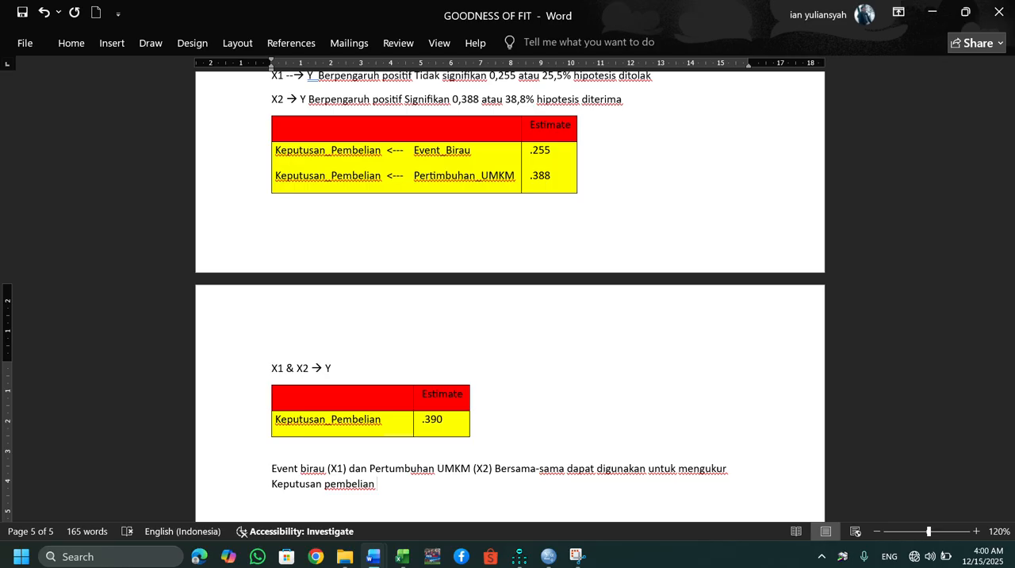
Add the size of the joint effect to the conclusion sentence as "sebesar 0,390 ata 39%".
{"action": "type", "text": "sebesar 0,390"}
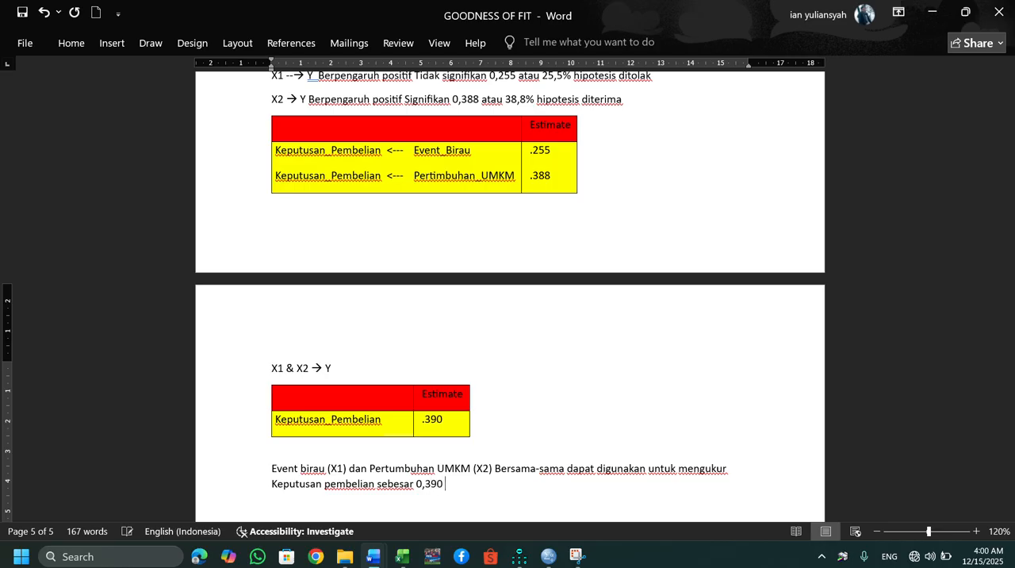
{"action": "type", "text": " ata 39% sedangkan "}
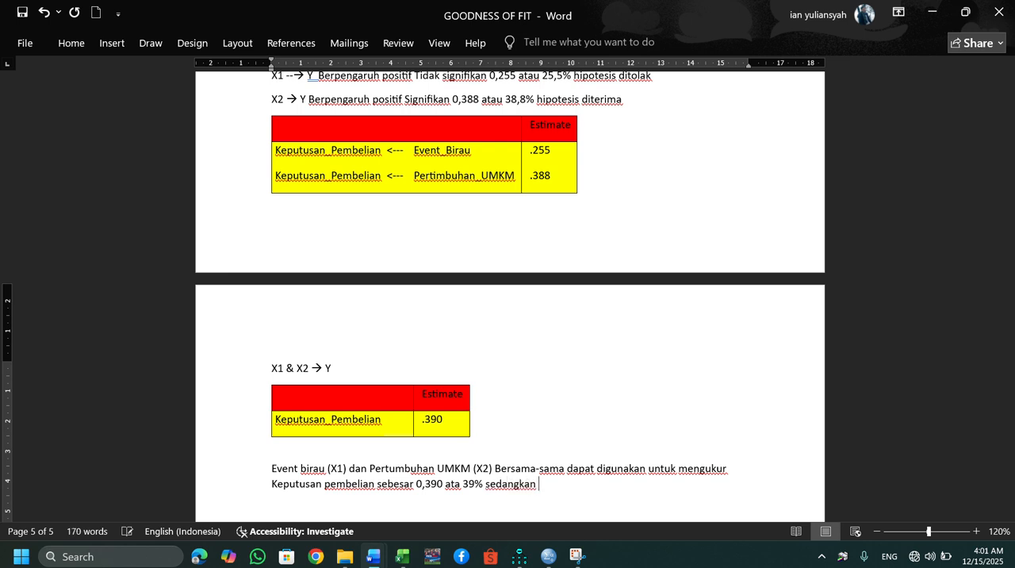
{"action": "type", "text": "sisanya"}
Extend the conclusion sentence with the remaining share, "sedangkan sisanya 61% sisanya dipengaruhi variable".
{"action": "type", "text": "61% sisanya d"}
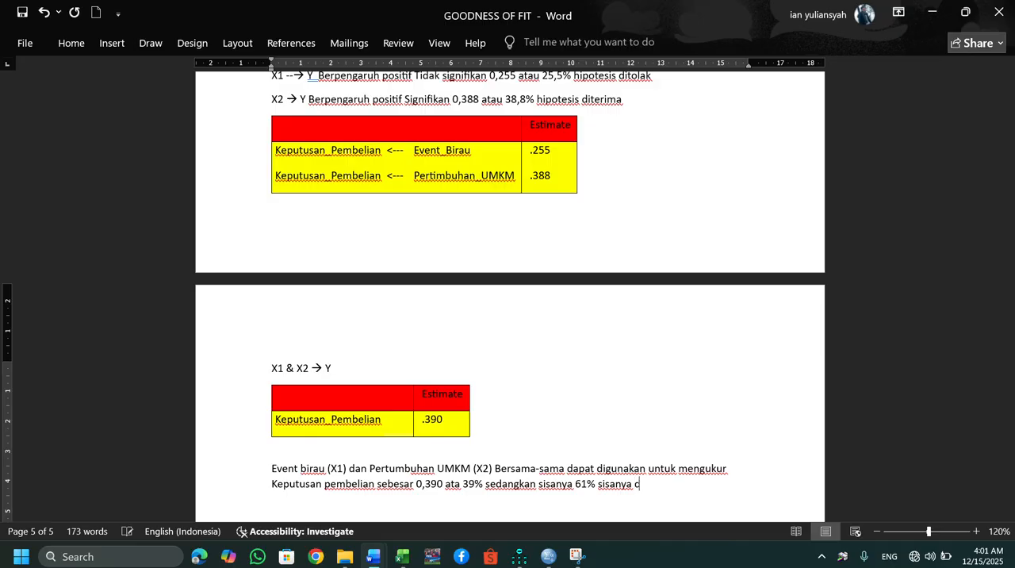
{"action": "type", "text": "ipengaruhi va"}
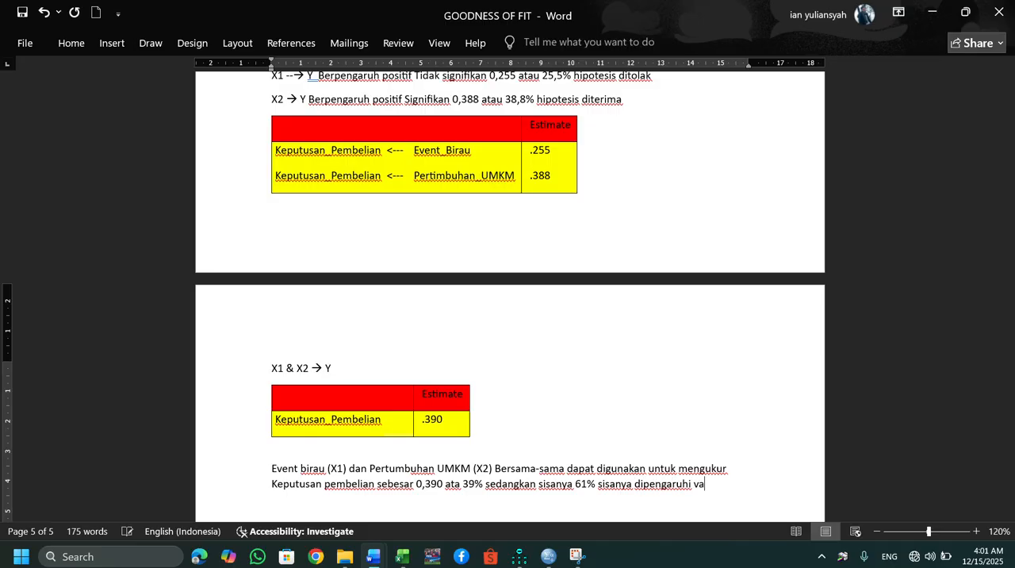
{"action": "type", "text": "riable lain yang tidakc"}
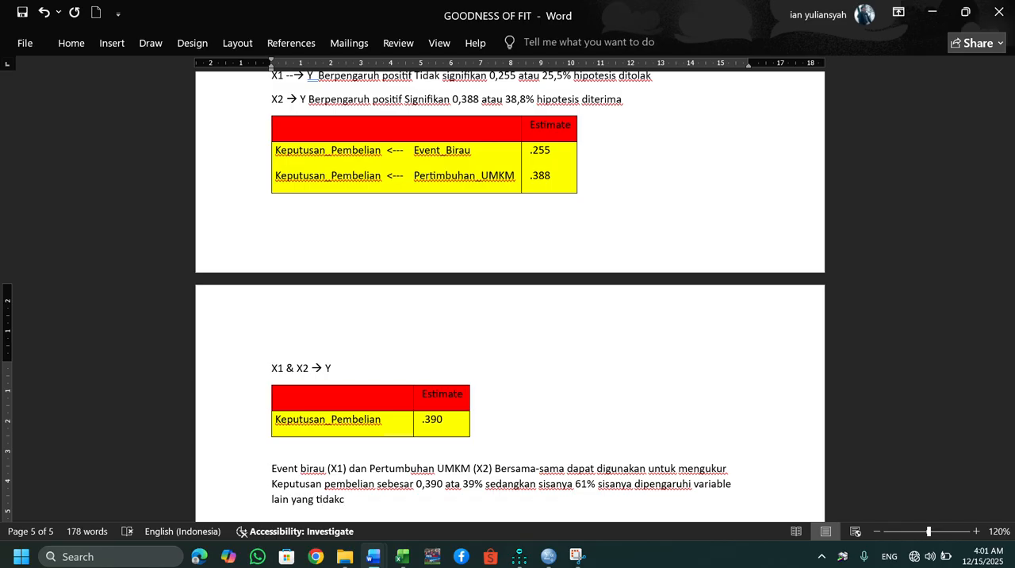
Finish the conclusion sentence with "lain yang tidak dibahas disini." and add empty lines below it.
{"action": "key", "text": "BackSpace"}
{"action": "type", "text": "dibahas disin"}
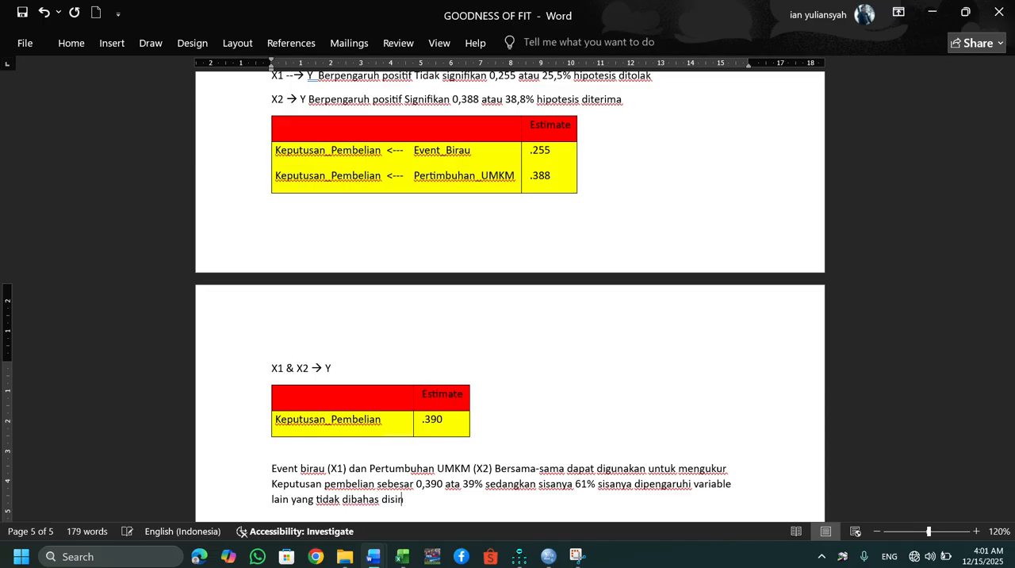
{"action": "type", "text": "i."}
{"action": "key", "text": "Return"}
{"action": "key", "text": "Return"}
{"action": "key", "text": "Return"}
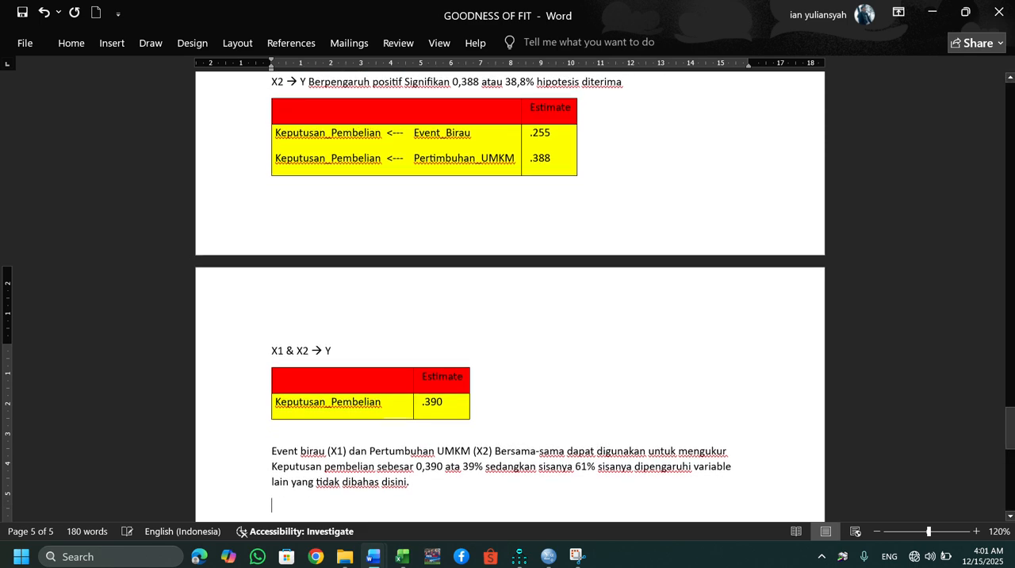
Look back over the goodness-of-fit values and the effect tables, and return to the line below the conclusion.
{"action": "key", "text": "Up"}
{"action": "key", "text": "Up"}
{"action": "key", "text": "Up"}
{"action": "key", "text": "Up"}
{"action": "key", "text": "Up"}
{"action": "key", "text": "Up"}
{"action": "key", "text": "Up"}
{"action": "key", "text": "Up"}
{"action": "key", "text": "Up"}
{"action": "key", "text": "Up"}
{"action": "key", "text": "Up"}
{"action": "key", "text": "Up"}
{"action": "key", "text": "Up"}
{"action": "key", "text": "Up"}
{"action": "key", "text": "Up"}
{"action": "key", "text": "Up"}
{"action": "key", "text": "Up"}
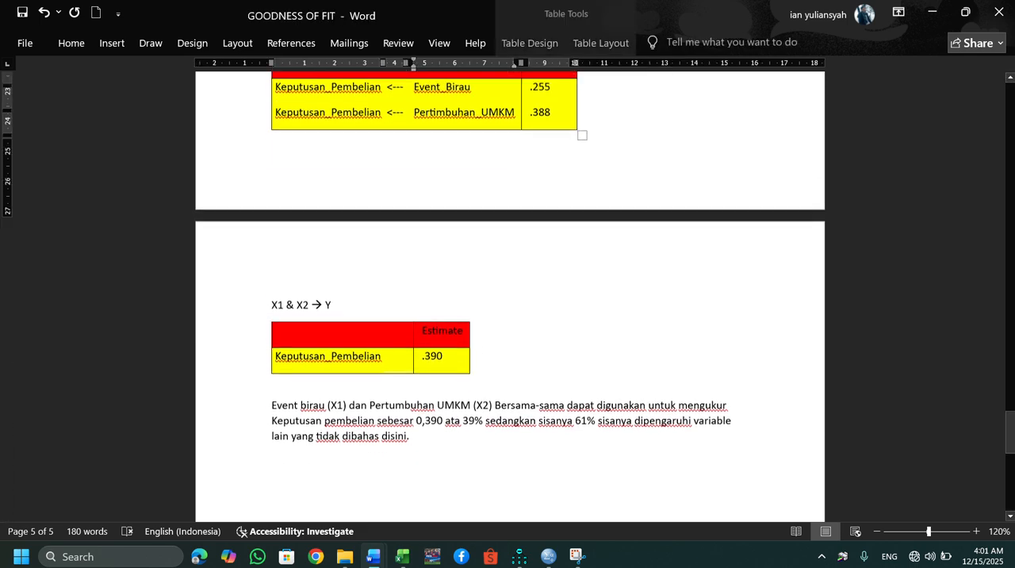
{"action": "key", "text": "Down"}
{"action": "key", "text": "Down"}
{"action": "key", "text": "Down"}
{"action": "key", "text": "Down"}
{"action": "key", "text": "Down"}
{"action": "key", "text": "Down"}
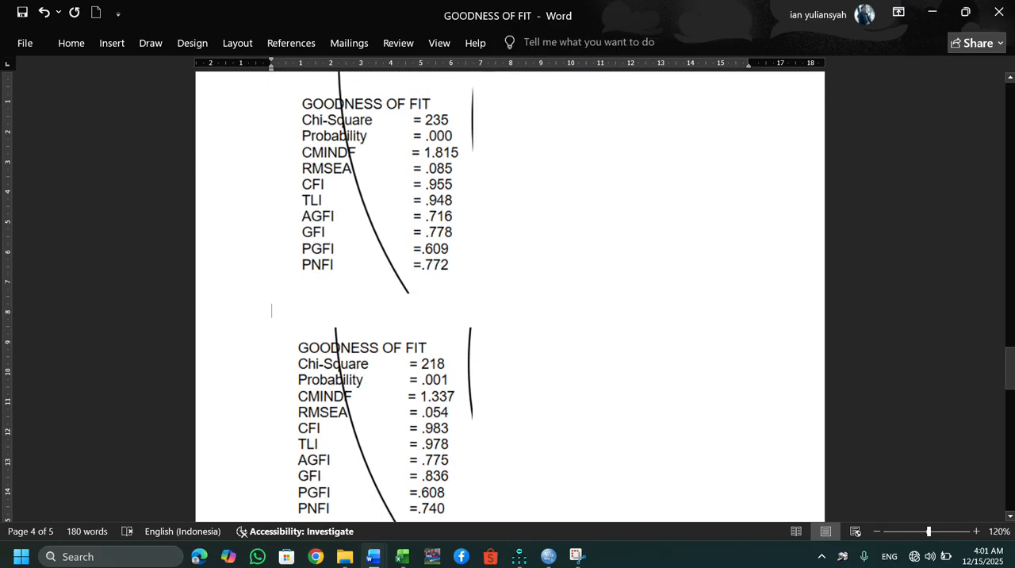
{"action": "key", "text": "Down"}
{"action": "key", "text": "Down"}
{"action": "key", "text": "Down"}
{"action": "key", "text": "Down"}
{"action": "key", "text": "Down"}
{"action": "key", "text": "Down"}
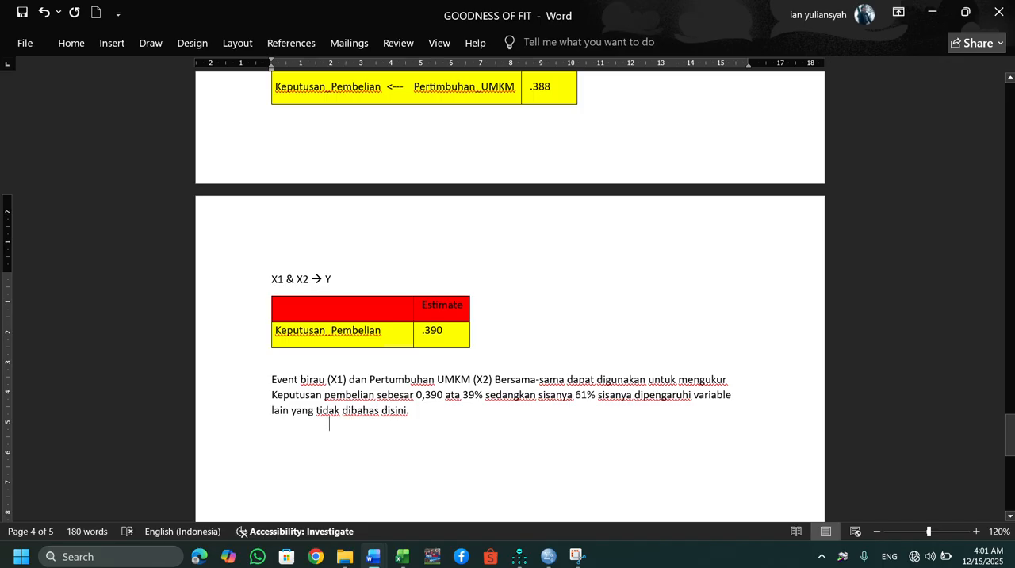
Write the hypothesis decision "Hipotesis diterim H1 diterima" on the line below the joint-effect conclusion.
{"action": "type", "text": "Hipote"}
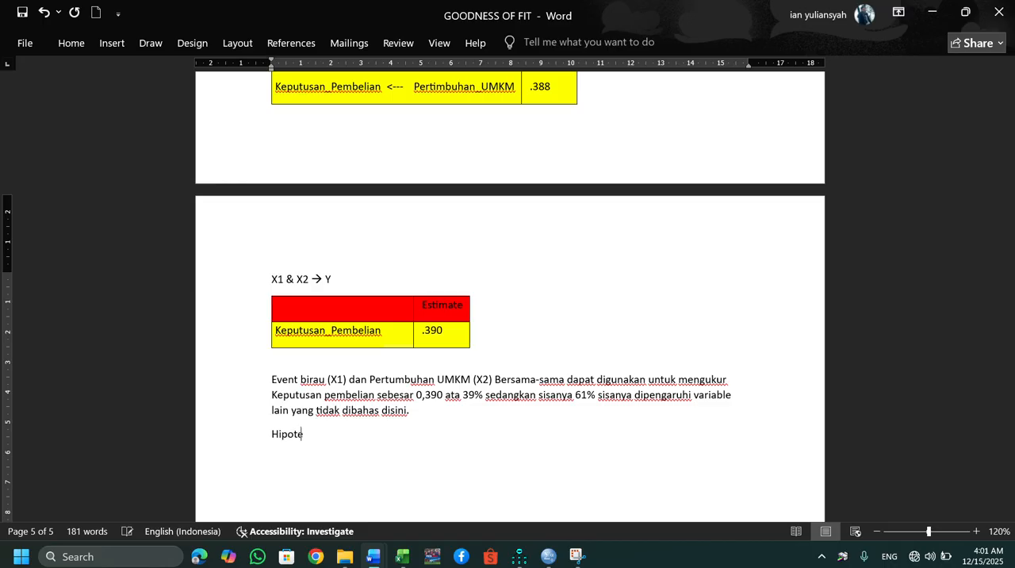
{"action": "type", "text": "sis diterim "}
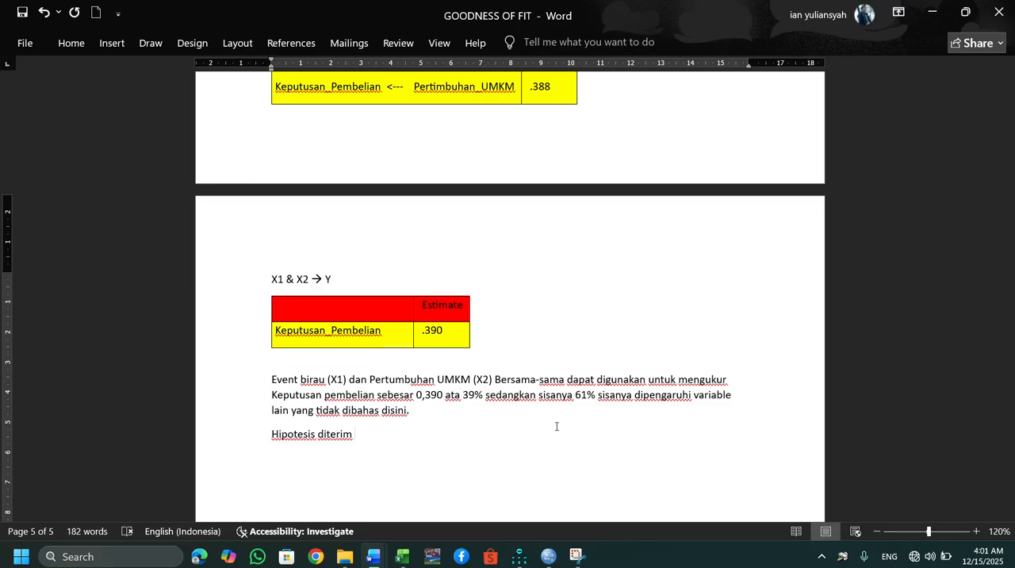
{"action": "type", "text": "H1 diterima"}
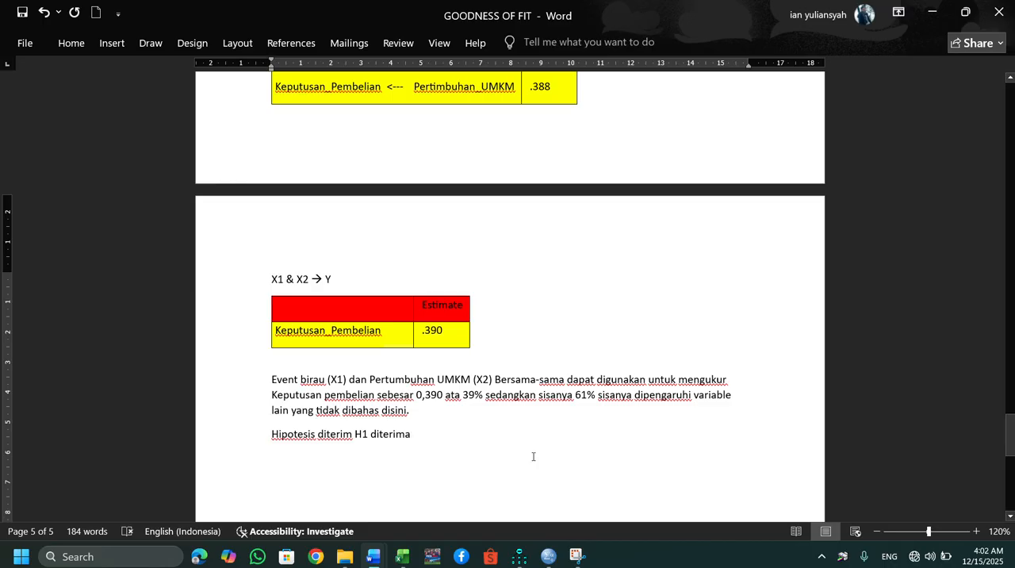
Format the "1" of "H1" in the hypothesis decision line as subscript.
{"action": "left_click_drag", "start_coordinate": [368, 434], "coordinate": [363, 434]}
{"action": "left_click", "coordinate": [87, 43]}
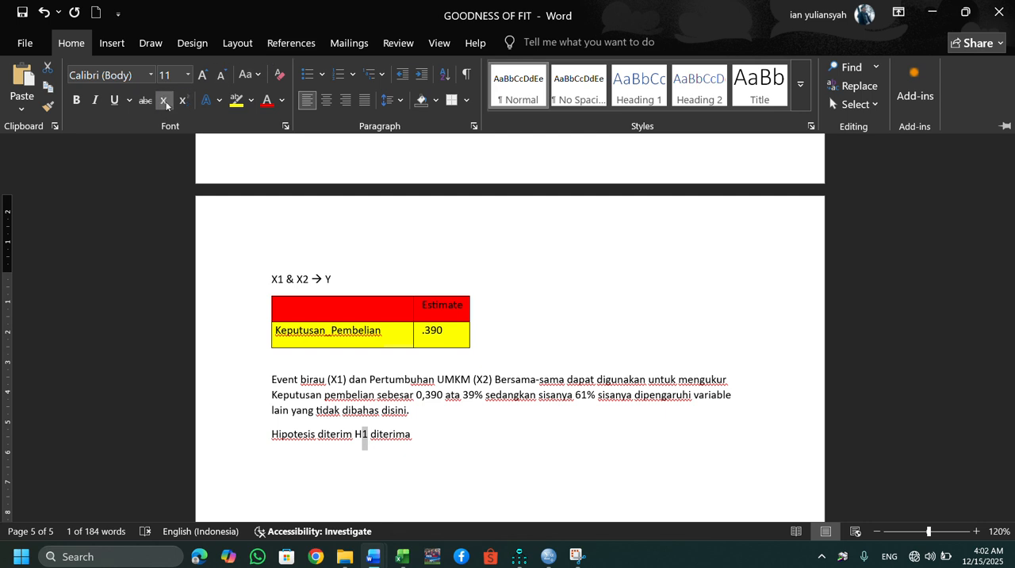
{"action": "left_click", "coordinate": [165, 101]}
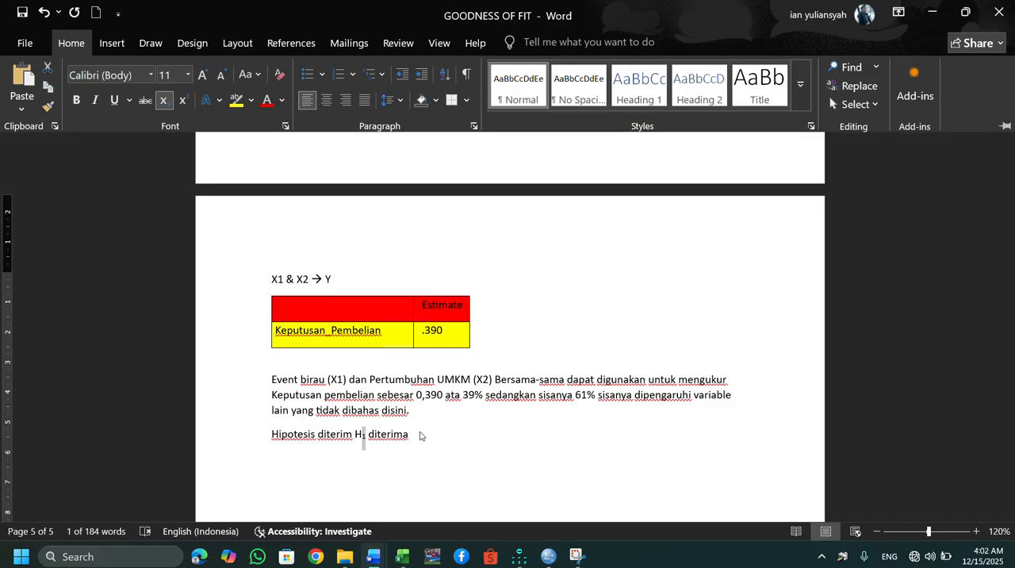
{"action": "left_click", "coordinate": [420, 431]}
{"action": "left_click", "coordinate": [420, 431]}
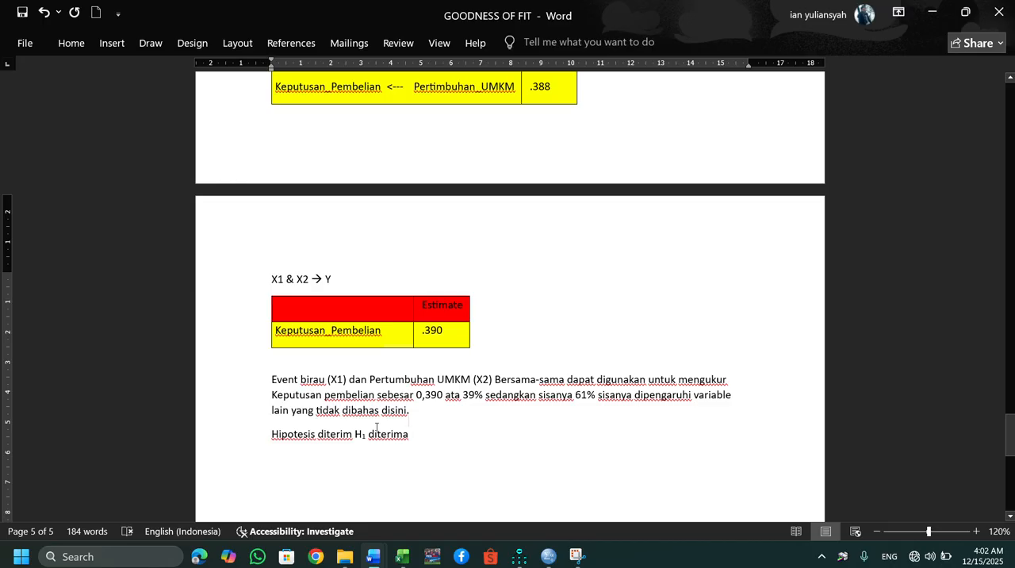
Review the goodness-of-fit values and the regression-weights table with its X1 and X2 conclusions.
{"action": "key", "text": "Up"}
{"action": "key", "text": "Up"}
{"action": "key", "text": "Up"}
{"action": "key", "text": "Up"}
{"action": "key", "text": "Up"}
{"action": "key", "text": "Up"}
{"action": "key", "text": "Up"}
{"action": "key", "text": "Up"}
{"action": "key", "text": "Up"}
{"action": "key", "text": "Up"}
{"action": "key", "text": "Up"}
{"action": "key", "text": "Up"}
{"action": "key", "text": "Up"}
{"action": "key", "text": "Up"}
{"action": "key", "text": "Up"}
{"action": "key", "text": "Up"}
{"action": "key", "text": "Up"}
{"action": "key", "text": "Up"}
{"action": "key", "text": "Up"}
{"action": "key", "text": "Up"}
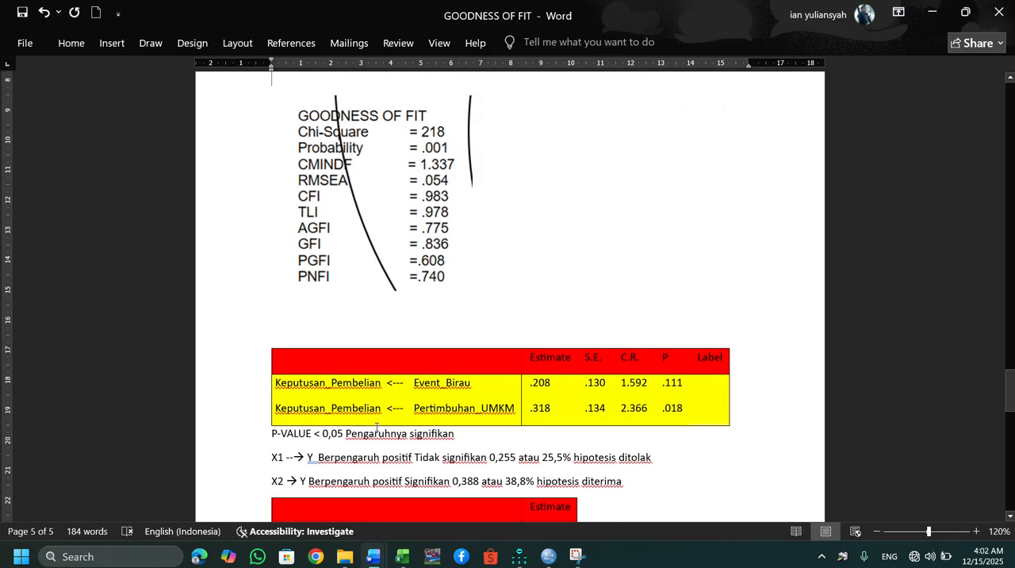
Insert "H1" before "ditolak" in the X1 conclusion below the regression-weights table.
{"action": "key", "text": "Down"}
{"action": "key", "text": "Down"}
{"action": "key", "text": "Down"}
{"action": "key", "text": "Down"}
{"action": "key", "text": "Down"}
{"action": "key", "text": "Down"}
{"action": "key", "text": "Down"}
{"action": "key", "text": "Down"}
{"action": "key", "text": "Down"}
{"action": "key", "text": "Down"}
{"action": "key", "text": "Down"}
{"action": "key", "text": "Down"}
{"action": "key", "text": "Down"}
{"action": "key", "text": "Down"}
{"action": "key", "text": "Down"}
{"action": "key", "text": "Down"}
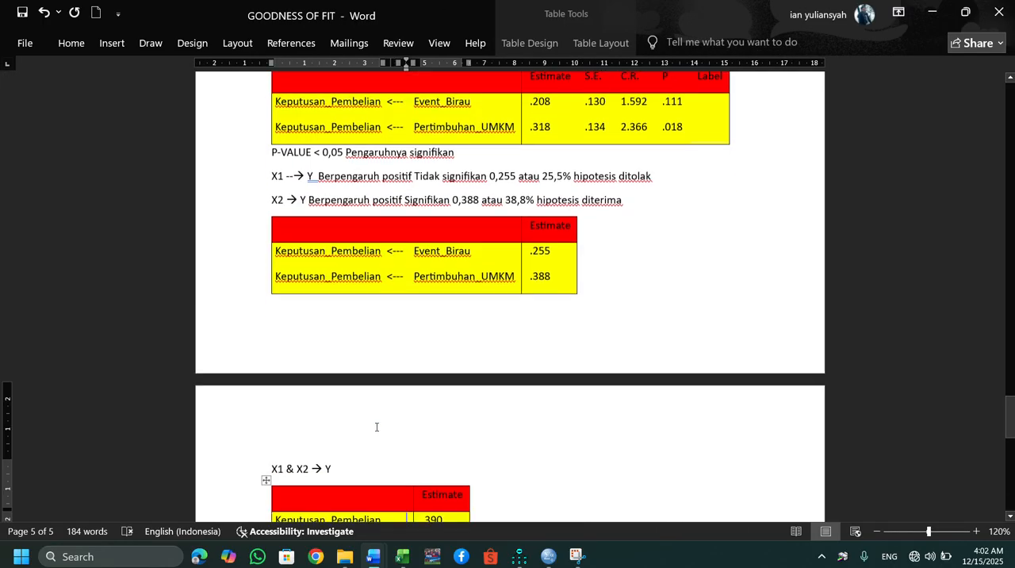
{"action": "left_click", "coordinate": [618, 172]}
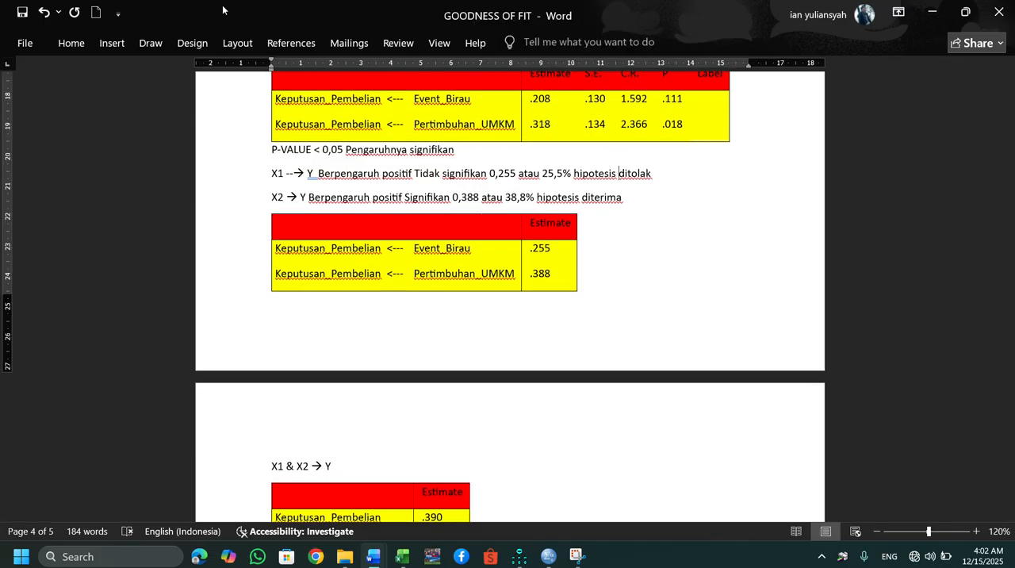
{"action": "type", "text": "H1"}
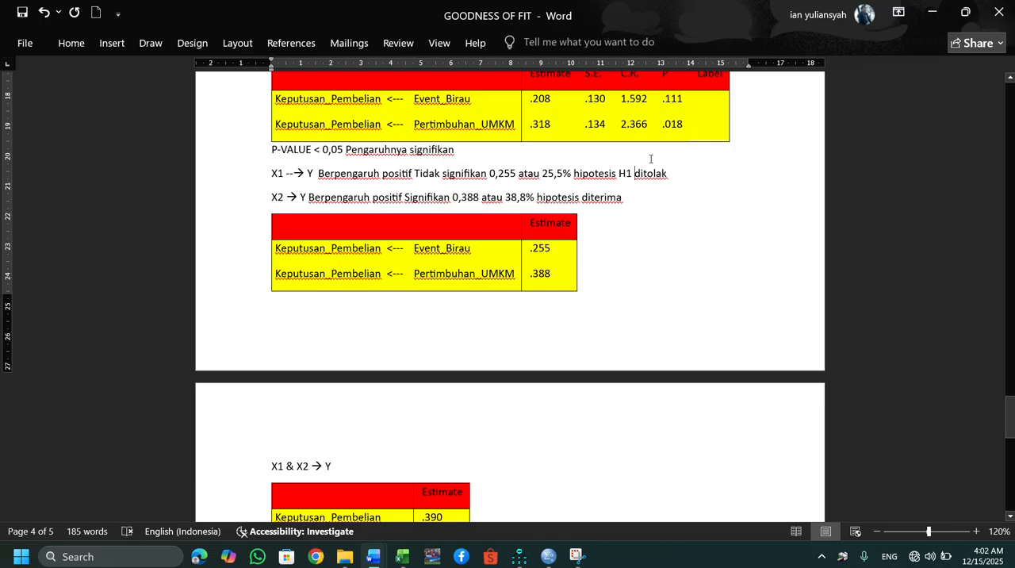
{"action": "key", "text": "BackSpace"}
{"action": "key", "text": "BackSpace"}
{"action": "key", "text": "BackSpace"}
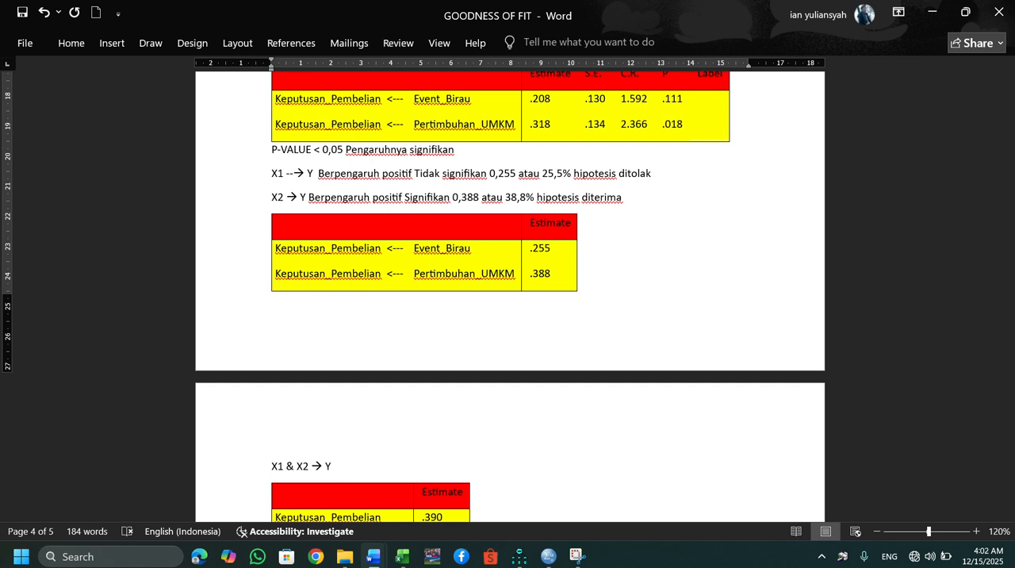
{"action": "type", "text": "H1"}
Insert "H1" before "diterima" in the X2 conclusion.
{"action": "key", "text": "Down"}
{"action": "left_click", "coordinate": [578, 197]}
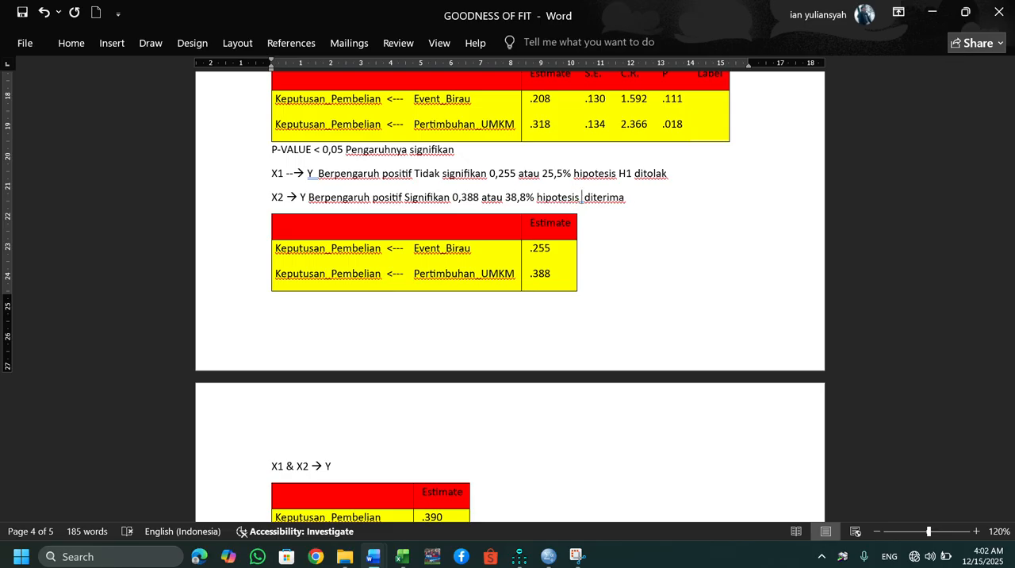
{"action": "type", "text": "H1"}
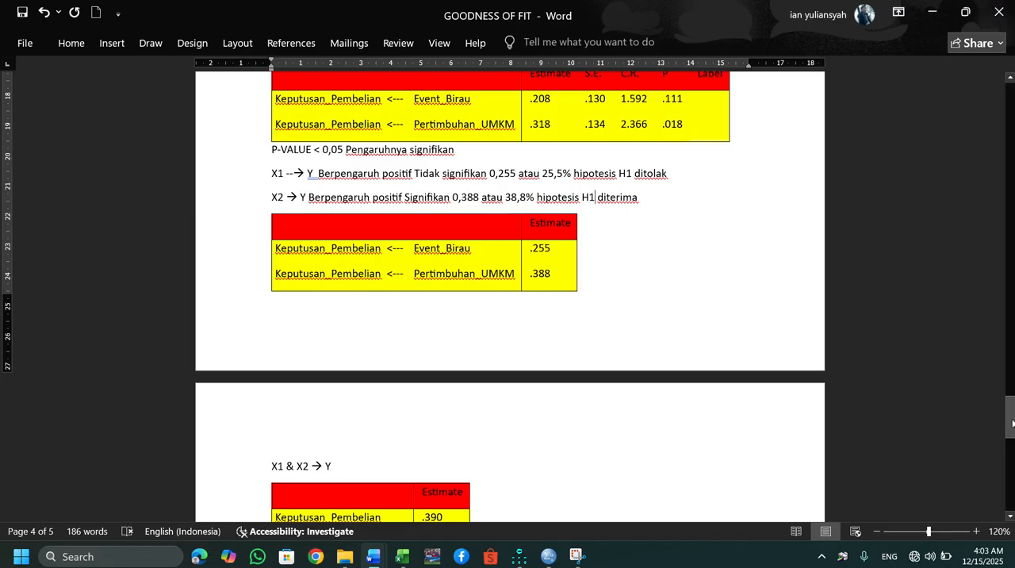
Add a line below the X1 conclusion beginning "SETIAP PENAMBAHAN 1% PADA EVENT BIRAU".
{"action": "mouse_move", "coordinate": [1012, 422]}
{"action": "left_mouse_down"}
{"action": "mouse_move", "coordinate": [1012, 442]}
{"action": "mouse_move", "coordinate": [992, 354]}
{"action": "mouse_move", "coordinate": [995, 294]}
{"action": "mouse_move", "coordinate": [1003, 488]}
{"action": "mouse_move", "coordinate": [1003, 420]}
{"action": "left_mouse_up"}
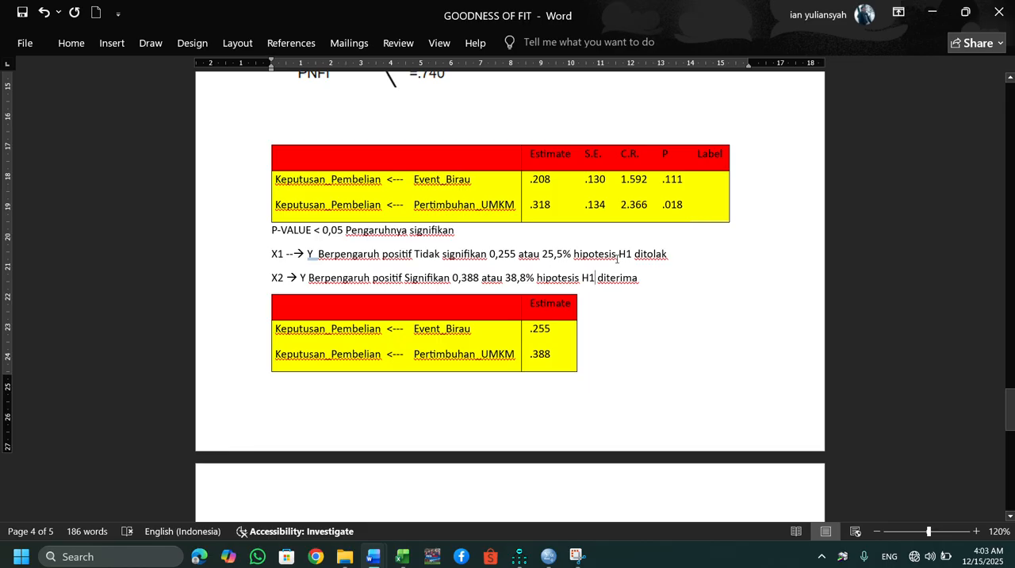
{"action": "left_click", "coordinate": [671, 253]}
{"action": "key", "text": "Return"}
{"action": "type", "text": "SETIAP"}
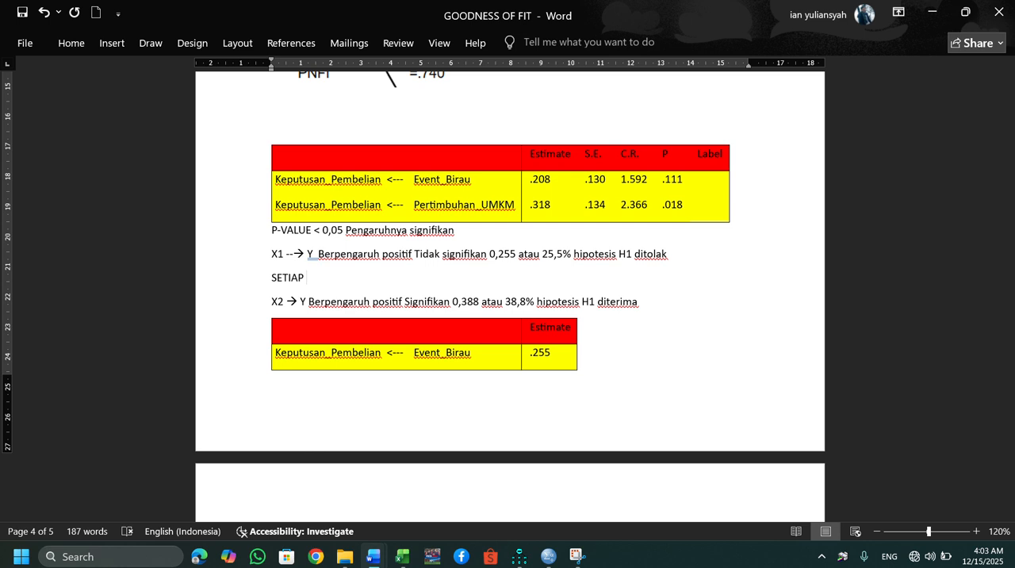
{"action": "type", "text": "PENAMBAHAN 1"}
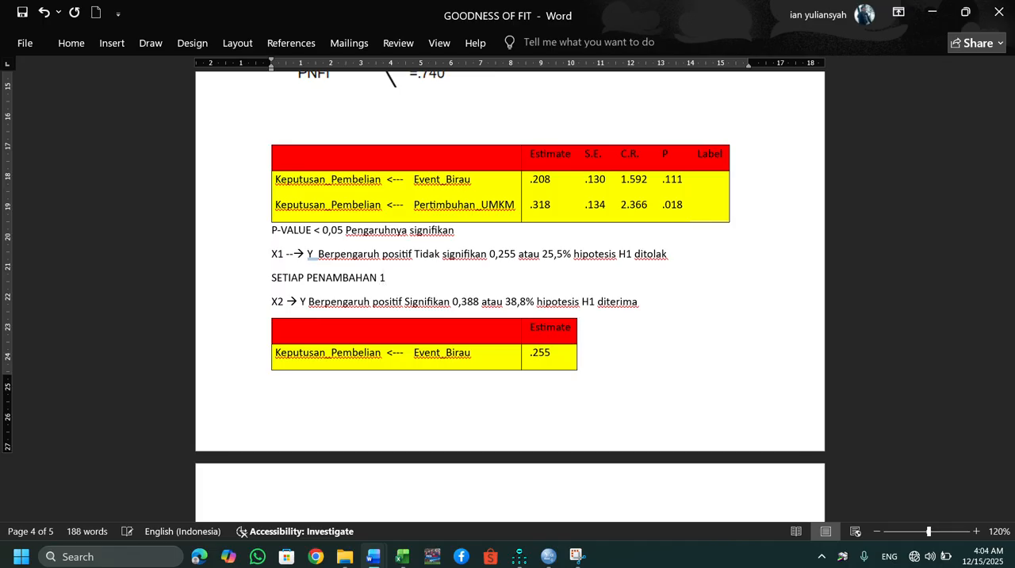
{"action": "type", "text": "% PADA"}
{"action": "type", "text": "EVENT B"}
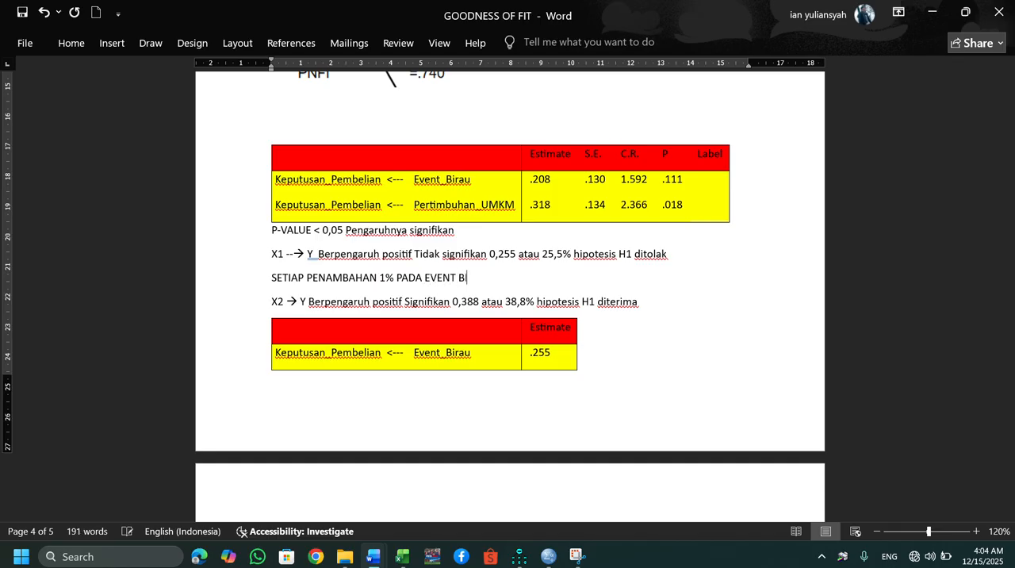
{"action": "type", "text": "IRAU AKAN MENINGKATKAN 1"}
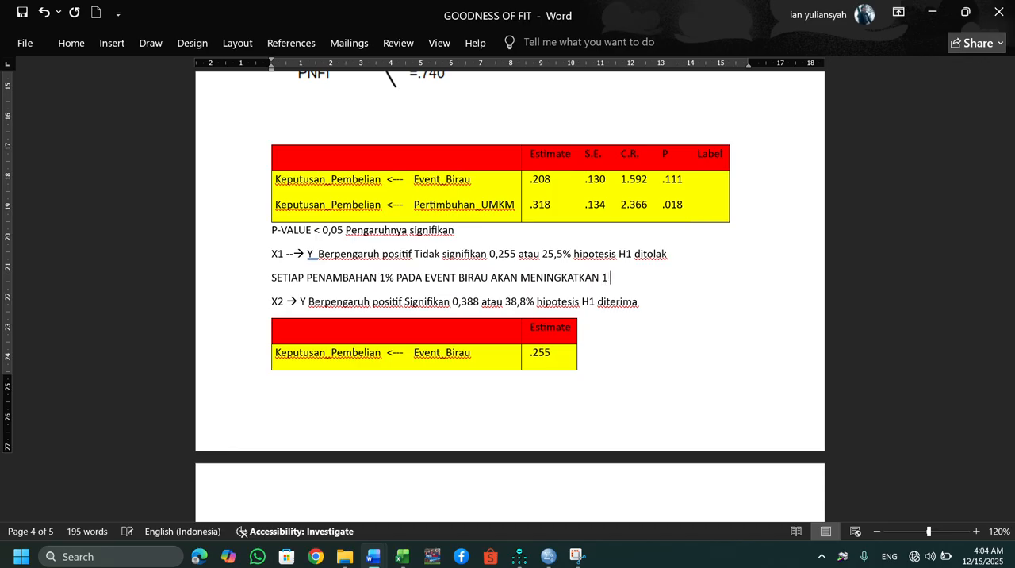
Complete the new Event Birau line with "AKAN MENINGKATKAN 1% KEPUTUSAN PEMBELIAN".
{"action": "key", "text": "BackSpace"}
{"action": "type", "text": "% KEPUTUSAN PEMBELIAN"}
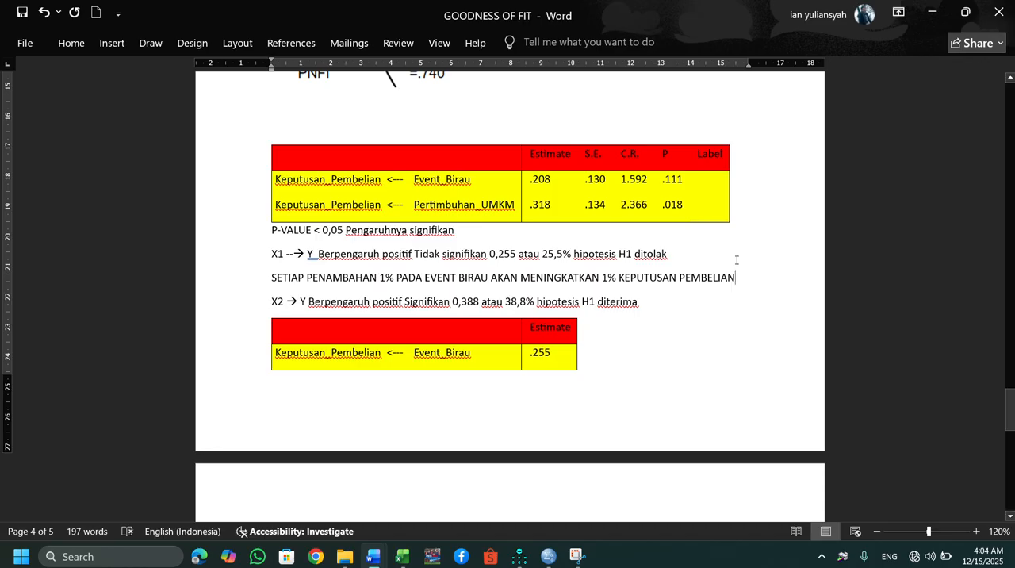
Review the Event Birau interpretation line against the X1 and X2 conclusions around it.
{"action": "left_click_drag", "start_coordinate": [736, 278], "coordinate": [271, 280]}
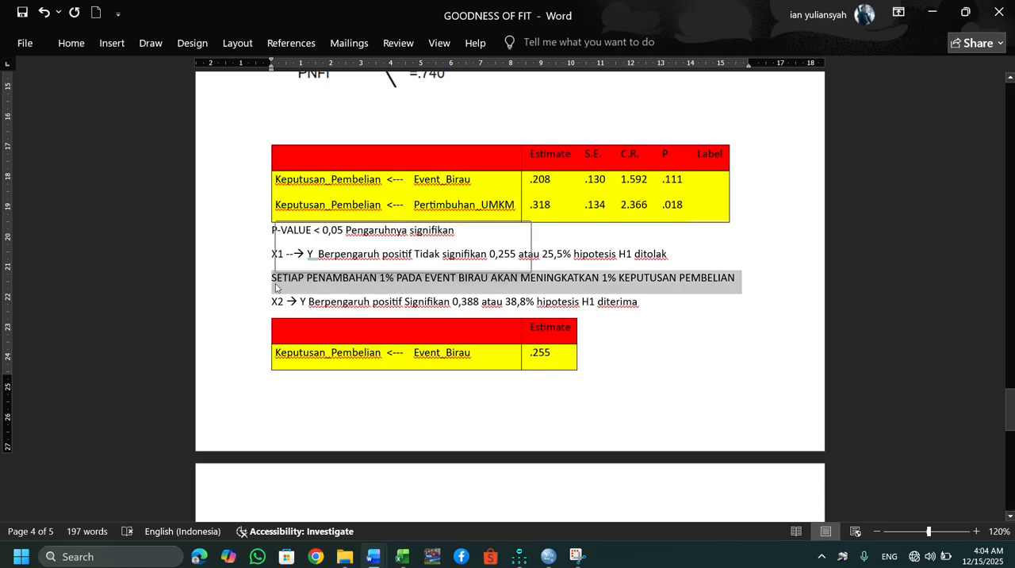
{"action": "left_click", "coordinate": [698, 257]}
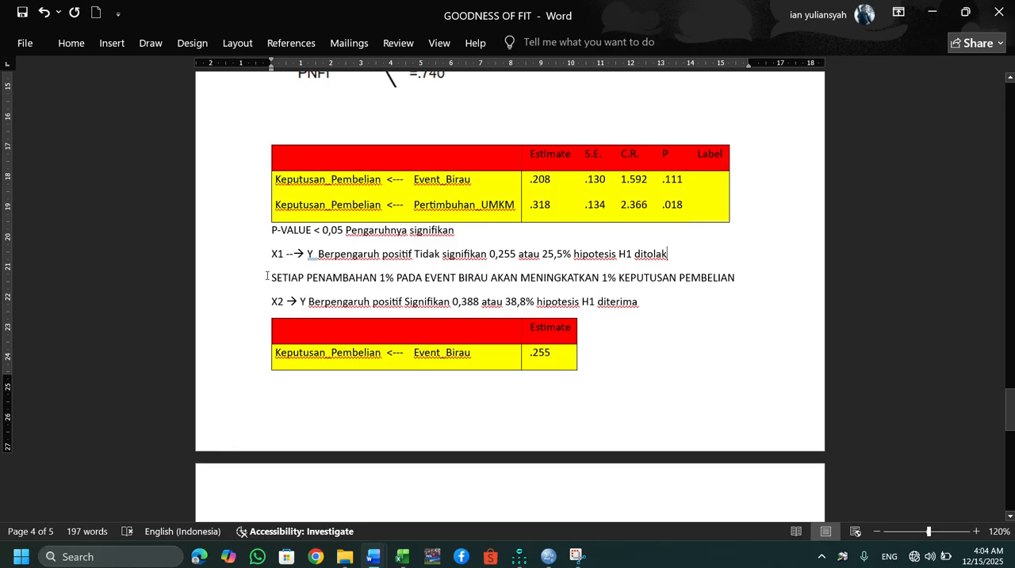
{"action": "left_click_drag", "start_coordinate": [271, 278], "coordinate": [377, 280]}
{"action": "left_click", "coordinate": [602, 277]}
{"action": "left_click", "coordinate": [273, 254]}
{"action": "left_click_drag", "start_coordinate": [272, 254], "coordinate": [673, 255]}
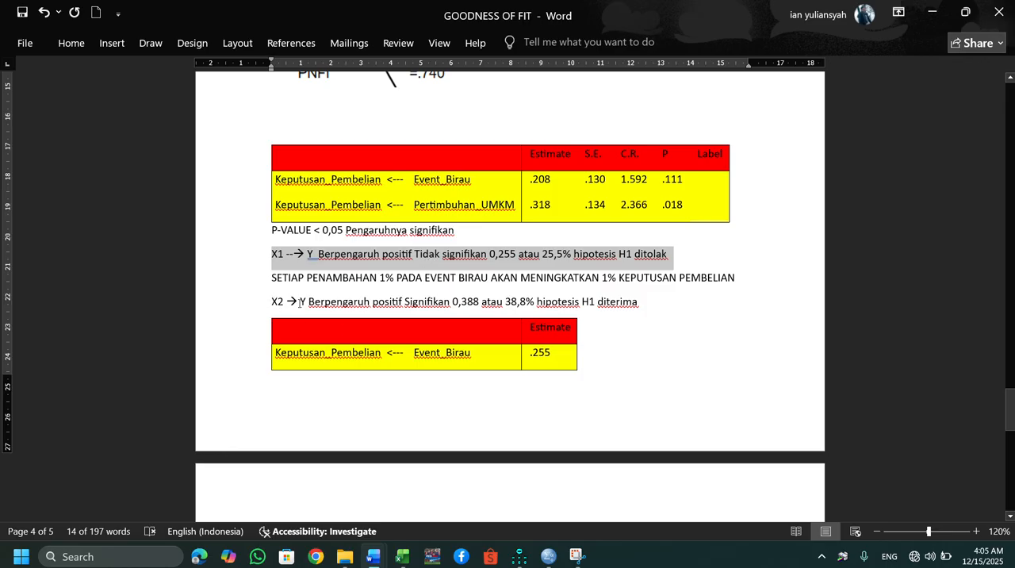
{"action": "left_click_drag", "start_coordinate": [272, 301], "coordinate": [638, 302]}
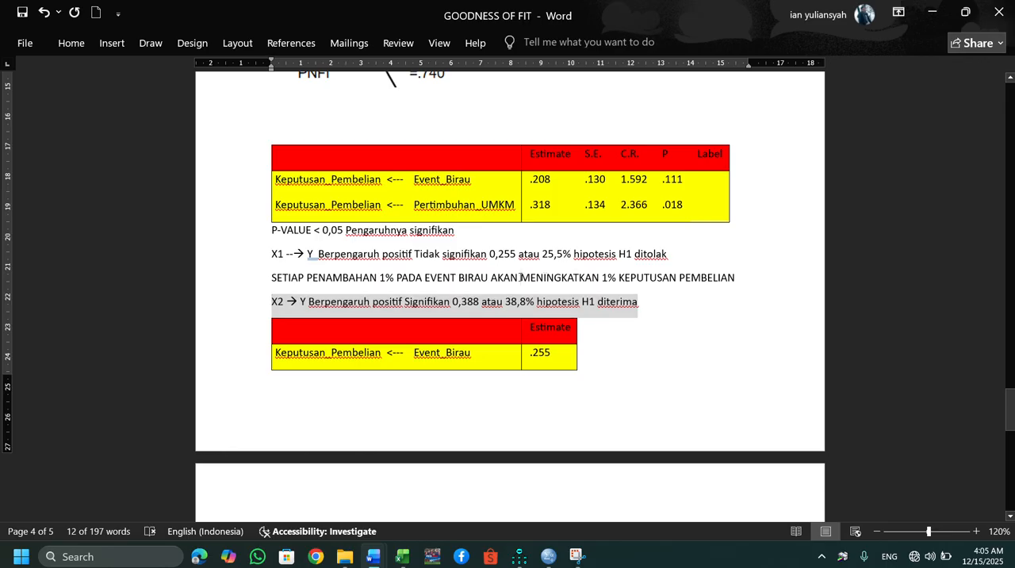
Replace "AKAN" with "TIDAK" before "MENINGKATKAN" in the Event Birau line.
{"action": "left_click", "coordinate": [519, 277]}
{"action": "key", "text": "BackSpace"}
{"action": "key", "text": "BackSpace"}
{"action": "key", "text": "BackSpace"}
{"action": "key", "text": "BackSpace"}
{"action": "key", "text": "BackSpace"}
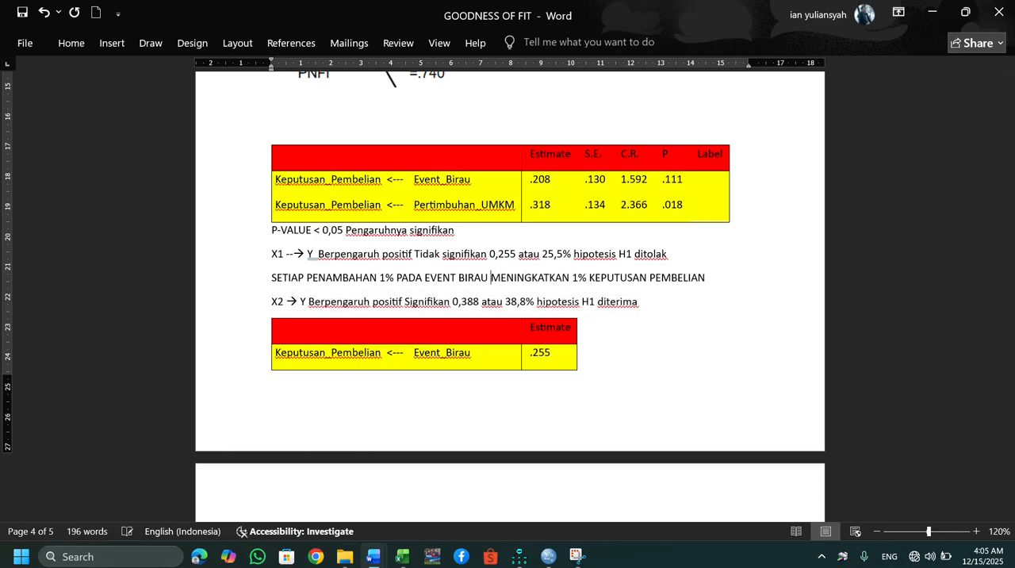
{"action": "type", "text": "TIDAK"}
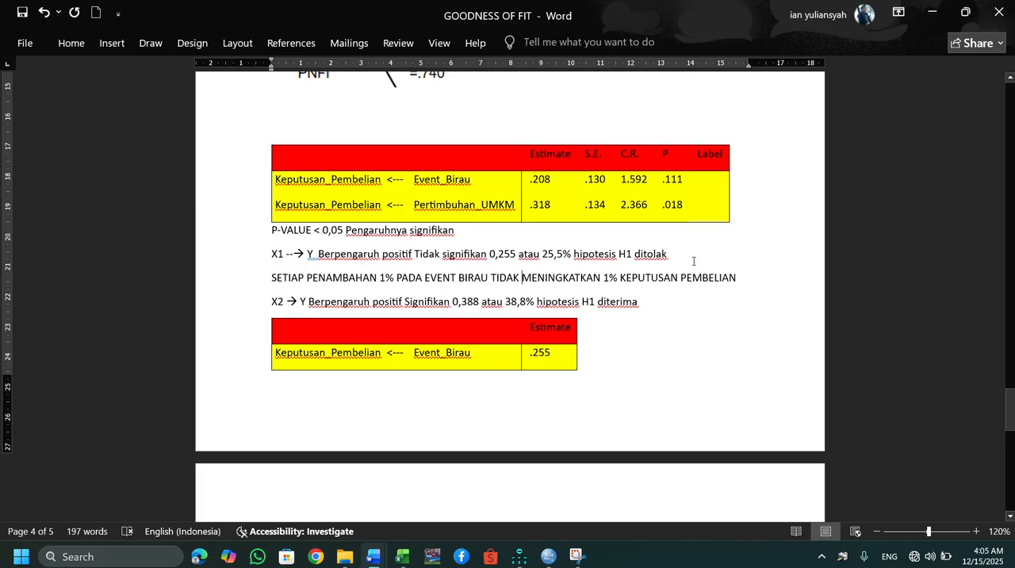
Remove the percentage before "KEPUTUSAN PEMBELIAN" so the Event Birau line ends "TIDAK MENINGKATKAN KEPUTUSAN PEMBELIAN".
{"action": "left_click", "coordinate": [610, 277]}
{"action": "key", "text": "BackSpace"}
{"action": "type", "text": "9"}
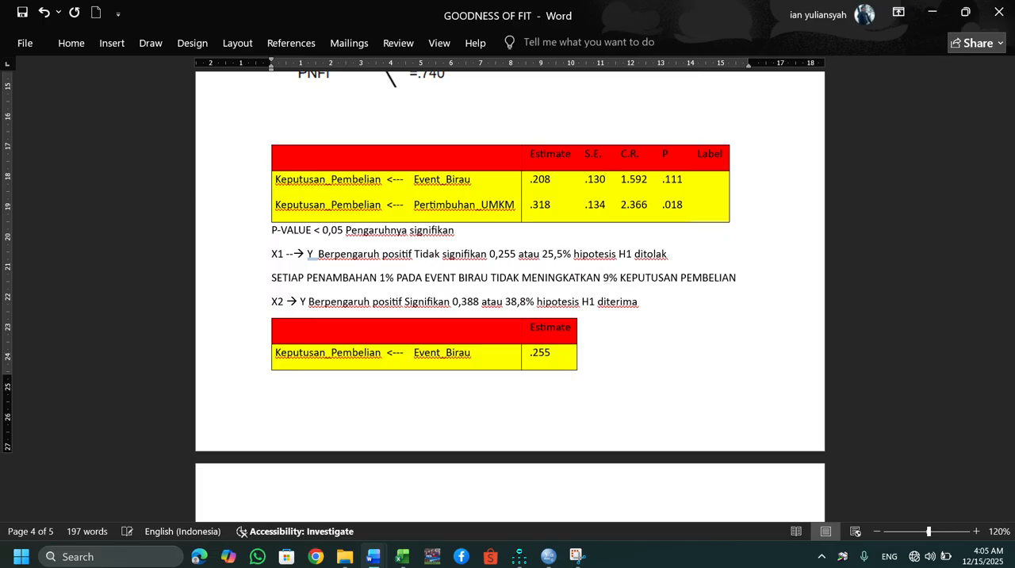
{"action": "key", "text": "BackSpace"}
{"action": "type", "text": "0"}
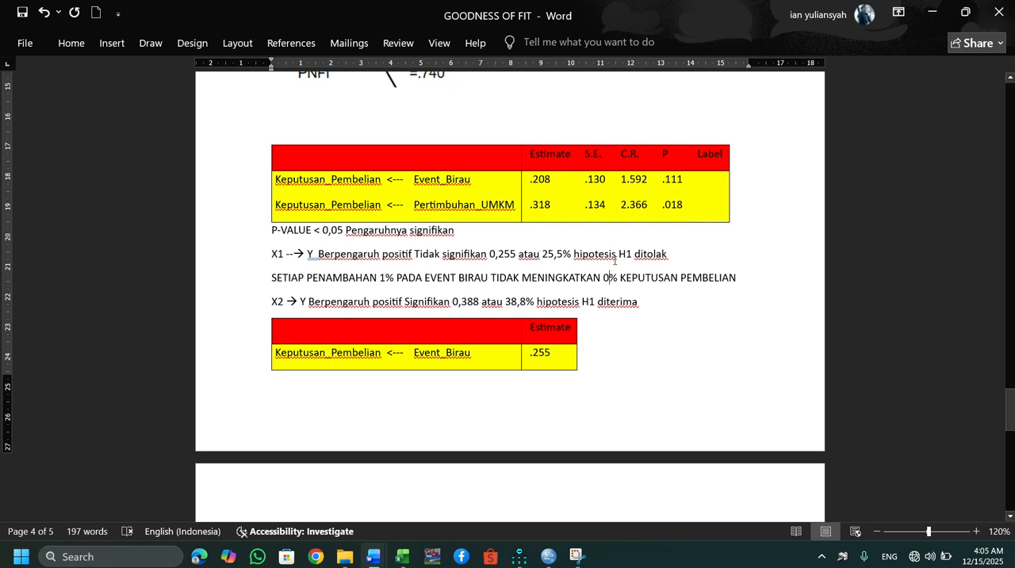
{"action": "key", "text": "BackSpace"}
{"action": "key", "text": "BackSpace"}
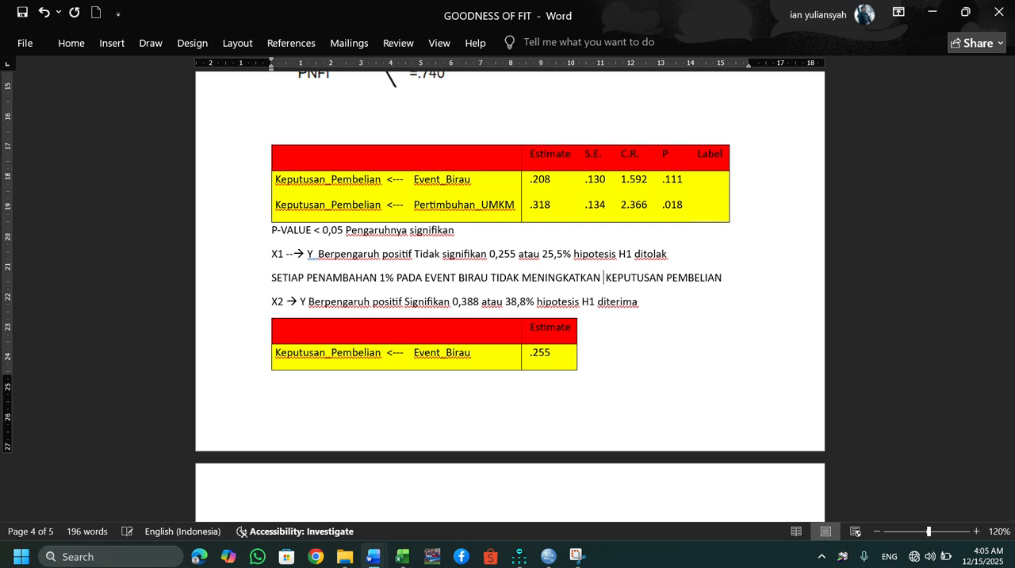
{"action": "key", "text": "BackSpace"}
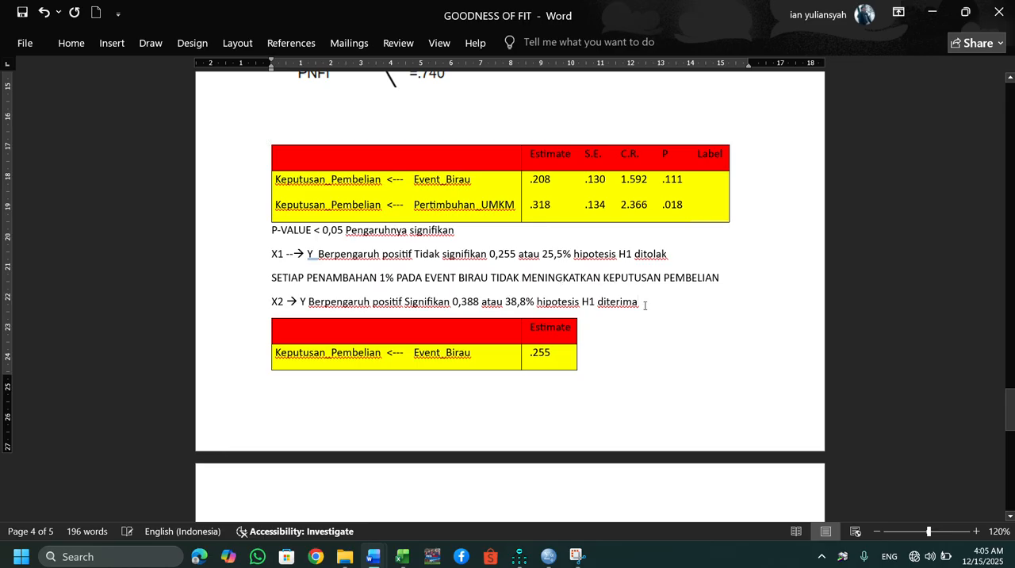
Start a new line with "1%" below the X2 conclusion.
{"action": "key", "text": "ctrl+z"}
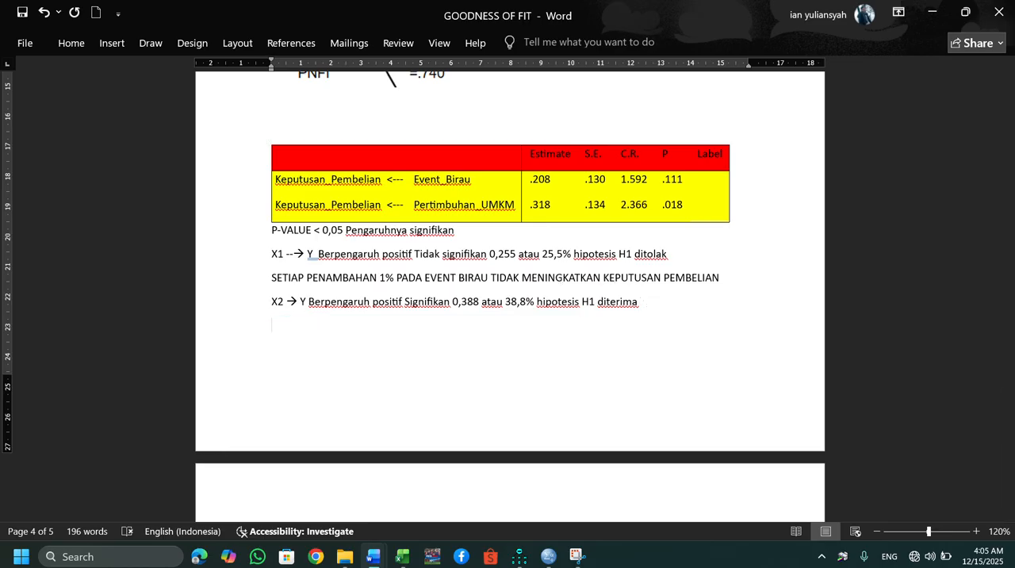
{"action": "type", "text": "1%"}
Switch to the Amos Output, show the Standardized Regression Weights and copy the indicator rows from X1.i1.p1 to Y.i4.p2.
{"action": "scroll", "coordinate": [645, 306], "scroll_direction": "up", "scroll_amount": 15}
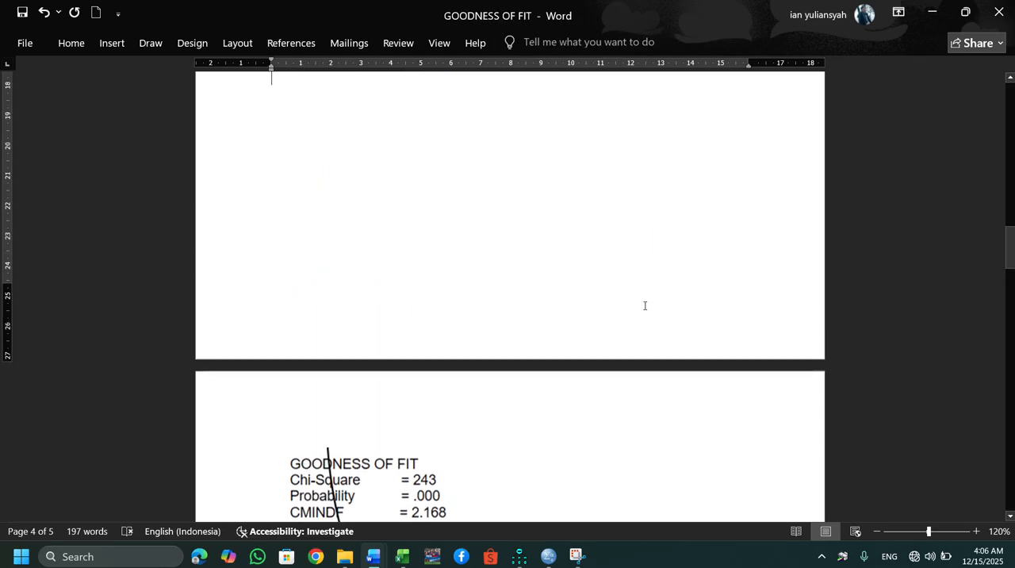
{"action": "left_click", "coordinate": [645, 305]}
{"action": "scroll", "coordinate": [645, 306], "scroll_direction": "up", "scroll_amount": 5}
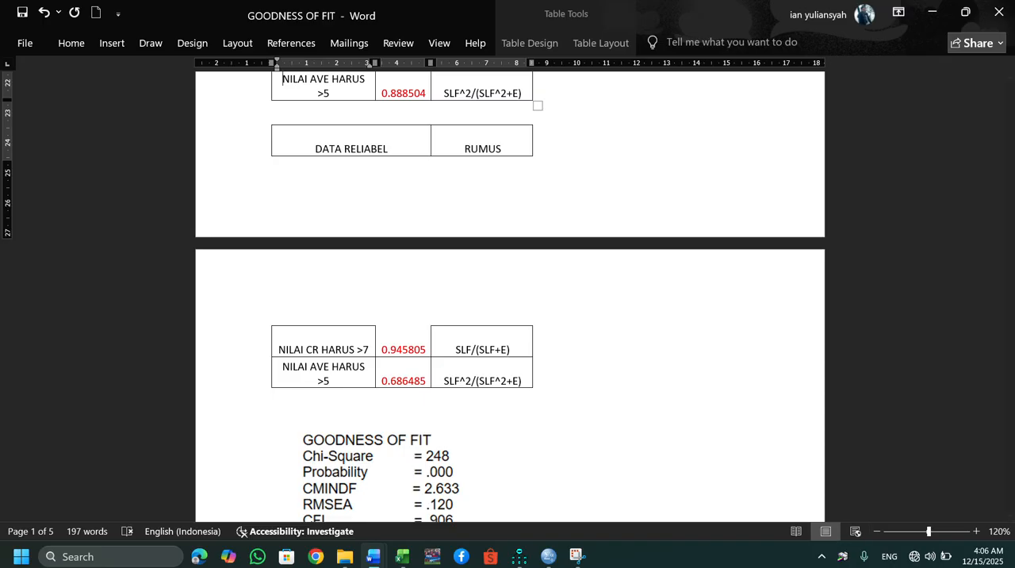
{"action": "mouse_move", "coordinate": [511, 545]}
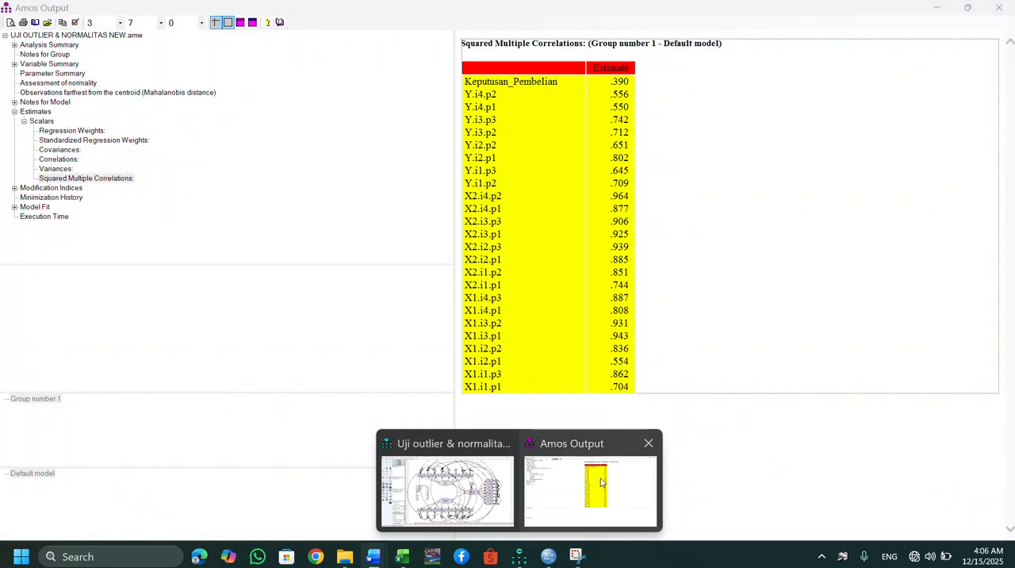
{"action": "left_click", "coordinate": [603, 482]}
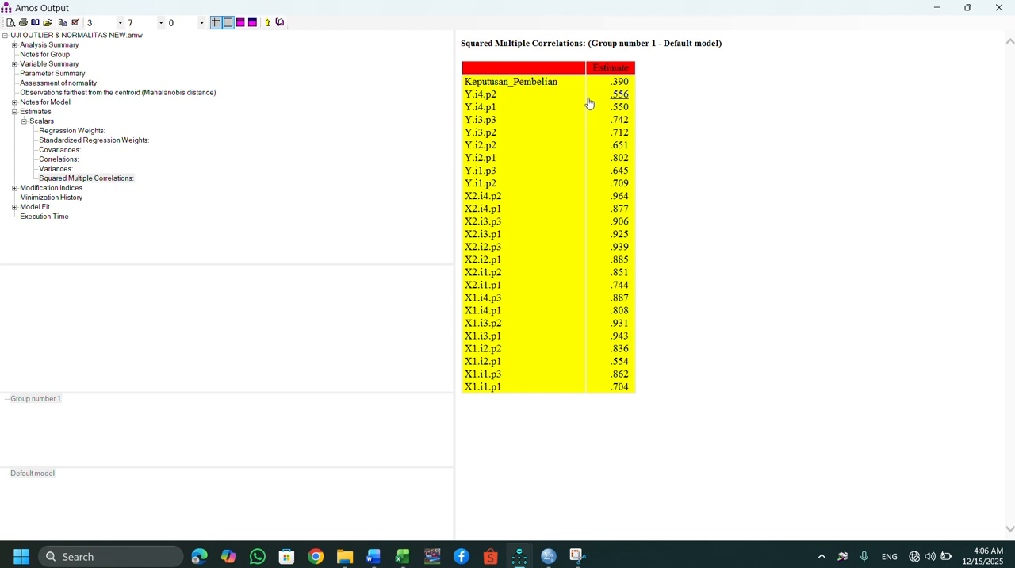
{"action": "left_click", "coordinate": [99, 144]}
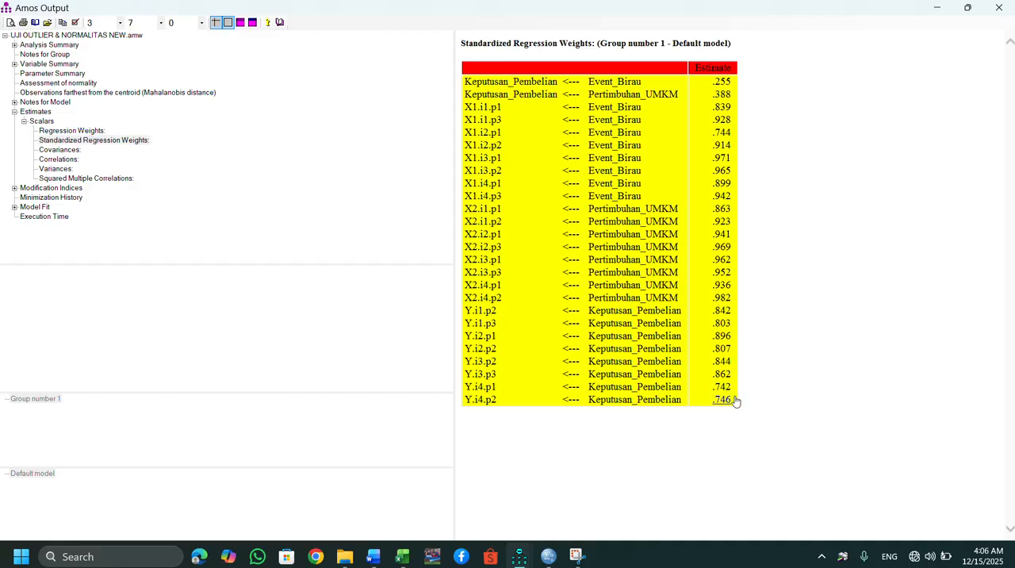
{"action": "left_click_drag", "start_coordinate": [736, 401], "coordinate": [472, 110]}
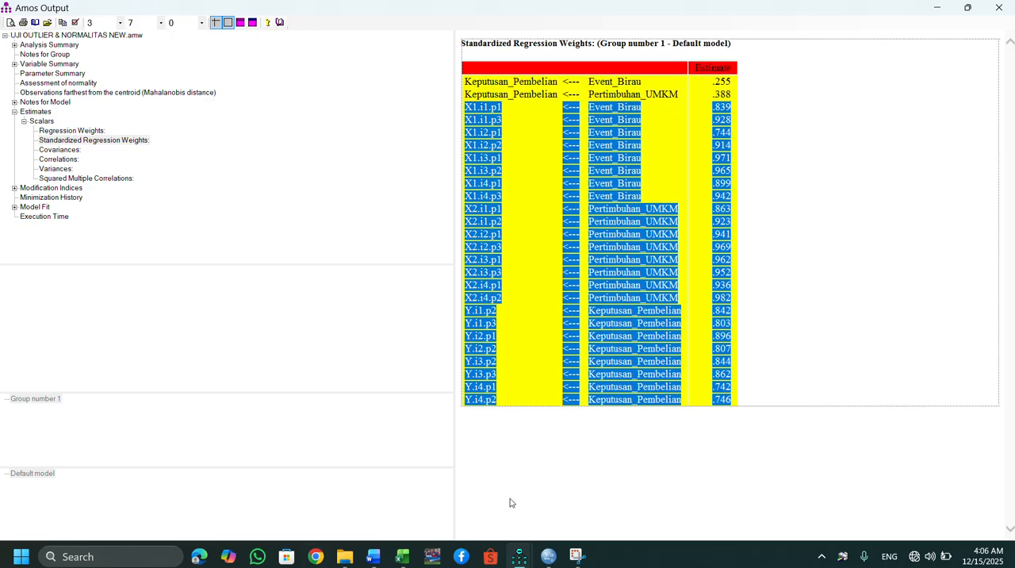
Switch back to the GOODNESS OF FIT document in Word and paste the copied indicator weights below the final hypothesis decision.
{"action": "mouse_move", "coordinate": [372, 557]}
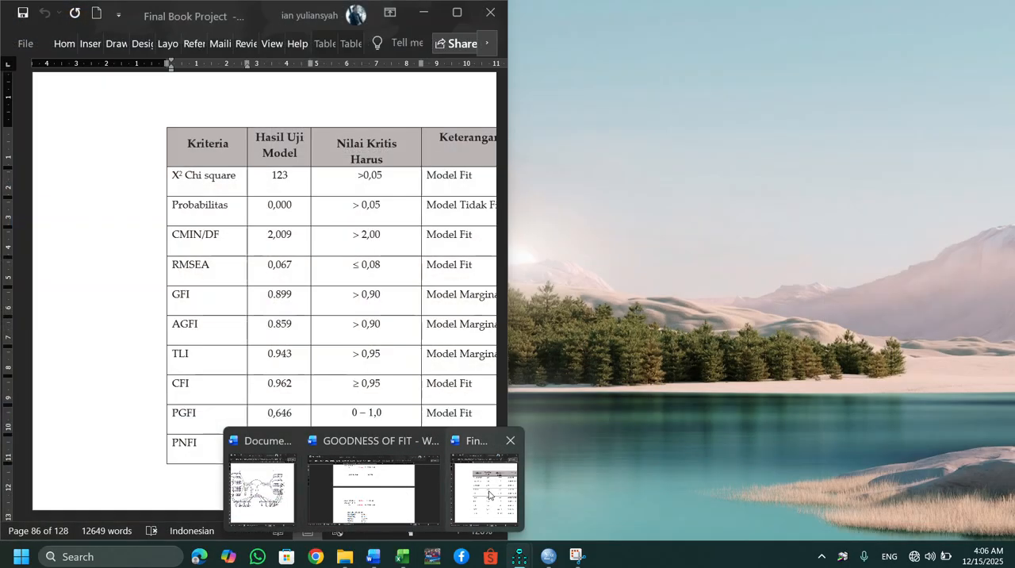
{"action": "mouse_move", "coordinate": [361, 494]}
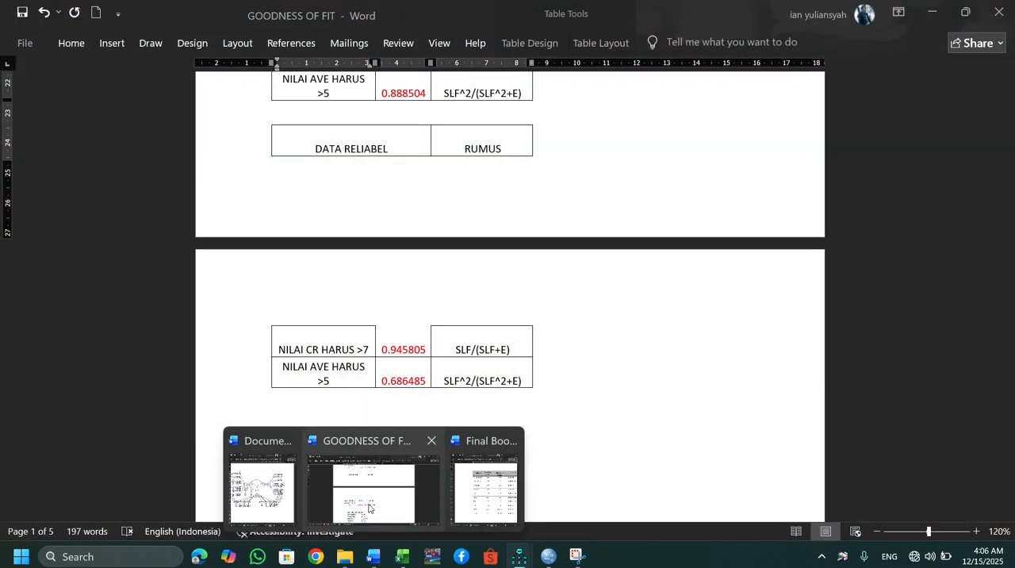
{"action": "left_click", "coordinate": [369, 507]}
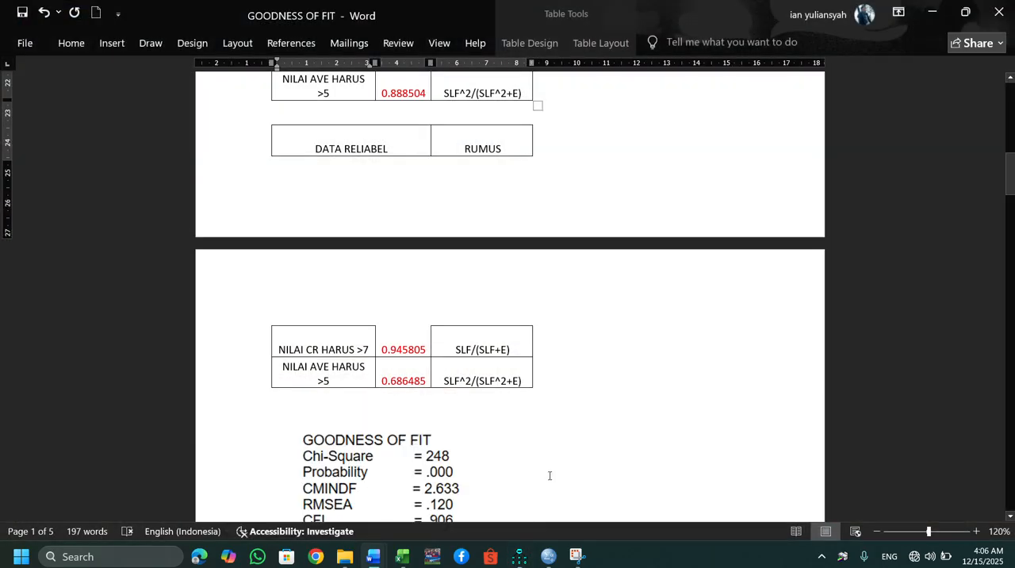
{"action": "scroll", "coordinate": [549, 476], "scroll_direction": "down", "scroll_amount": 20}
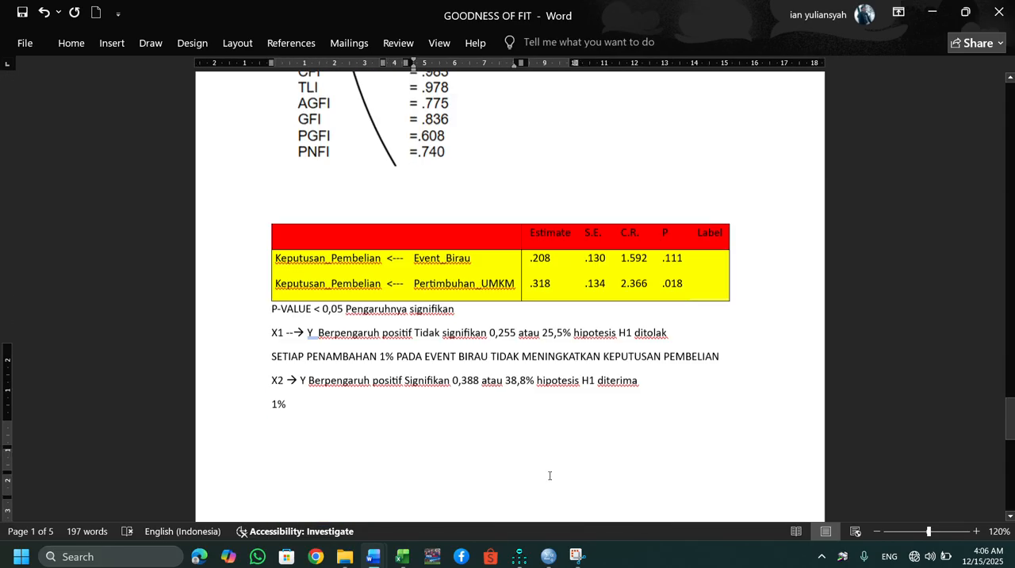
{"action": "scroll", "coordinate": [549, 475], "scroll_direction": "down", "scroll_amount": 5}
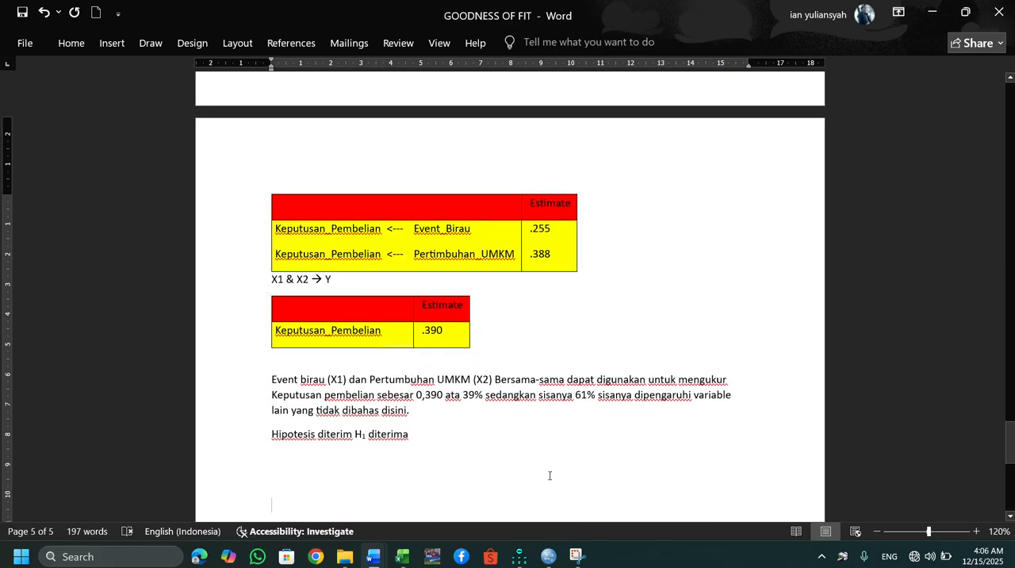
{"action": "key", "text": "ctrl+v"}
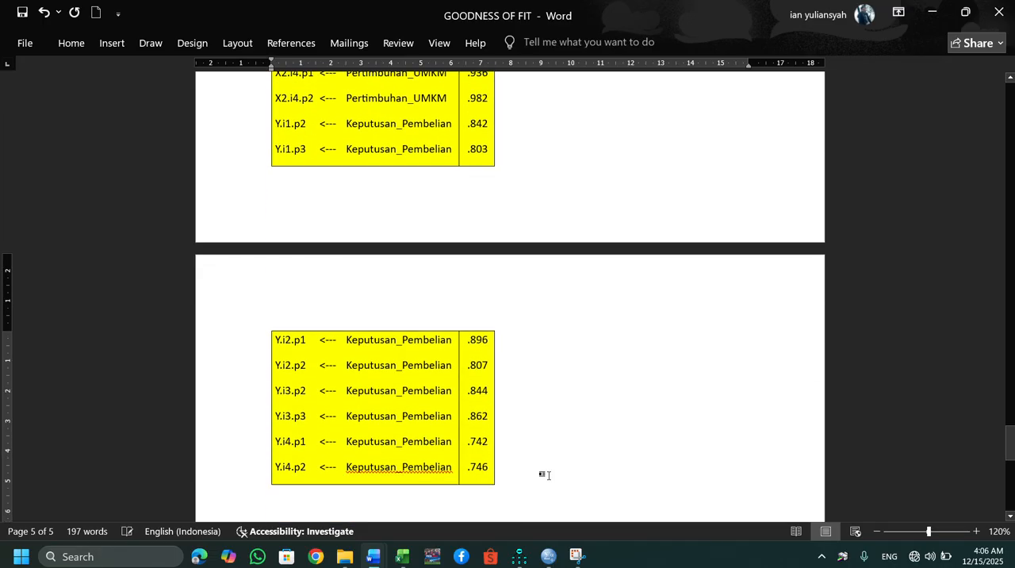
Review the pasted indicator weights table, selecting the X1.i4.p3 row and its indicator name for inspection.
{"action": "scroll", "coordinate": [549, 475], "scroll_direction": "up", "scroll_amount": 1}
{"action": "scroll", "coordinate": [548, 475], "scroll_direction": "up", "scroll_amount": 8}
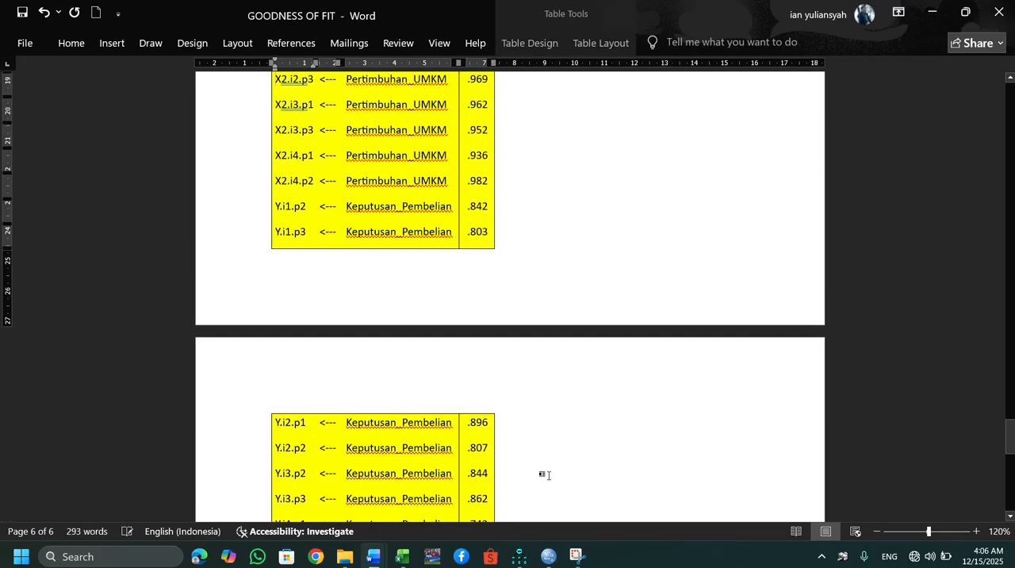
{"action": "scroll", "coordinate": [547, 475], "scroll_direction": "up", "scroll_amount": 1}
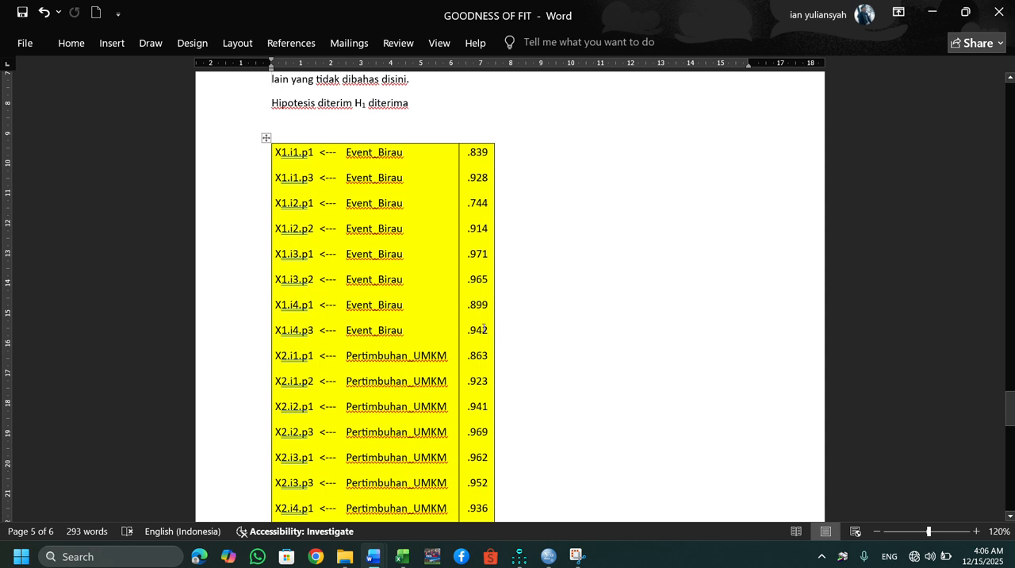
{"action": "left_click_drag", "start_coordinate": [487, 333], "coordinate": [289, 332]}
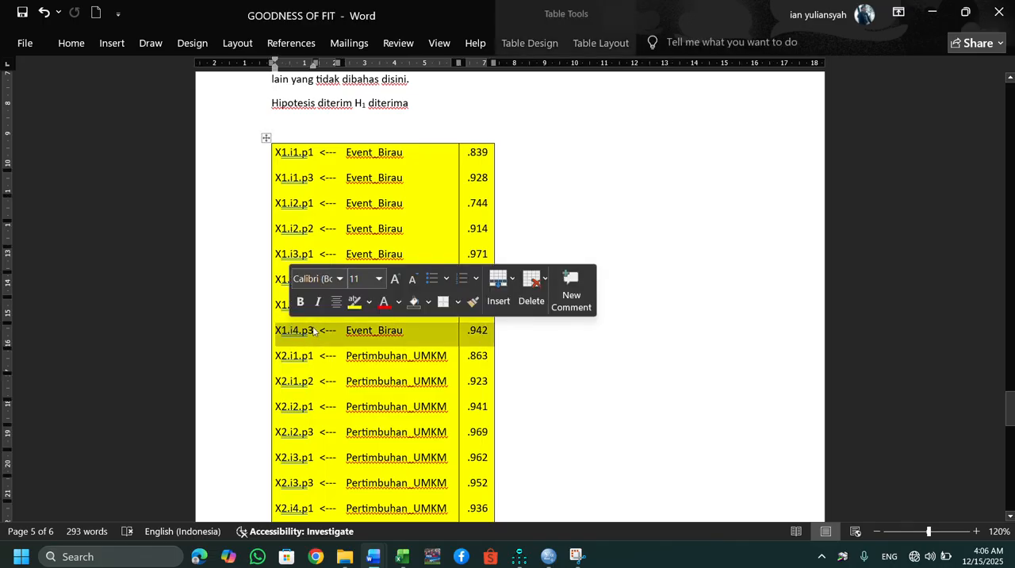
{"action": "left_click", "coordinate": [318, 332]}
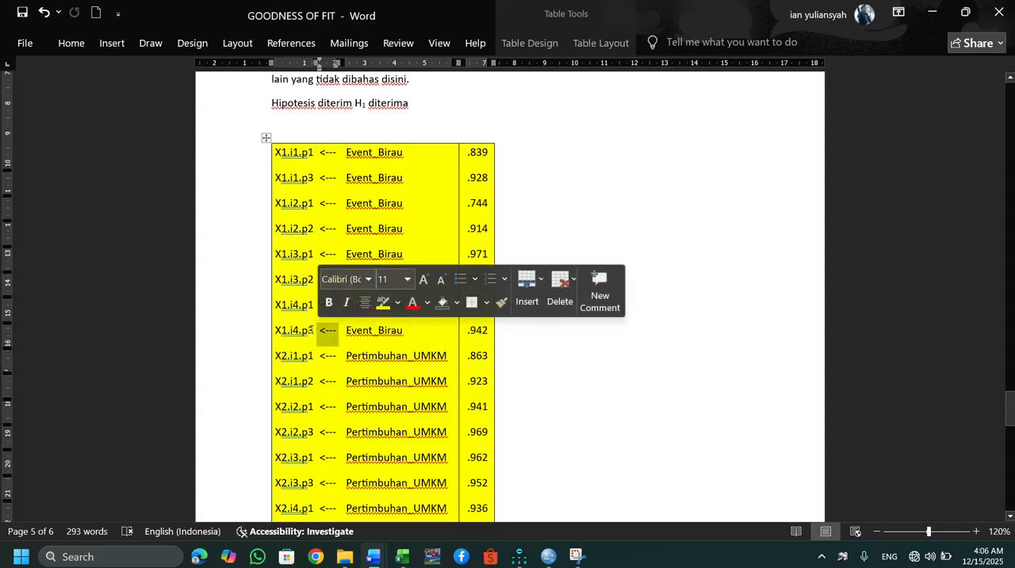
{"action": "left_click_drag", "start_coordinate": [314, 332], "coordinate": [276, 336]}
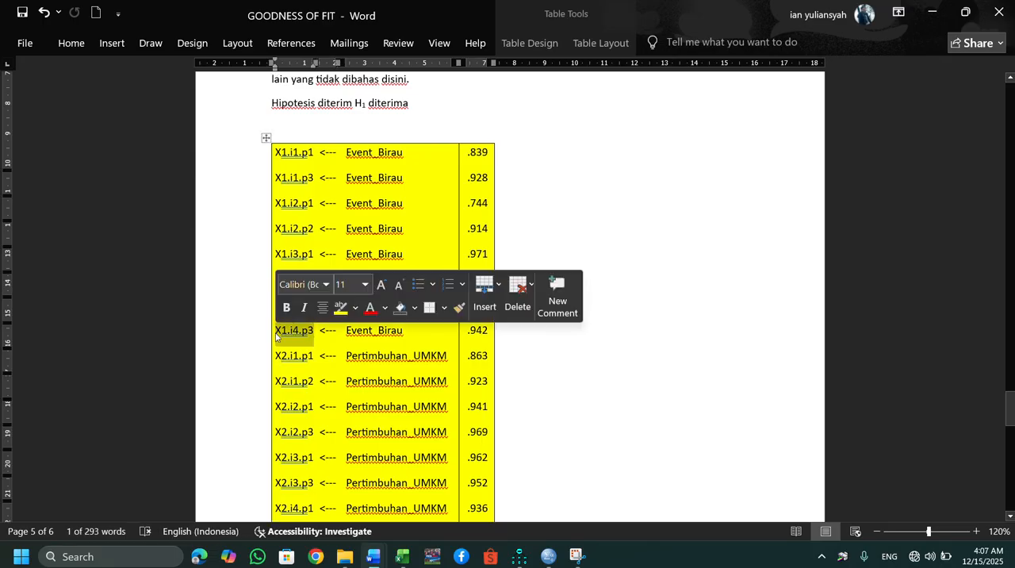
Widen the indicator-name column of the pasted weights table slightly, narrowing the arrow column, and return to the GOODNESS OF FIT heading.
{"action": "left_click", "coordinate": [203, 261]}
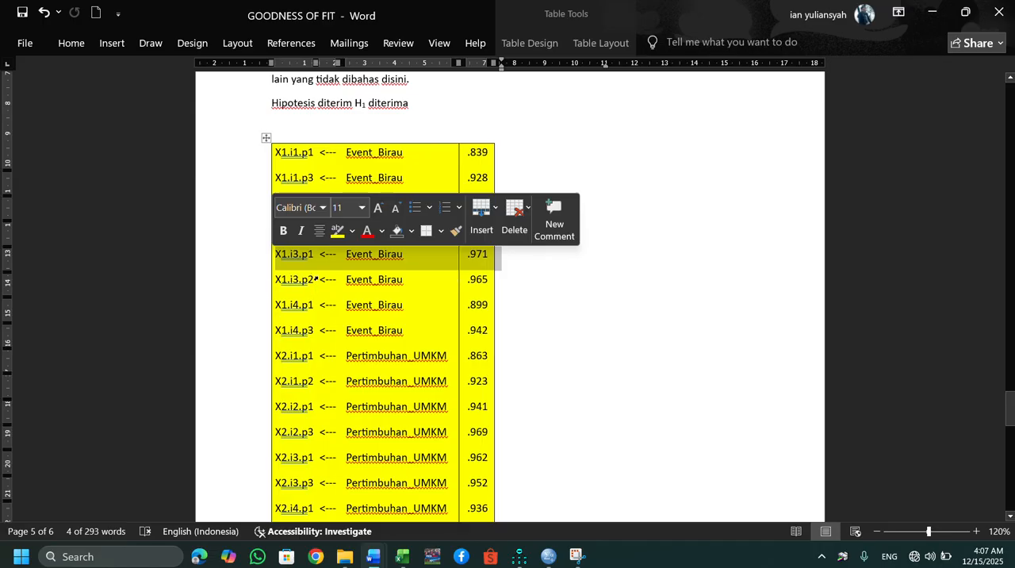
{"action": "left_click_drag", "start_coordinate": [316, 280], "coordinate": [325, 278]}
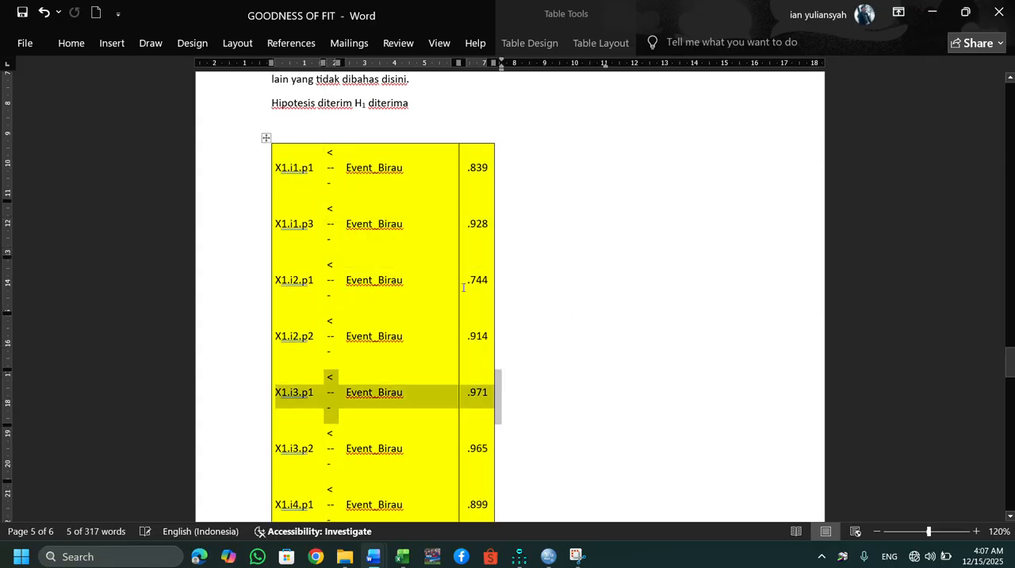
{"action": "left_click", "coordinate": [553, 300]}
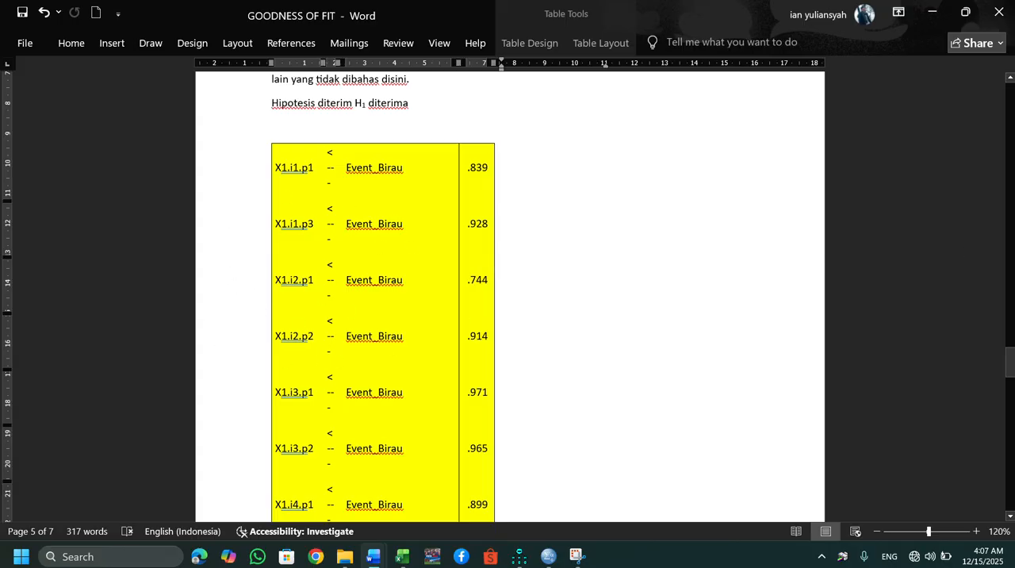
{"action": "left_click_drag", "start_coordinate": [1012, 345], "coordinate": [939, 65]}
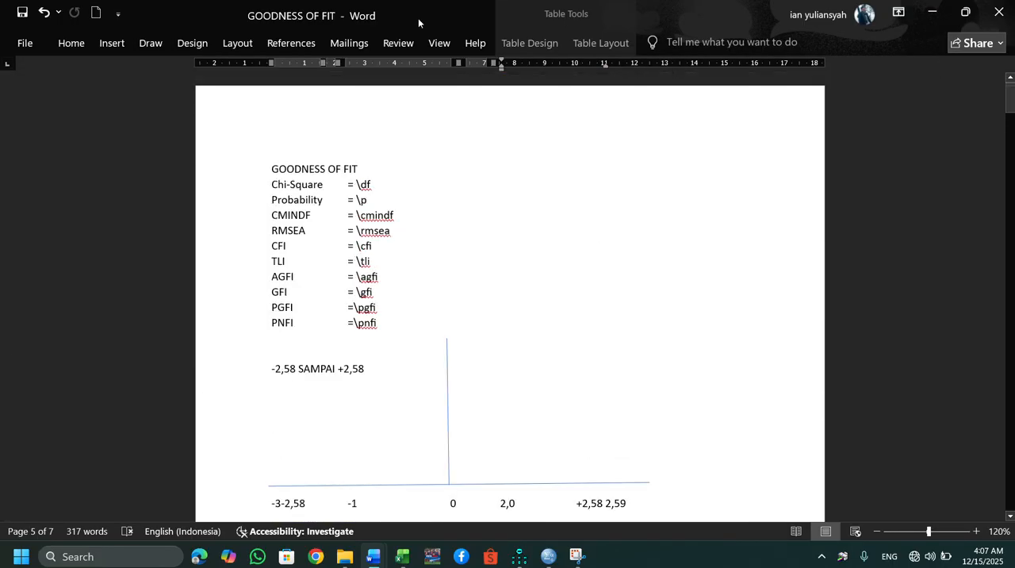